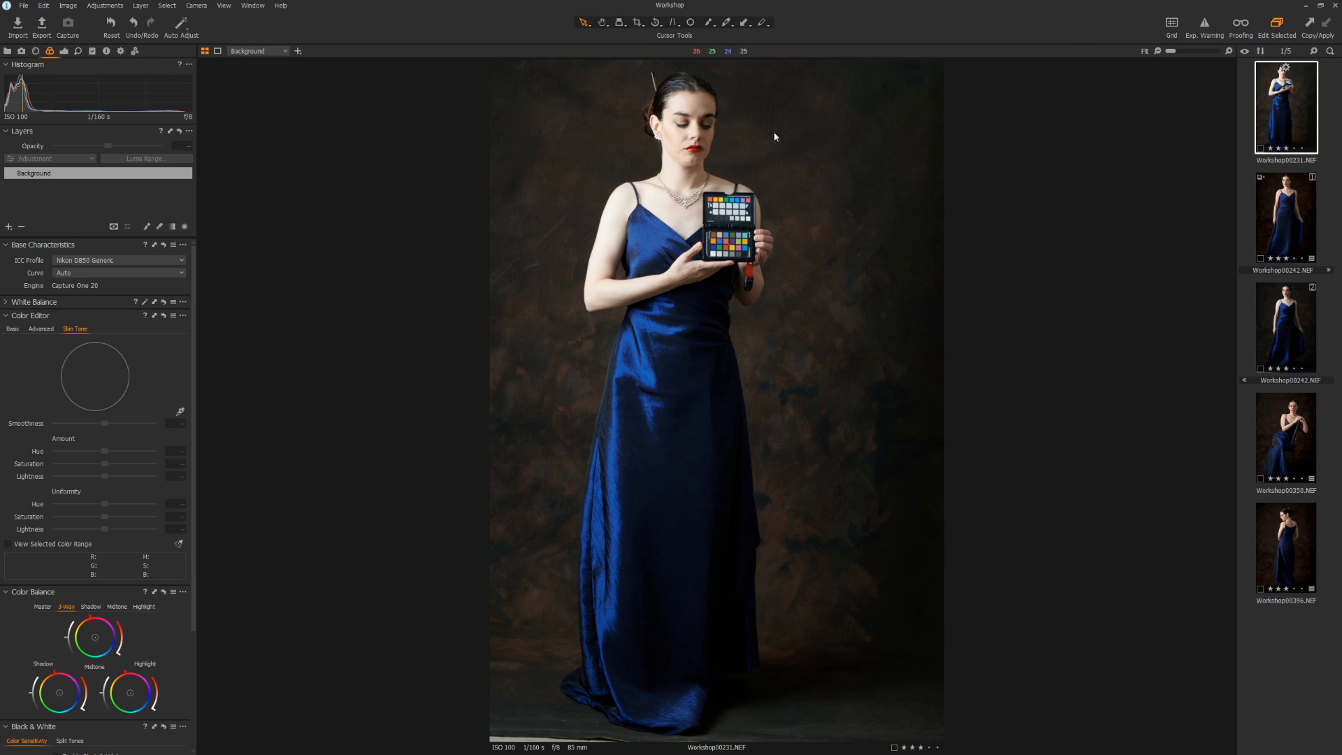
Step: Crop the Workshop00231.NEF photo tightly around the colour checker chart held by the model and apply the crop
{"action": "key", "text": "c"}
{"action": "left_click_drag", "start_coordinate": [491, 64], "coordinate": [690, 184]}
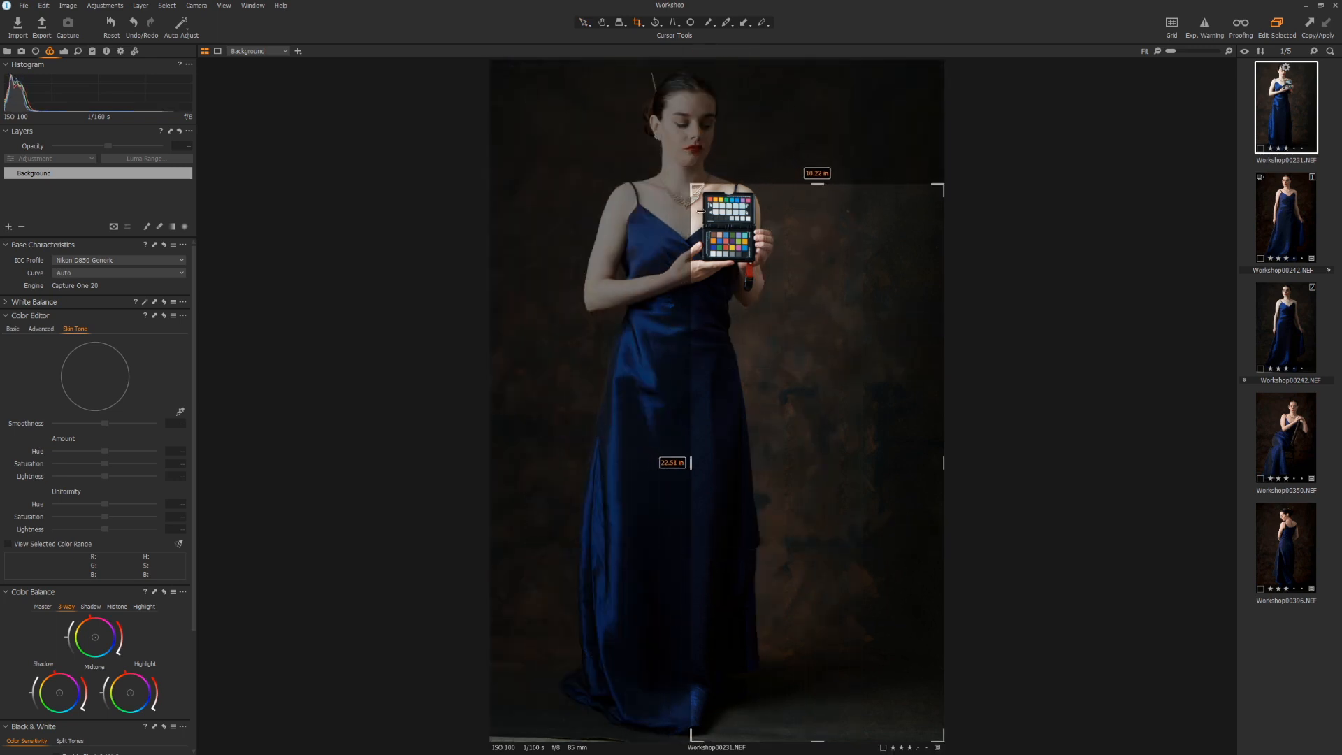
{"action": "left_click_drag", "start_coordinate": [943, 739], "coordinate": [761, 264]}
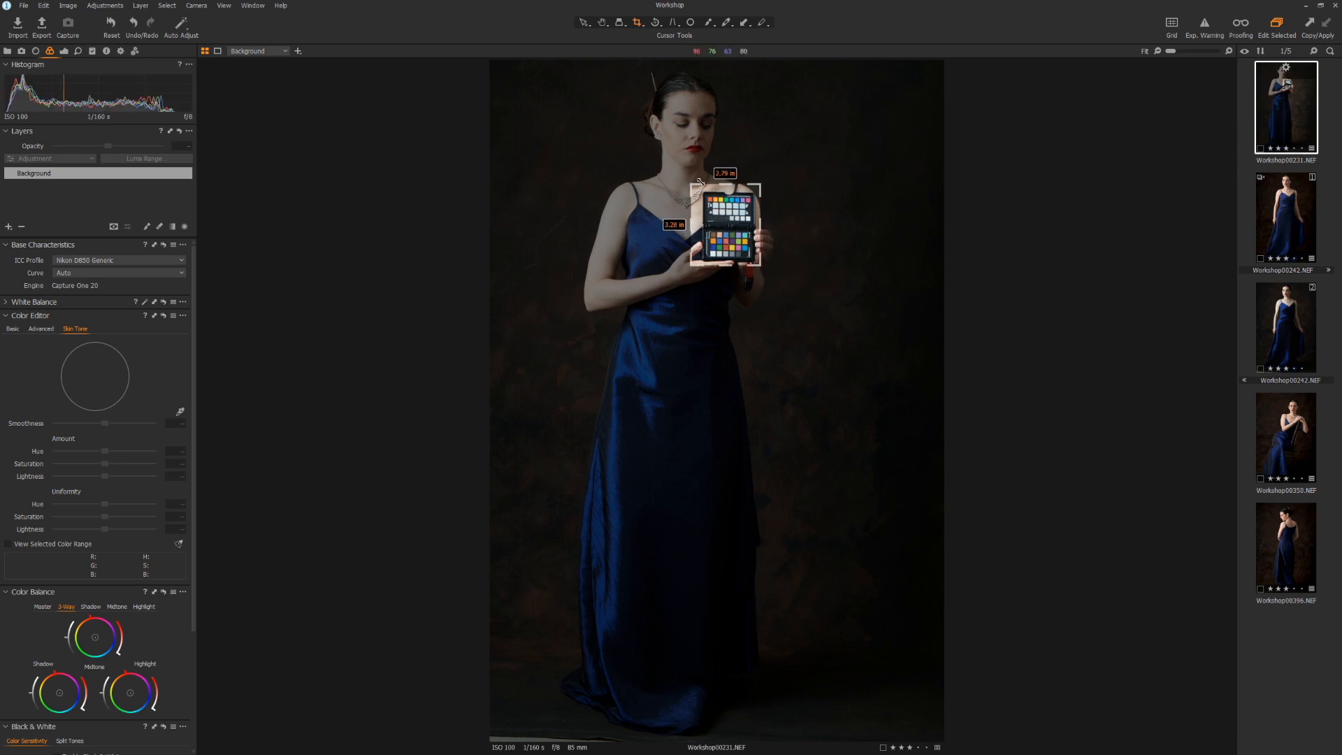
{"action": "left_click_drag", "start_coordinate": [692, 186], "coordinate": [698, 188]}
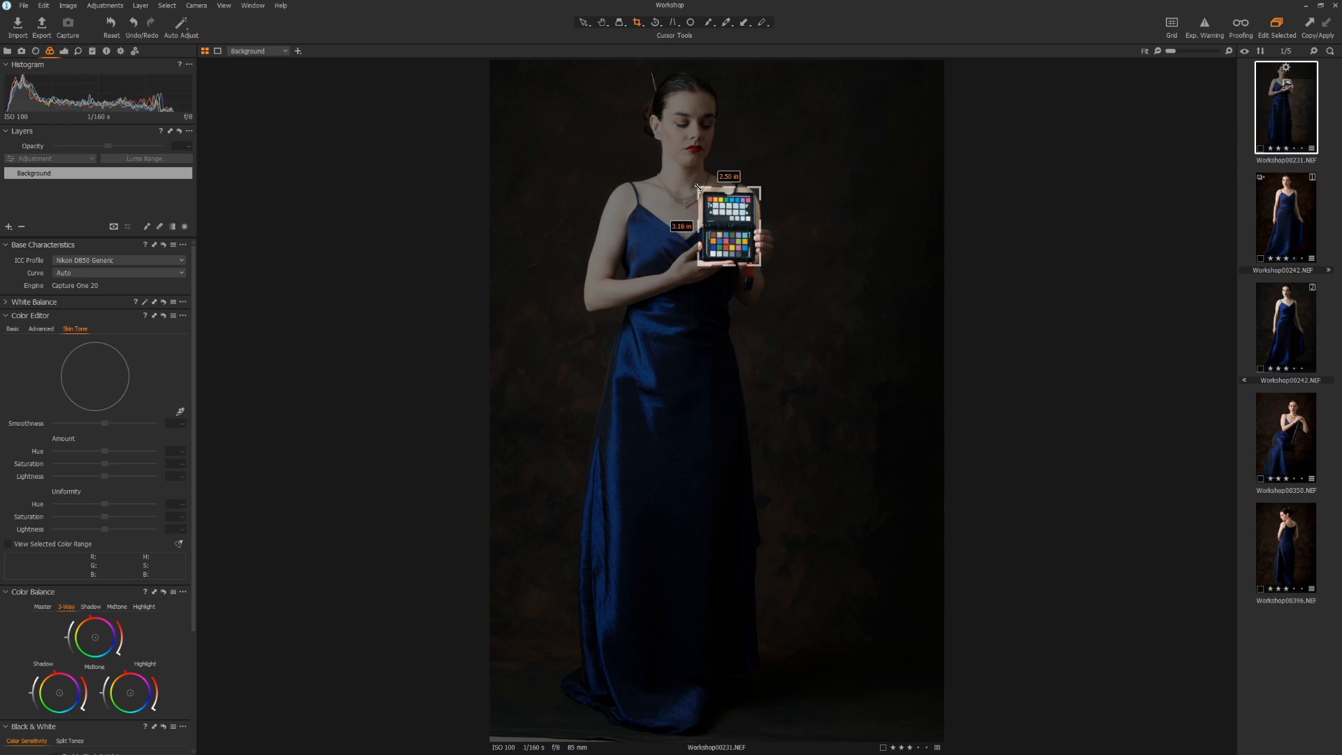
{"action": "key", "text": "v"}
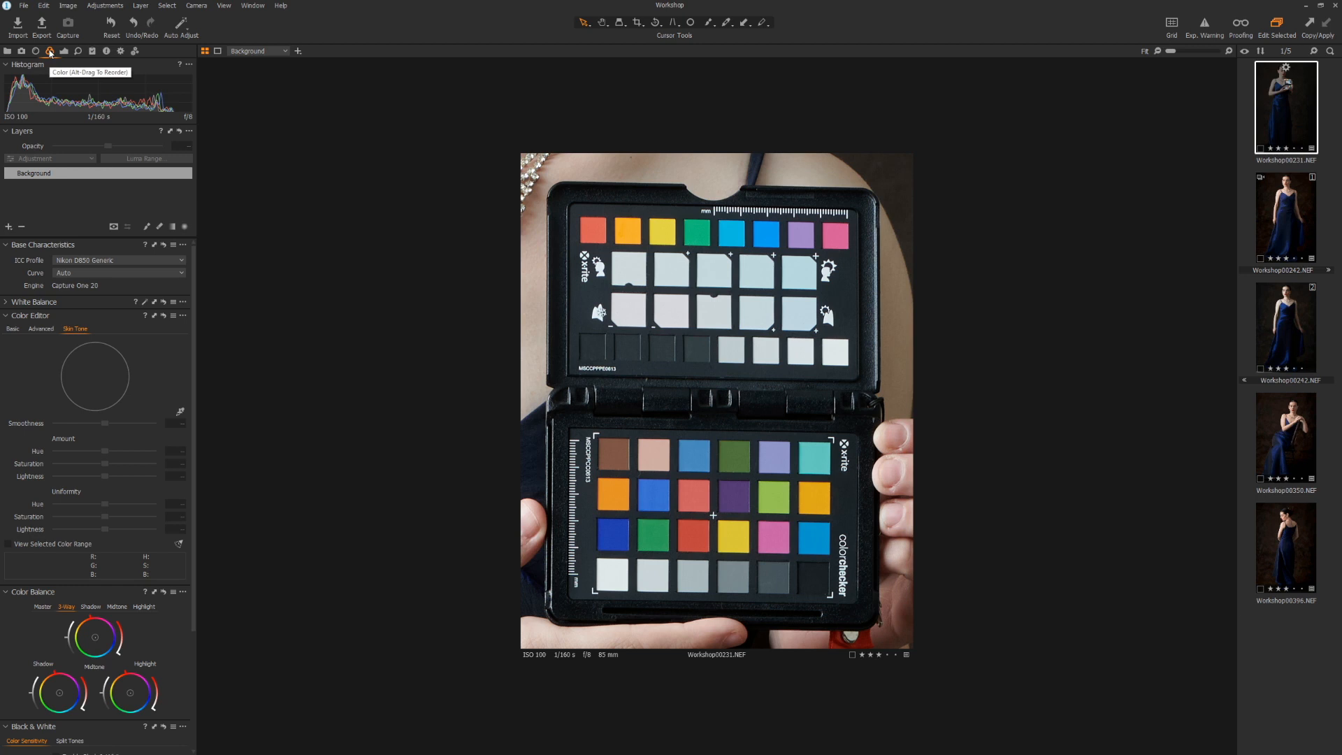
Step: Set the cropped chart photo's ICC profile to the No color correction effect and its curve to Linear Response
{"action": "left_click", "coordinate": [88, 262]}
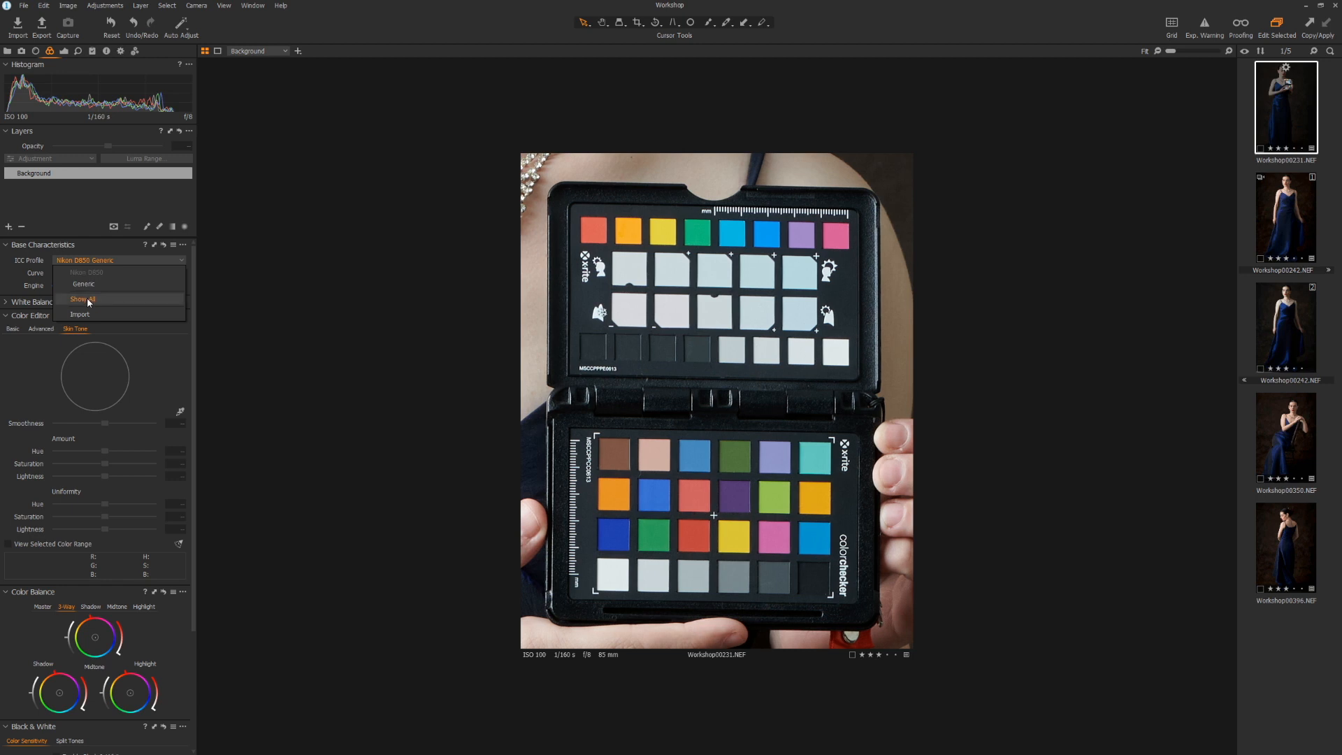
{"action": "left_click", "coordinate": [89, 300]}
{"action": "left_click", "coordinate": [101, 262]}
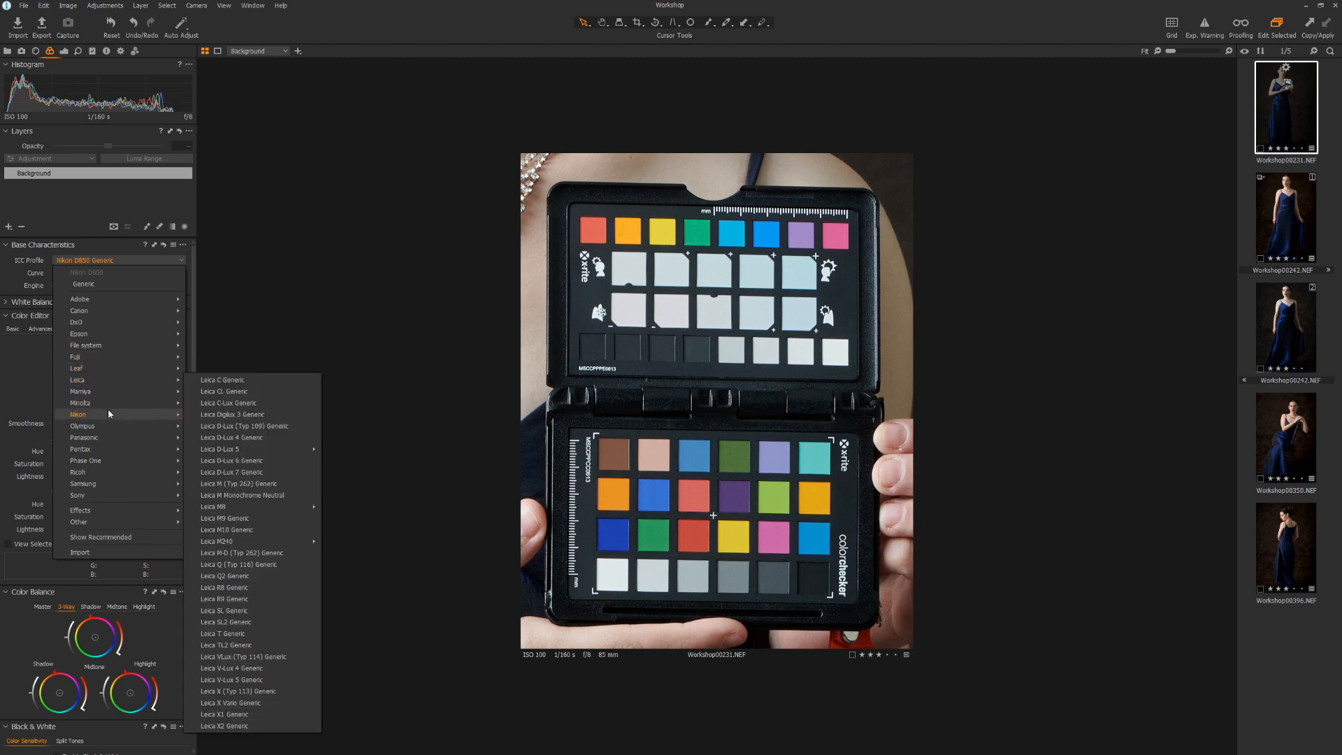
{"action": "mouse_move", "coordinate": [102, 346]}
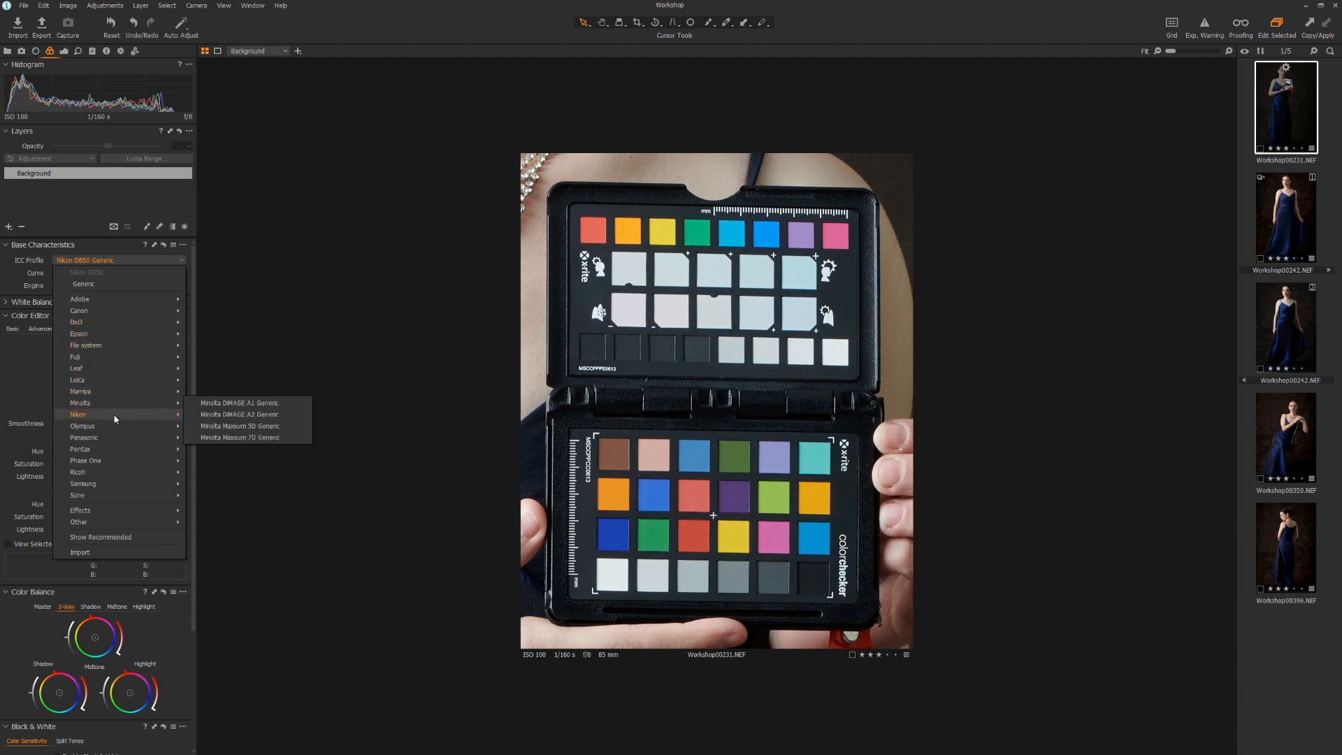
{"action": "mouse_move", "coordinate": [135, 516]}
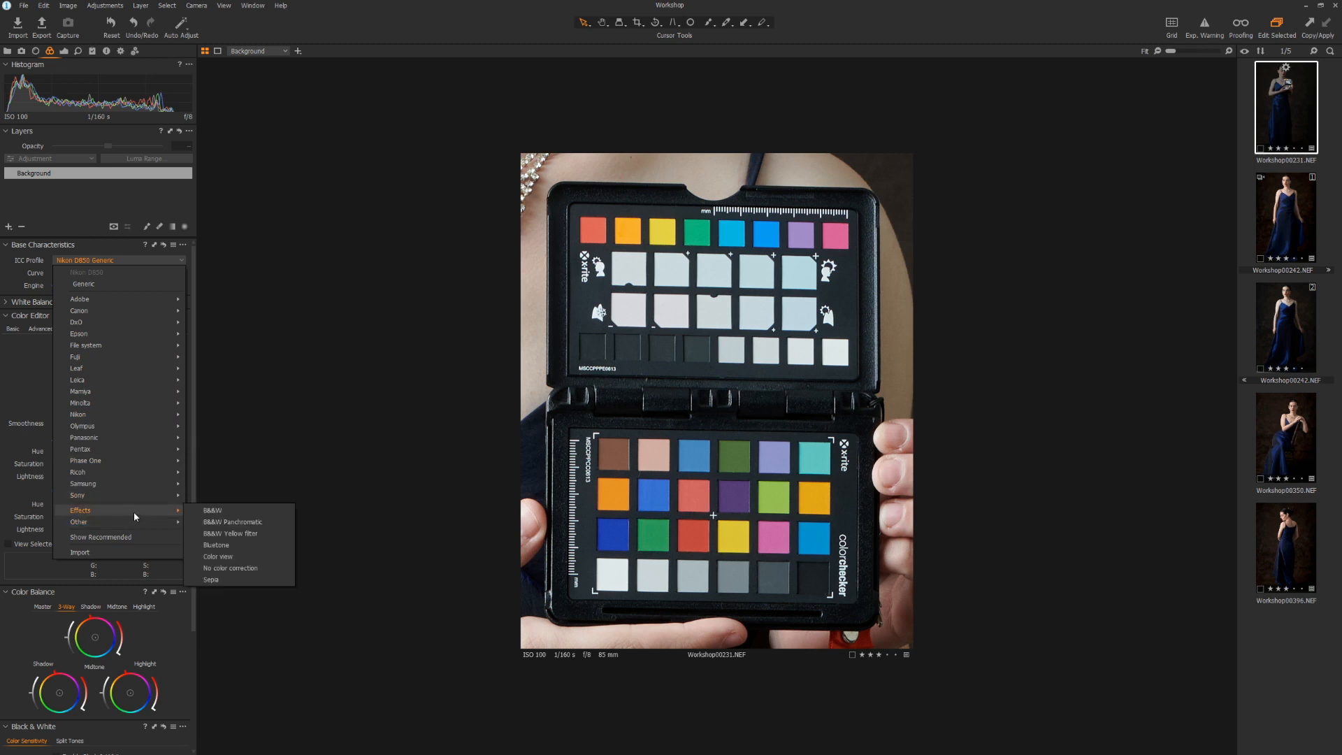
{"action": "left_click", "coordinate": [230, 568]}
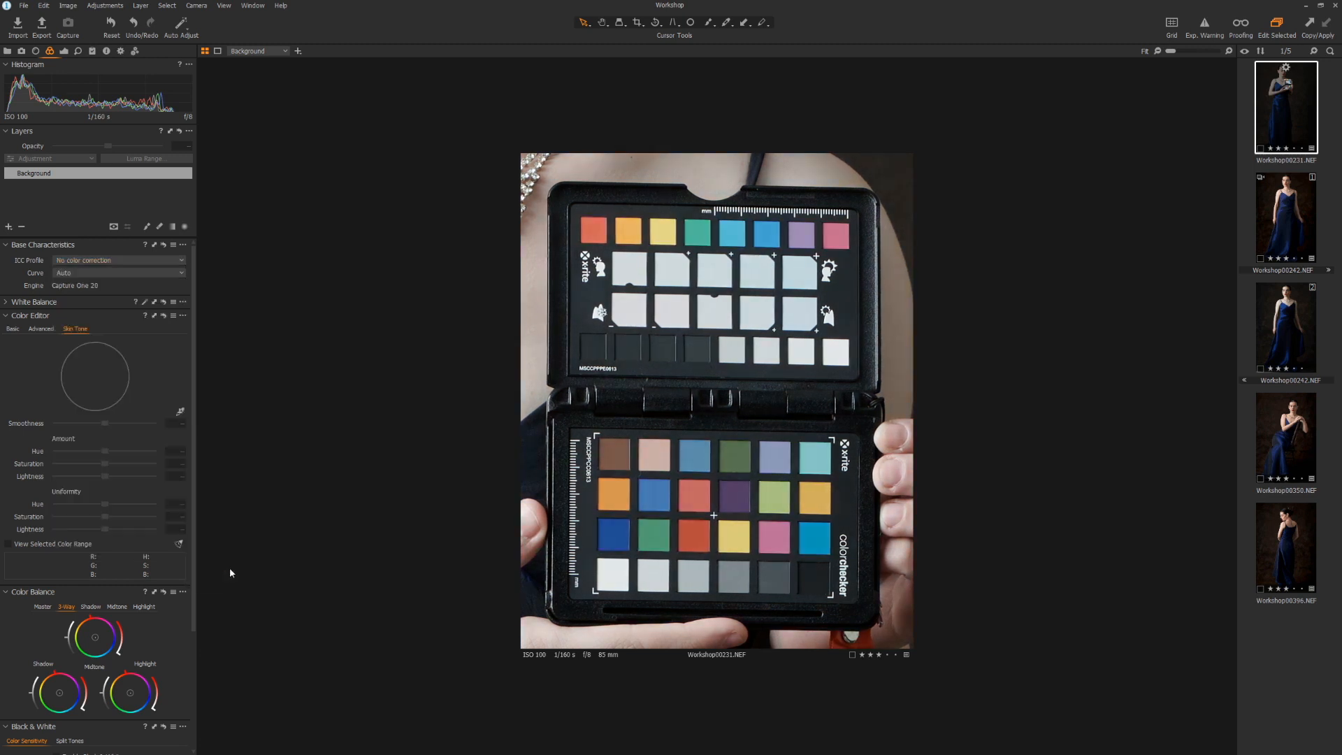
{"action": "left_click", "coordinate": [120, 274]}
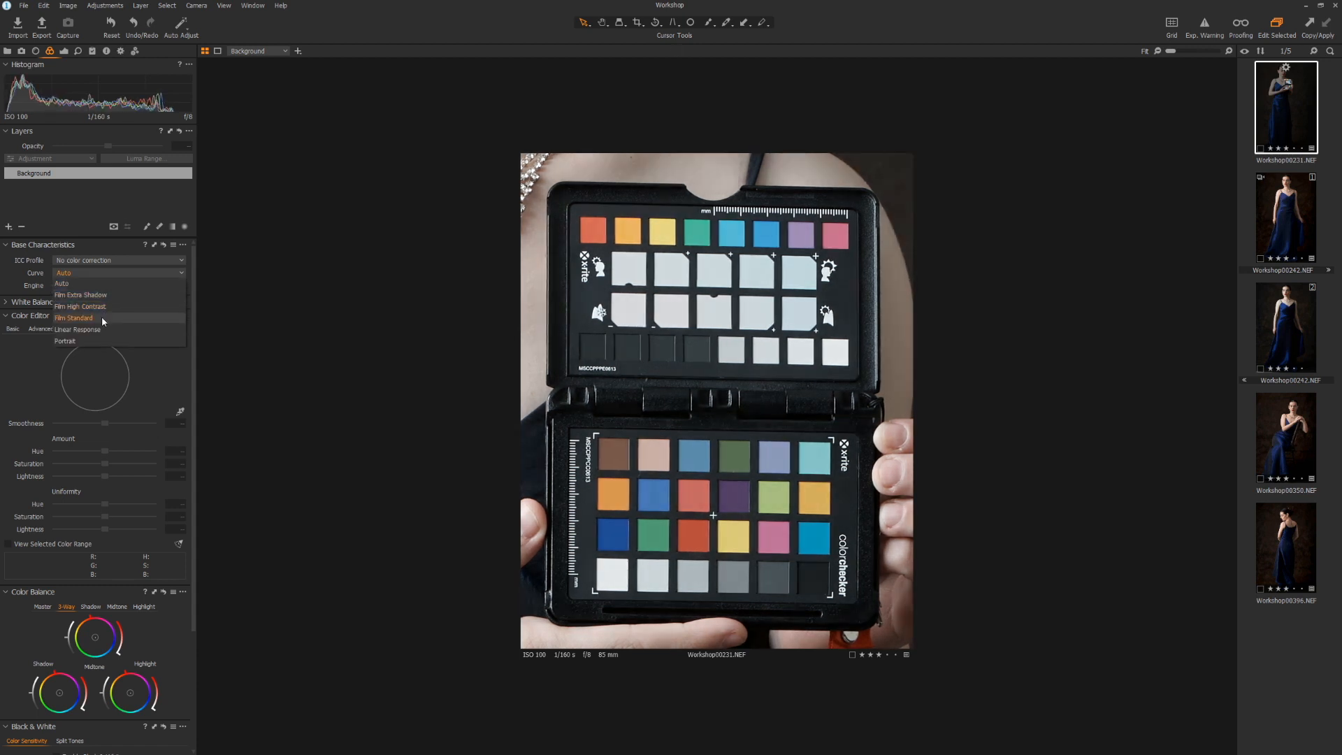
{"action": "left_click", "coordinate": [99, 328]}
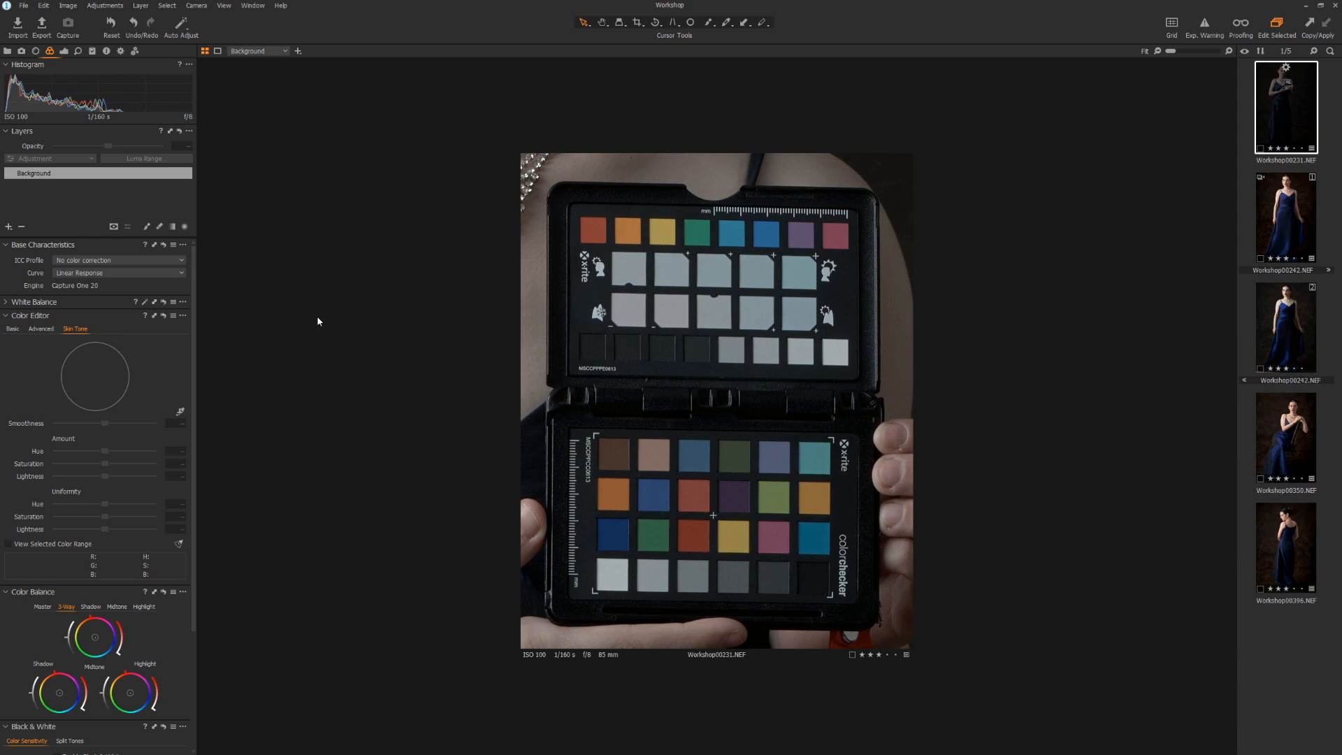
Step: Set the output job name to ICC-Profile for exporting the cropped chart as a TIFF with embedded camera profile
{"action": "left_click", "coordinate": [121, 52]}
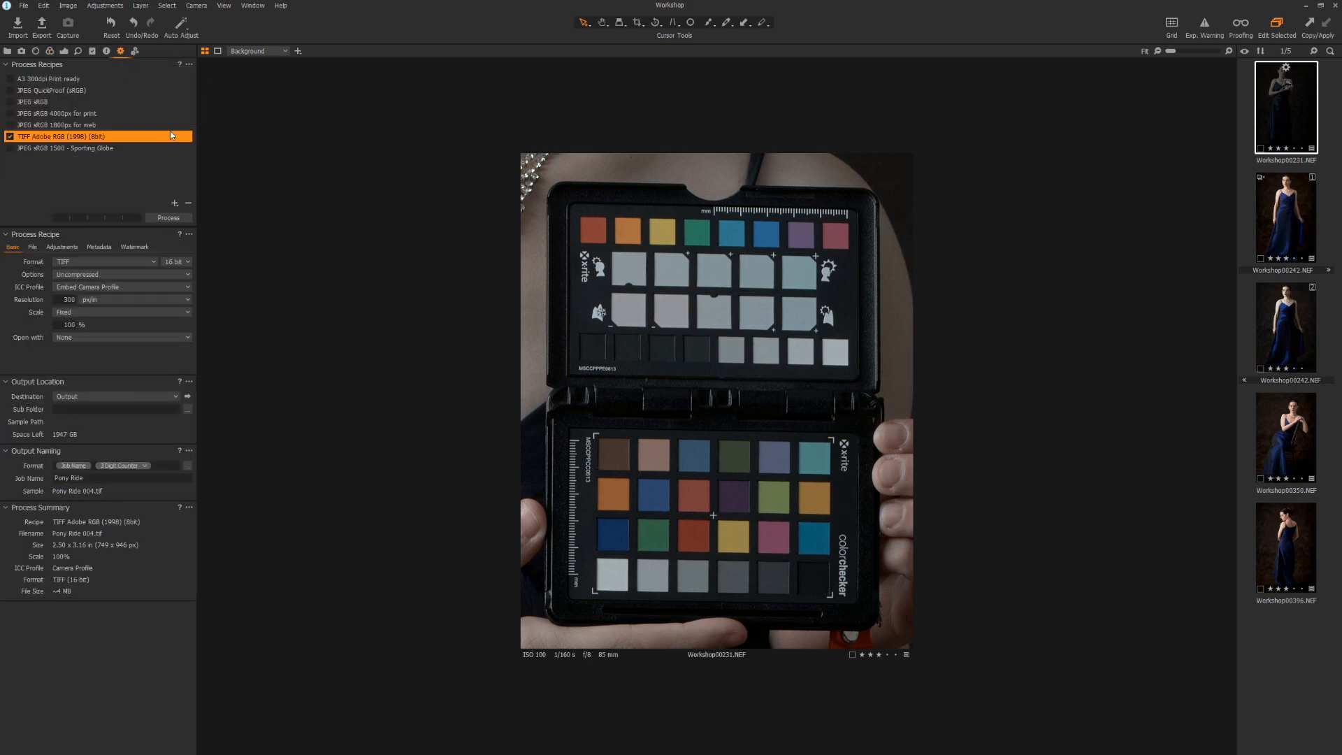
{"action": "left_click_drag", "start_coordinate": [100, 478], "coordinate": [4, 478]}
{"action": "type", "text": "ICC-Prog"}
{"action": "key", "text": "BackSpace"}
{"action": "type", "text": "file"}
Step: Switch to ColorChecker Camera Calibration, load ICC-Profile 004.tif from the Output folder into its ICC-TIFF pane, and minimize the folder window
{"action": "left_click_drag", "start_coordinate": [594, 0], "coordinate": [316, 193]}
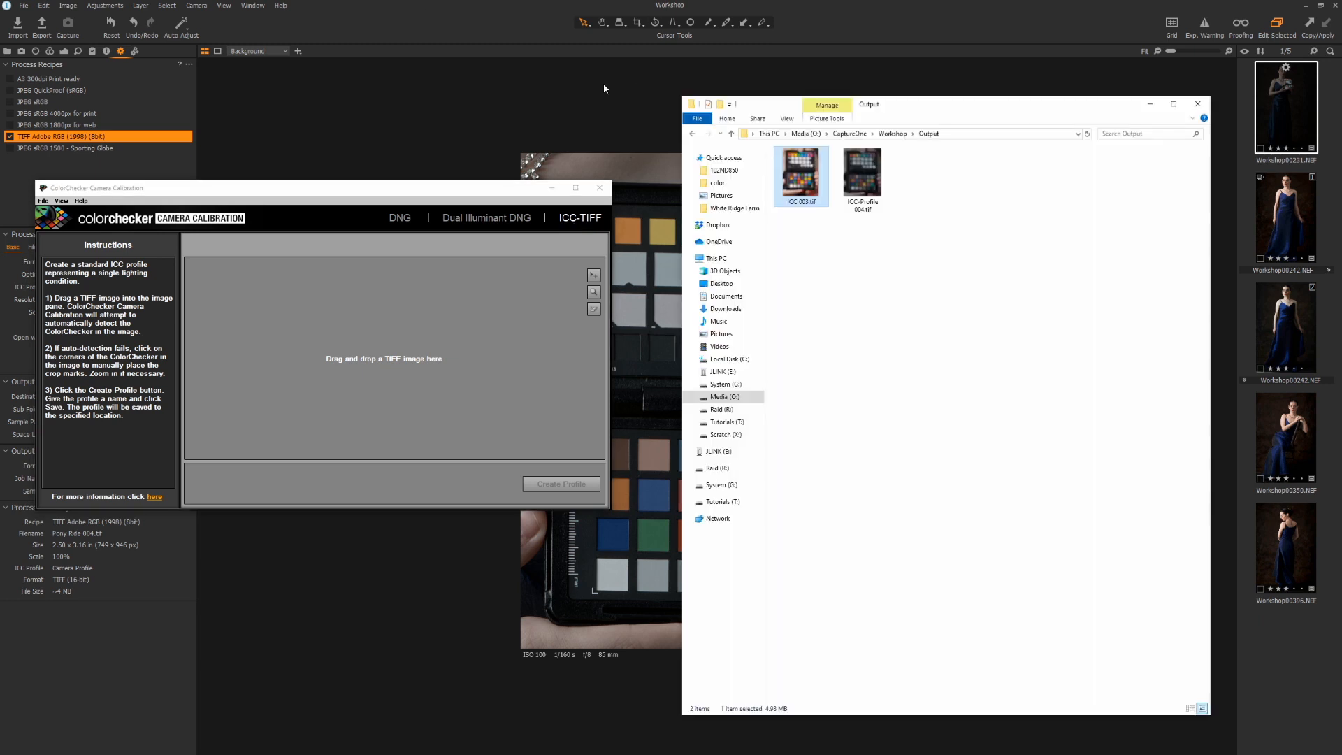
{"action": "left_click", "coordinate": [865, 171]}
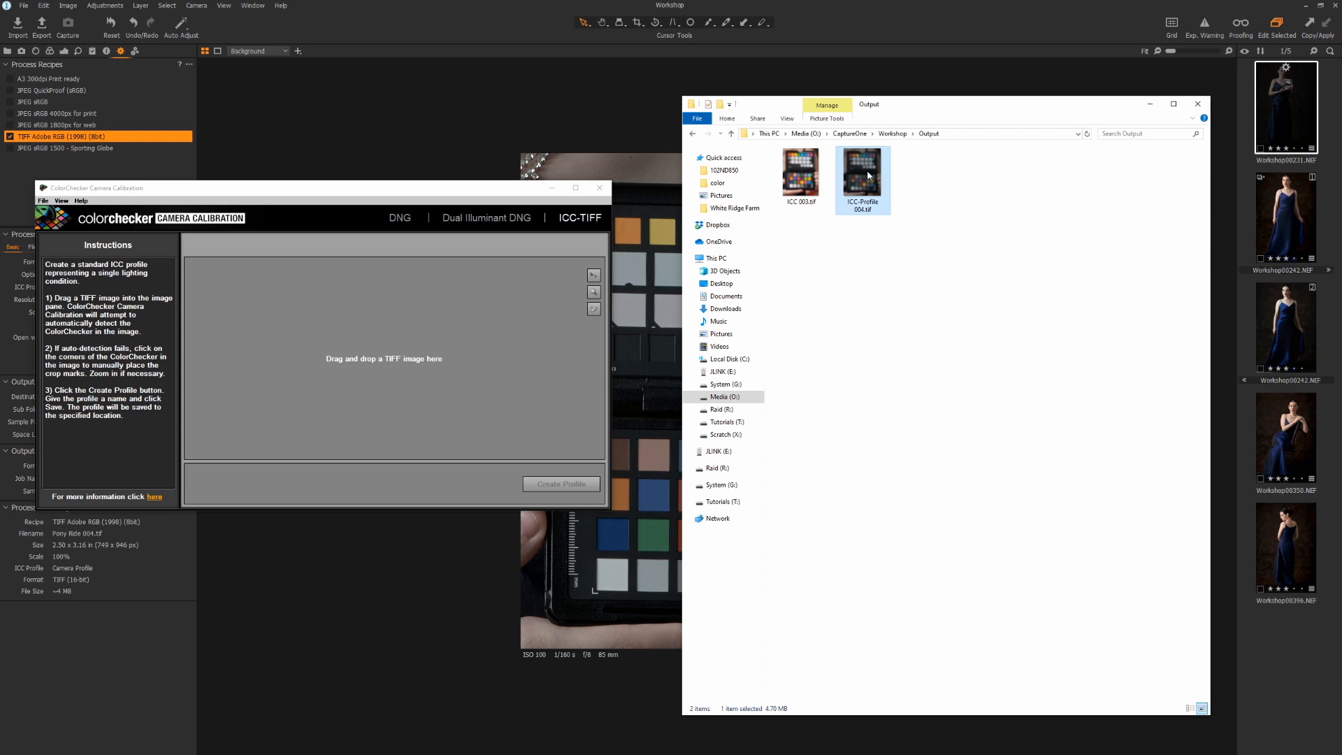
{"action": "left_click_drag", "start_coordinate": [866, 174], "coordinate": [399, 360]}
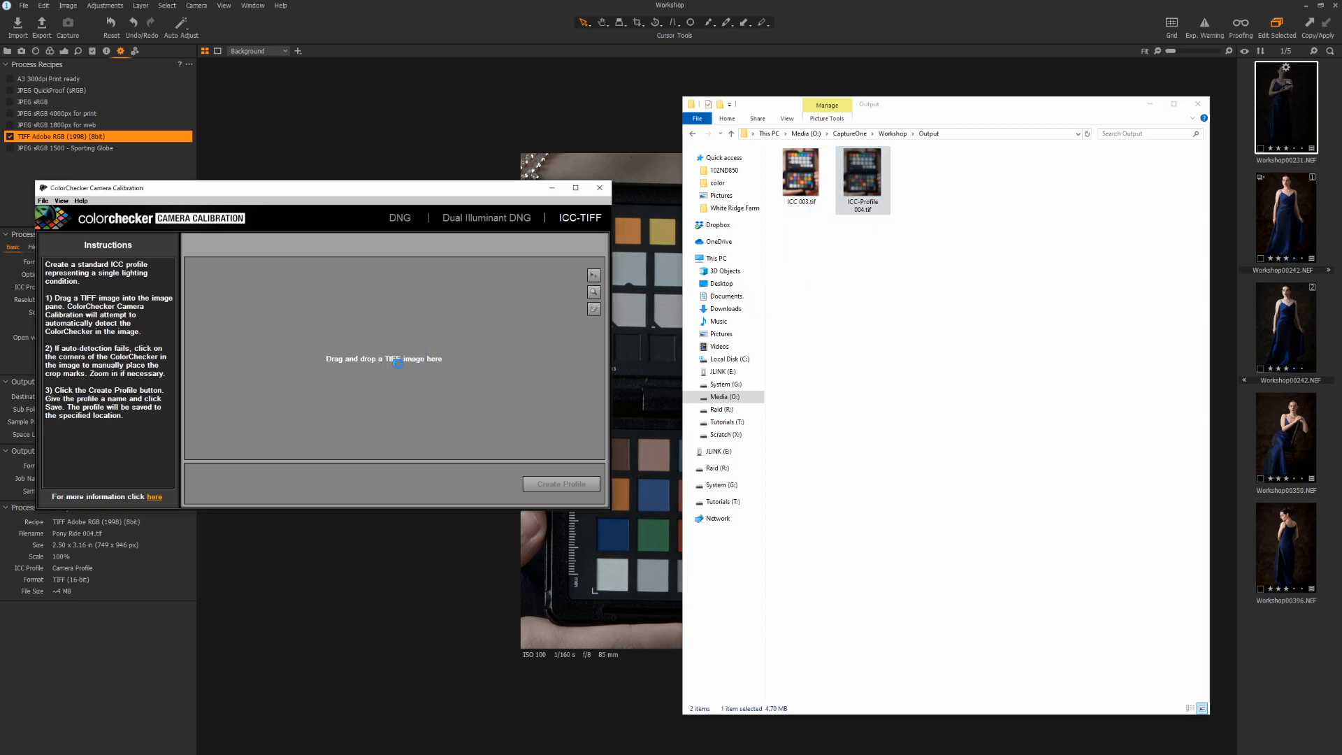
{"action": "left_click", "coordinate": [1152, 106]}
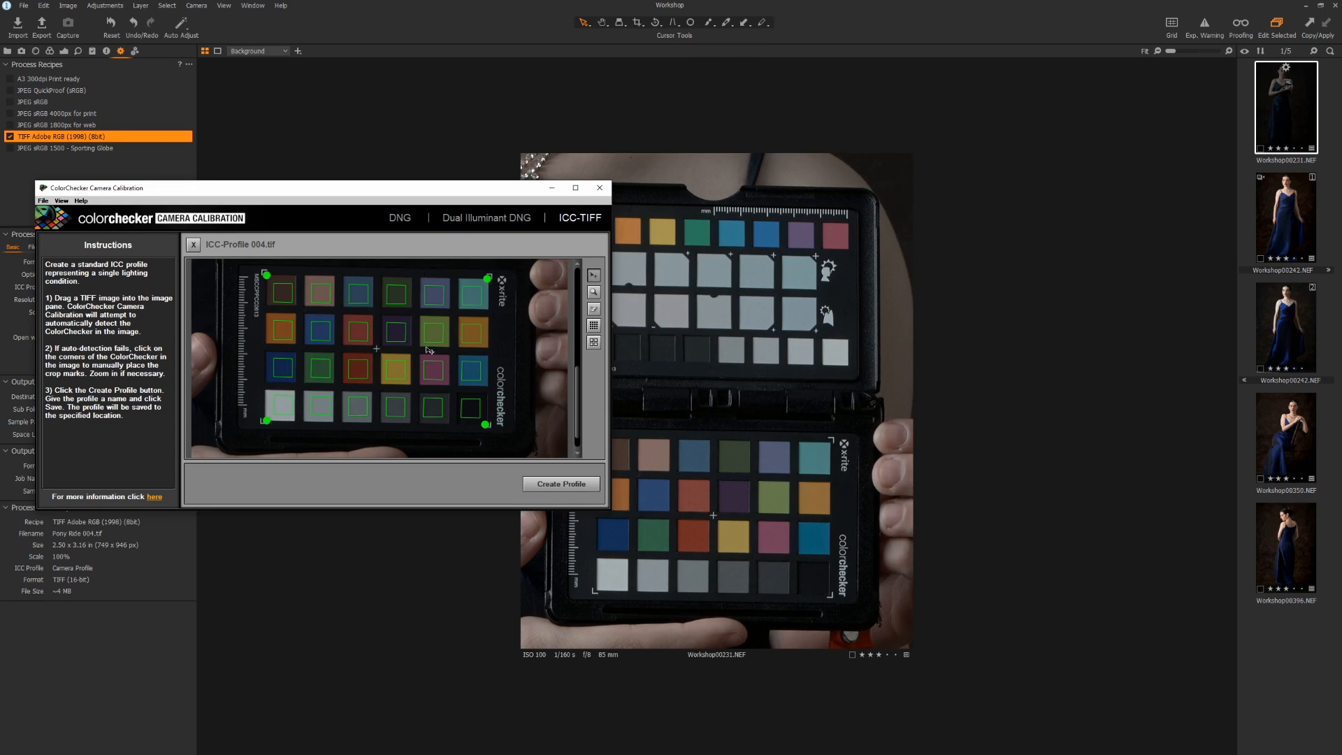
Step: Move the four green crop marks slightly outward onto the corners of the colour checker chart
{"action": "left_click_drag", "start_coordinate": [268, 276], "coordinate": [264, 273]}
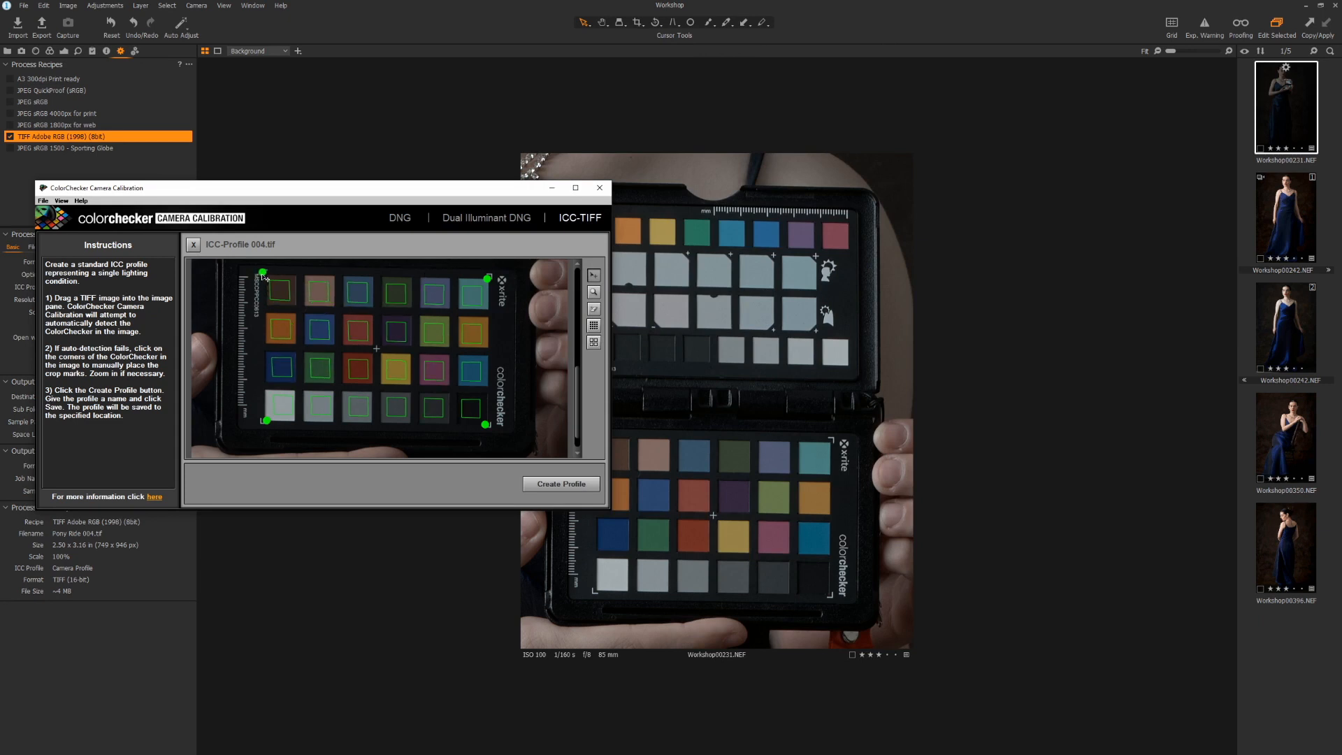
{"action": "left_click_drag", "start_coordinate": [267, 420], "coordinate": [262, 423]}
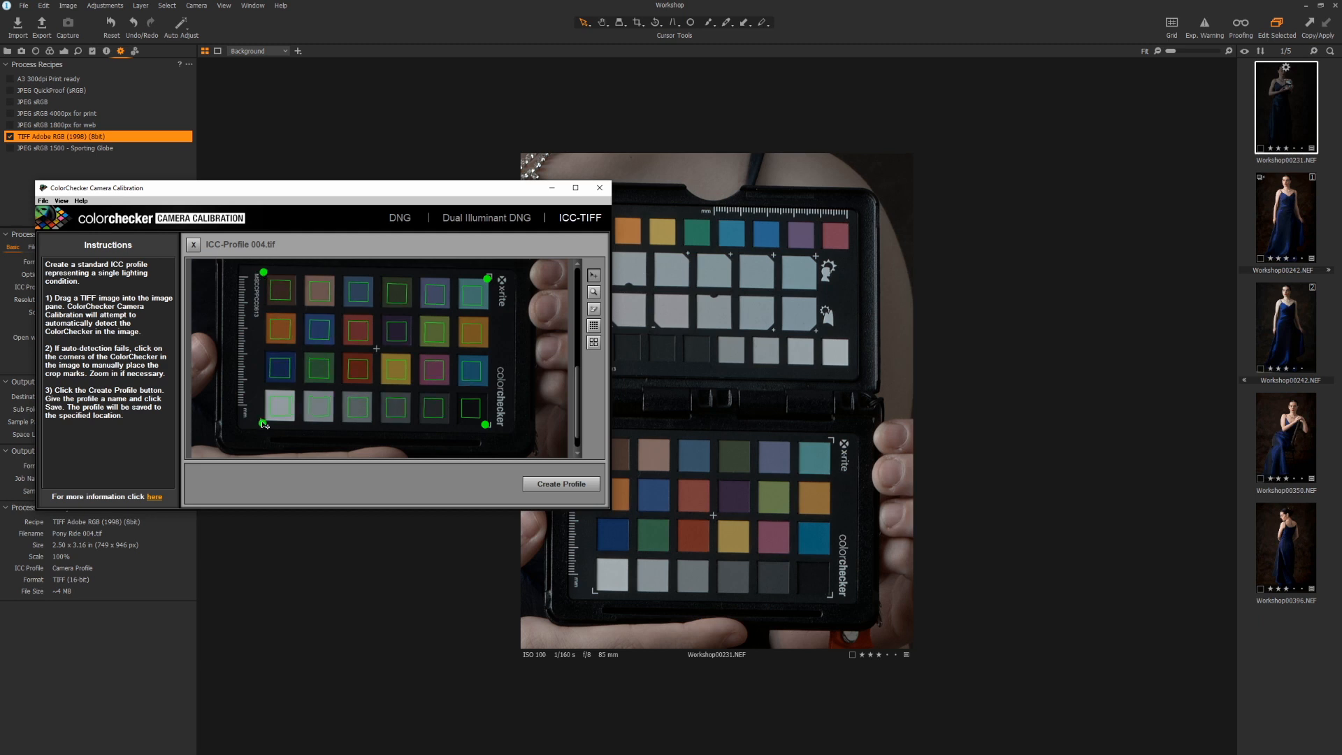
{"action": "left_click_drag", "start_coordinate": [487, 279], "coordinate": [493, 278]}
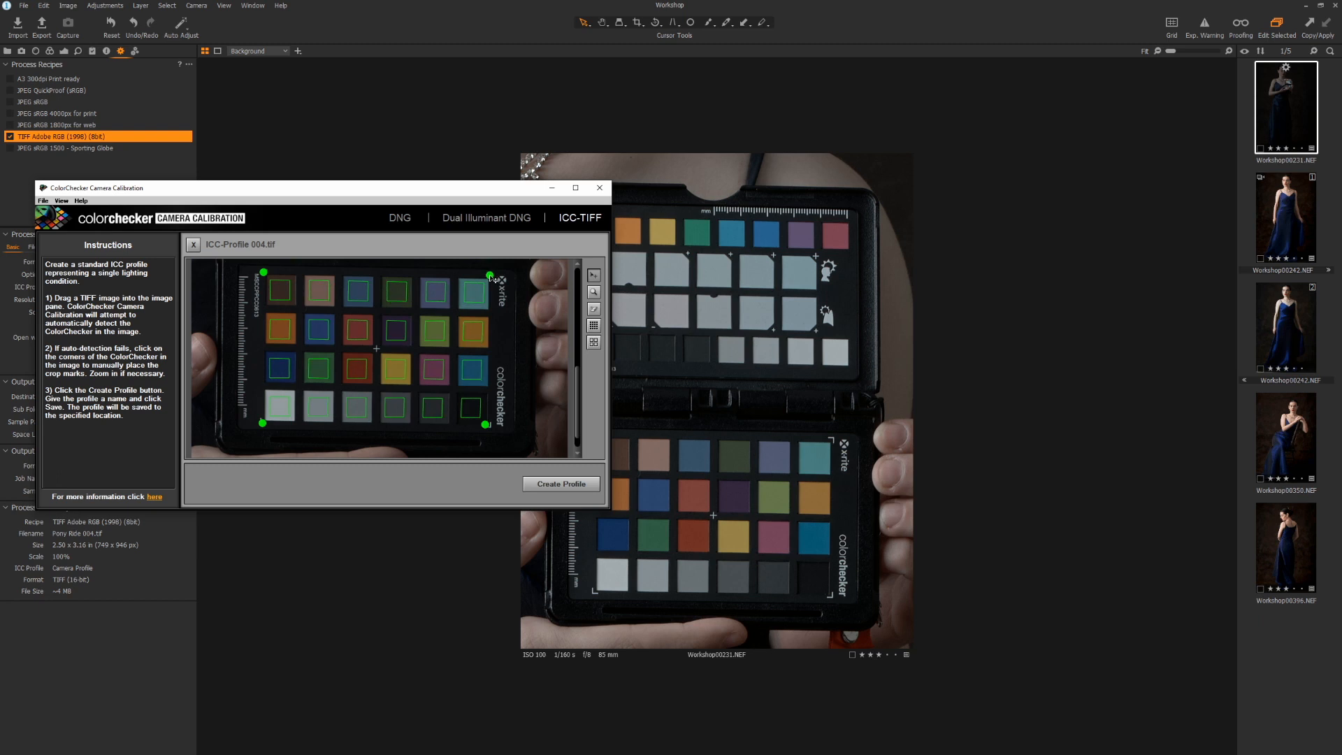
{"action": "left_click_drag", "start_coordinate": [486, 424], "coordinate": [490, 429]}
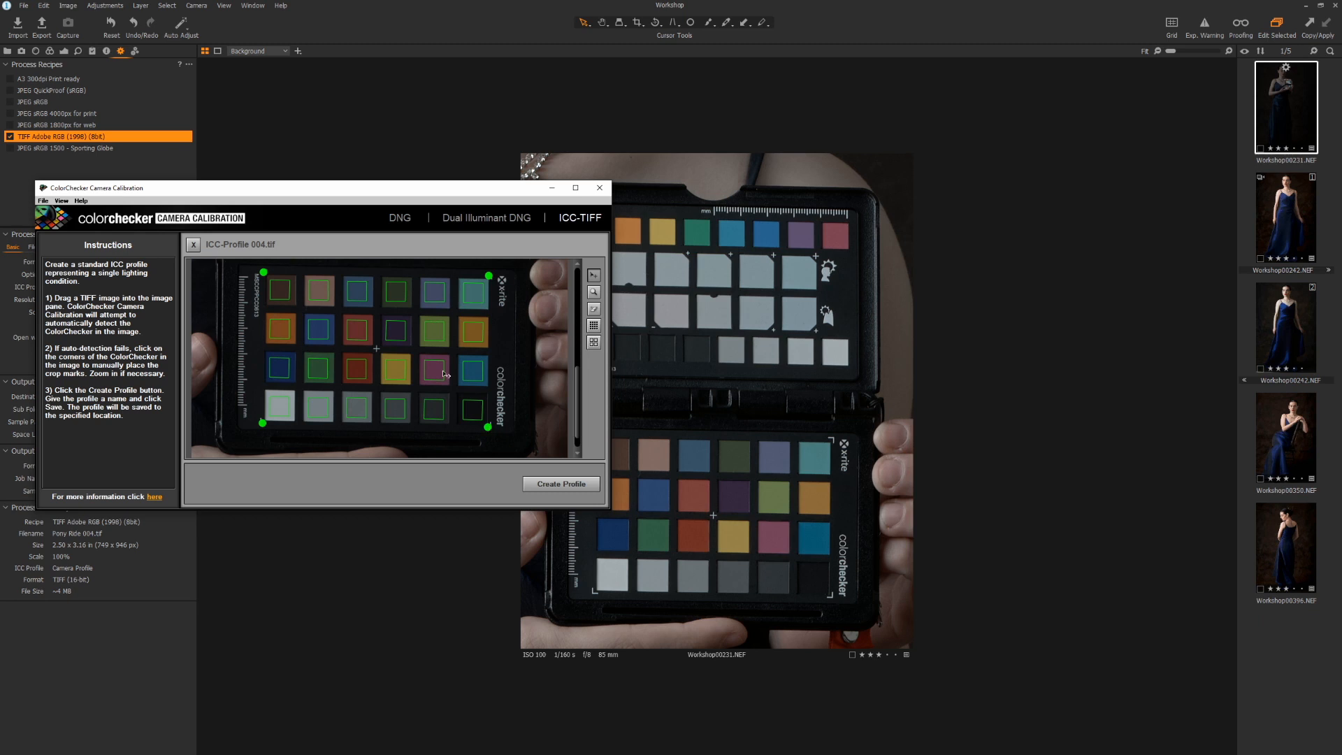
Step: Create the ICC profile, save it over the existing ClassicPortrait.icm, and close the calibration program
{"action": "left_click", "coordinate": [573, 484]}
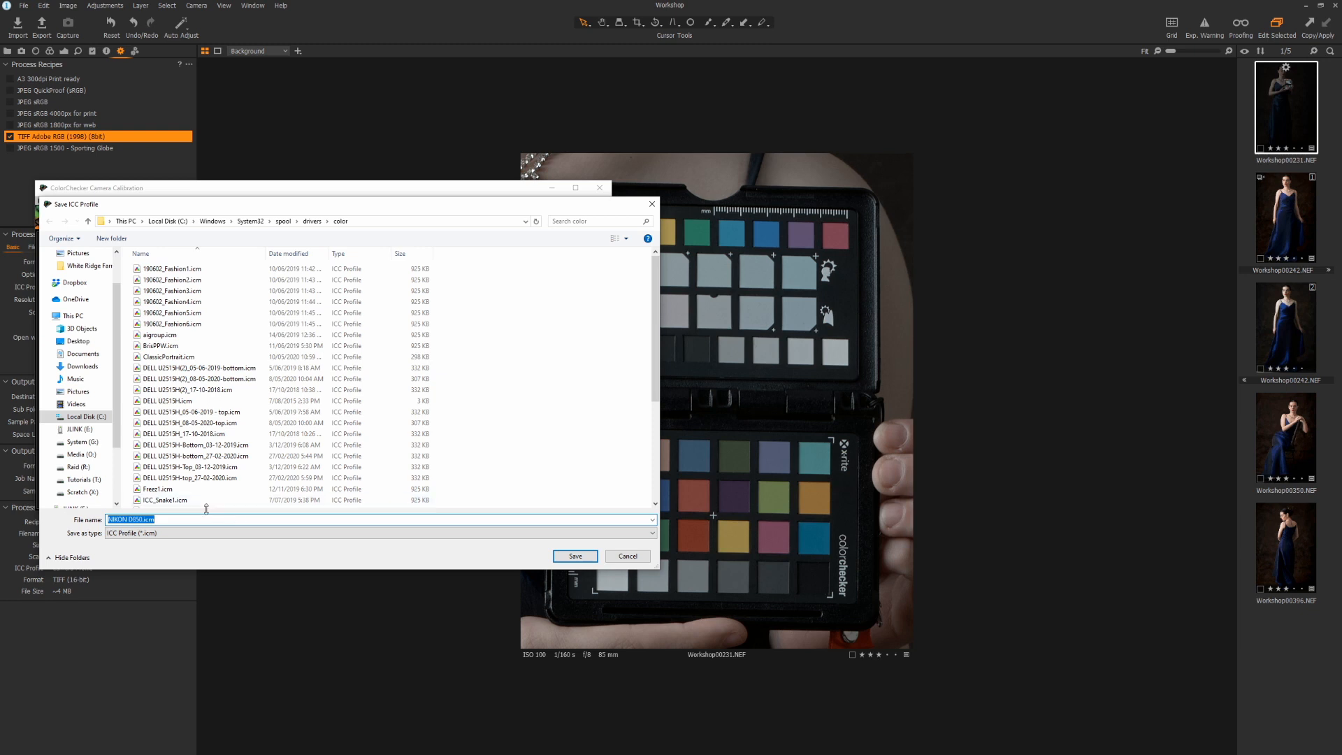
{"action": "double_click", "coordinate": [164, 357]}
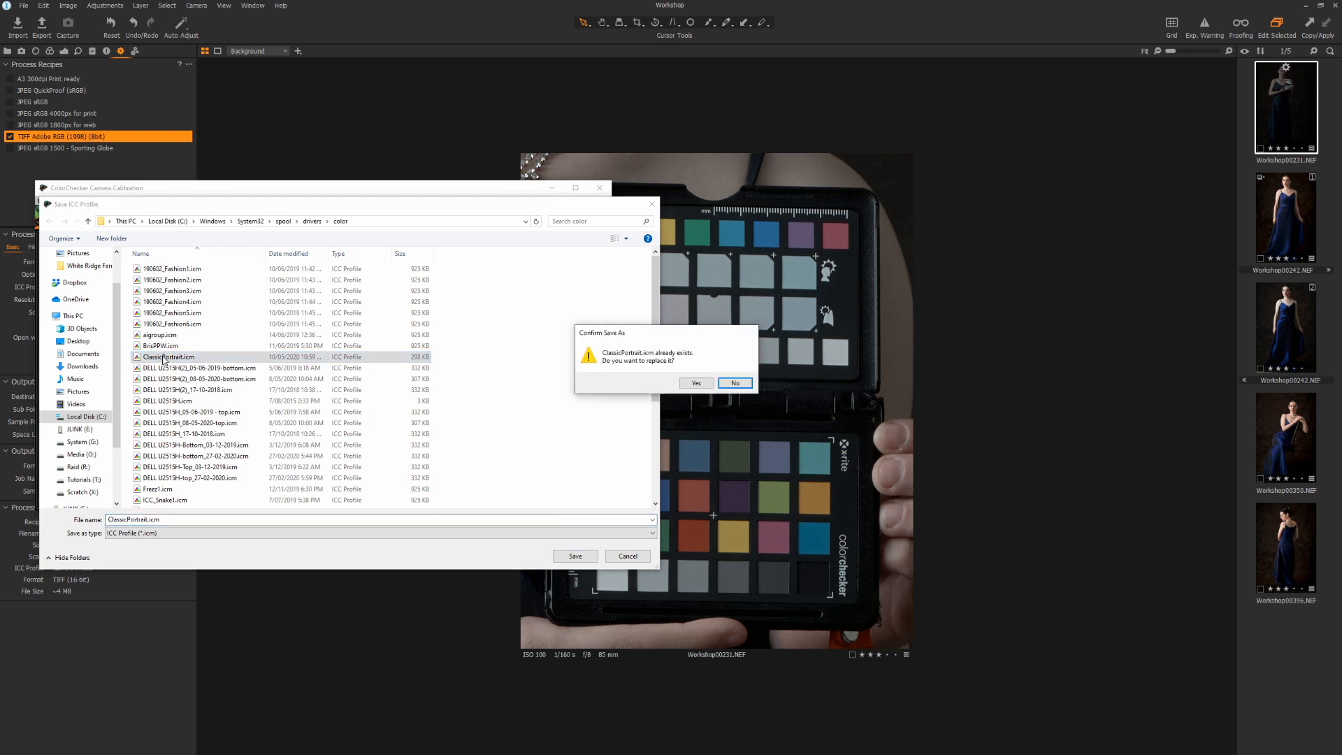
{"action": "left_click", "coordinate": [694, 383]}
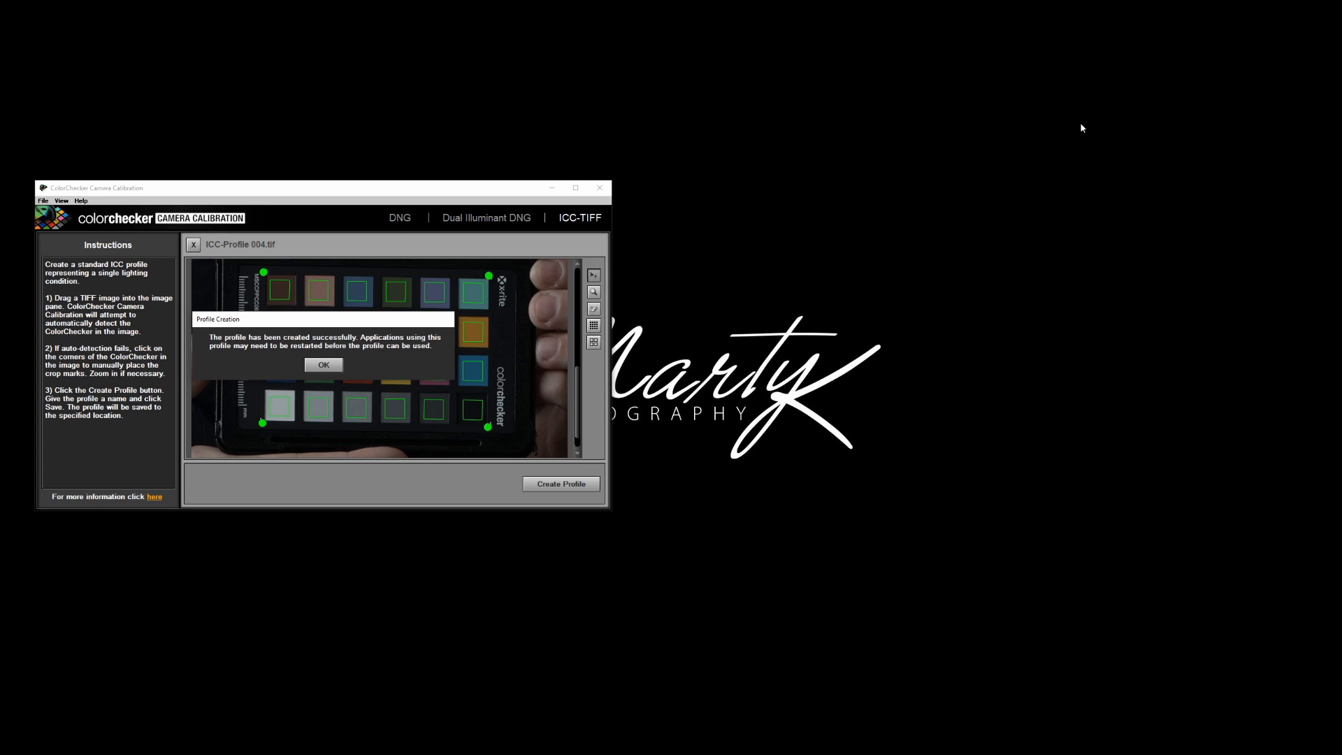
{"action": "left_click", "coordinate": [324, 365]}
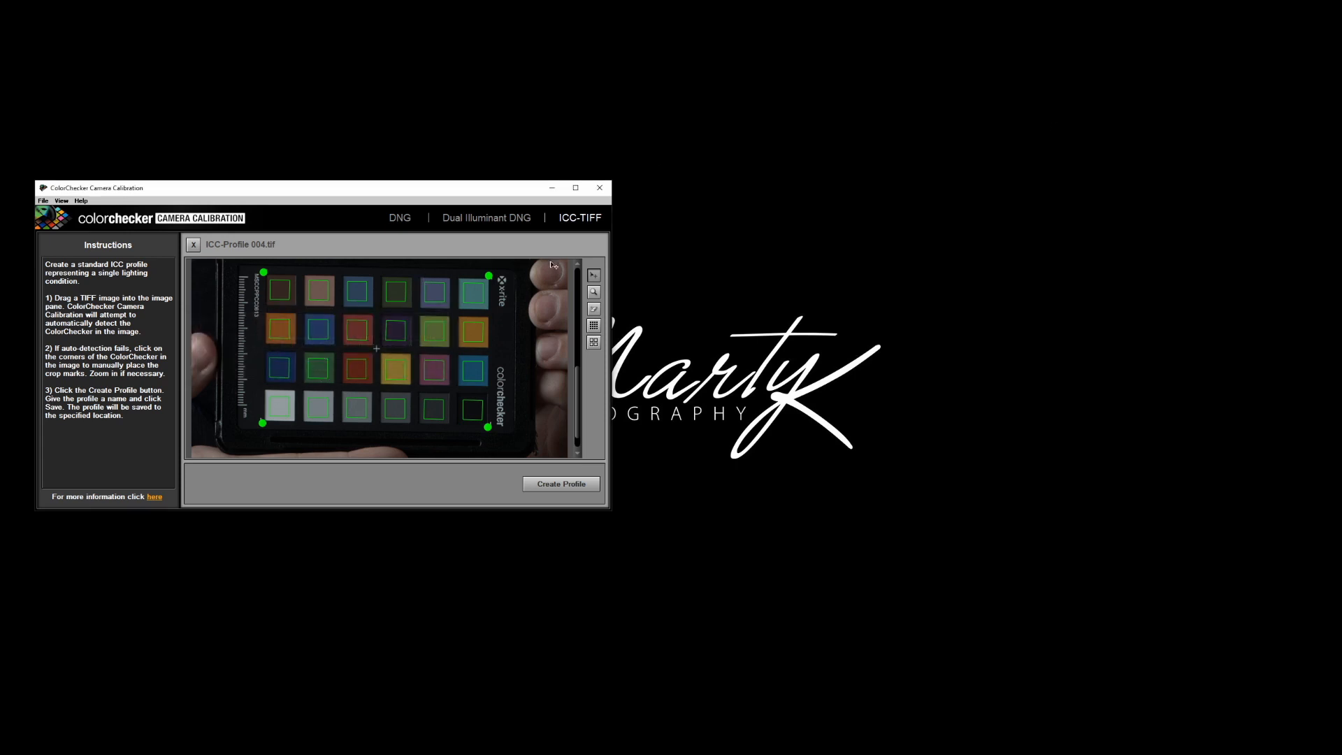
{"action": "left_click", "coordinate": [605, 187]}
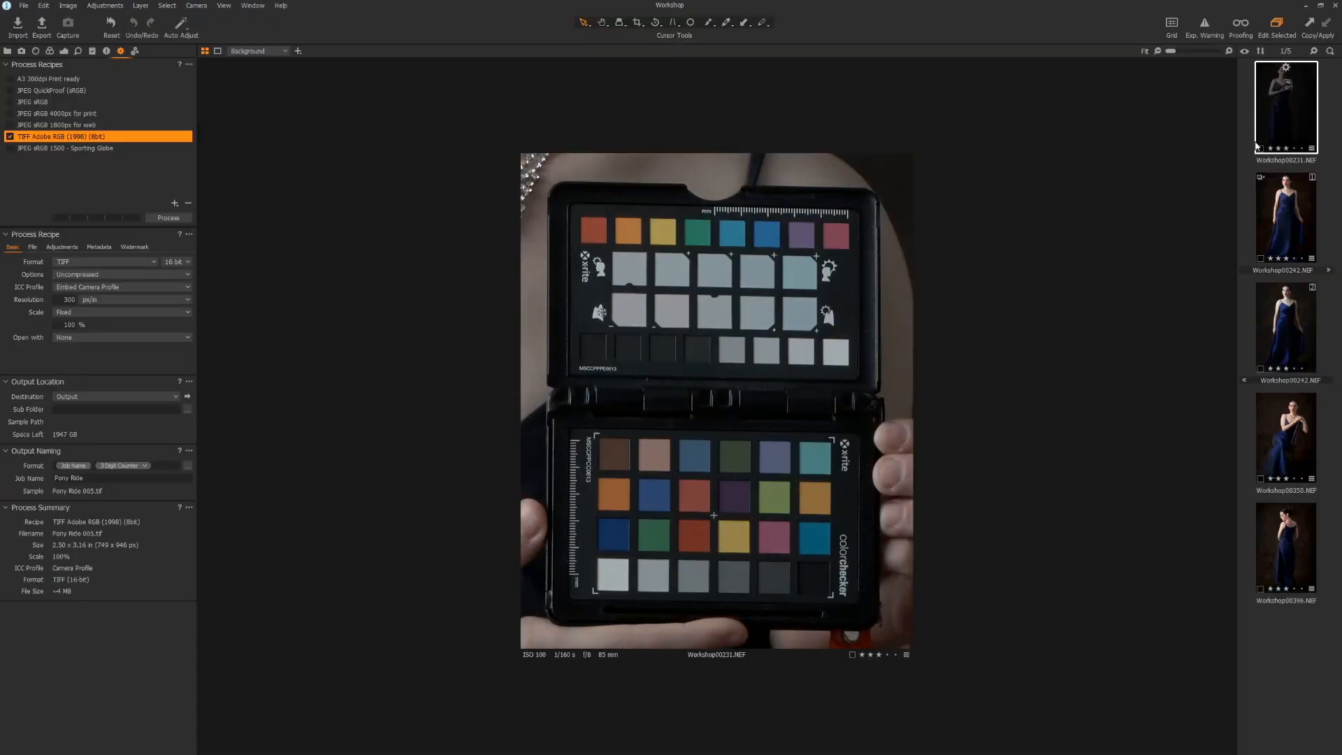
Step: Compare the two variants of Workshop00242.NEF in Capture One, including their exposure and white balance settings
{"action": "left_click", "coordinate": [1307, 321]}
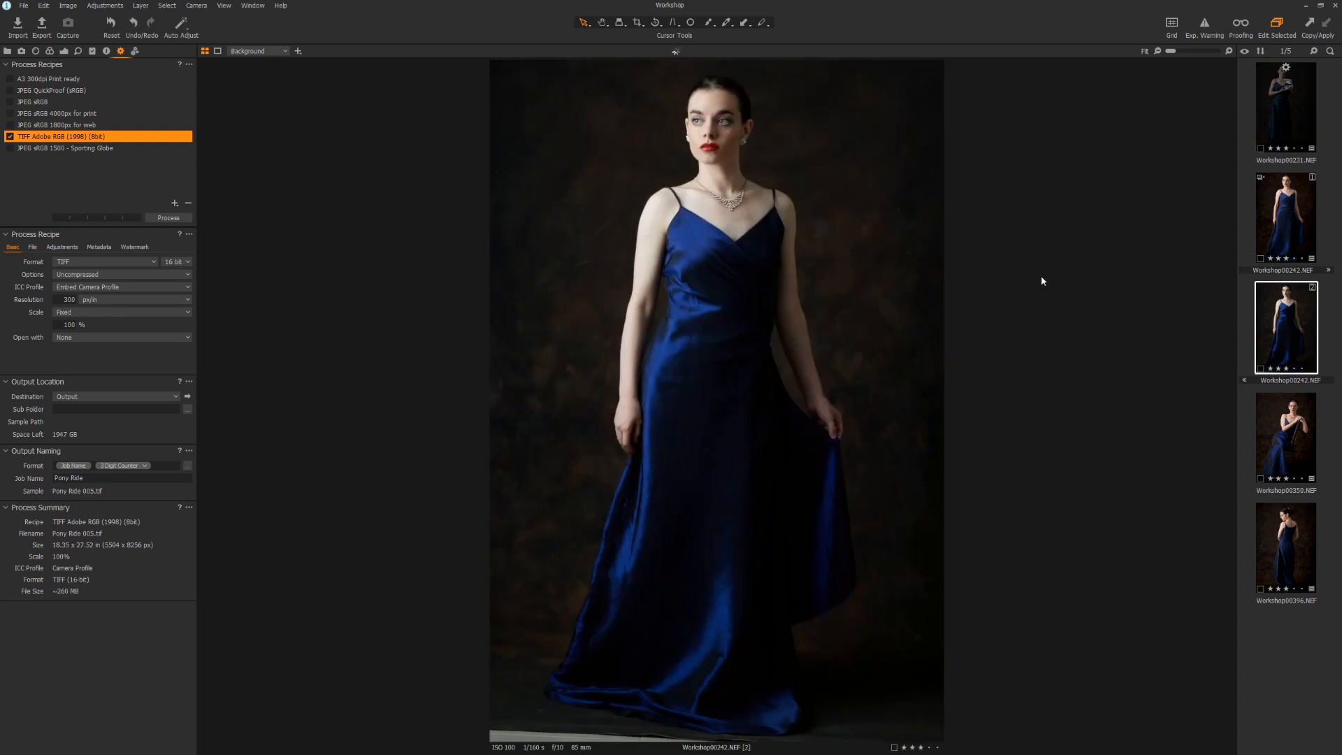
{"action": "left_click", "coordinate": [1286, 207]}
{"action": "left_click", "coordinate": [1284, 315]}
{"action": "left_click", "coordinate": [63, 51]}
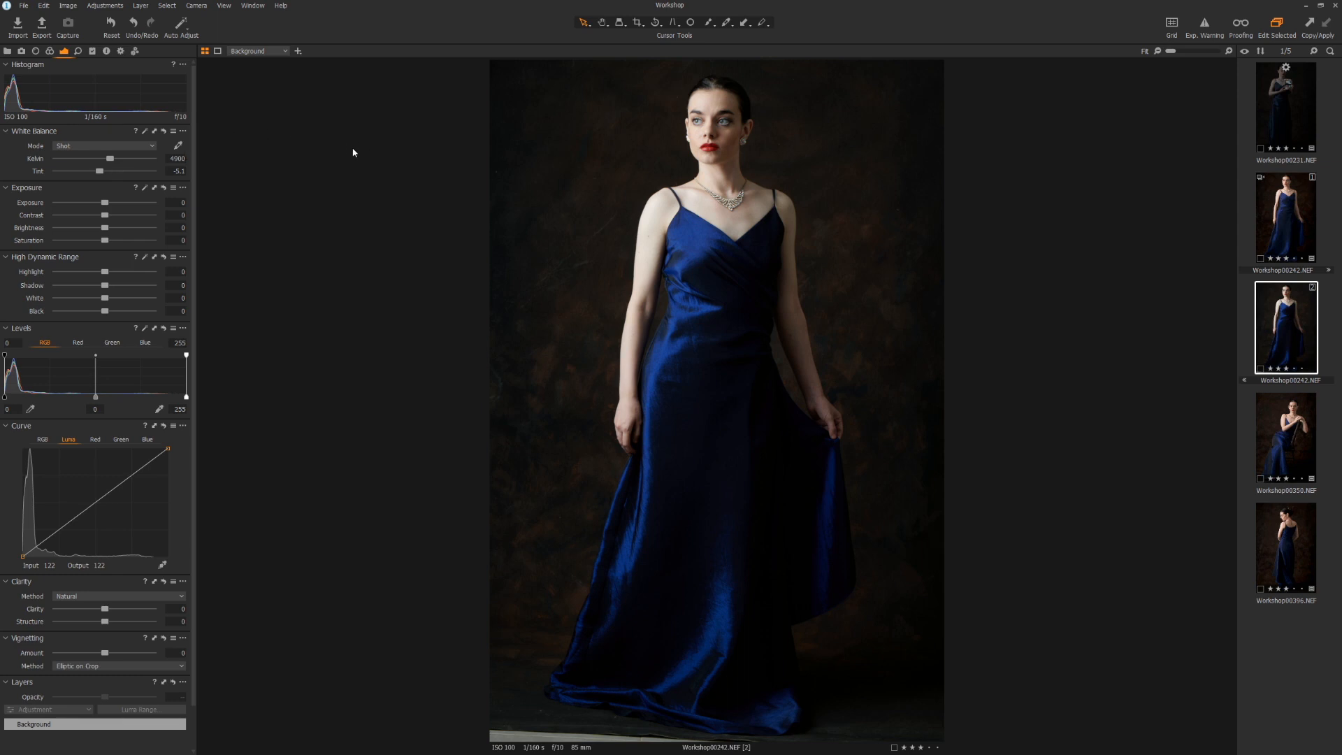
{"action": "left_click", "coordinate": [1288, 224]}
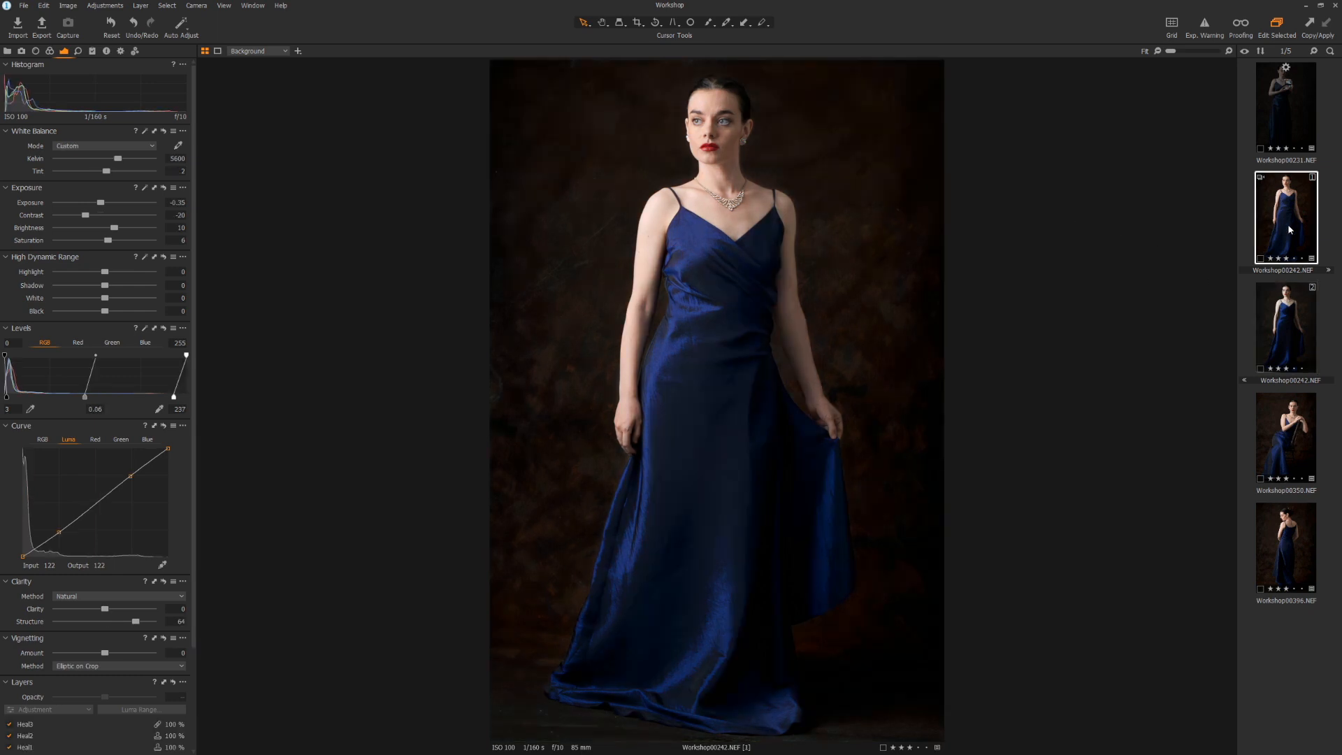
Step: Apply the ClassicPortrait ICC profile from the Other group to the unedited second variant of Workshop00242.NEF
{"action": "left_click", "coordinate": [1291, 320]}
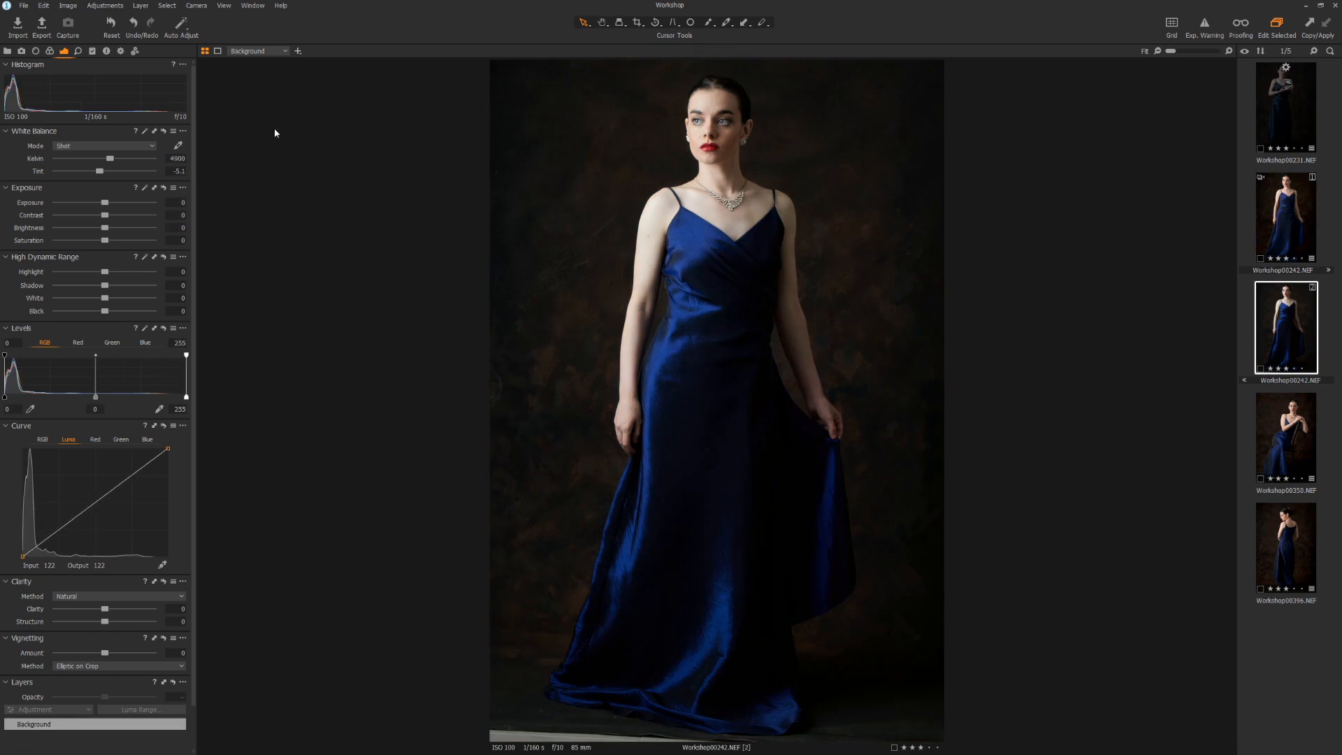
{"action": "left_click", "coordinate": [50, 52]}
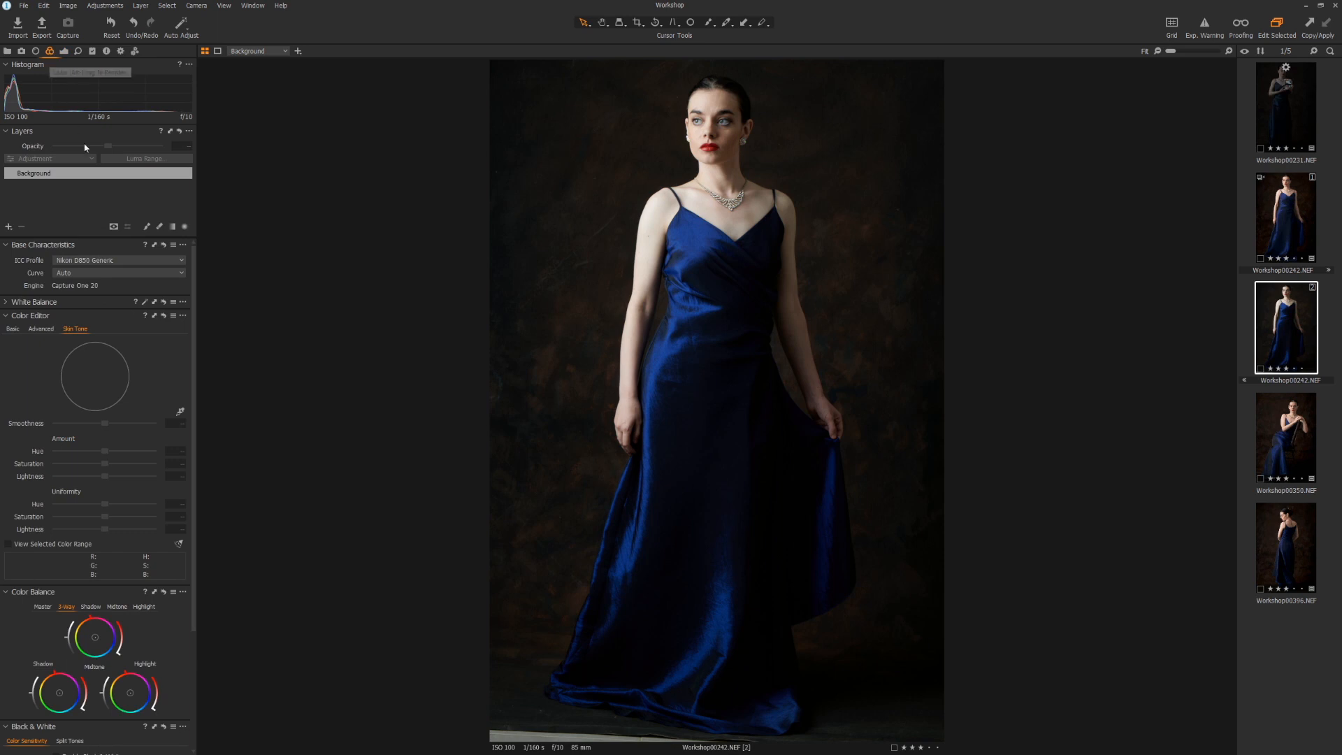
{"action": "left_click", "coordinate": [64, 262]}
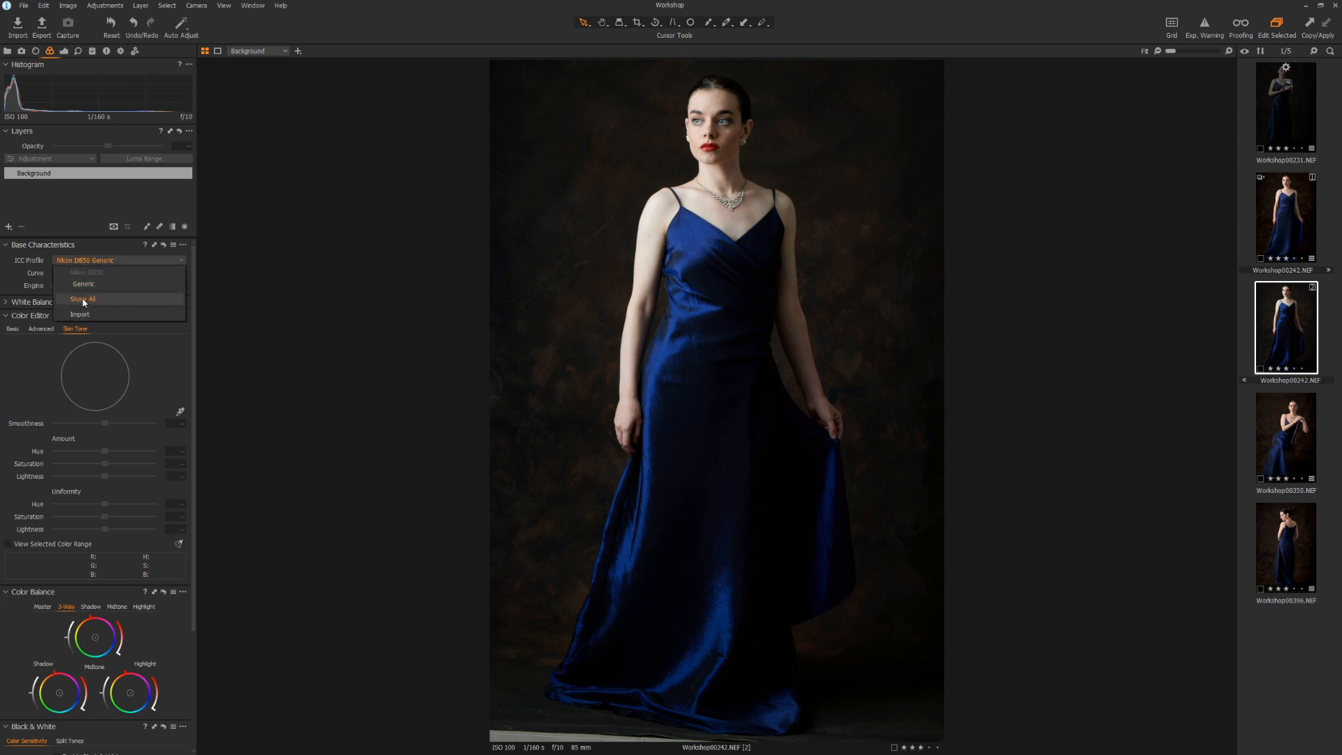
{"action": "left_click", "coordinate": [83, 300]}
{"action": "left_click", "coordinate": [88, 261]}
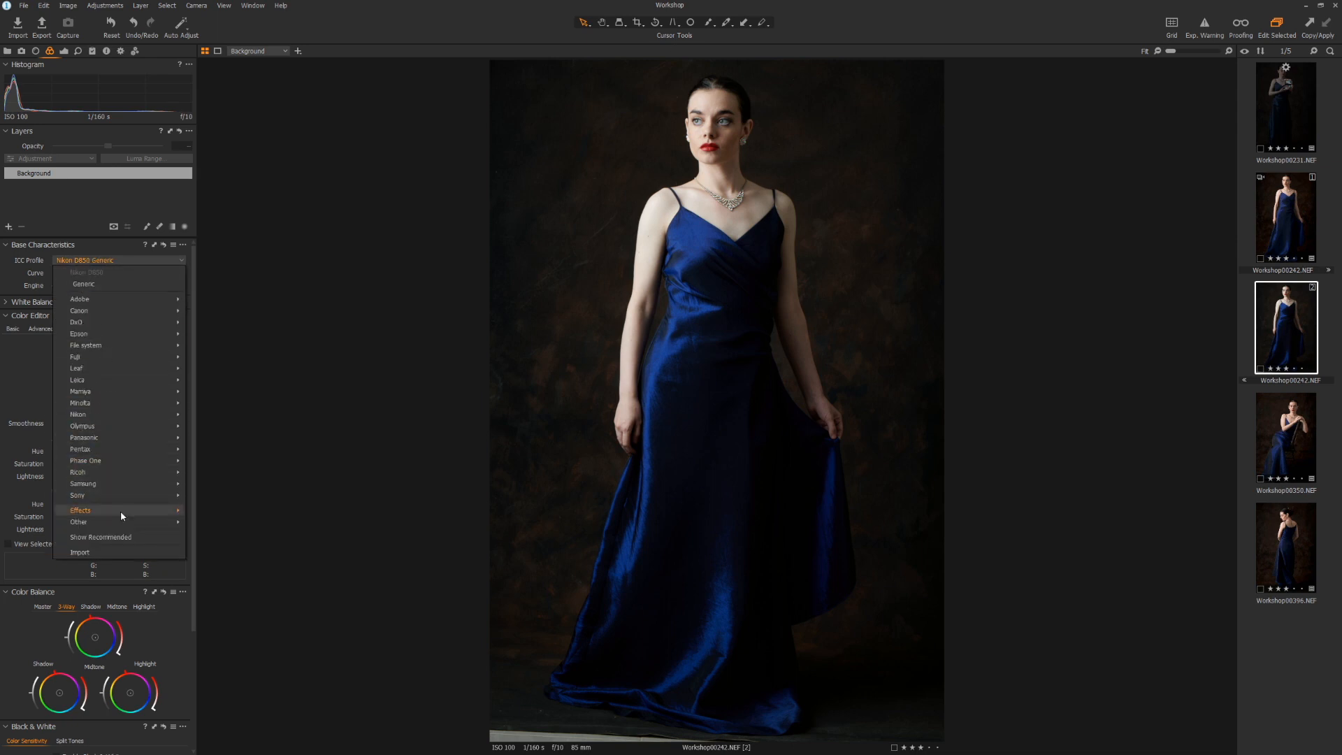
{"action": "mouse_move", "coordinate": [121, 521]}
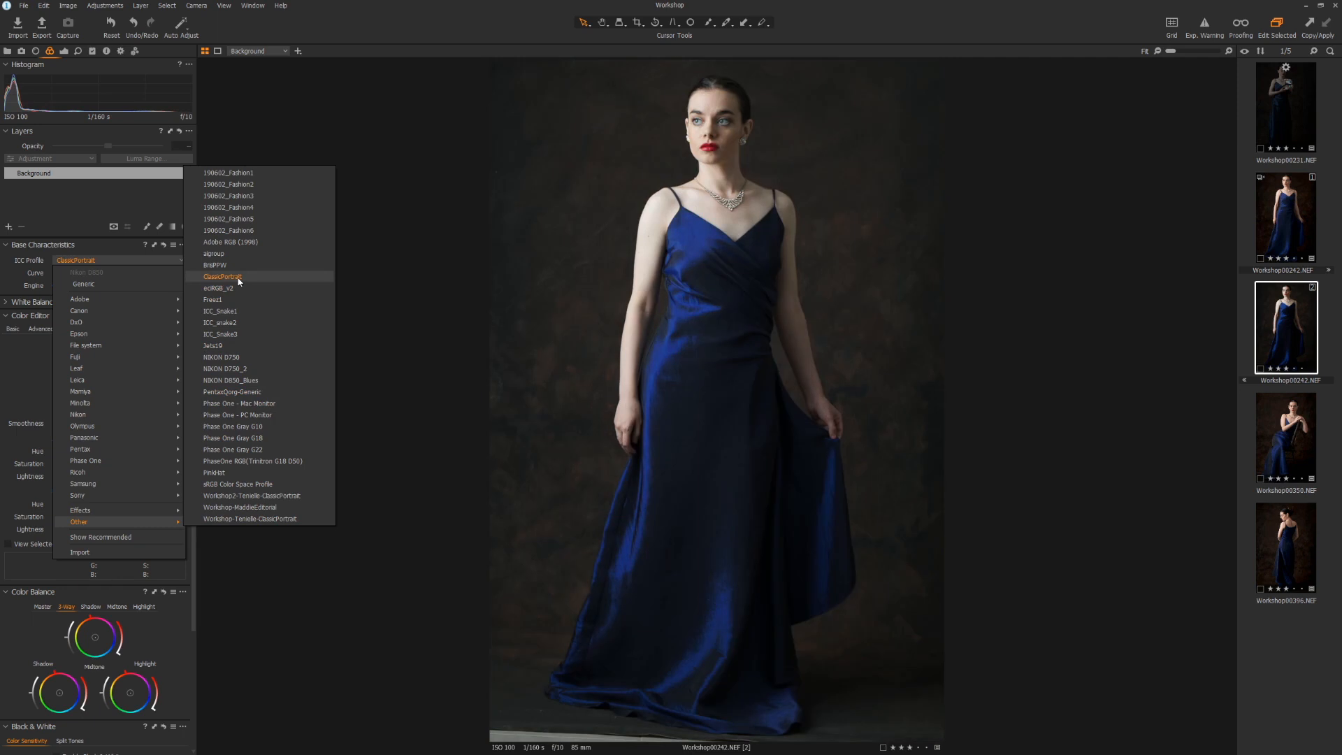
{"action": "left_click", "coordinate": [221, 277]}
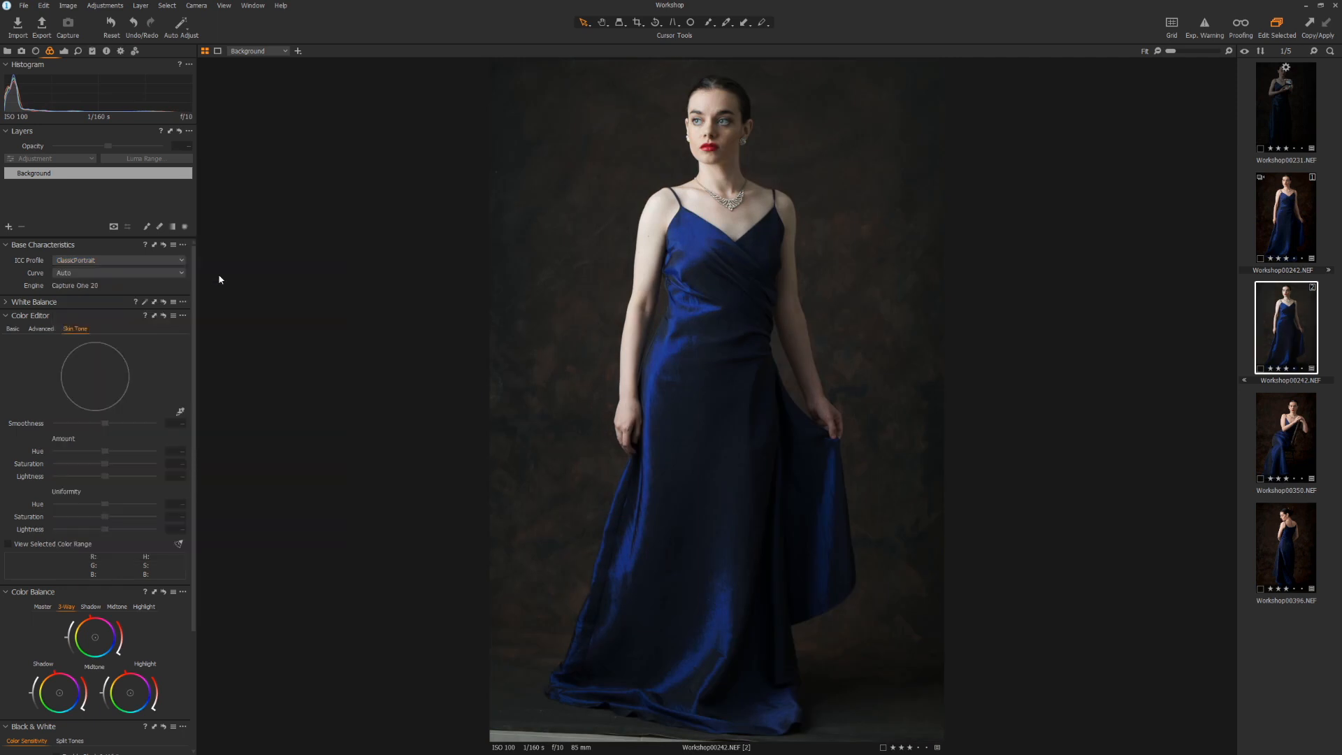
Step: Set the base characteristics curve of the second Workshop00242.NEF variant to Portrait
{"action": "left_click", "coordinate": [68, 274]}
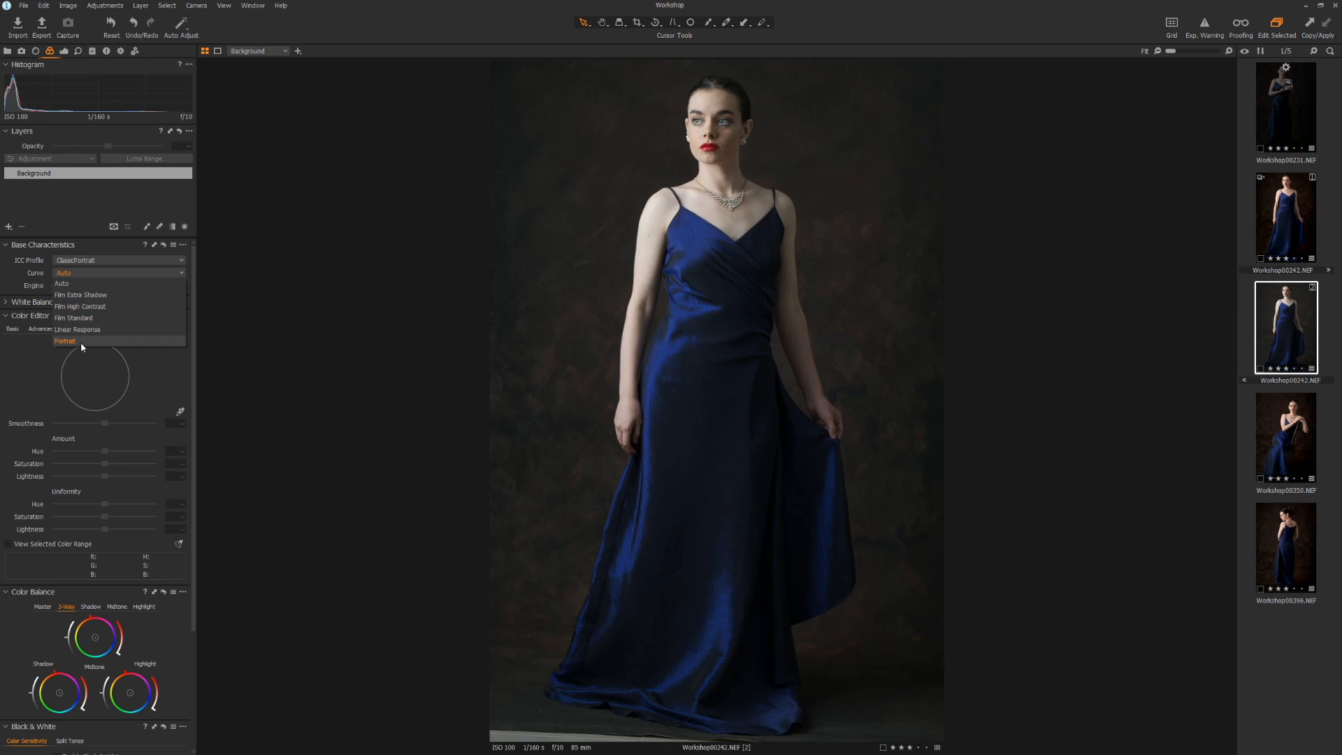
{"action": "left_click", "coordinate": [78, 340]}
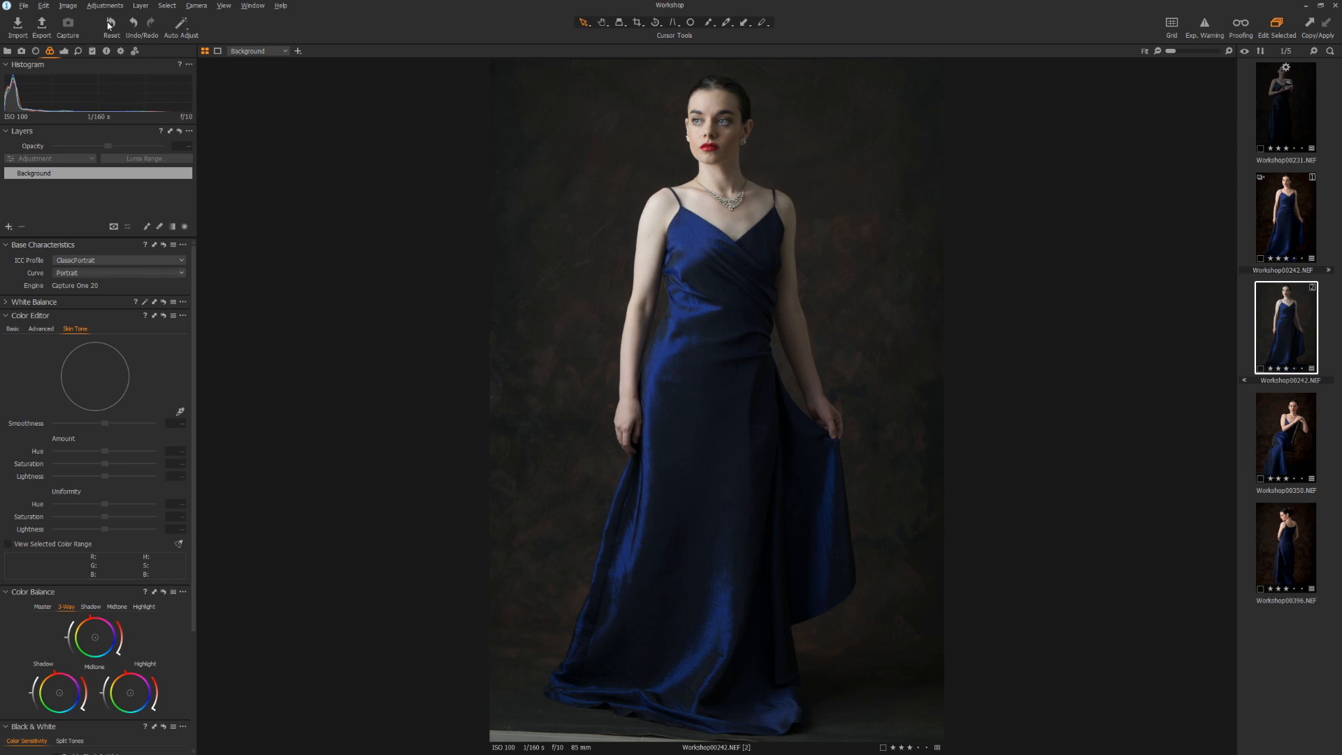
Step: Compare the profiled variant with its default rendering by resetting all adjustments and undoing the reset, twice
{"action": "left_click", "coordinate": [109, 25]}
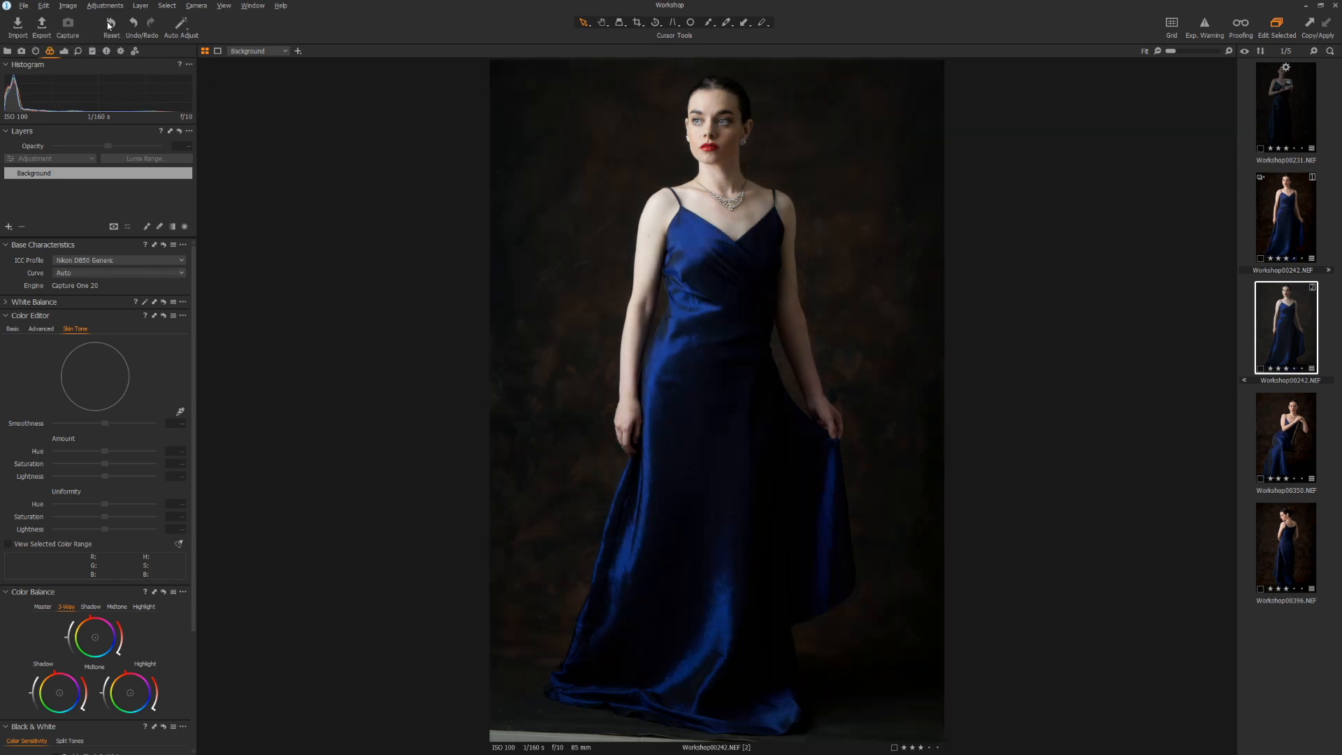
{"action": "key", "text": "ctrl+z"}
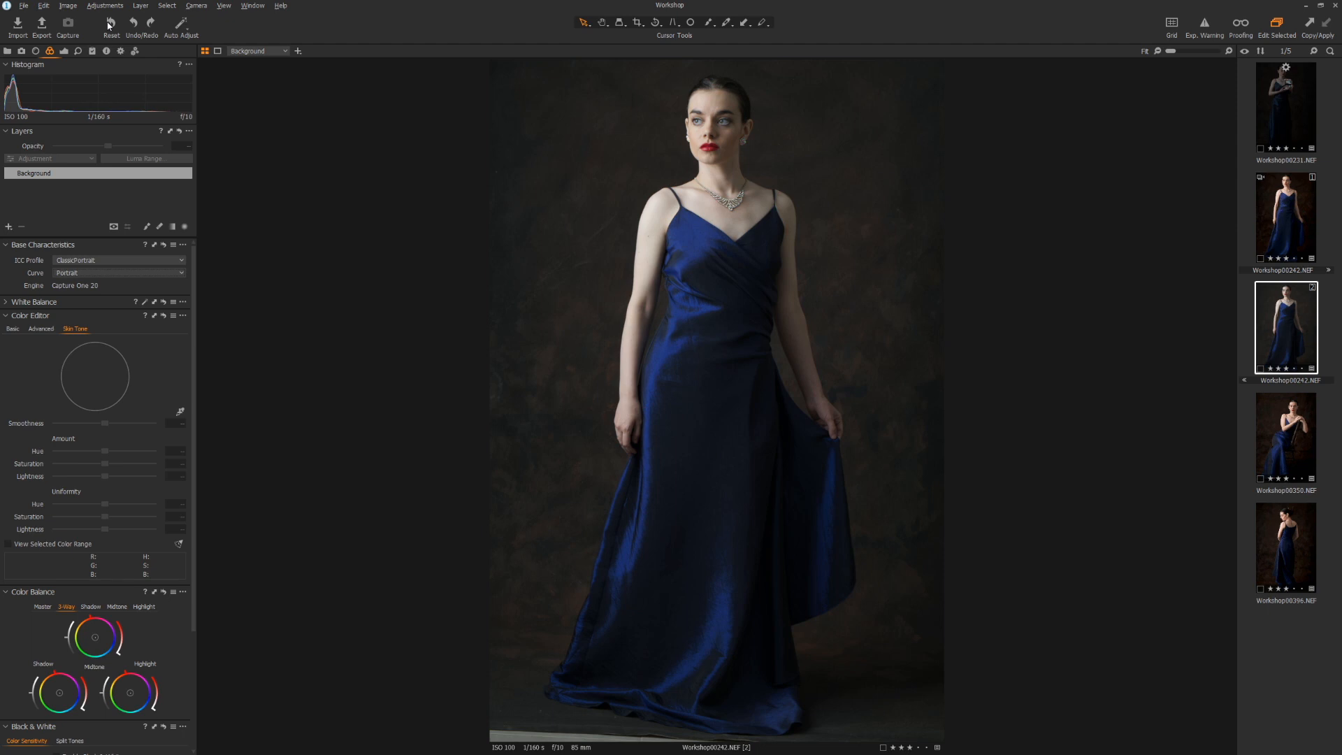
{"action": "left_click", "coordinate": [108, 25]}
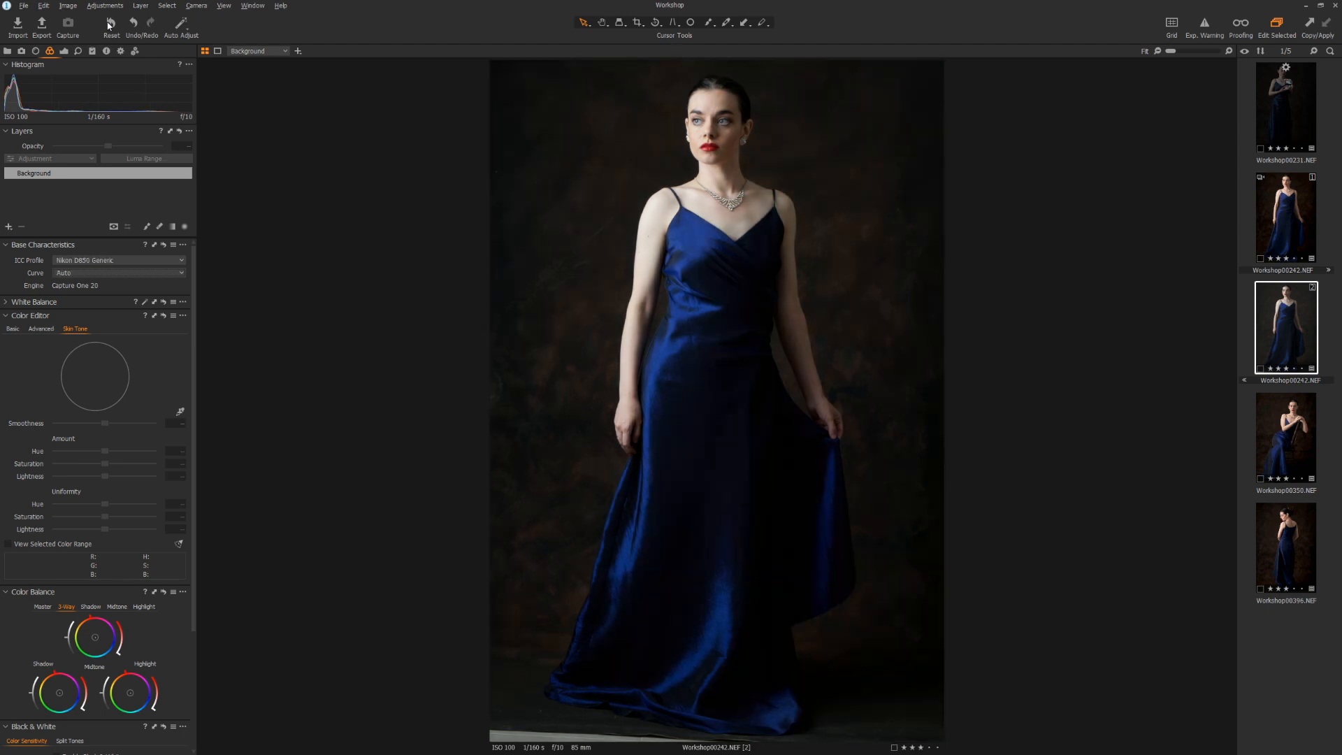
{"action": "key", "text": "ctrl+z"}
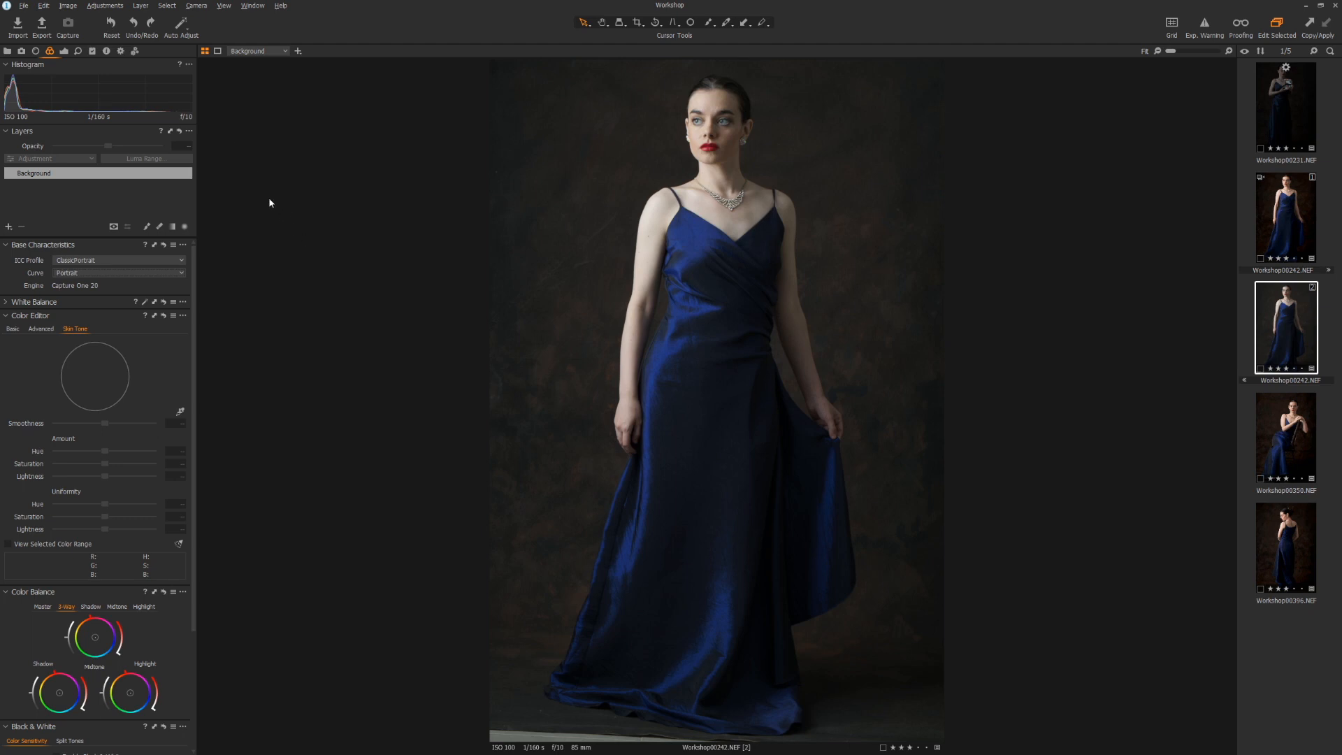
Step: Set the variant's white balance to 5600 Kelvin with a tint of 0
{"action": "left_click", "coordinate": [63, 51]}
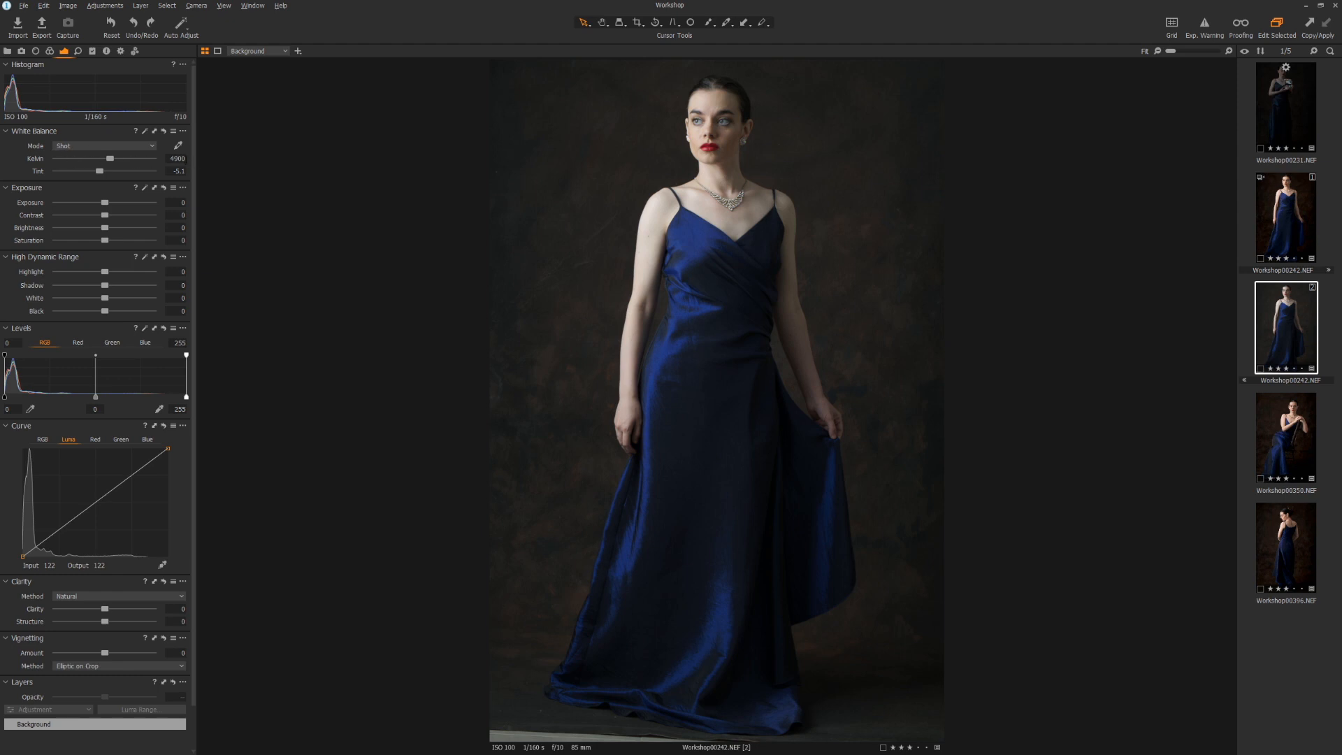
{"action": "left_click", "coordinate": [173, 159]}
{"action": "type", "text": "560"}
{"action": "key", "text": "Return"}
{"action": "type", "text": "0"}
{"action": "key", "text": "Return"}
Step: Lower the exposure to -0.35 and raise the brightness to 10
{"action": "left_click_drag", "start_coordinate": [105, 203], "coordinate": [100, 202]}
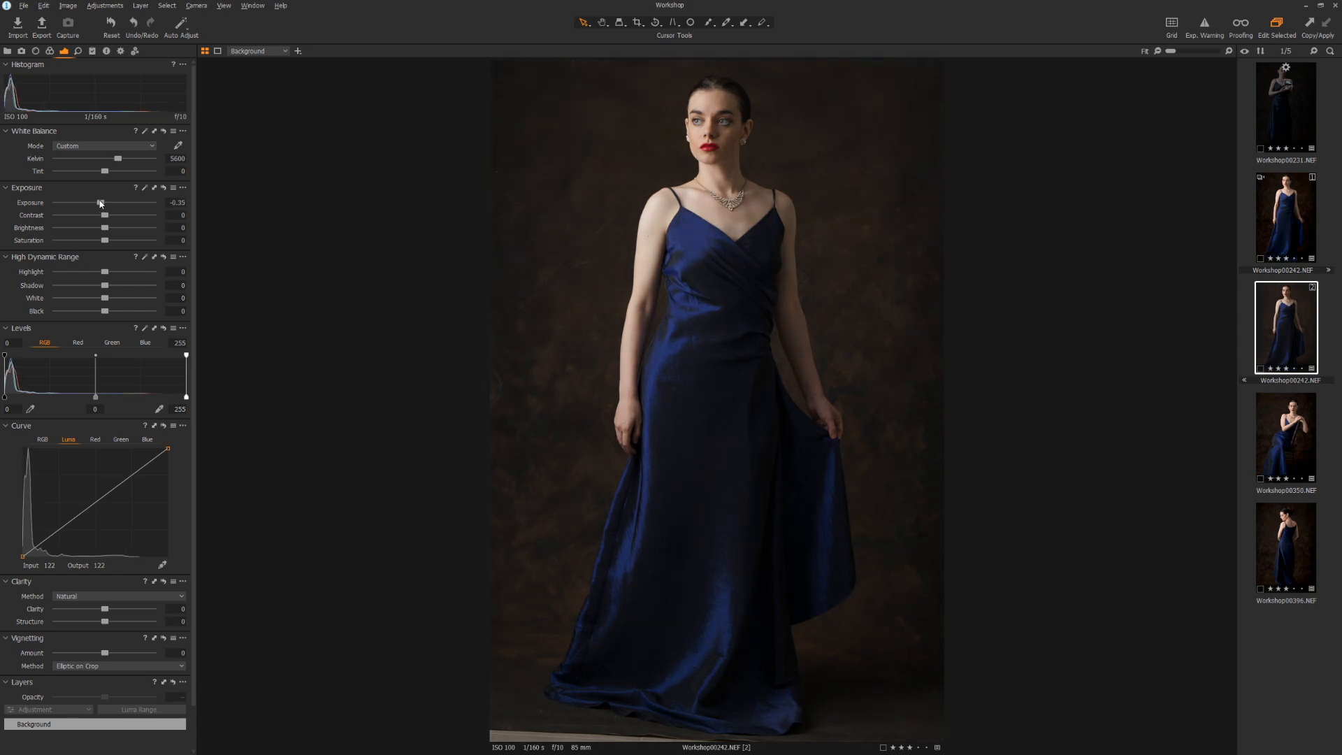
{"action": "left_click_drag", "start_coordinate": [105, 228], "coordinate": [117, 233]}
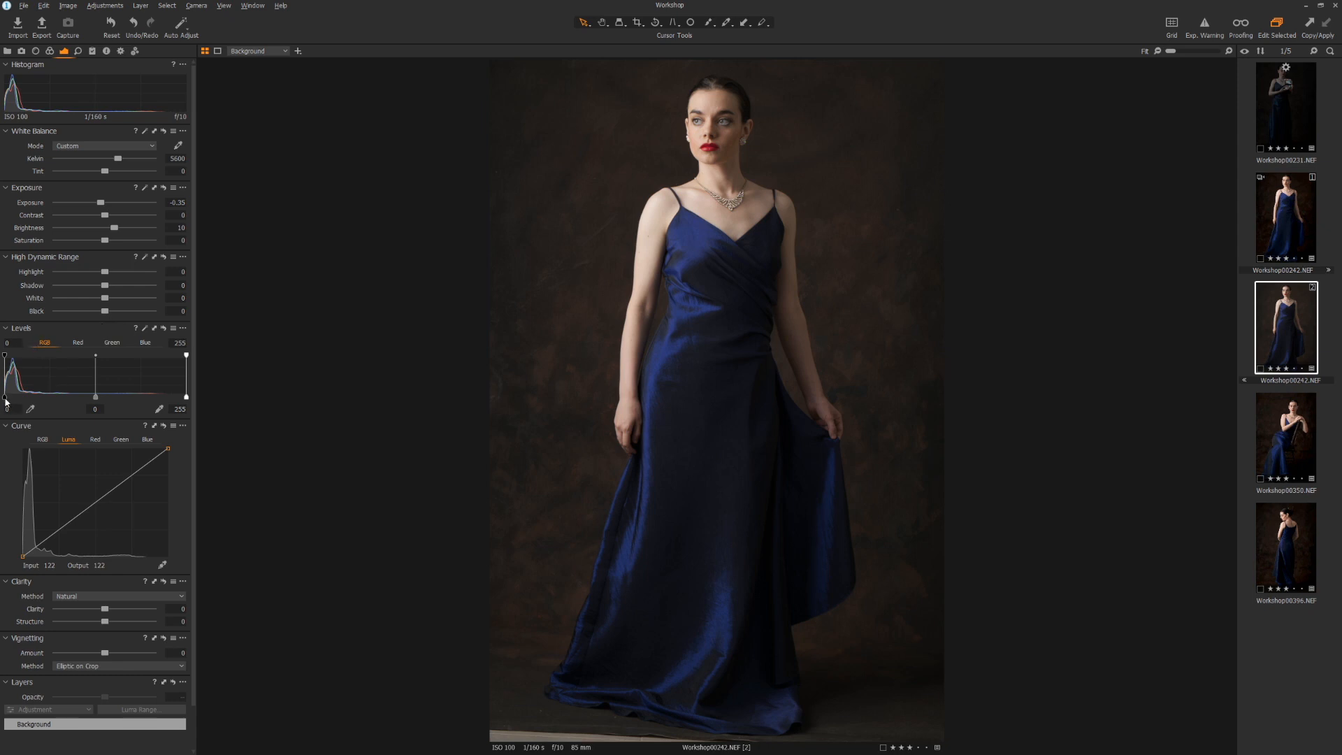
Step: Set the RGB levels to shadow 3, highlight 237 and midtone 0.06, and check the edit against the reset image
{"action": "mouse_move", "coordinate": [6, 401]}
{"action": "left_mouse_down"}
{"action": "mouse_move", "coordinate": [19, 401]}
{"action": "mouse_move", "coordinate": [7, 401]}
{"action": "left_mouse_up"}
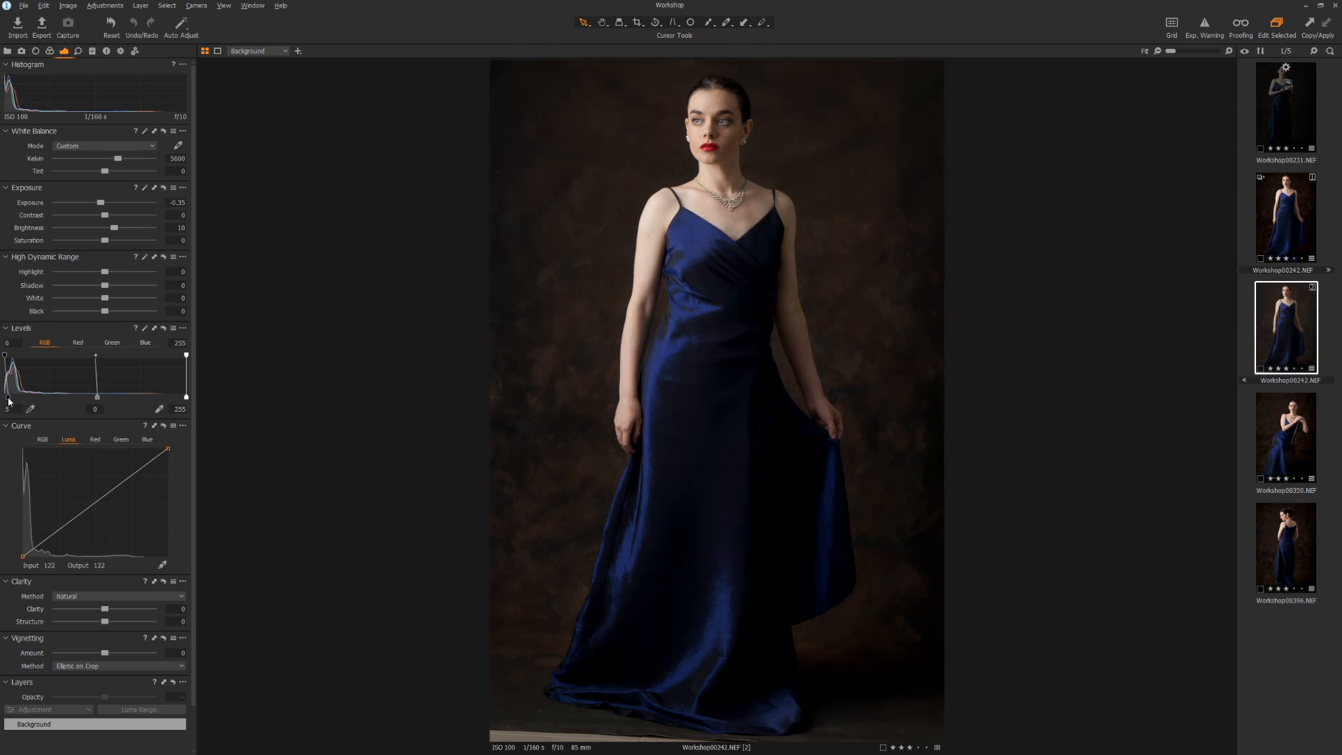
{"action": "left_click_drag", "start_coordinate": [7, 402], "coordinate": [7, 400]}
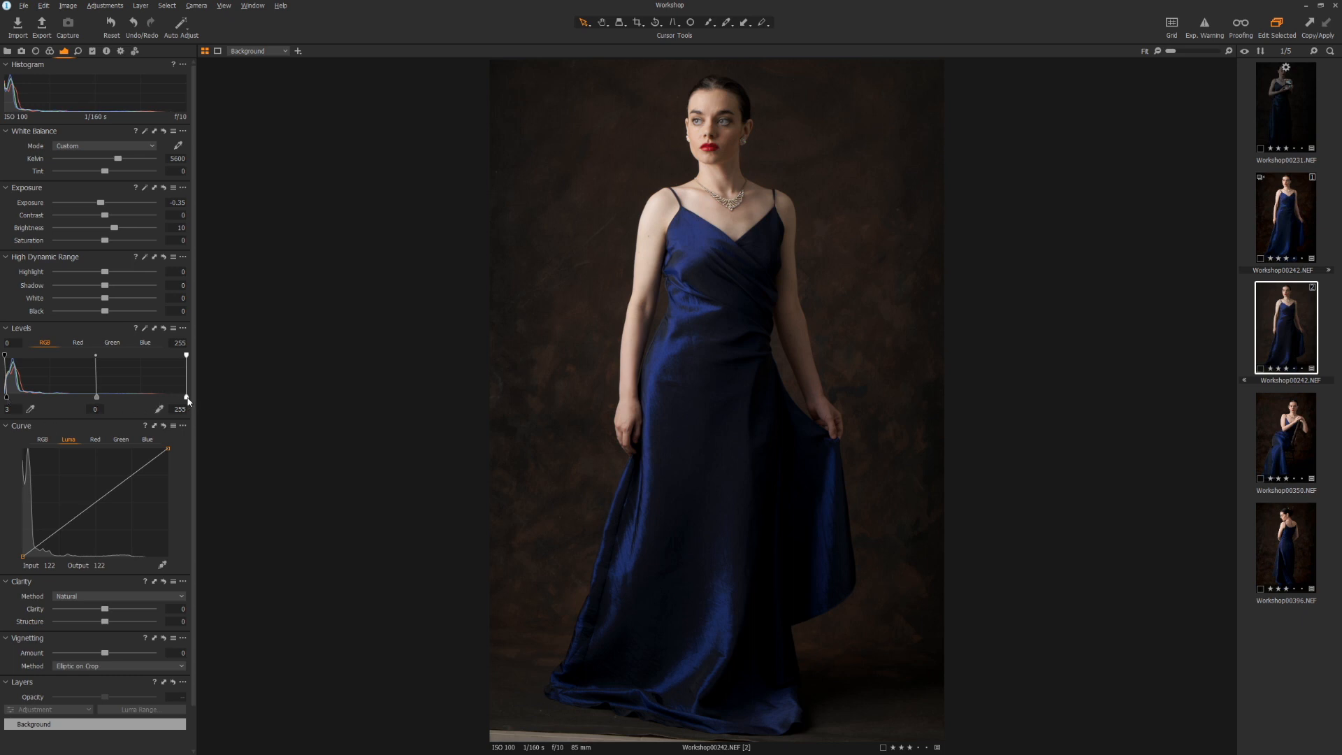
{"action": "left_click_drag", "start_coordinate": [186, 397], "coordinate": [175, 400]}
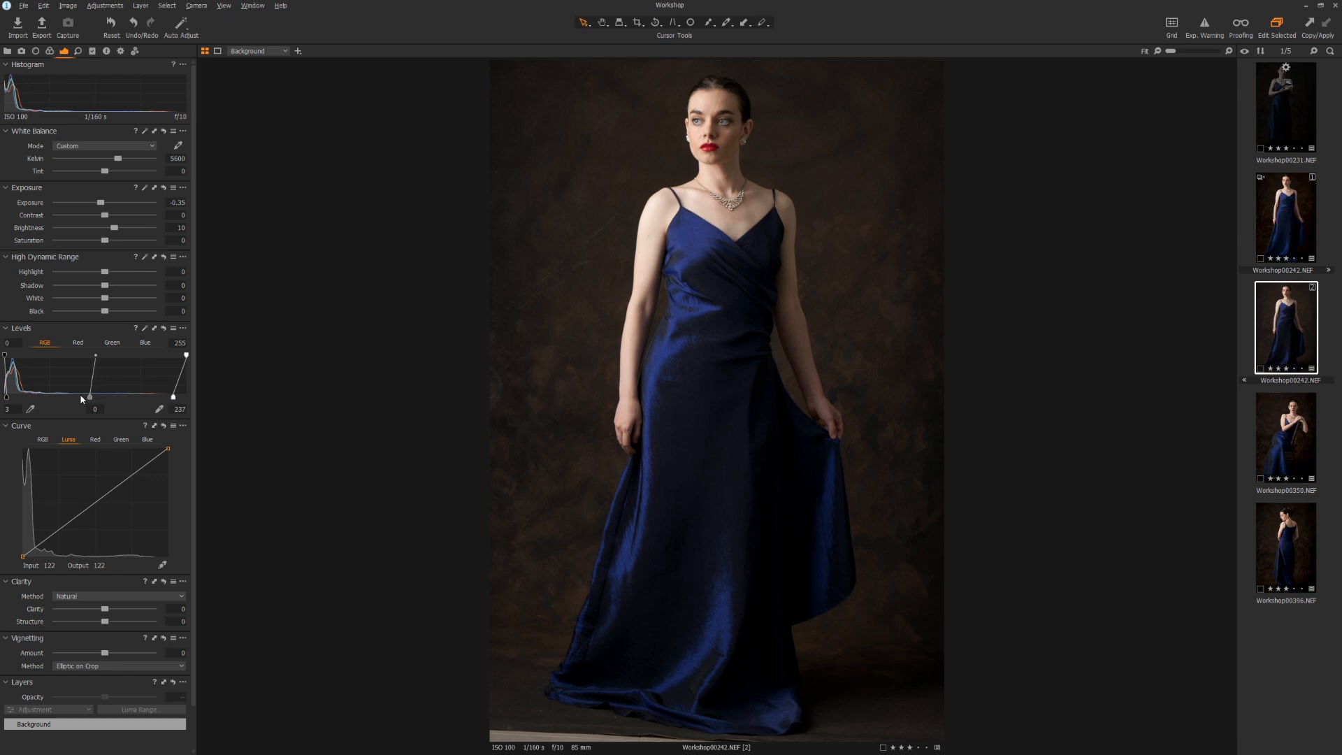
{"action": "left_click_drag", "start_coordinate": [94, 399], "coordinate": [86, 397]}
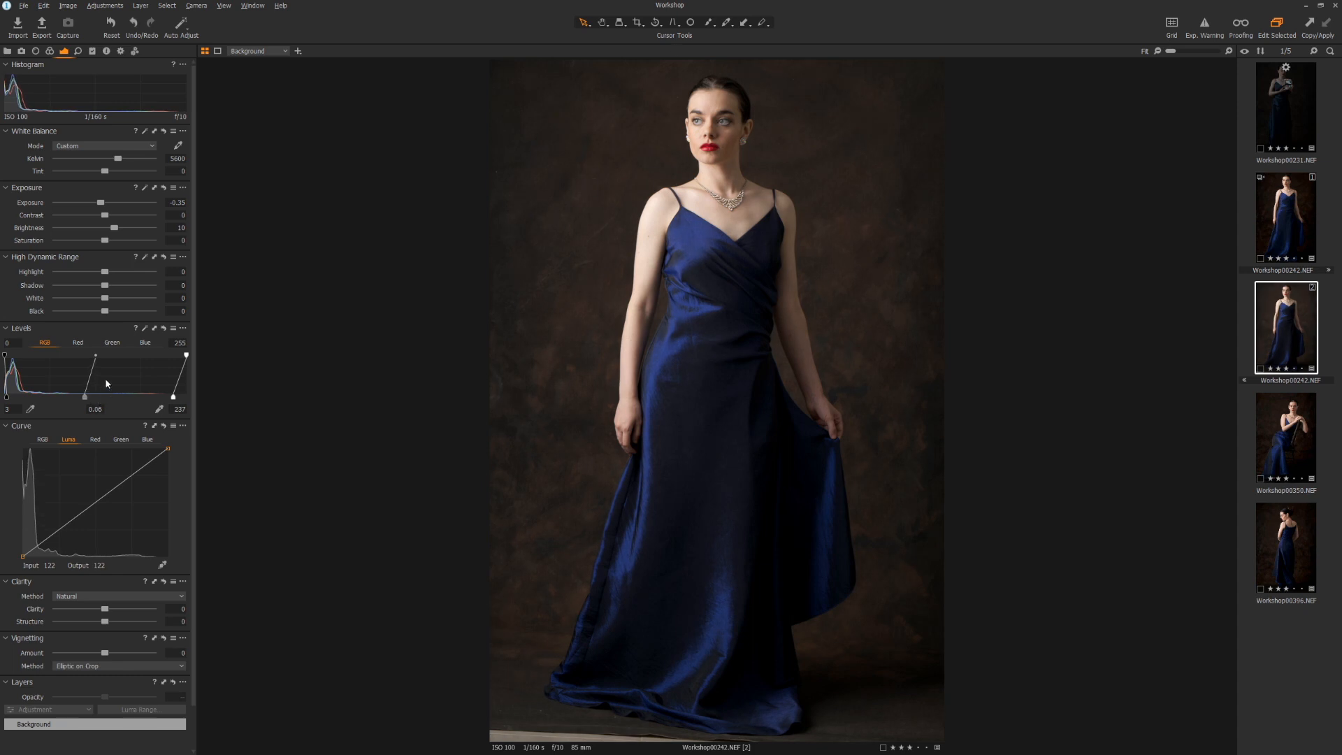
{"action": "left_click", "coordinate": [116, 29]}
{"action": "key", "text": "ctrl+z"}
Step: Add a shadow point at about input 63, output 60 and a slightly raised highlight point to the Luma curve
{"action": "left_click", "coordinate": [58, 529]}
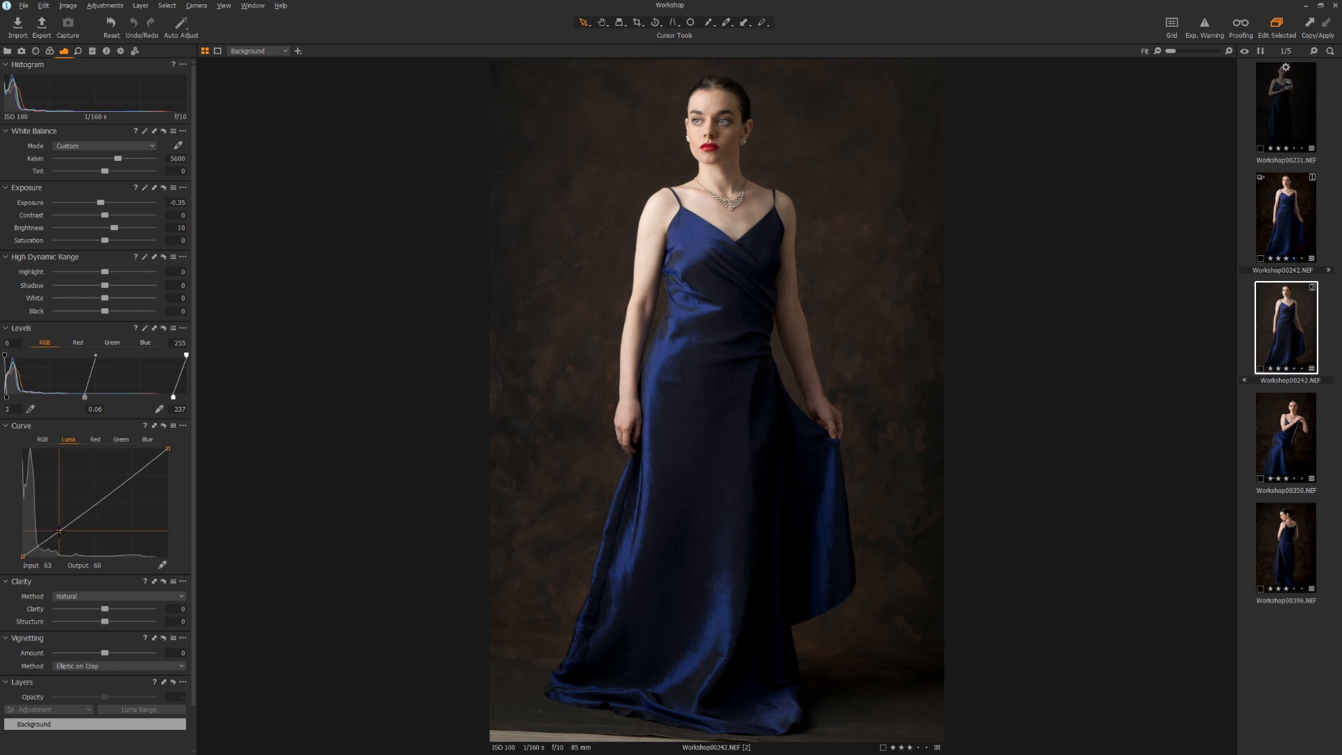
{"action": "left_click", "coordinate": [134, 478]}
{"action": "left_click_drag", "start_coordinate": [133, 478], "coordinate": [132, 476]}
Step: Reduce the contrast to -21 and raise the saturation to 6
{"action": "mouse_move", "coordinate": [107, 219]}
{"action": "left_mouse_down"}
{"action": "mouse_move", "coordinate": [89, 220]}
{"action": "mouse_move", "coordinate": [132, 225]}
{"action": "mouse_move", "coordinate": [85, 218]}
{"action": "left_mouse_up"}
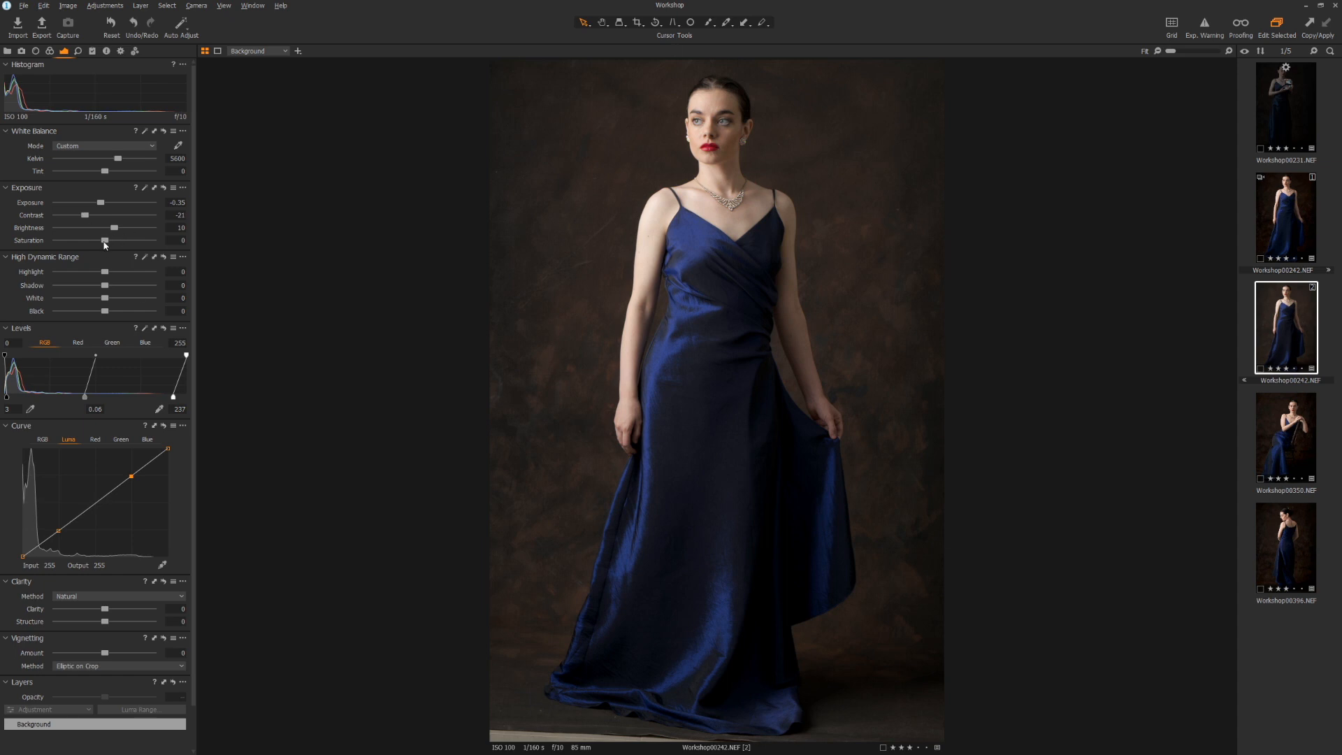
{"action": "left_click_drag", "start_coordinate": [105, 243], "coordinate": [109, 246]}
Step: Try a strong clarity increase, reset it to 0, and set the structure to 35 while checking the dress detail
{"action": "left_click_drag", "start_coordinate": [105, 609], "coordinate": [187, 622]}
{"action": "double_click", "coordinate": [117, 609]}
{"action": "mouse_move", "coordinate": [85, 618]}
{"action": "left_mouse_down"}
{"action": "mouse_move", "coordinate": [117, 620]}
{"action": "mouse_move", "coordinate": [106, 621]}
{"action": "left_mouse_up"}
{"action": "scroll", "coordinate": [736, 179], "scroll_direction": "up", "scroll_amount": 5}
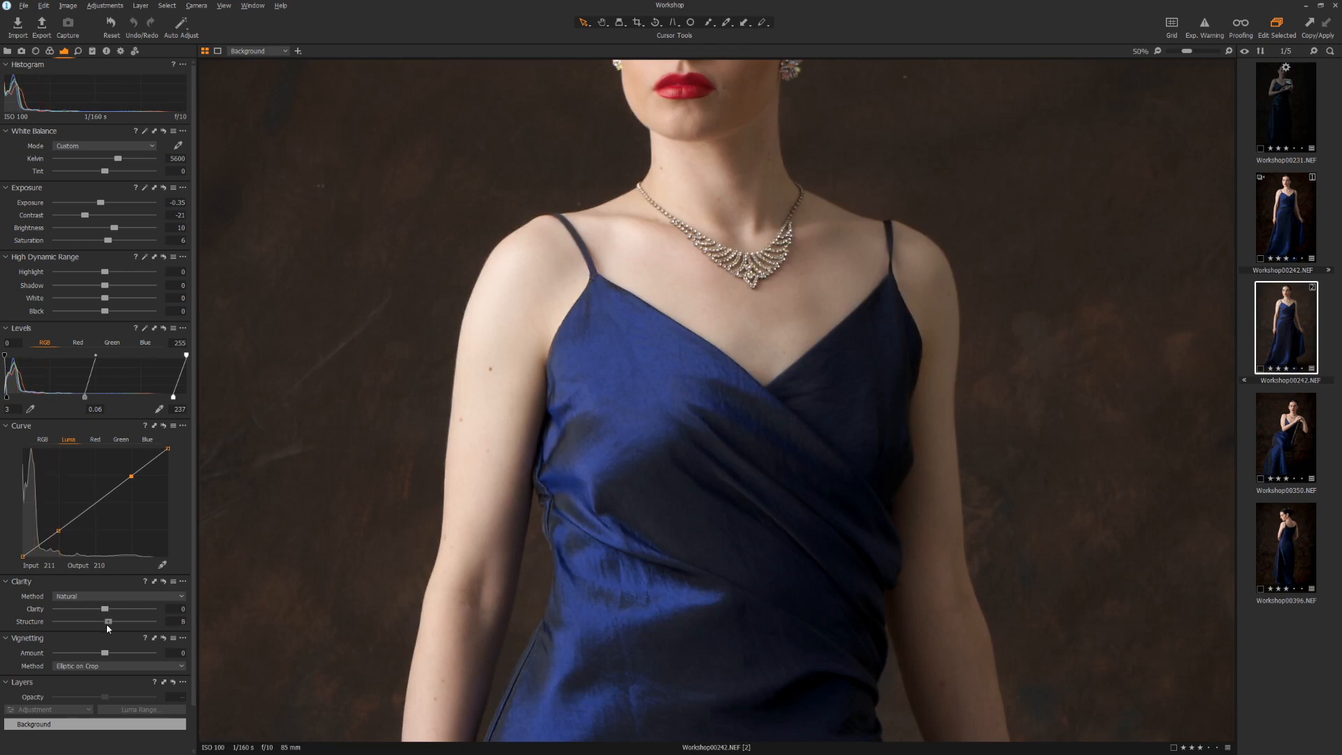
{"action": "mouse_move", "coordinate": [106, 622]}
{"action": "left_mouse_down"}
{"action": "mouse_move", "coordinate": [148, 623]}
{"action": "mouse_move", "coordinate": [102, 621]}
{"action": "mouse_move", "coordinate": [124, 625]}
{"action": "left_mouse_up"}
{"action": "left_click_drag", "start_coordinate": [120, 624], "coordinate": [121, 625]}
{"action": "scroll", "coordinate": [394, 461], "scroll_direction": "down", "scroll_amount": 3}
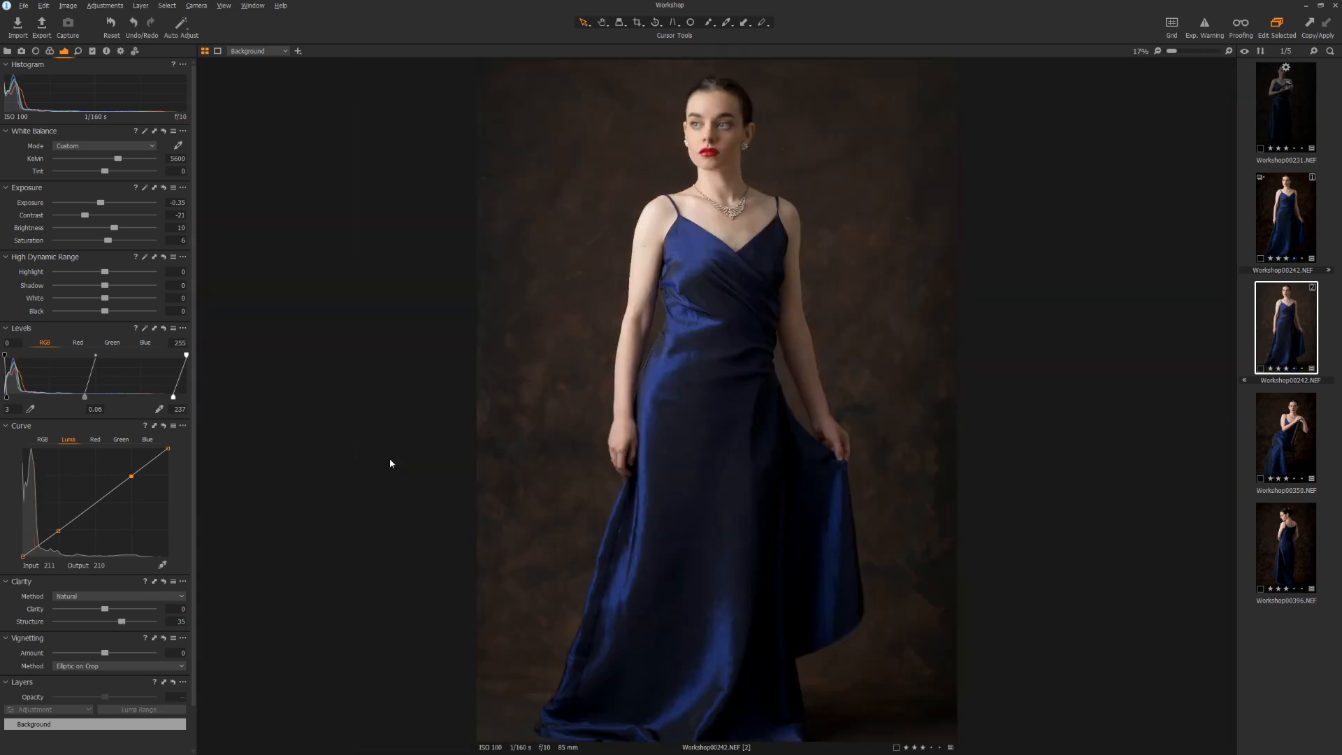
{"action": "scroll", "coordinate": [531, 480], "scroll_direction": "down", "scroll_amount": 1}
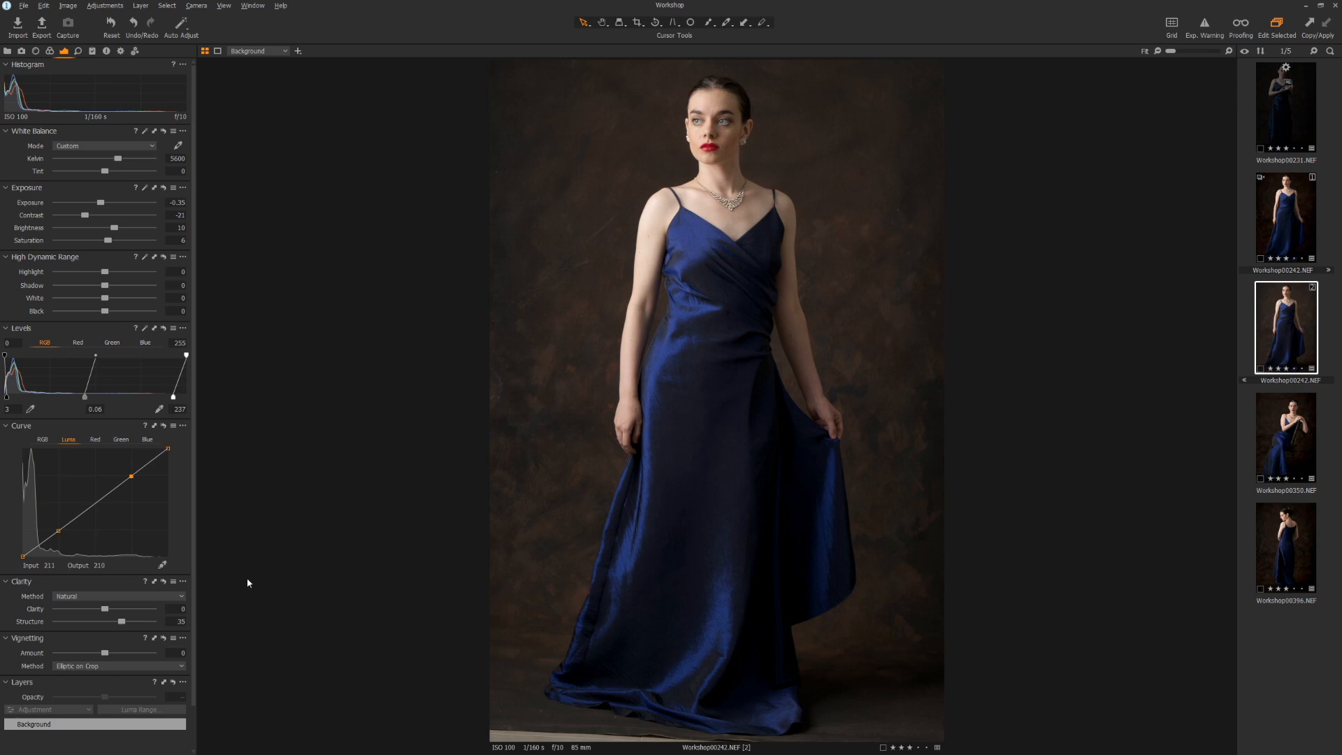
Step: Add an adjustment layer named Skin Tone and sample the model's forehead for its skin tone colour correction
{"action": "left_click", "coordinate": [51, 53]}
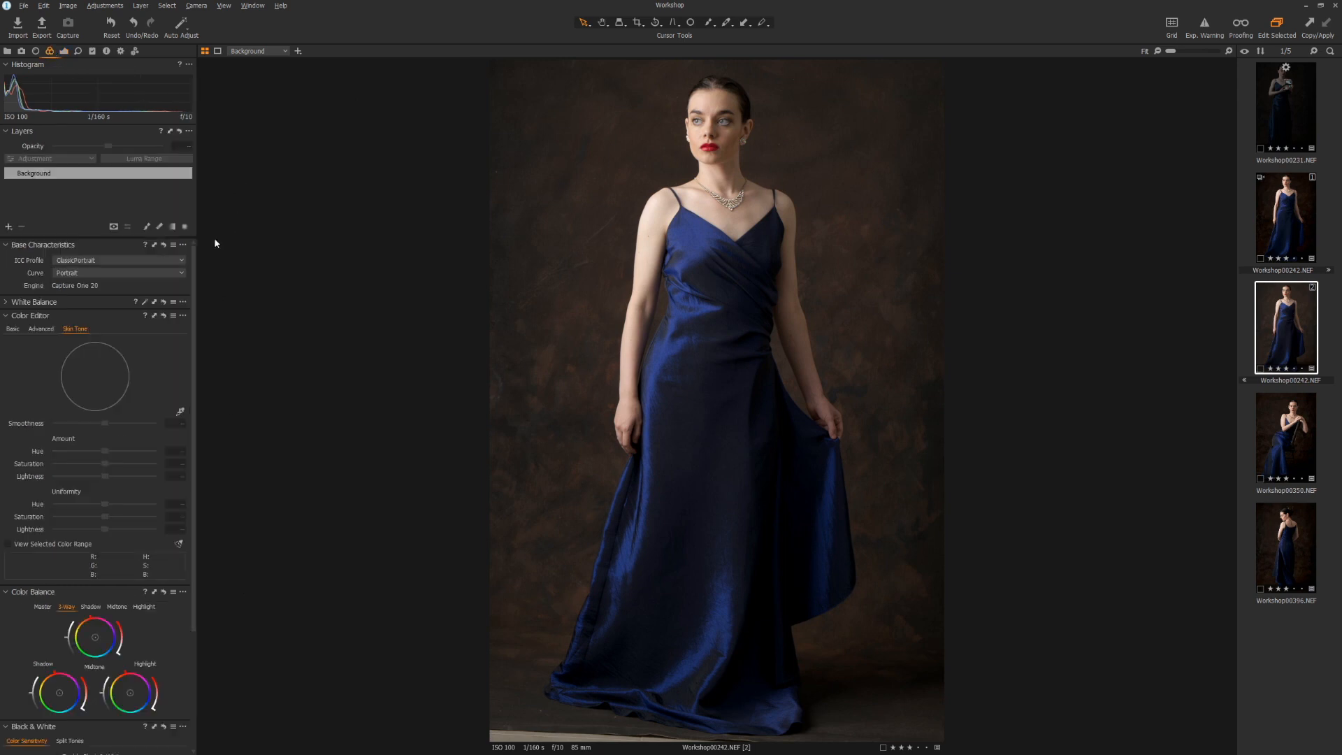
{"action": "left_click", "coordinate": [8, 228]}
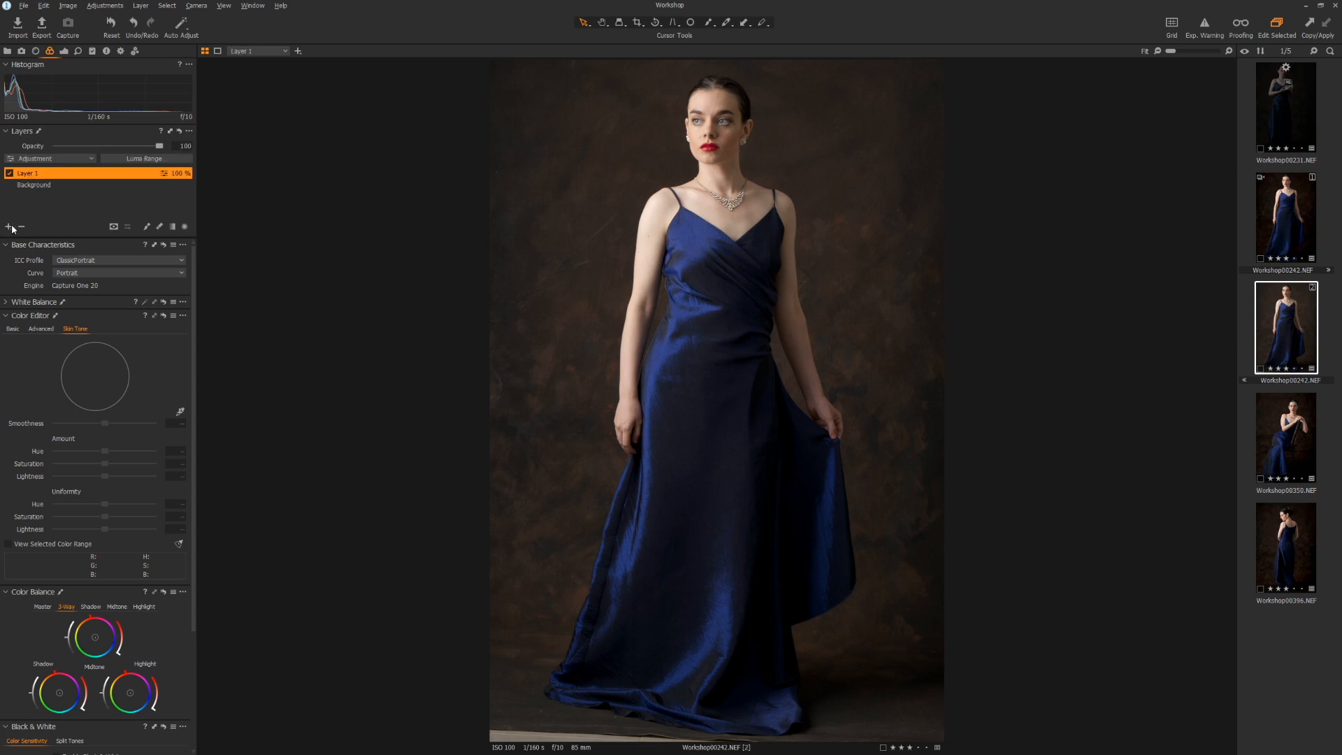
{"action": "double_click", "coordinate": [28, 174]}
{"action": "type", "text": "Skin Tone"}
{"action": "key", "text": "Return"}
{"action": "left_click", "coordinate": [179, 412]}
{"action": "left_click", "coordinate": [702, 130]}
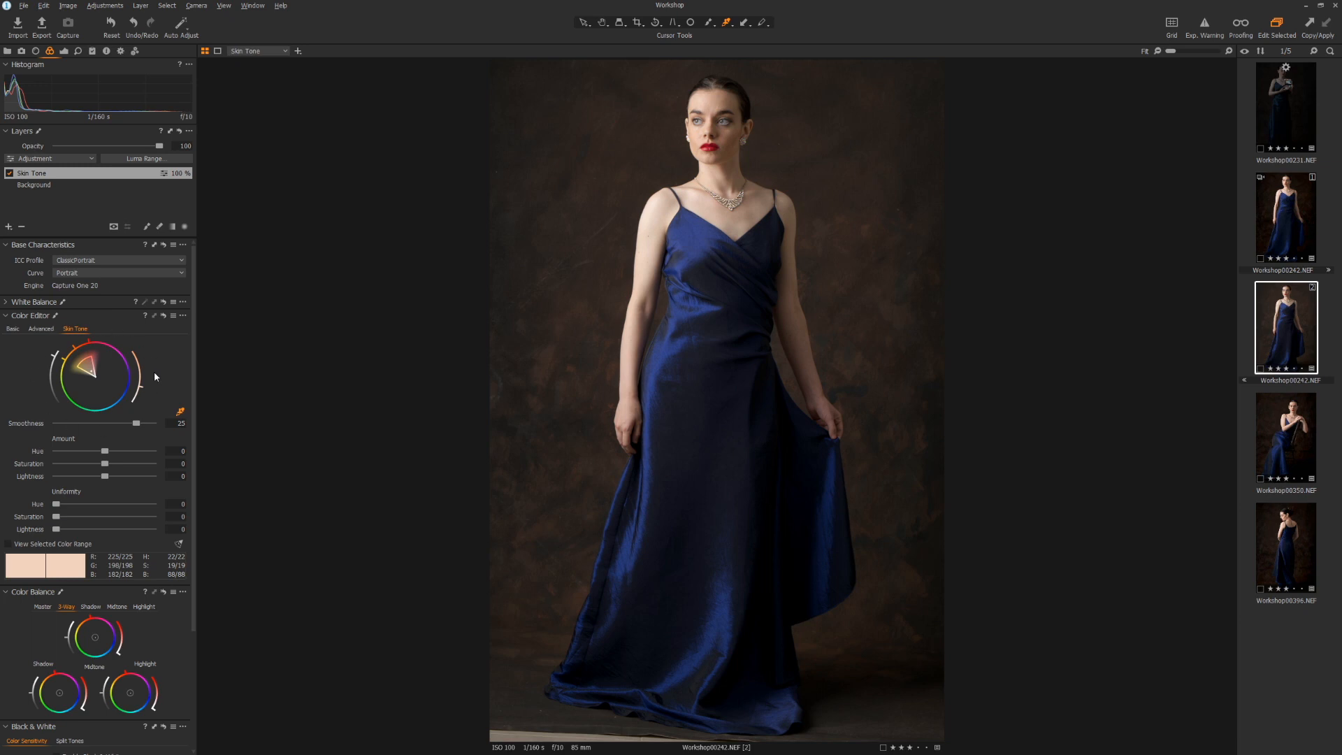
Step: Switch the colour wheels layout to Standard in the preferences and return it to Vectorscope
{"action": "left_click", "coordinate": [24, 7]}
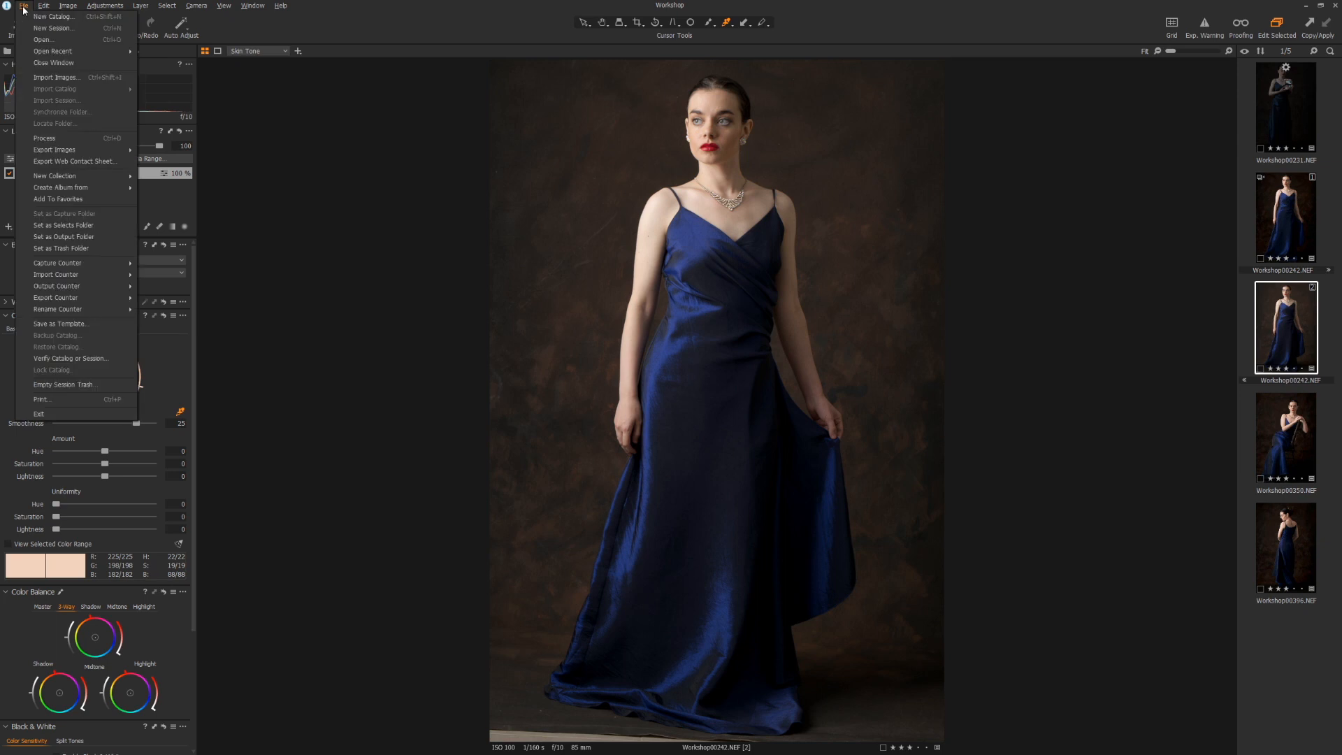
{"action": "mouse_move", "coordinate": [46, 6]}
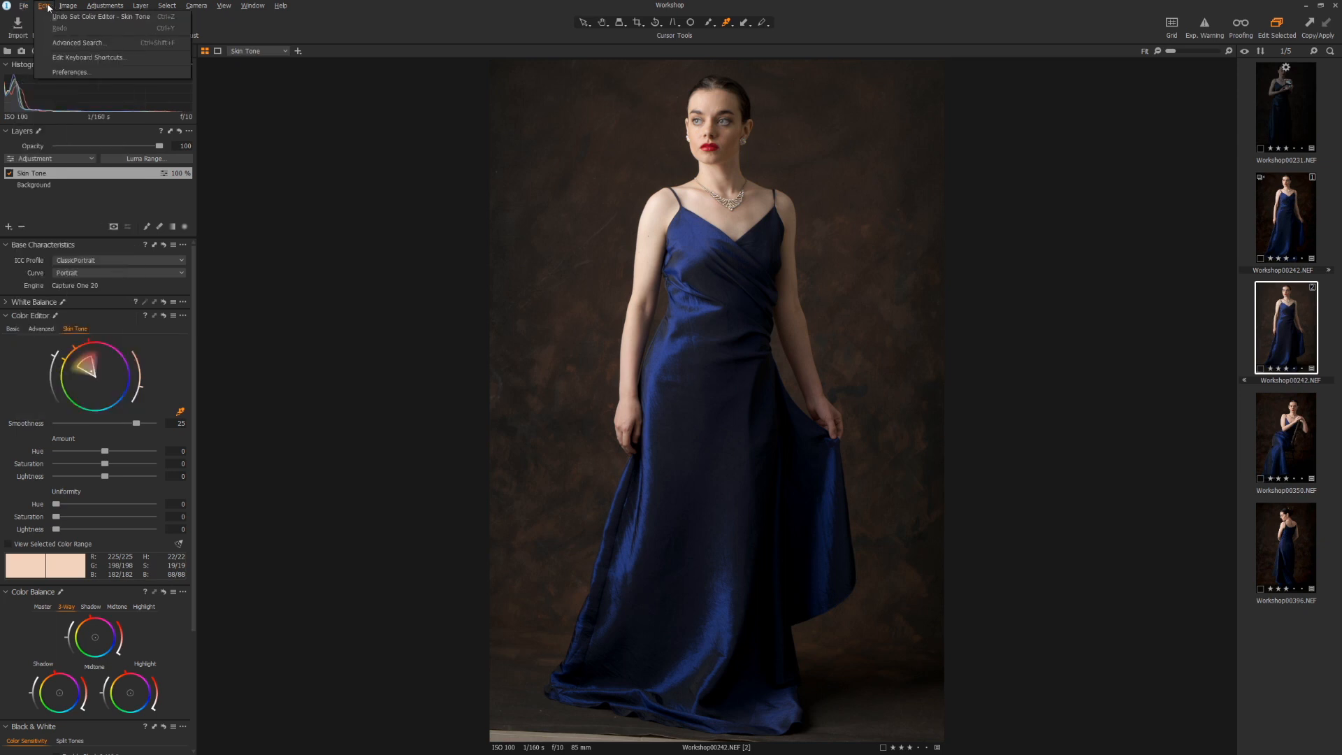
{"action": "left_click", "coordinate": [68, 72]}
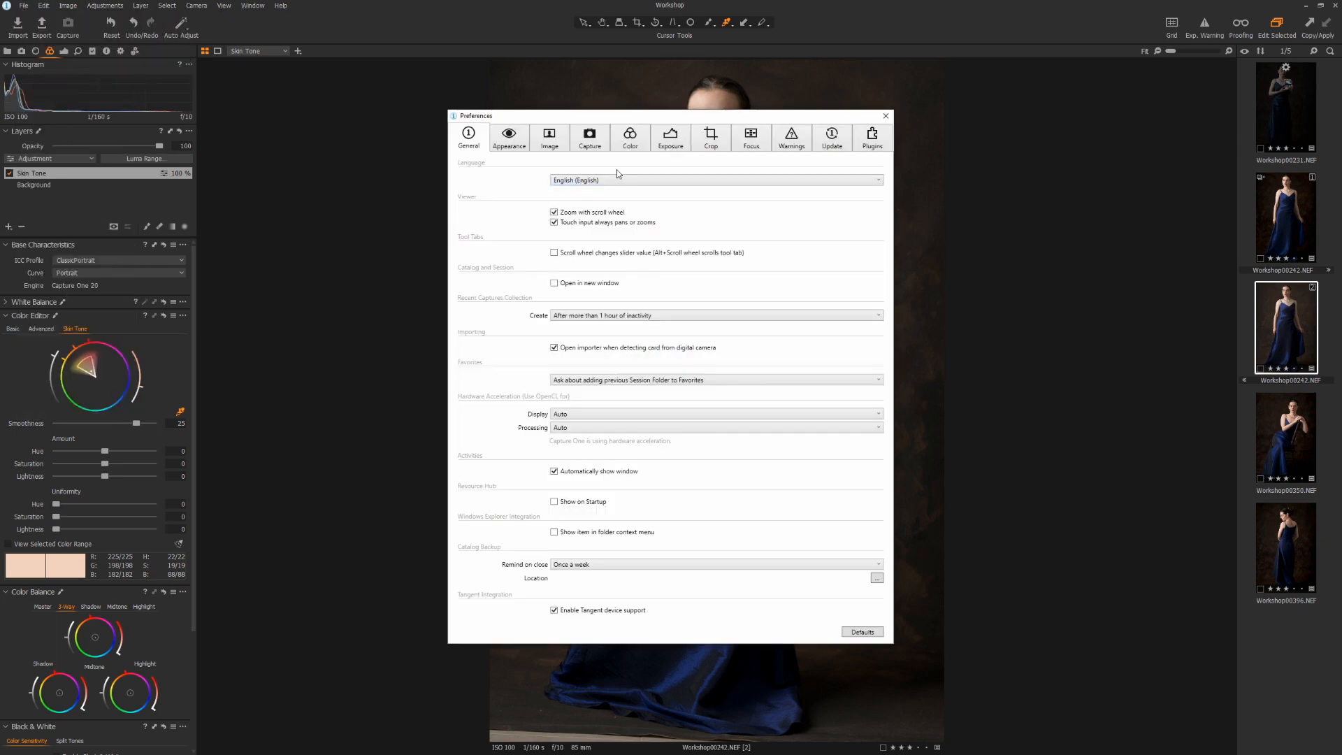
{"action": "left_click", "coordinate": [628, 144]}
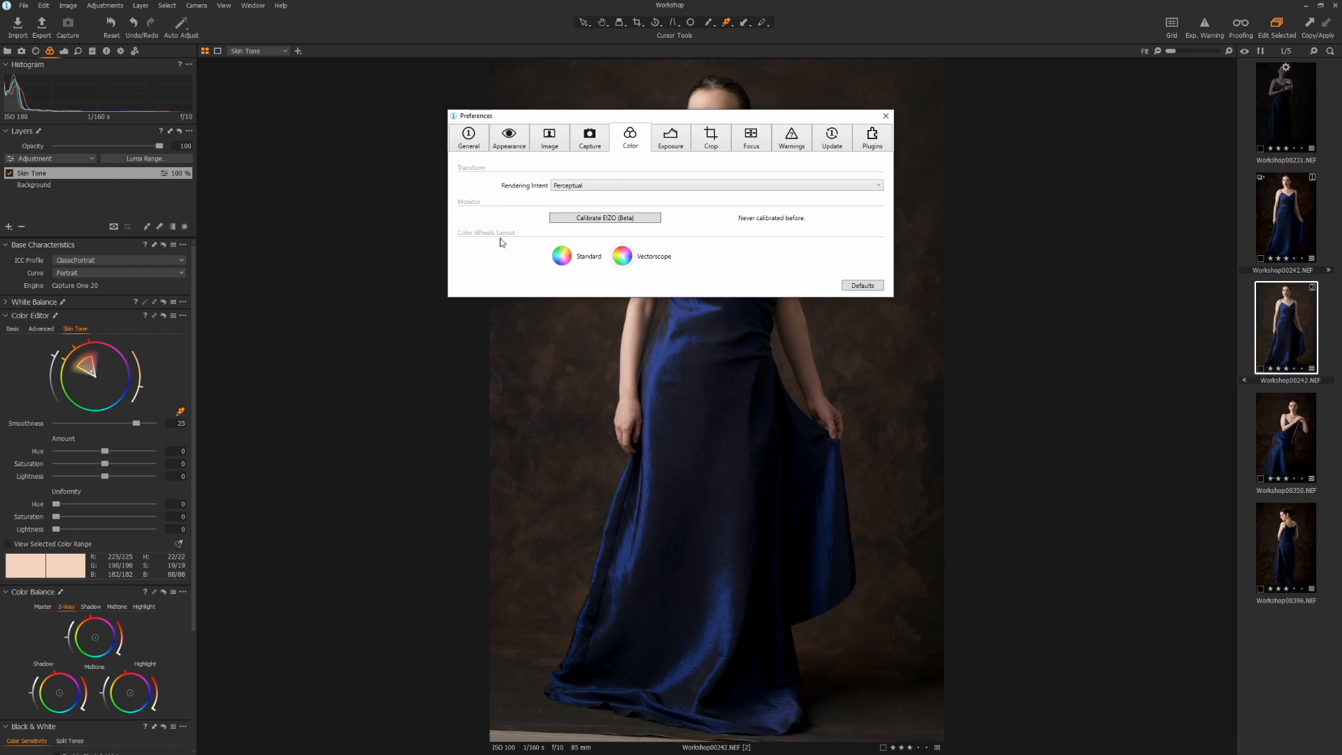
{"action": "left_click", "coordinate": [562, 258]}
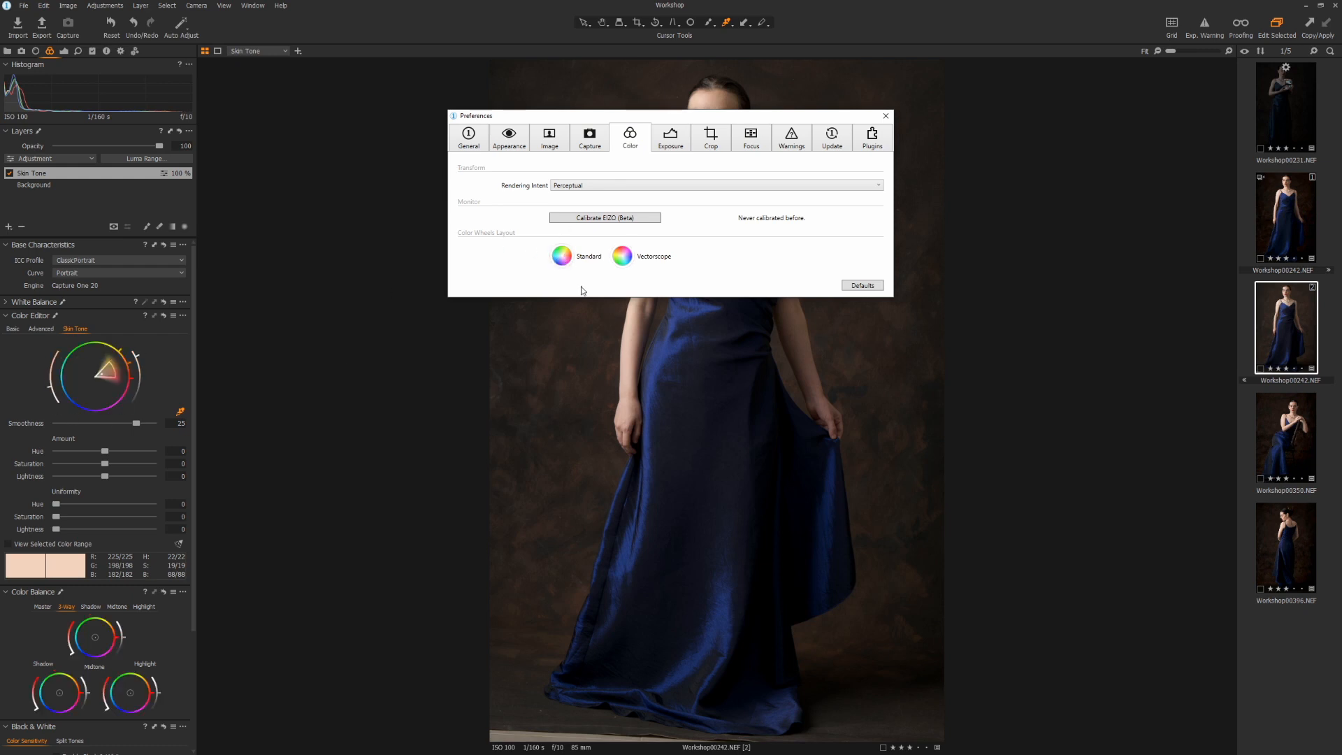
{"action": "left_click", "coordinate": [624, 258]}
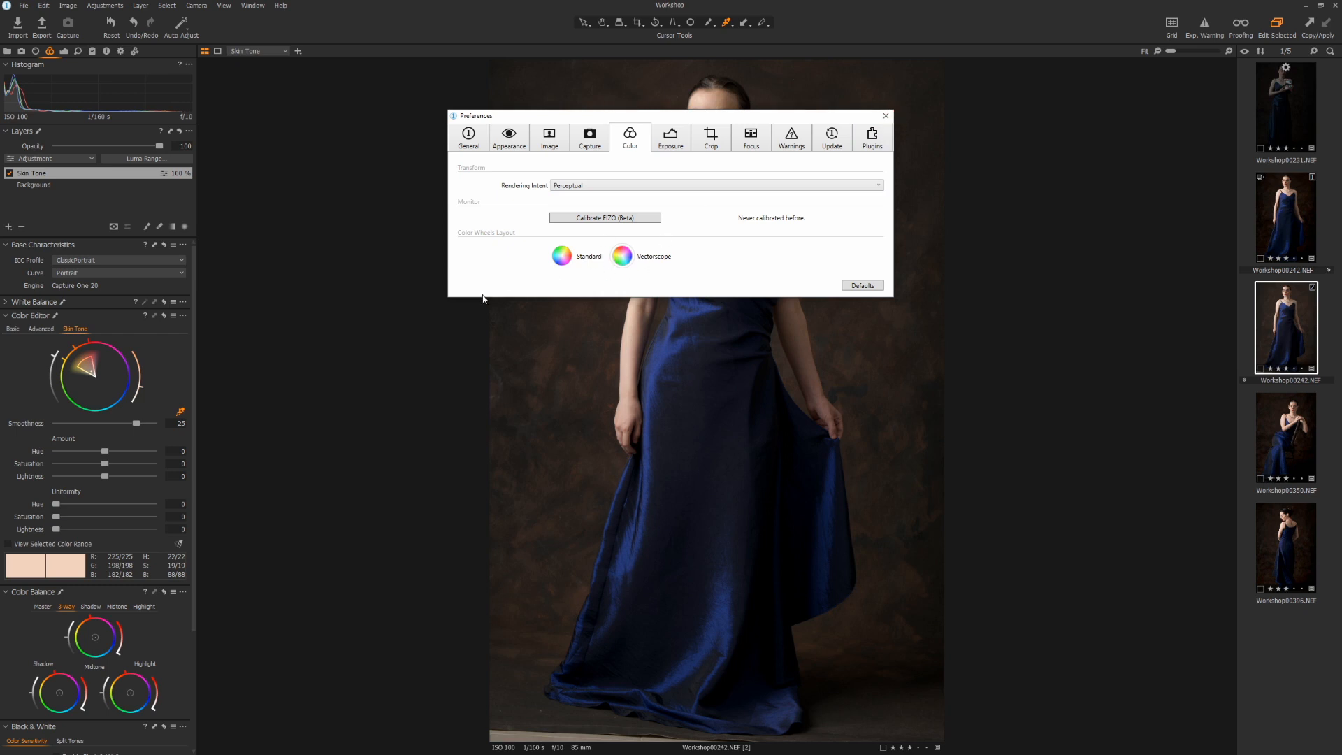
{"action": "left_click", "coordinate": [885, 116]}
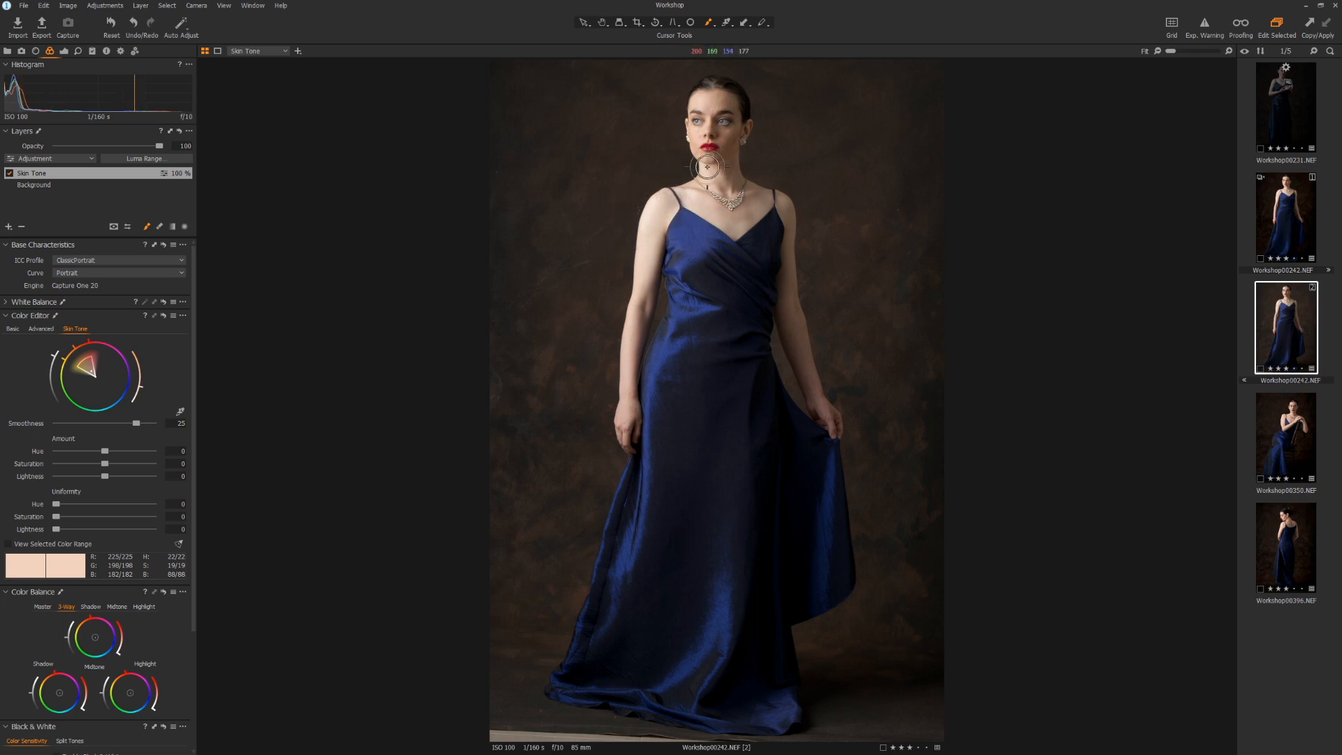
Step: Brush a mask over the model's face, neck, chest, both arms and hands on the Skin Tone layer
{"action": "mouse_move", "coordinate": [720, 178]}
{"action": "left_mouse_down"}
{"action": "mouse_move", "coordinate": [666, 203]}
{"action": "mouse_move", "coordinate": [647, 235]}
{"action": "mouse_move", "coordinate": [627, 443]}
{"action": "mouse_move", "coordinate": [628, 414]}
{"action": "left_mouse_up"}
{"action": "mouse_move", "coordinate": [681, 196]}
{"action": "left_mouse_down"}
{"action": "mouse_move", "coordinate": [736, 229]}
{"action": "mouse_move", "coordinate": [763, 198]}
{"action": "mouse_move", "coordinate": [725, 161]}
{"action": "mouse_move", "coordinate": [744, 130]}
{"action": "mouse_move", "coordinate": [732, 128]}
{"action": "mouse_move", "coordinate": [733, 98]}
{"action": "mouse_move", "coordinate": [696, 107]}
{"action": "mouse_move", "coordinate": [710, 153]}
{"action": "left_mouse_up"}
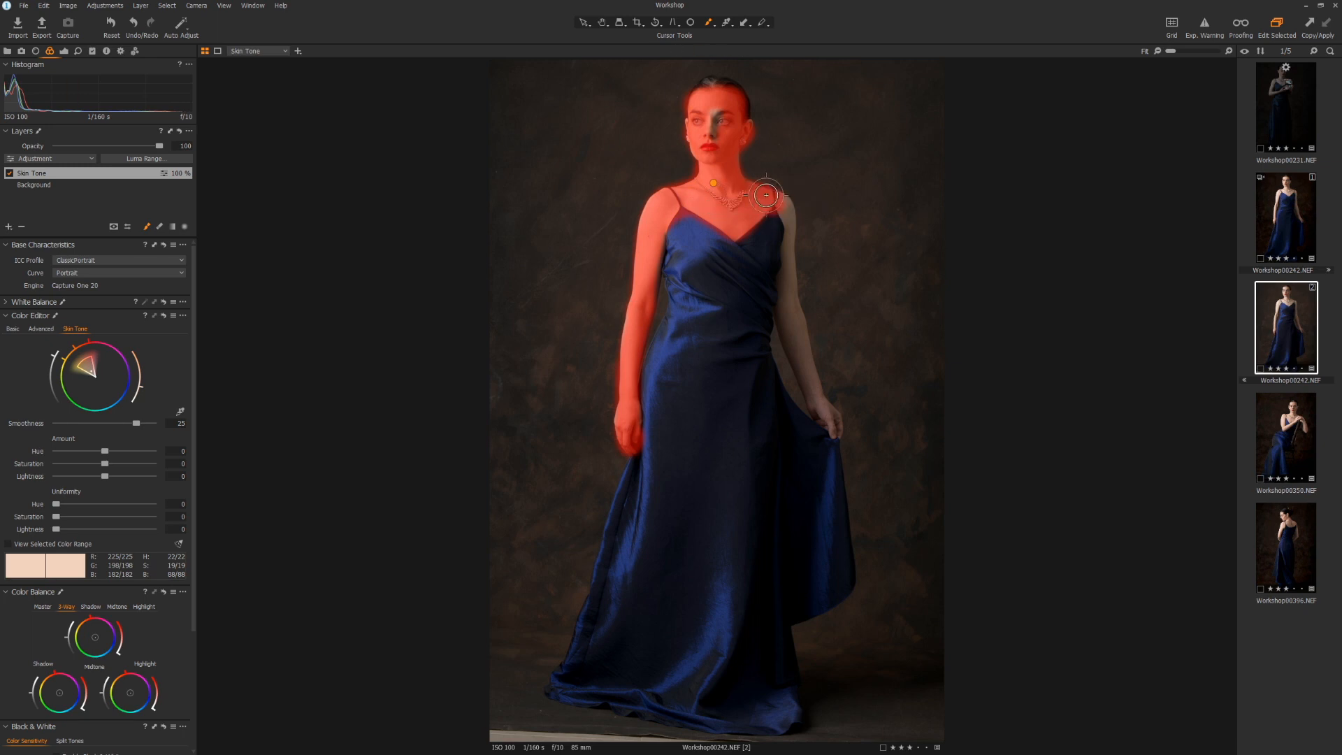
{"action": "mouse_move", "coordinate": [721, 186]}
{"action": "left_mouse_down"}
{"action": "mouse_move", "coordinate": [704, 105]}
{"action": "mouse_move", "coordinate": [710, 125]}
{"action": "left_mouse_up"}
{"action": "mouse_move", "coordinate": [751, 197]}
{"action": "left_mouse_down"}
{"action": "mouse_move", "coordinate": [787, 208]}
{"action": "mouse_move", "coordinate": [792, 332]}
{"action": "mouse_move", "coordinate": [829, 433]}
{"action": "left_mouse_up"}
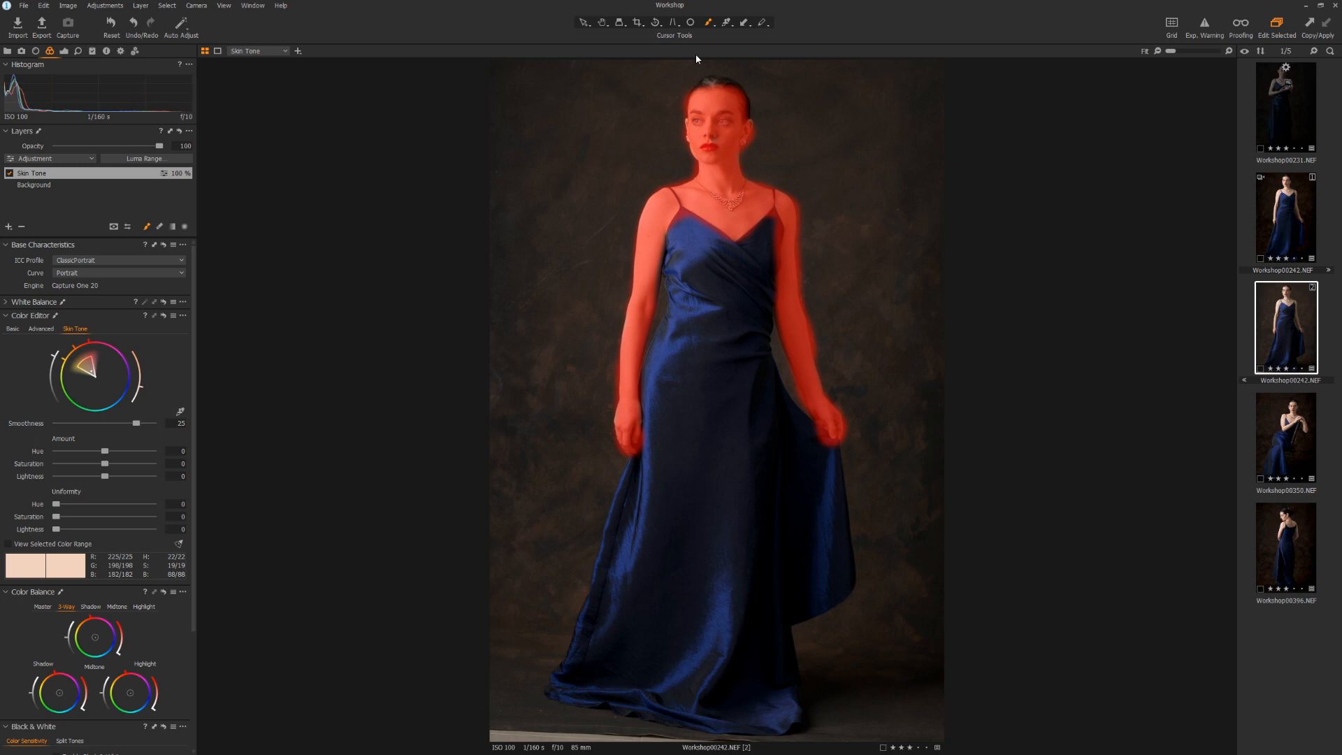
Step: Erase the mask spill beyond the skin edges along the model's right cheek, shoulder, arm and hand on the Skin Tone layer
{"action": "scroll", "coordinate": [712, 116], "scroll_direction": "up", "scroll_amount": 3}
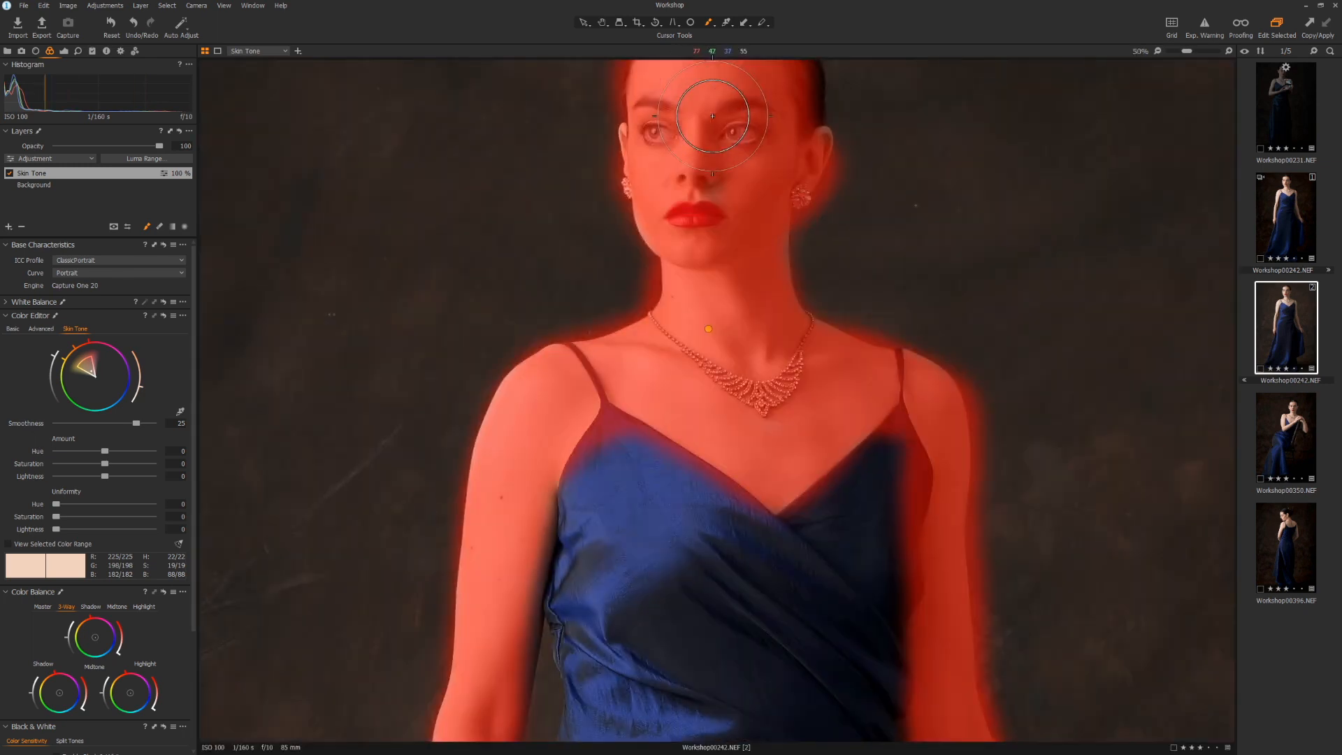
{"action": "key", "text": "space"}
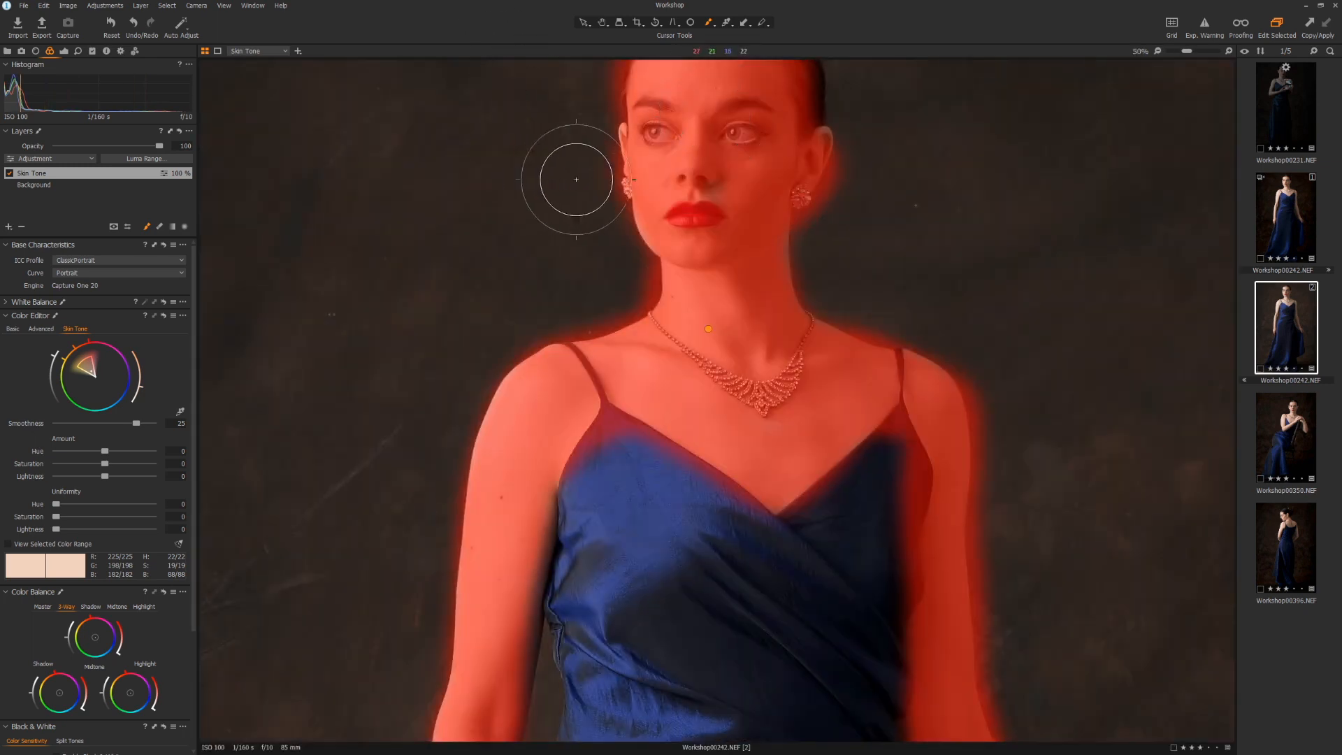
{"action": "key", "text": "space"}
{"action": "left_click_drag", "start_coordinate": [453, 203], "coordinate": [499, 274]}
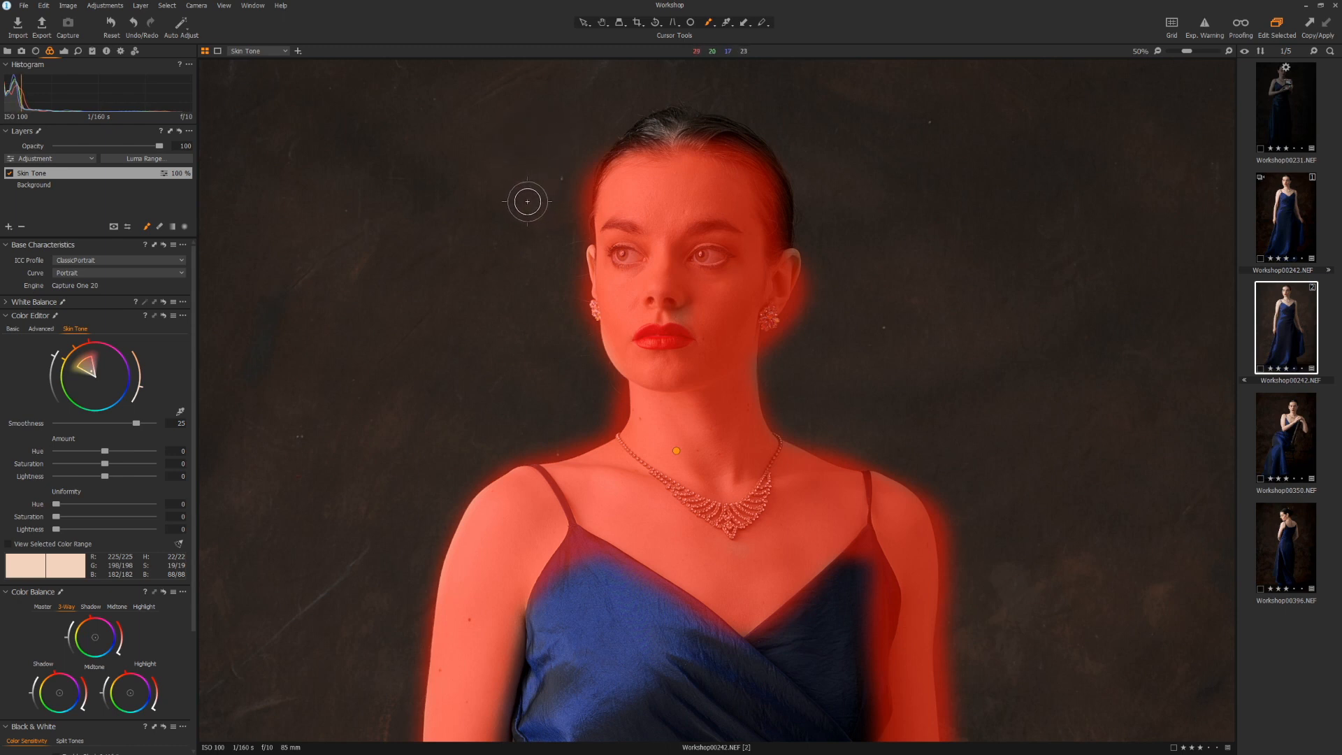
{"action": "mouse_move", "coordinate": [582, 142]}
{"action": "left_mouse_down"}
{"action": "mouse_move", "coordinate": [587, 350]}
{"action": "mouse_move", "coordinate": [542, 450]}
{"action": "mouse_move", "coordinate": [568, 175]}
{"action": "left_mouse_up"}
{"action": "key", "text": "e"}
{"action": "mouse_move", "coordinate": [545, 213]}
{"action": "left_mouse_down"}
{"action": "mouse_move", "coordinate": [453, 380]}
{"action": "mouse_move", "coordinate": [455, 360]}
{"action": "mouse_move", "coordinate": [445, 461]}
{"action": "left_mouse_up"}
{"action": "key", "text": "b"}
{"action": "left_click_drag", "start_coordinate": [579, 230], "coordinate": [509, 279]}
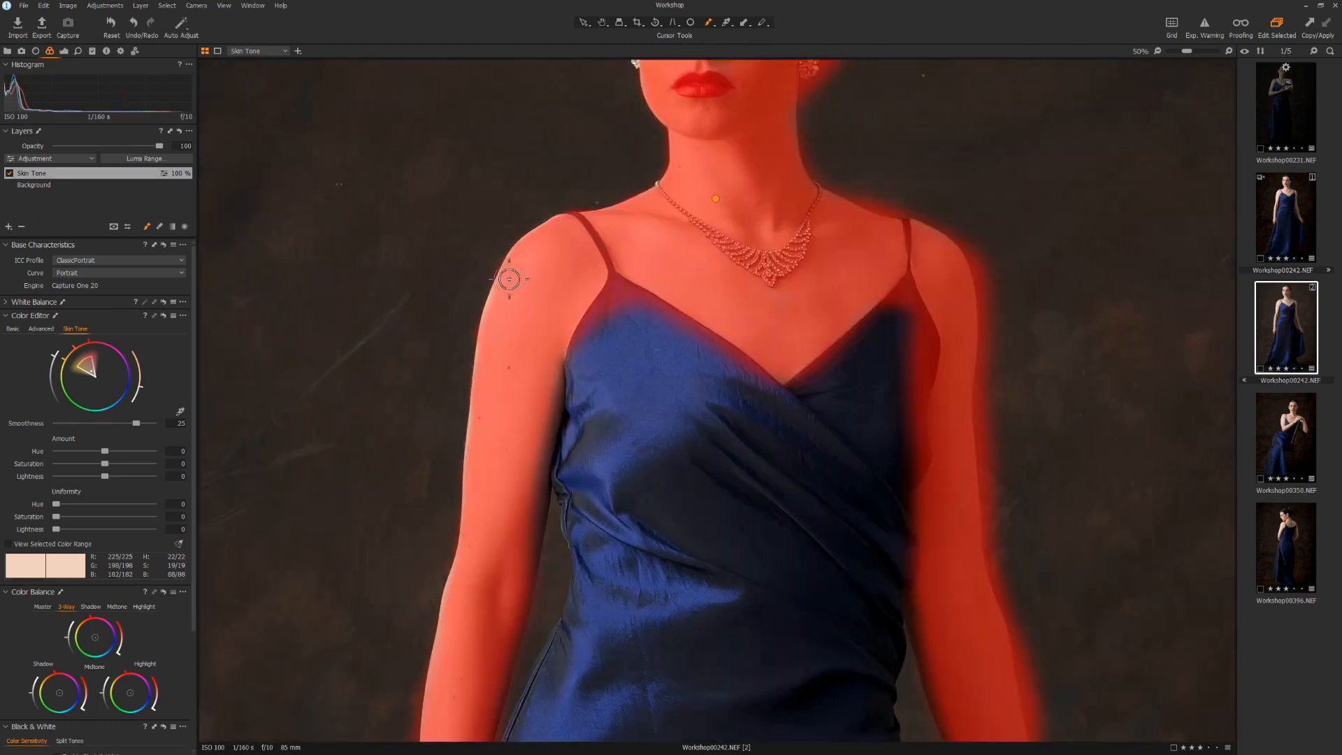
{"action": "scroll", "coordinate": [434, 363], "scroll_direction": "down", "scroll_amount": 5}
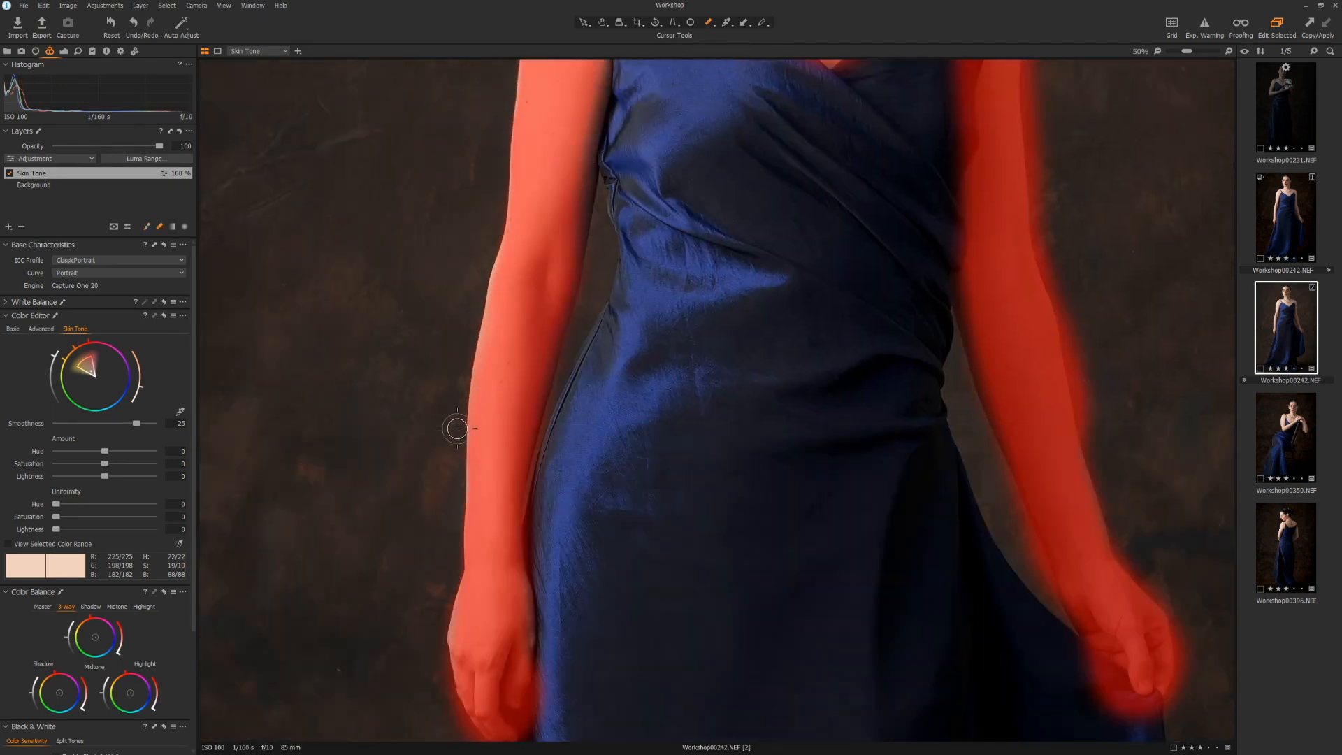
{"action": "scroll", "coordinate": [457, 427], "scroll_direction": "down", "scroll_amount": 2}
Step: Erase the mask spill from the hair, the model's left ear and earring, and around her left arm and hand
{"action": "scroll", "coordinate": [410, 401], "scroll_direction": "up", "scroll_amount": 8}
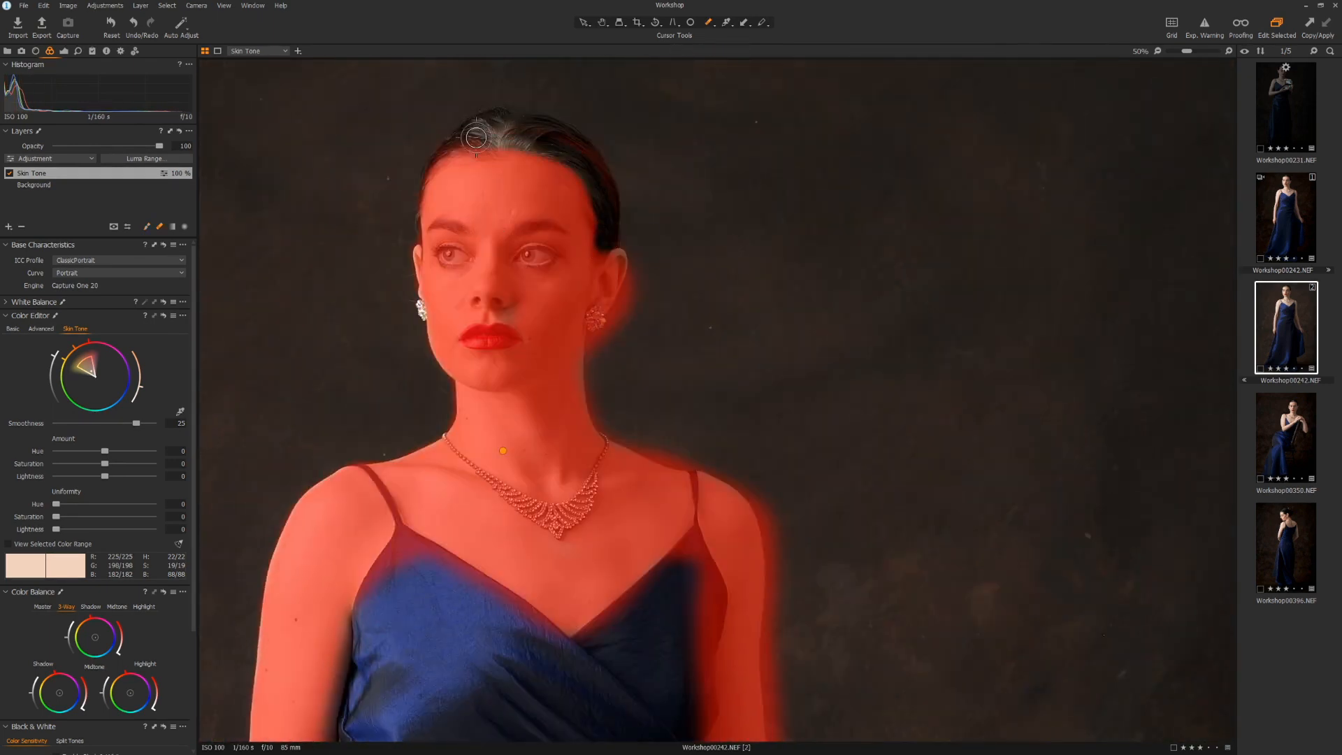
{"action": "mouse_move", "coordinate": [615, 260]}
{"action": "left_mouse_down"}
{"action": "mouse_move", "coordinate": [648, 272]}
{"action": "mouse_move", "coordinate": [594, 321]}
{"action": "left_mouse_up"}
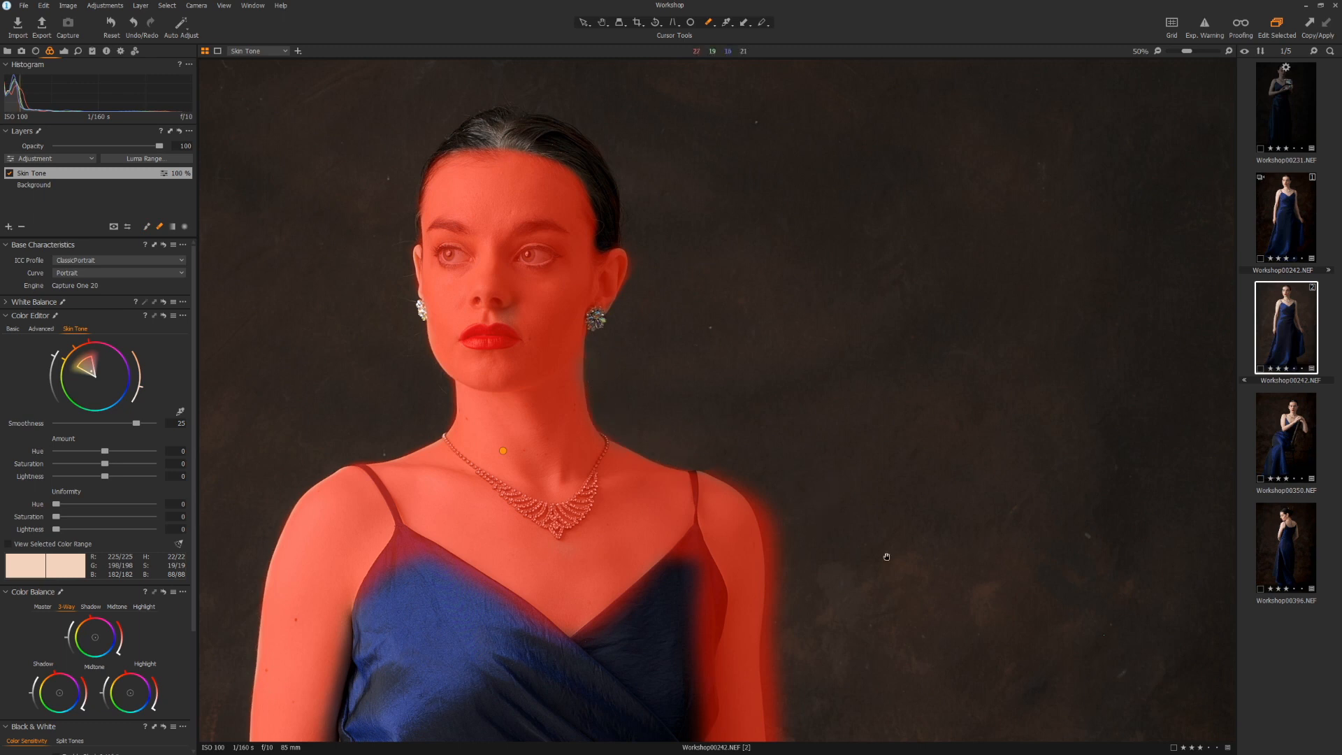
{"action": "scroll", "coordinate": [886, 557], "scroll_direction": "down", "scroll_amount": 5}
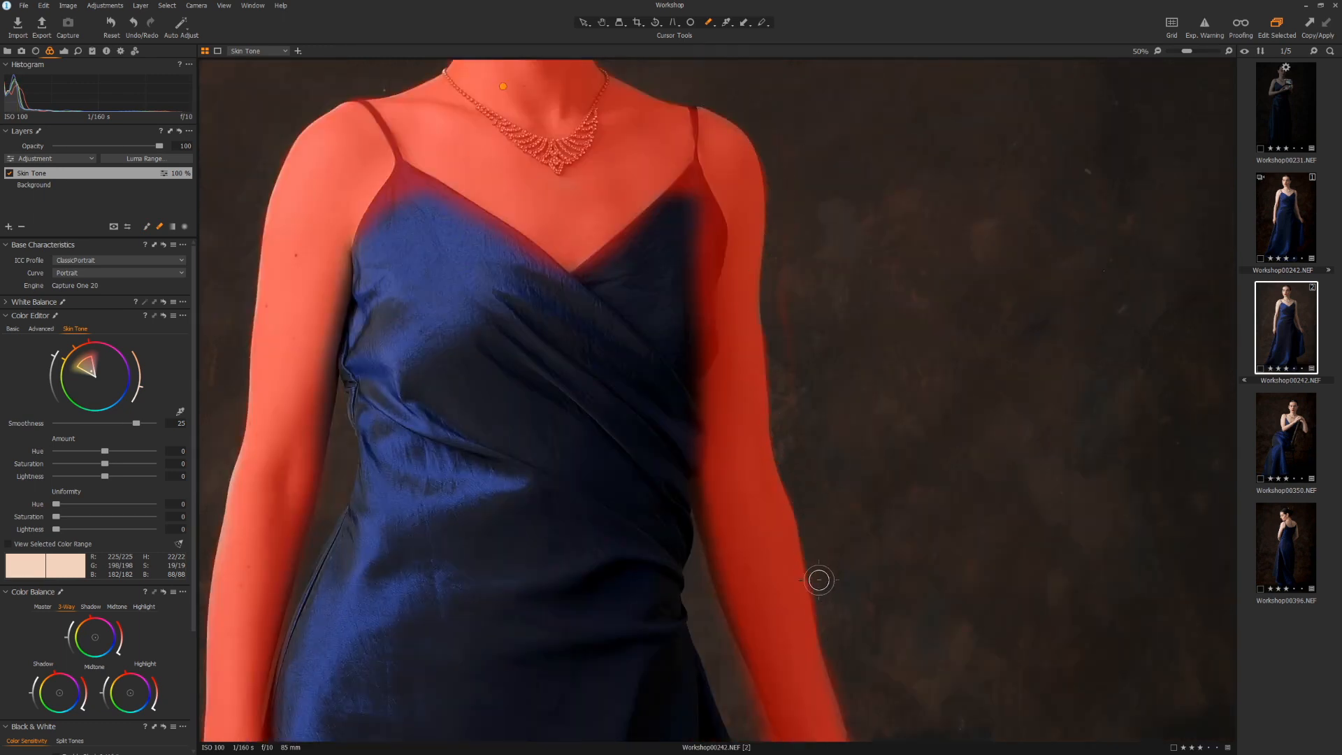
{"action": "scroll", "coordinate": [587, 392], "scroll_direction": "down", "scroll_amount": 5}
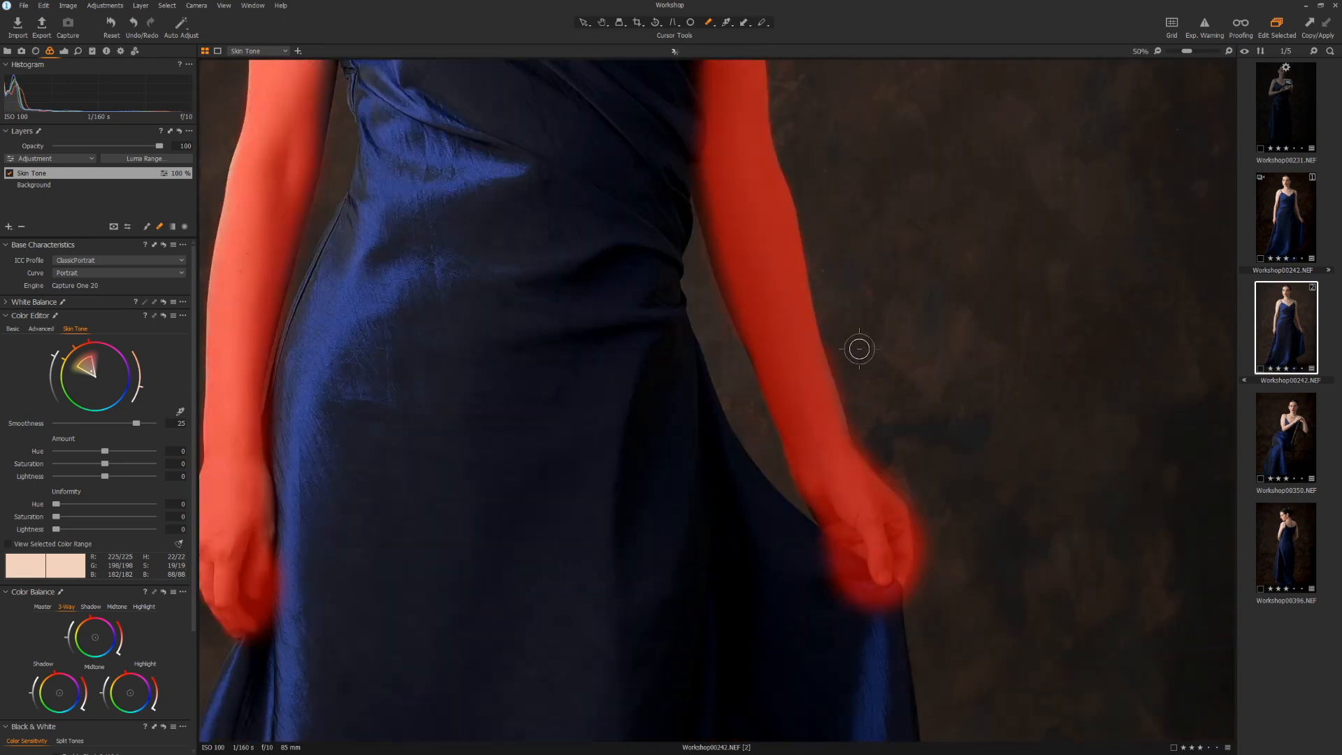
{"action": "mouse_move", "coordinate": [908, 521]}
{"action": "left_mouse_down"}
{"action": "mouse_move", "coordinate": [911, 593]}
{"action": "mouse_move", "coordinate": [938, 569]}
{"action": "left_mouse_up"}
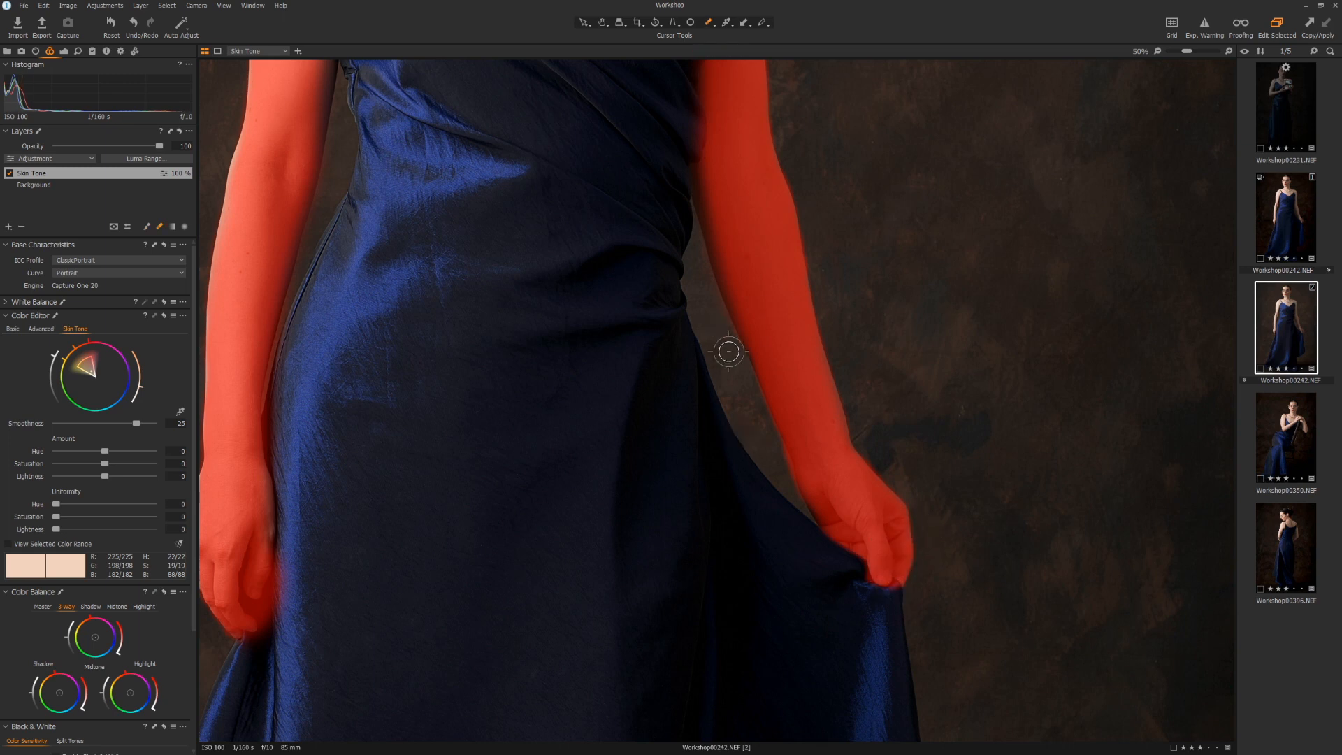
Step: Brush a short wavy test stroke onto the backdrop beside the model and erase it again
{"action": "scroll", "coordinate": [784, 479], "scroll_direction": "up", "scroll_amount": 10}
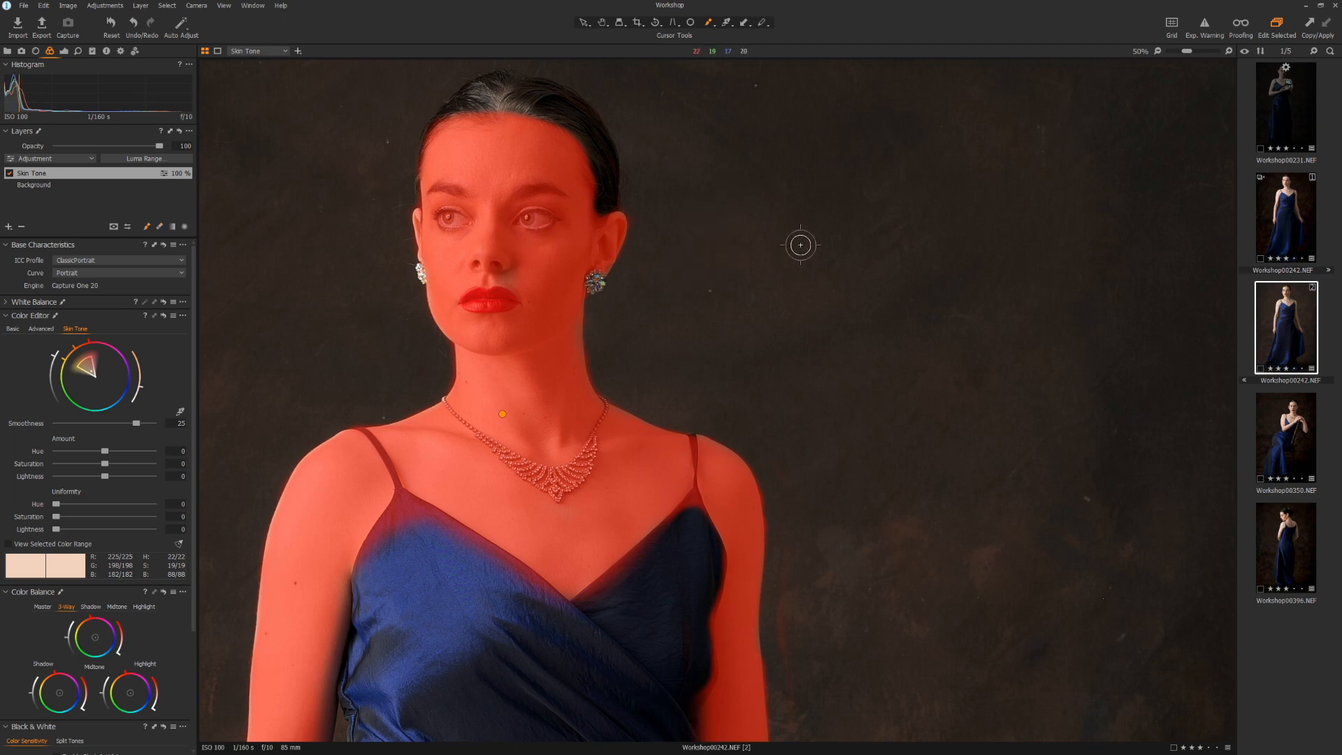
{"action": "mouse_move", "coordinate": [801, 244]}
{"action": "left_mouse_down"}
{"action": "mouse_move", "coordinate": [782, 255]}
{"action": "mouse_move", "coordinate": [804, 327]}
{"action": "left_mouse_up"}
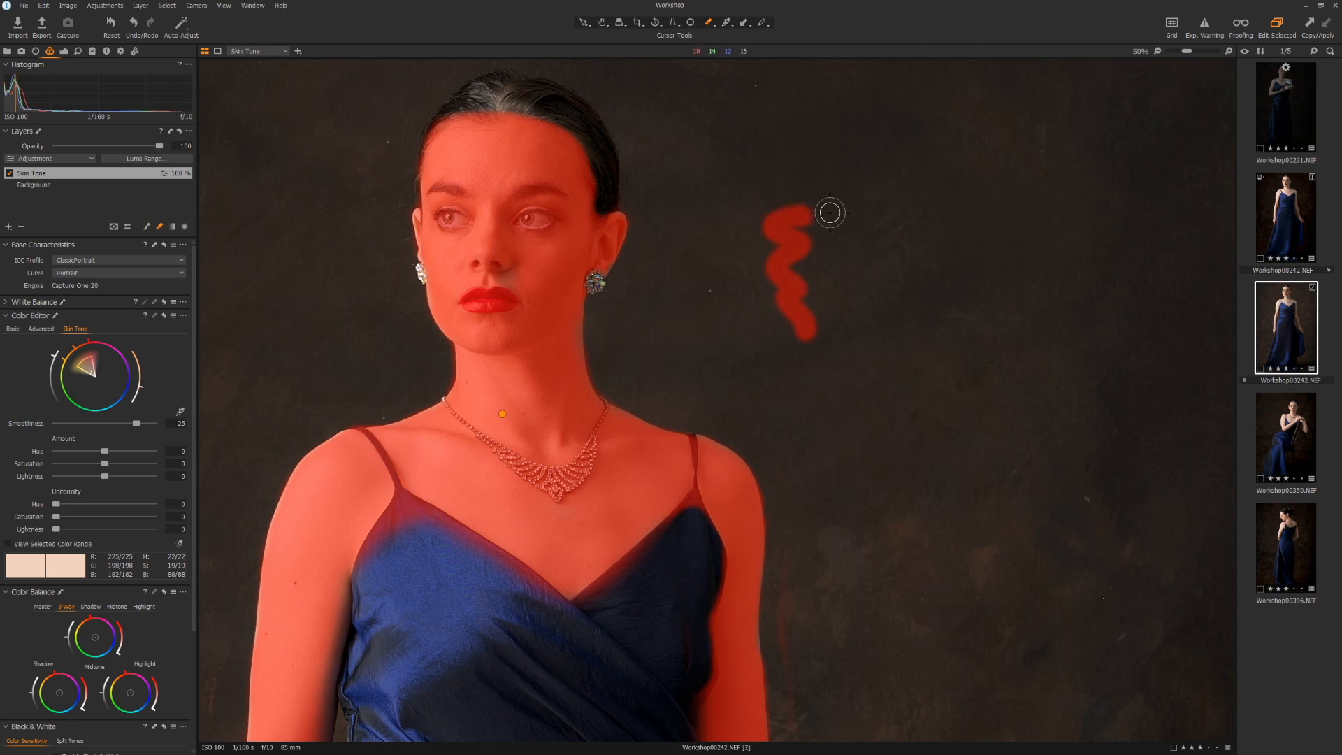
{"action": "mouse_move", "coordinate": [829, 213]}
{"action": "left_mouse_down"}
{"action": "mouse_move", "coordinate": [772, 231]}
{"action": "mouse_move", "coordinate": [761, 252]}
{"action": "mouse_move", "coordinate": [793, 281]}
{"action": "mouse_move", "coordinate": [801, 339]}
{"action": "mouse_move", "coordinate": [791, 324]}
{"action": "mouse_move", "coordinate": [829, 321]}
{"action": "left_mouse_up"}
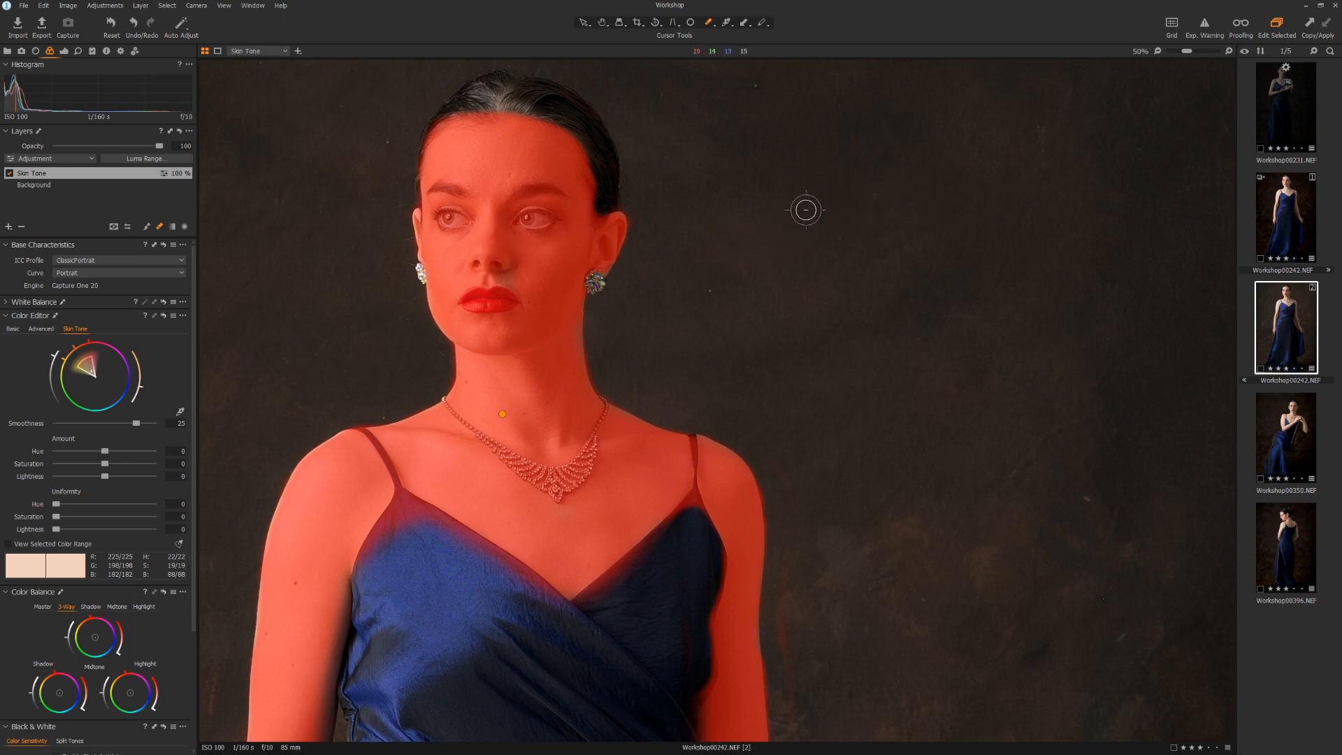
Step: Clean the mask edge along the outer side of the model's right forearm with the eraser
{"action": "key", "text": "ctrl+0"}
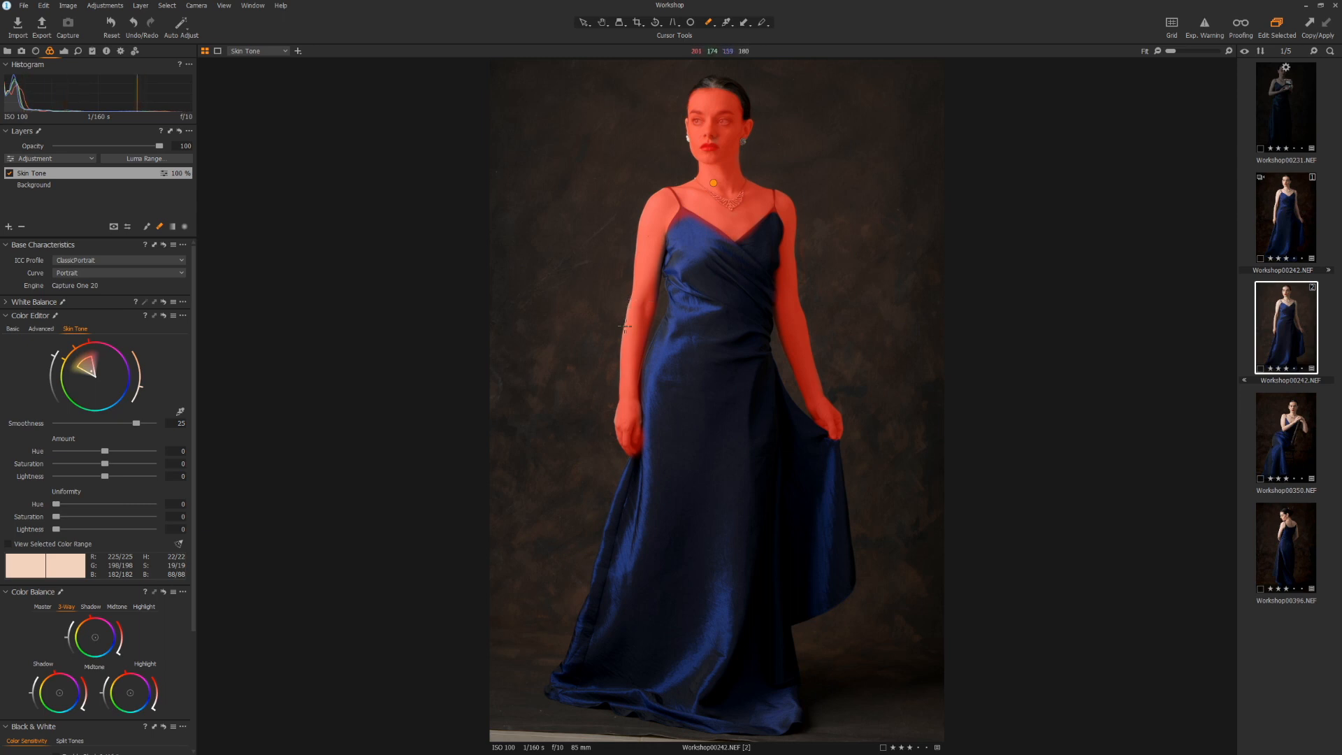
{"action": "scroll", "coordinate": [624, 326], "scroll_direction": "up", "scroll_amount": 3}
{"action": "scroll", "coordinate": [450, 288], "scroll_direction": "up", "scroll_amount": 2}
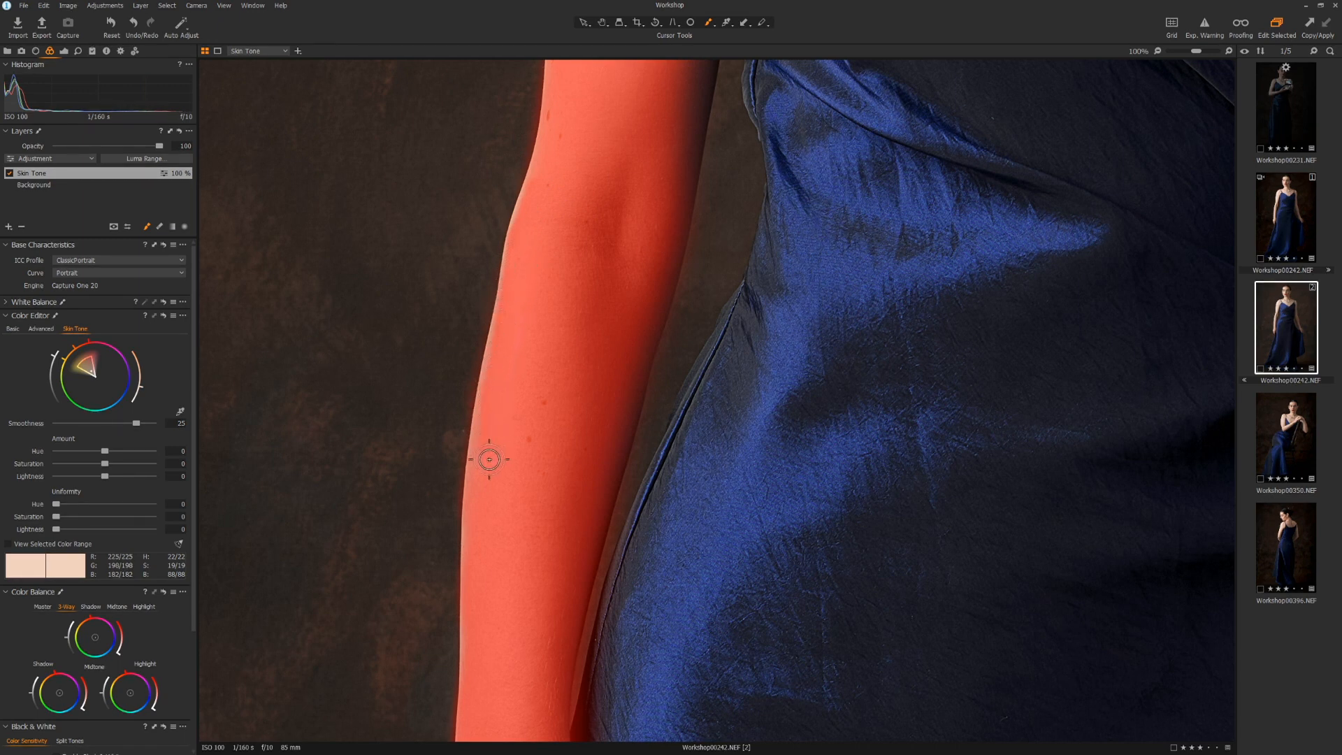
{"action": "key", "text": "e"}
{"action": "left_click_drag", "start_coordinate": [448, 515], "coordinate": [449, 480]}
{"action": "key", "text": "space"}
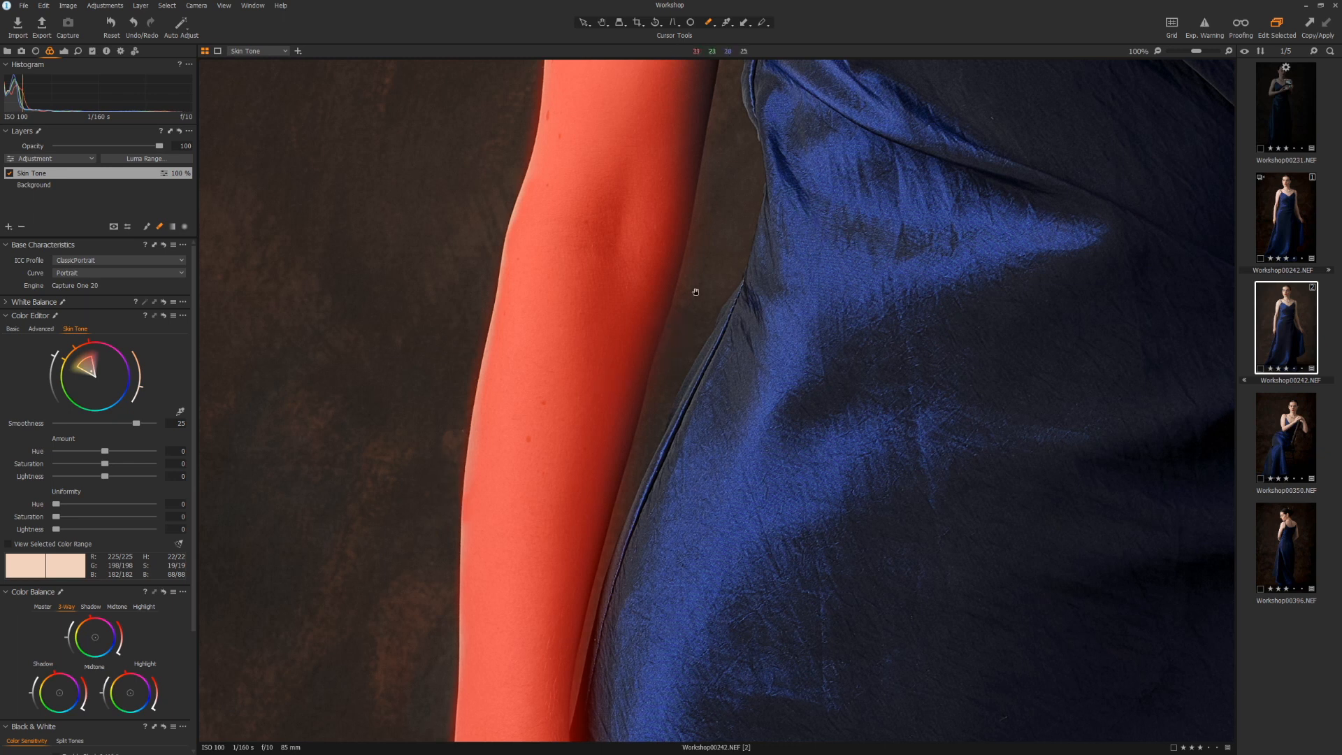
{"action": "key", "text": "ctrl+0"}
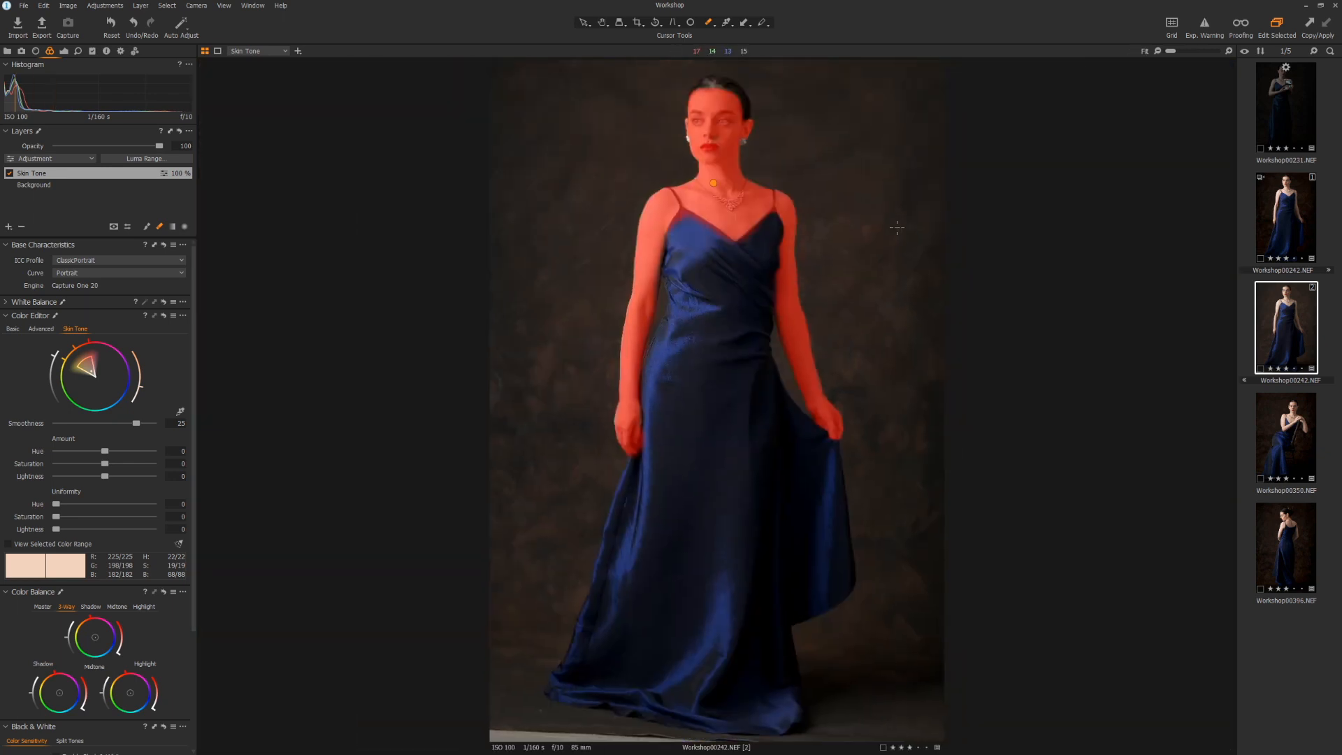
Step: Erase the skin mask from both eyes and the lips
{"action": "scroll", "coordinate": [716, 104], "scroll_direction": "up", "scroll_amount": 3}
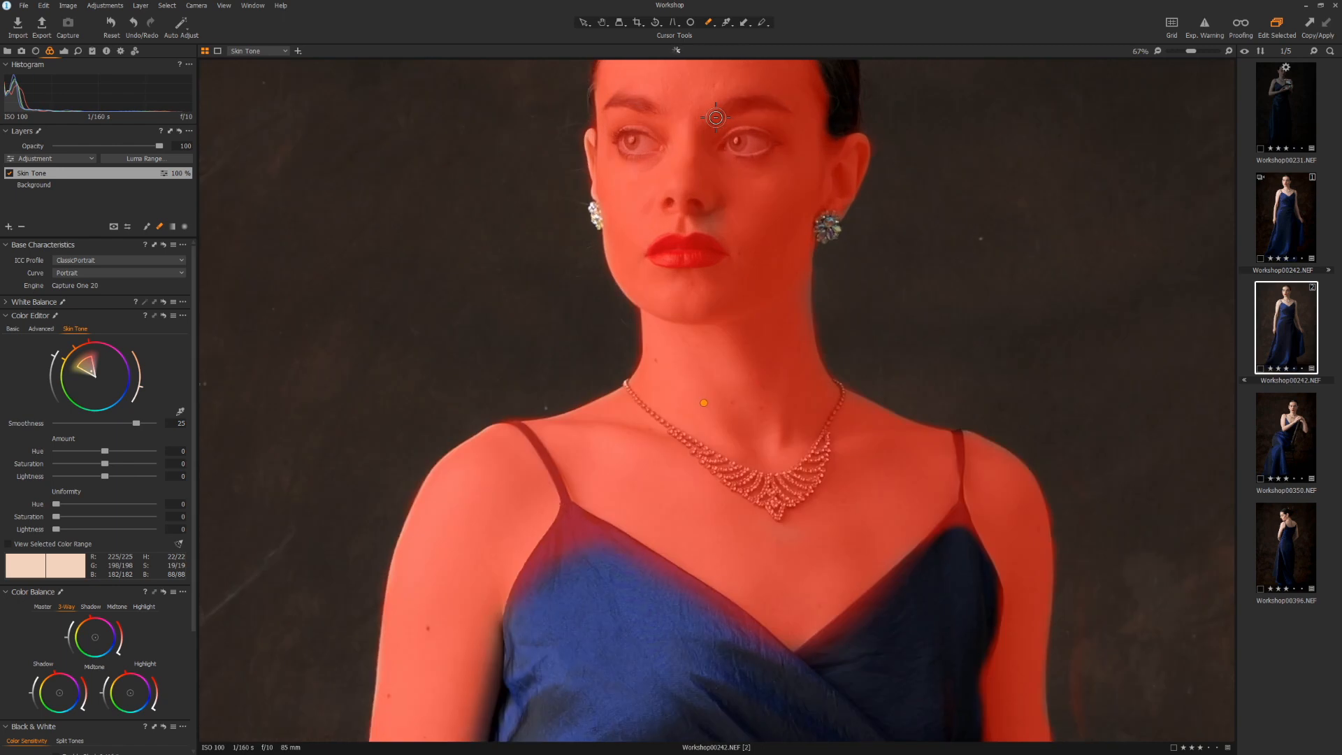
{"action": "key", "text": "space"}
{"action": "left_click_drag", "start_coordinate": [869, 204], "coordinate": [777, 332]}
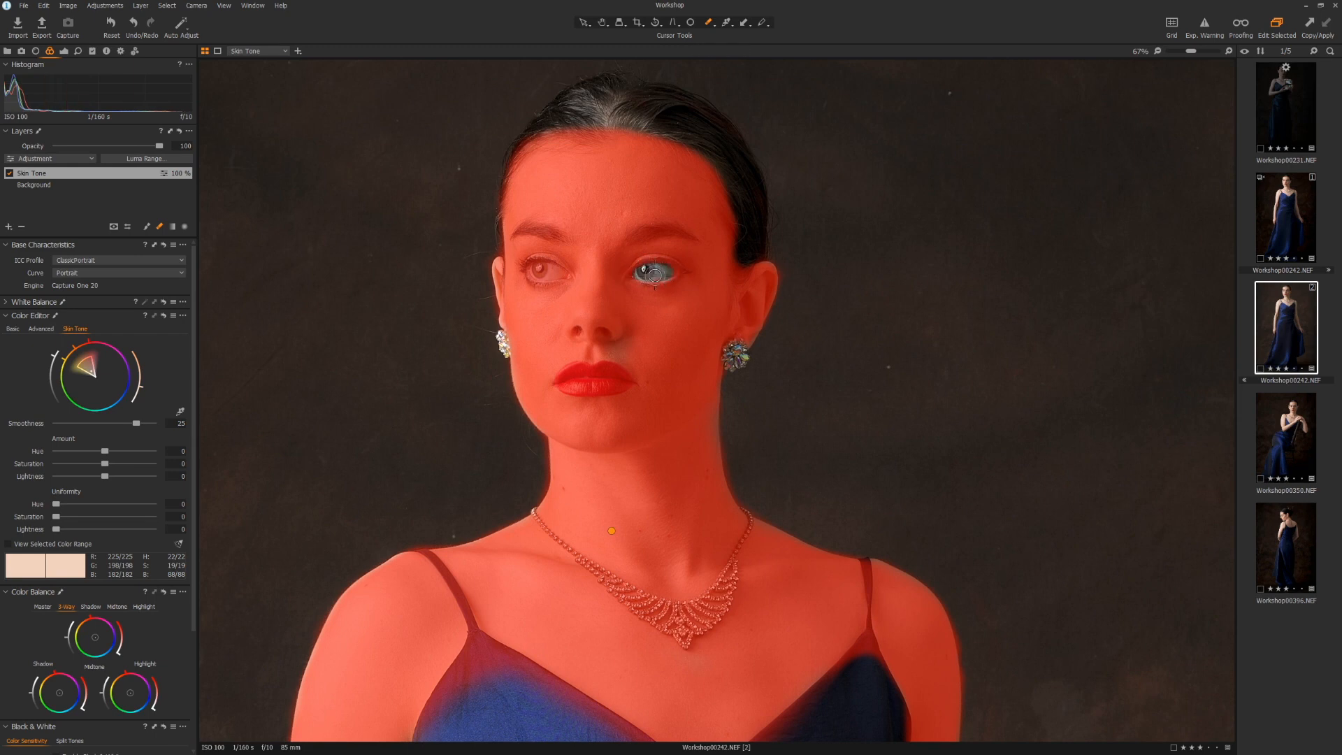
{"action": "left_click_drag", "start_coordinate": [555, 268], "coordinate": [545, 266]}
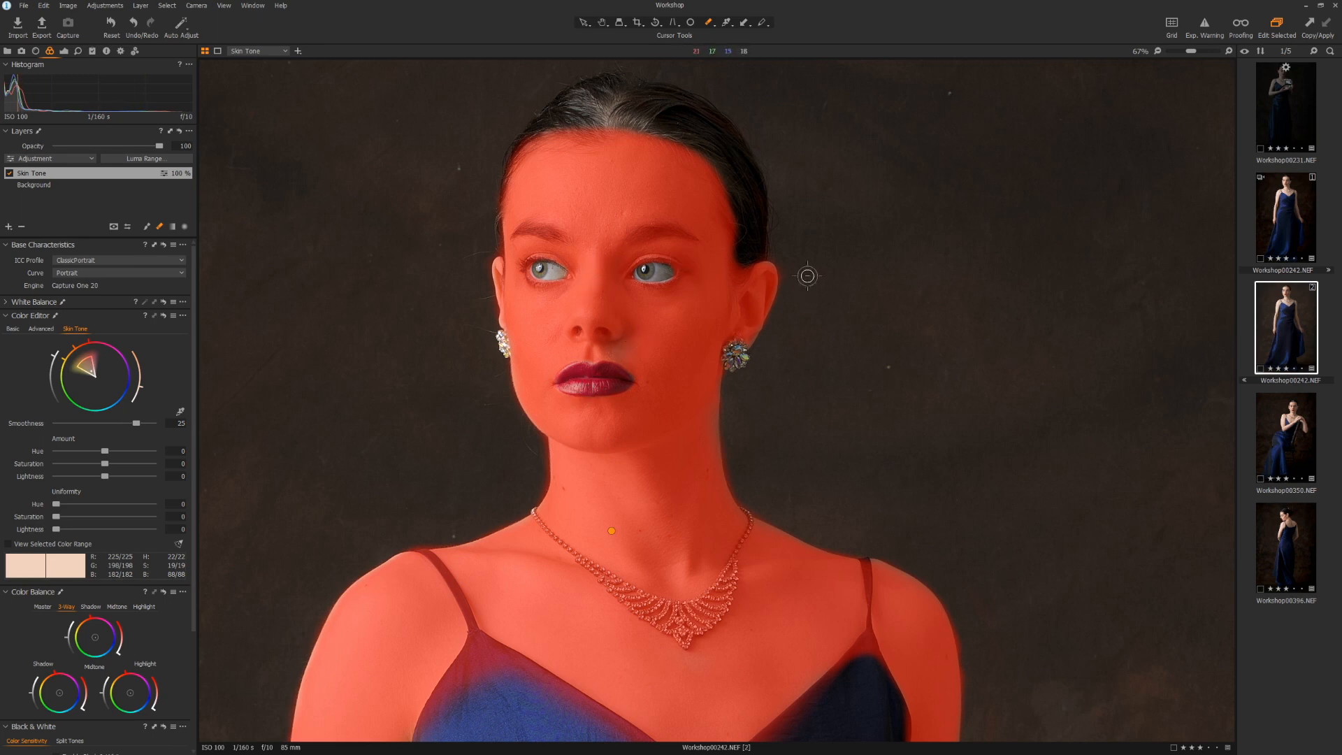
Step: Hide the mask overlay and view the portrait from head to hands at 25% zoom
{"action": "key", "text": "m"}
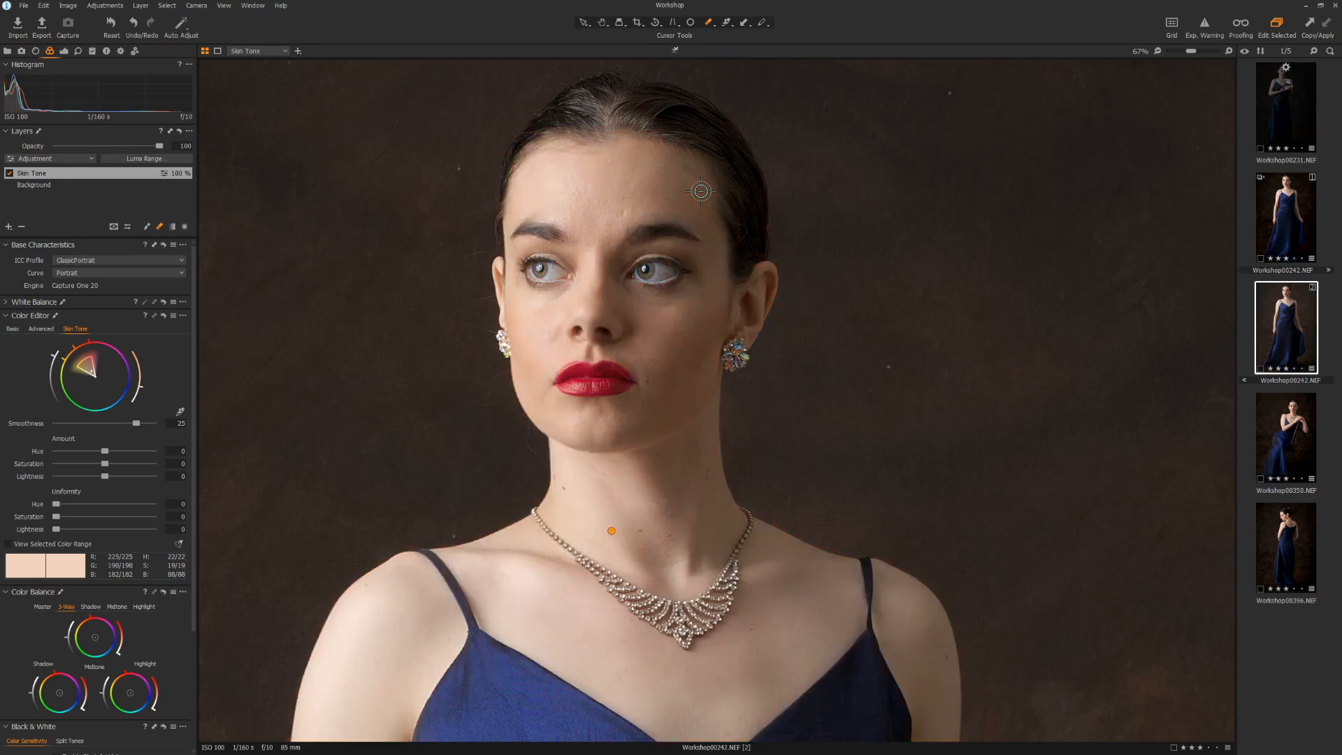
{"action": "scroll", "coordinate": [700, 291], "scroll_direction": "down", "scroll_amount": 1}
{"action": "scroll", "coordinate": [699, 291], "scroll_direction": "down", "scroll_amount": 3}
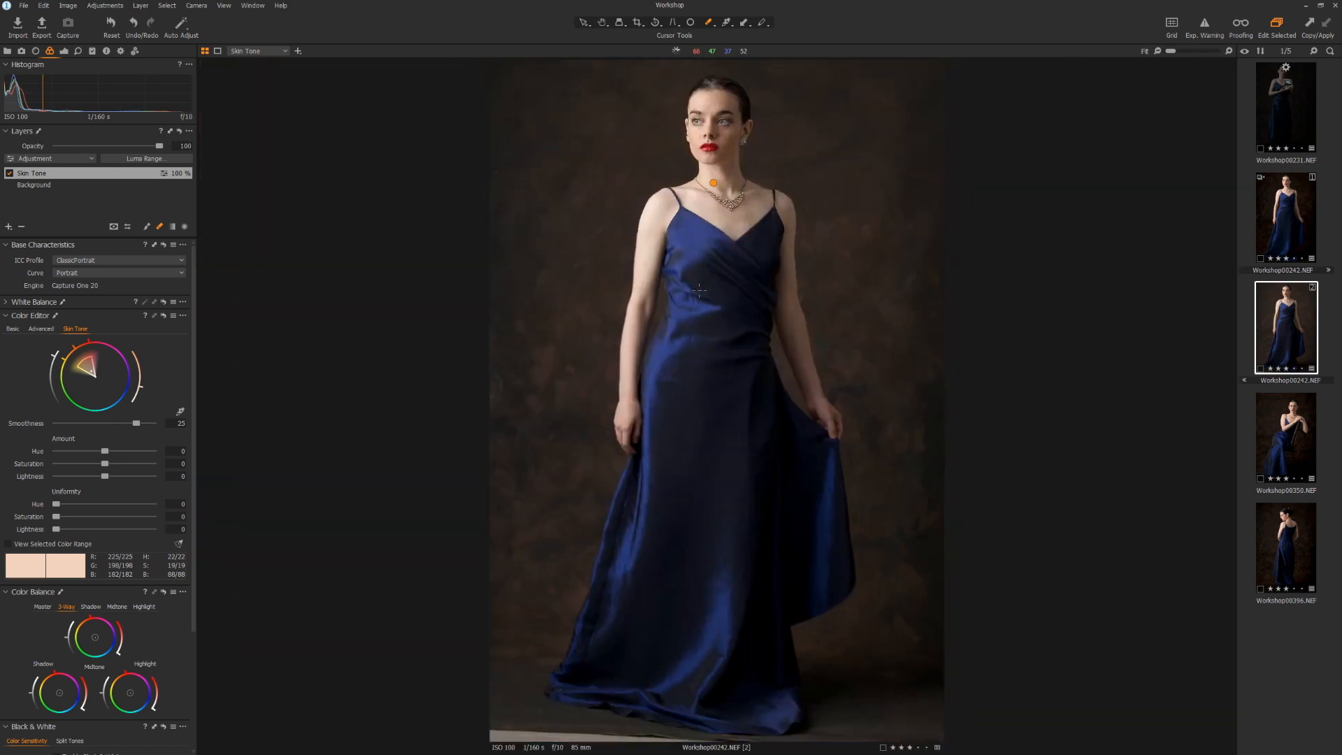
{"action": "scroll", "coordinate": [829, 273], "scroll_direction": "up", "scroll_amount": 1}
{"action": "scroll", "coordinate": [828, 273], "scroll_direction": "down", "scroll_amount": 1}
{"action": "scroll", "coordinate": [818, 210], "scroll_direction": "up", "scroll_amount": 2}
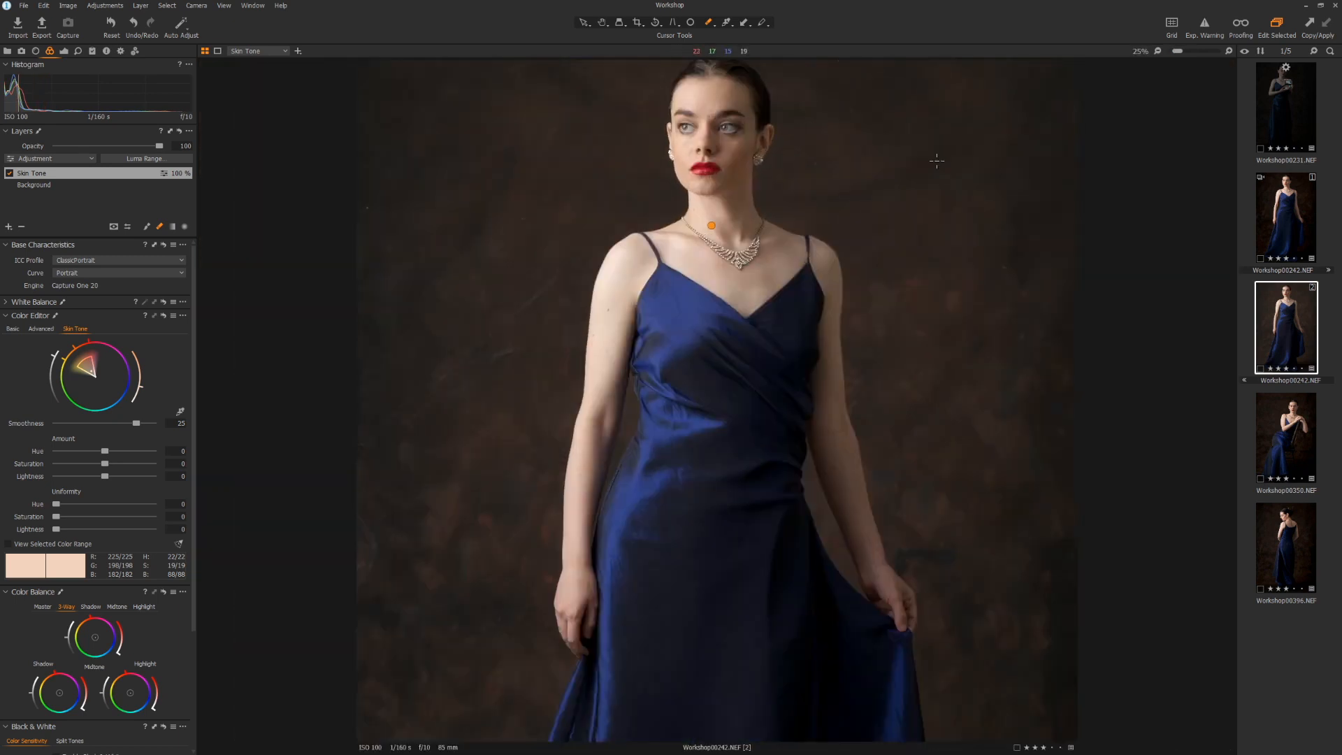
{"action": "left_click_drag", "start_coordinate": [1002, 219], "coordinate": [1000, 291]}
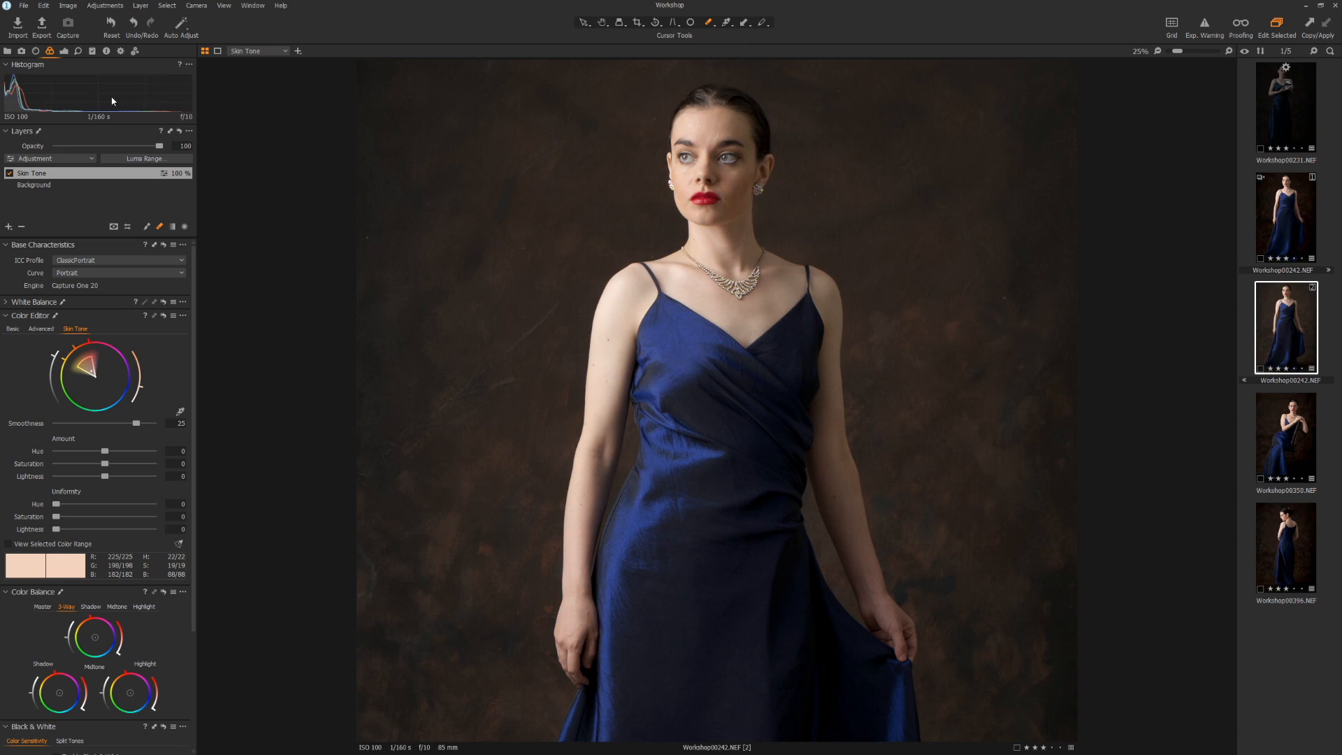
Step: Try strong white balance temperature shifts on the masked skin of the Skin Tone layer
{"action": "left_click", "coordinate": [65, 52]}
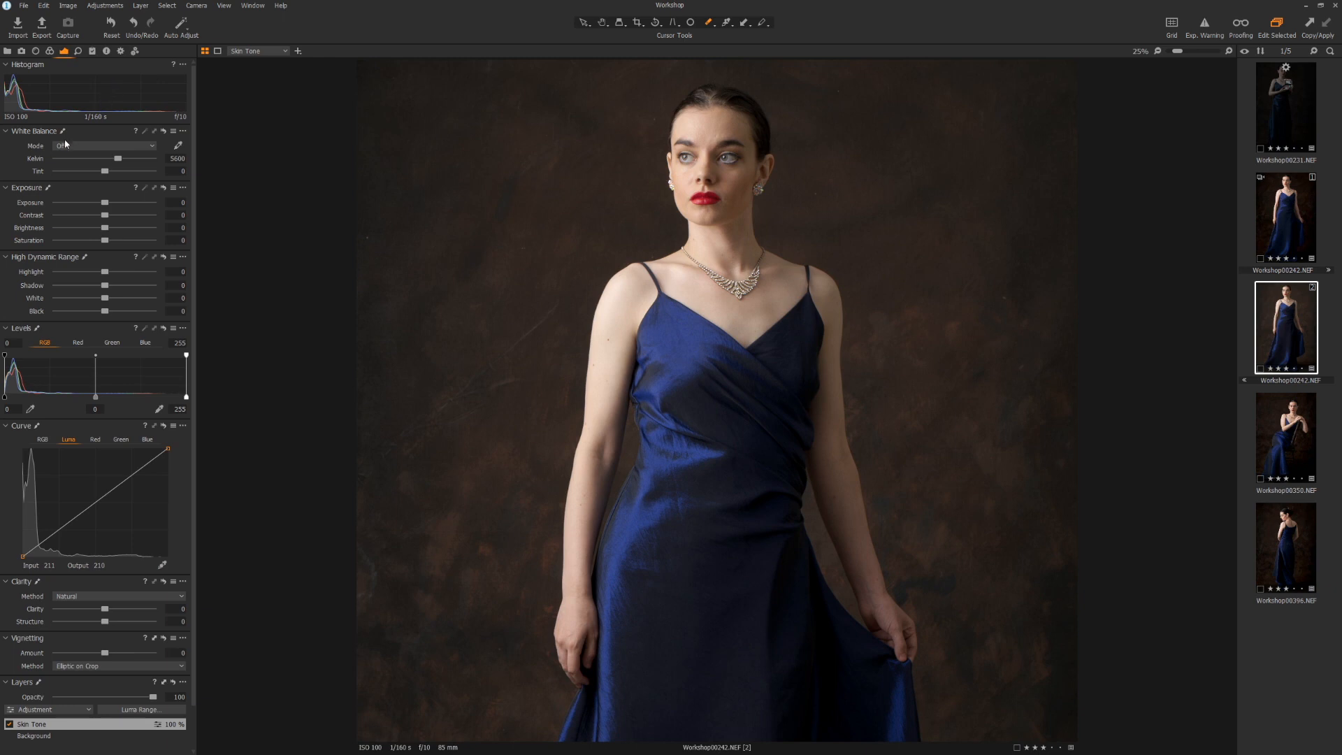
{"action": "left_click", "coordinate": [51, 51]}
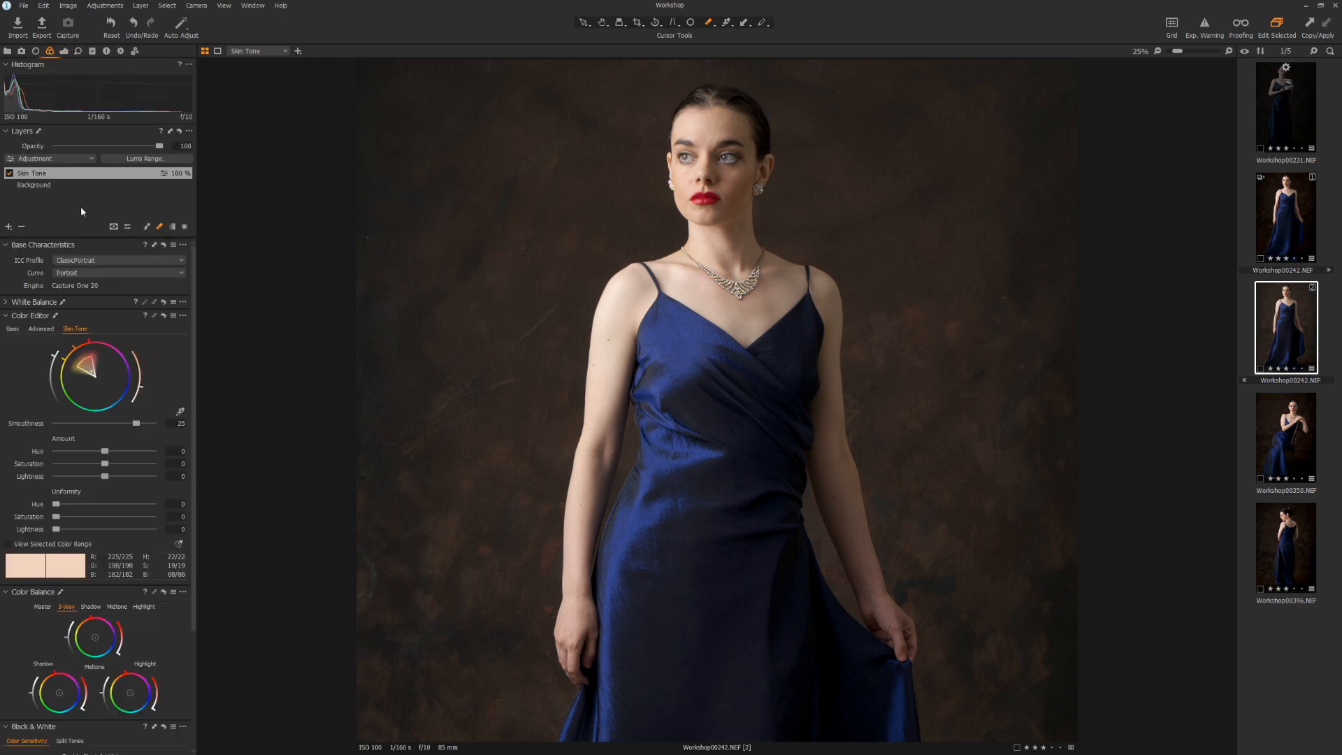
{"action": "left_click", "coordinate": [34, 303]}
{"action": "left_click", "coordinate": [34, 303]}
{"action": "left_click", "coordinate": [29, 304]}
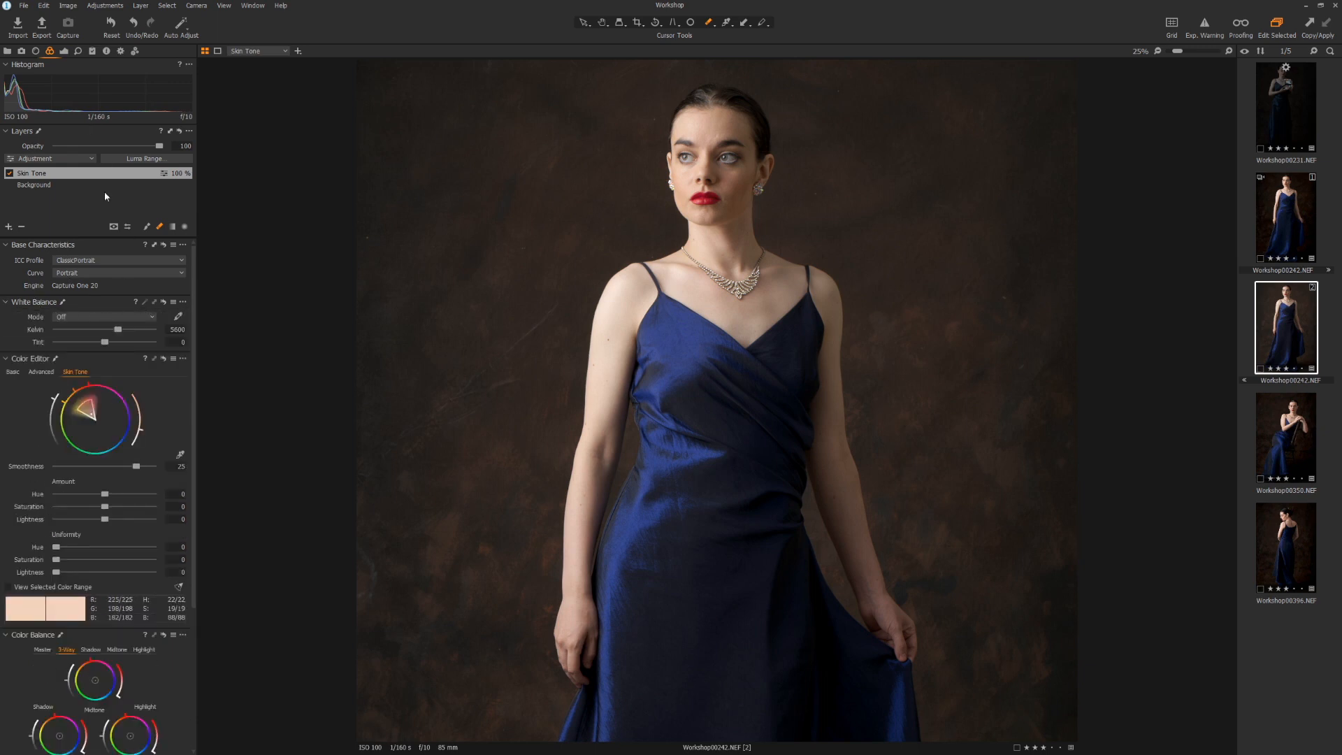
{"action": "left_click", "coordinate": [120, 330]}
{"action": "left_click_drag", "start_coordinate": [119, 331], "coordinate": [1, 325]}
{"action": "left_click_drag", "start_coordinate": [90, 326], "coordinate": [127, 337]}
Step: Set the skin tone uniformity to hue 57, saturation 34 and lightness 48, trying an extreme hue uniformity first
{"action": "scroll", "coordinate": [150, 462], "scroll_direction": "down", "scroll_amount": 3}
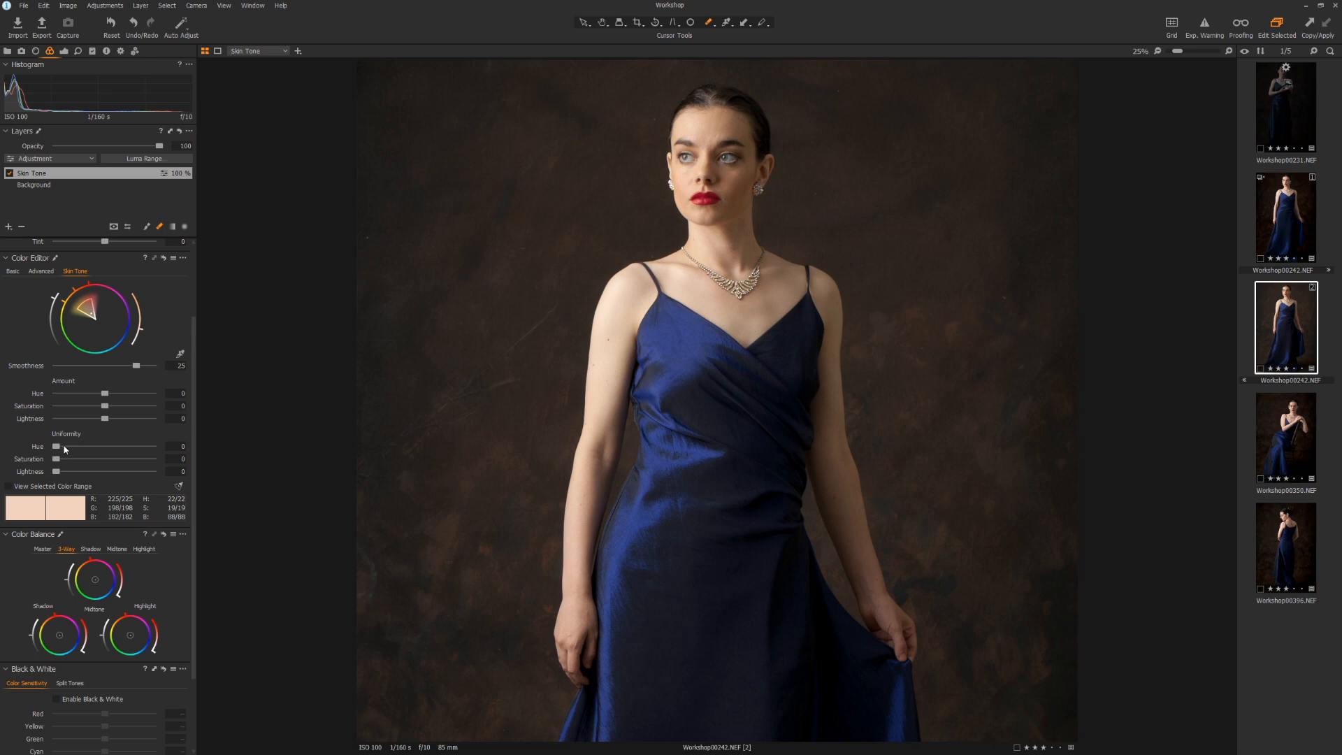
{"action": "left_click_drag", "start_coordinate": [56, 446], "coordinate": [153, 446]}
{"action": "double_click", "coordinate": [39, 447]}
{"action": "left_click_drag", "start_coordinate": [56, 450], "coordinate": [91, 447]}
{"action": "left_click_drag", "start_coordinate": [86, 448], "coordinate": [110, 449]}
{"action": "mouse_move", "coordinate": [71, 462]}
{"action": "left_mouse_down"}
{"action": "mouse_move", "coordinate": [185, 452]}
{"action": "mouse_move", "coordinate": [48, 461]}
{"action": "left_mouse_up"}
{"action": "left_click_drag", "start_coordinate": [56, 458], "coordinate": [90, 459]}
{"action": "left_click_drag", "start_coordinate": [56, 472], "coordinate": [106, 476]}
Step: Set the skin tone amount to hue -3.1 and lightness 1.8
{"action": "left_click_drag", "start_coordinate": [105, 395], "coordinate": [111, 396]}
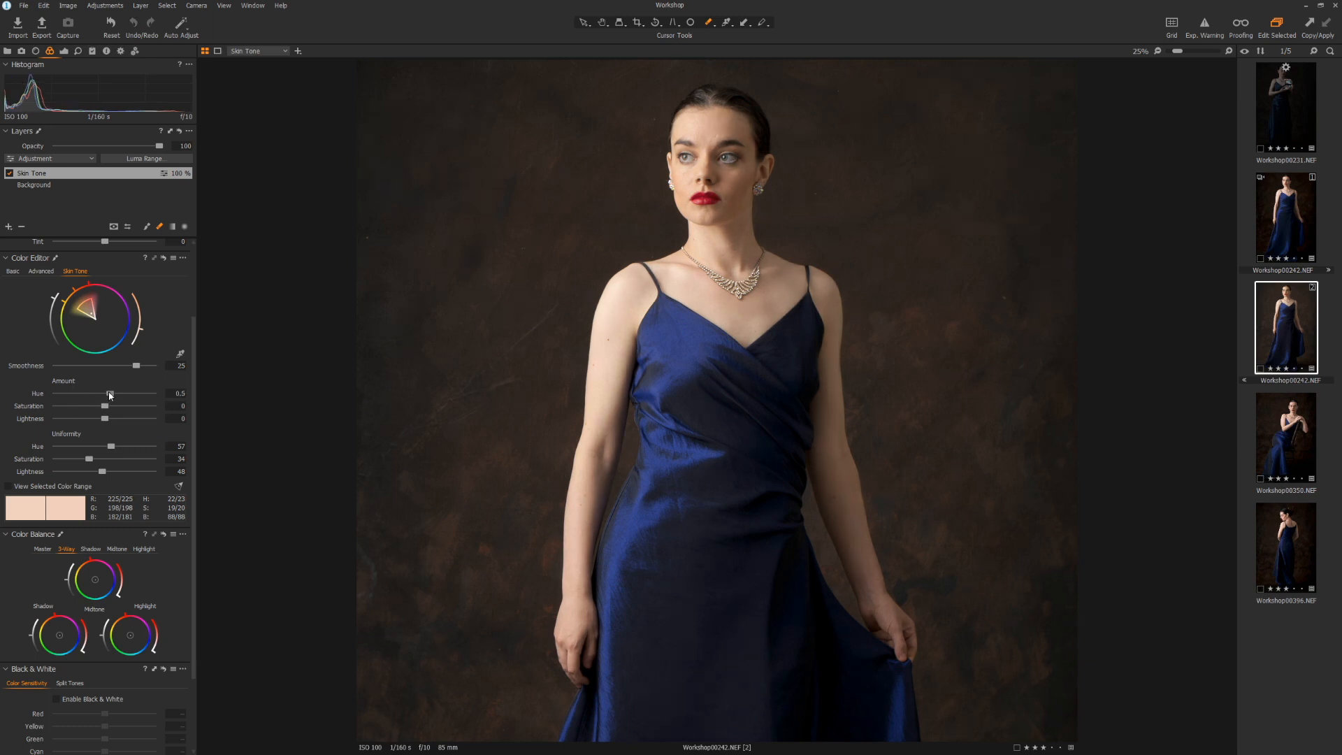
{"action": "left_click_drag", "start_coordinate": [108, 395], "coordinate": [74, 398]}
{"action": "mouse_move", "coordinate": [105, 420]}
{"action": "left_mouse_down"}
{"action": "mouse_move", "coordinate": [56, 419]}
{"action": "mouse_move", "coordinate": [144, 419]}
{"action": "mouse_move", "coordinate": [100, 420]}
{"action": "mouse_move", "coordinate": [114, 423]}
{"action": "left_mouse_up"}
Step: Compare the portrait with the Skin Tone layer off and on, leaving the layer enabled
{"action": "left_click", "coordinate": [10, 174]}
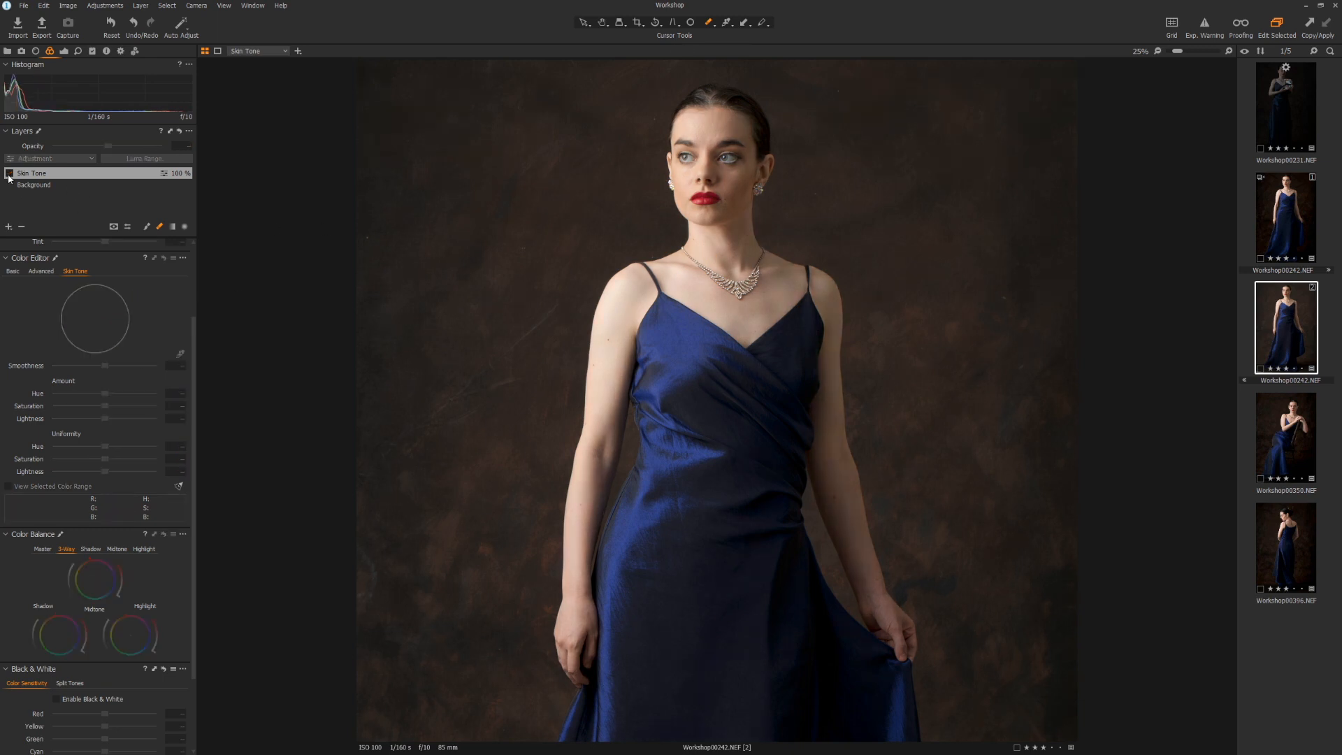
{"action": "left_click", "coordinate": [9, 174]}
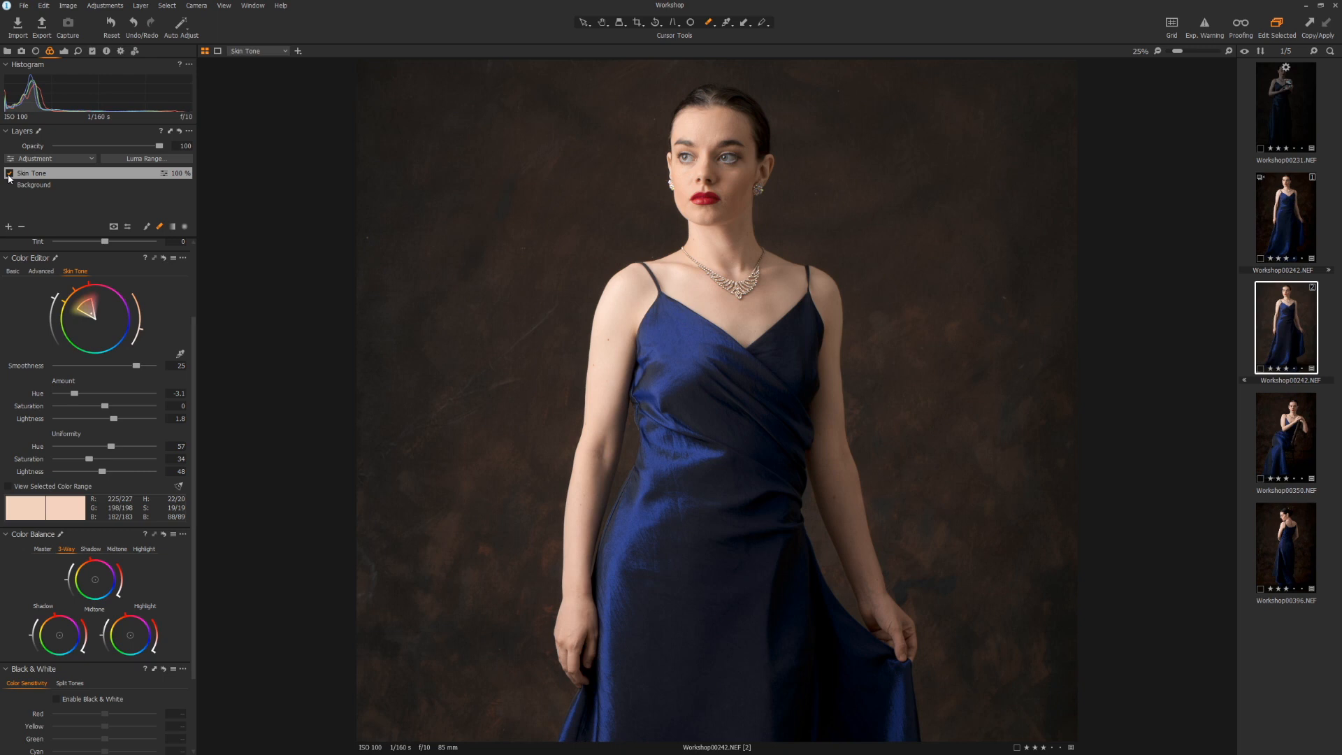
{"action": "left_click", "coordinate": [9, 174]}
{"action": "left_click", "coordinate": [10, 174]}
{"action": "left_click", "coordinate": [9, 174]}
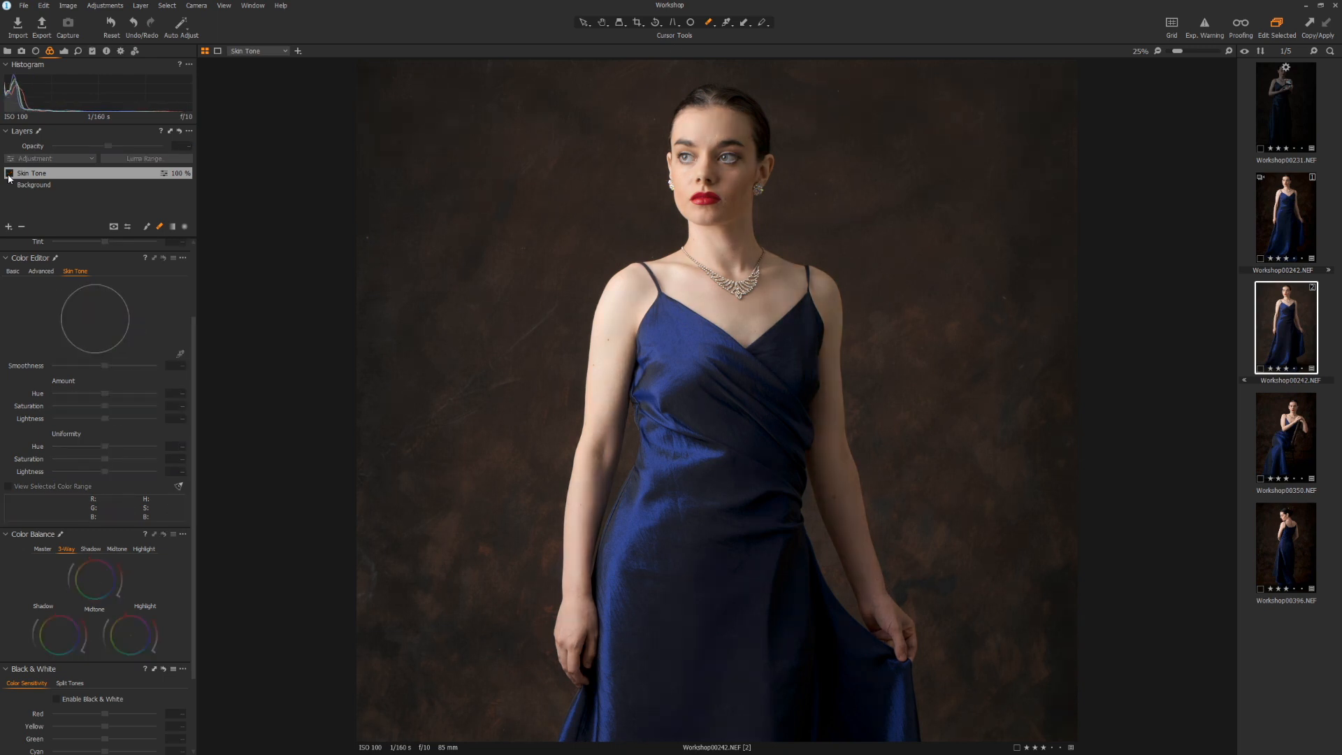
{"action": "left_click", "coordinate": [9, 175]}
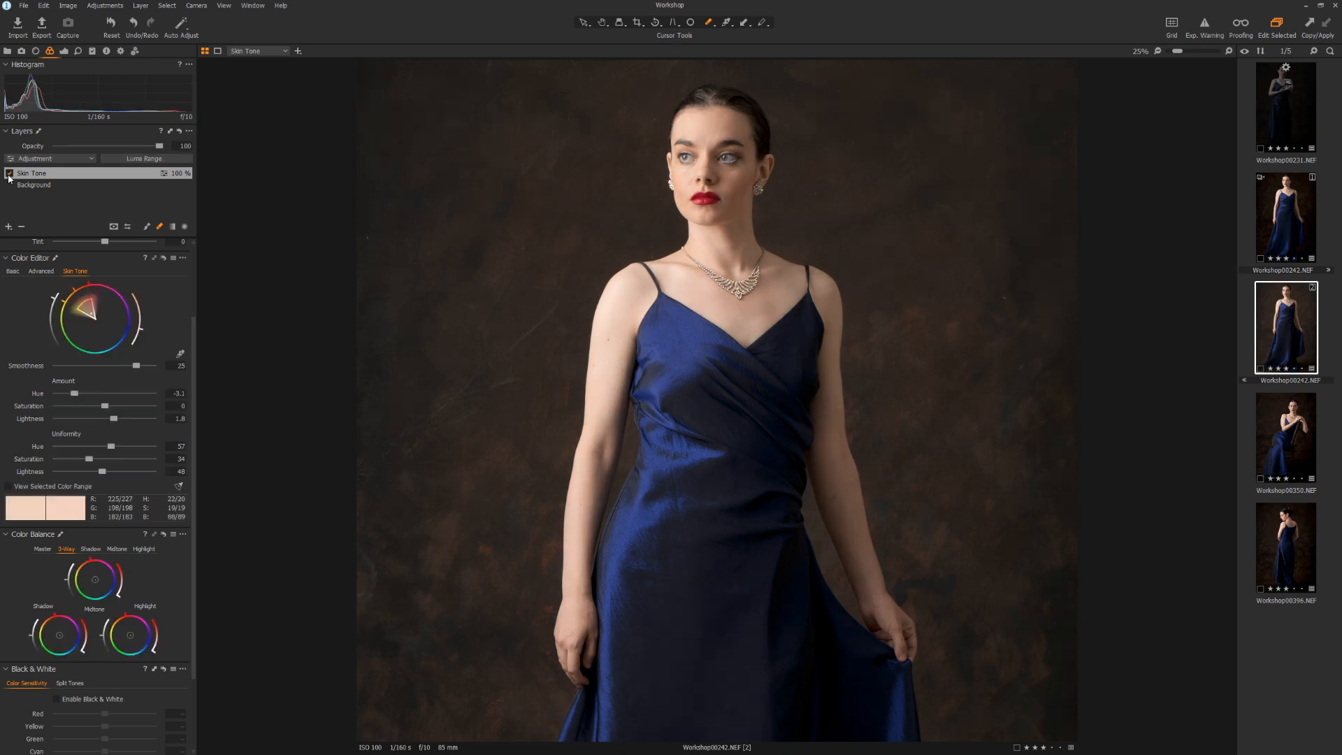
{"action": "left_click", "coordinate": [9, 174]}
{"action": "left_click", "coordinate": [9, 174]}
{"action": "left_click", "coordinate": [9, 174]}
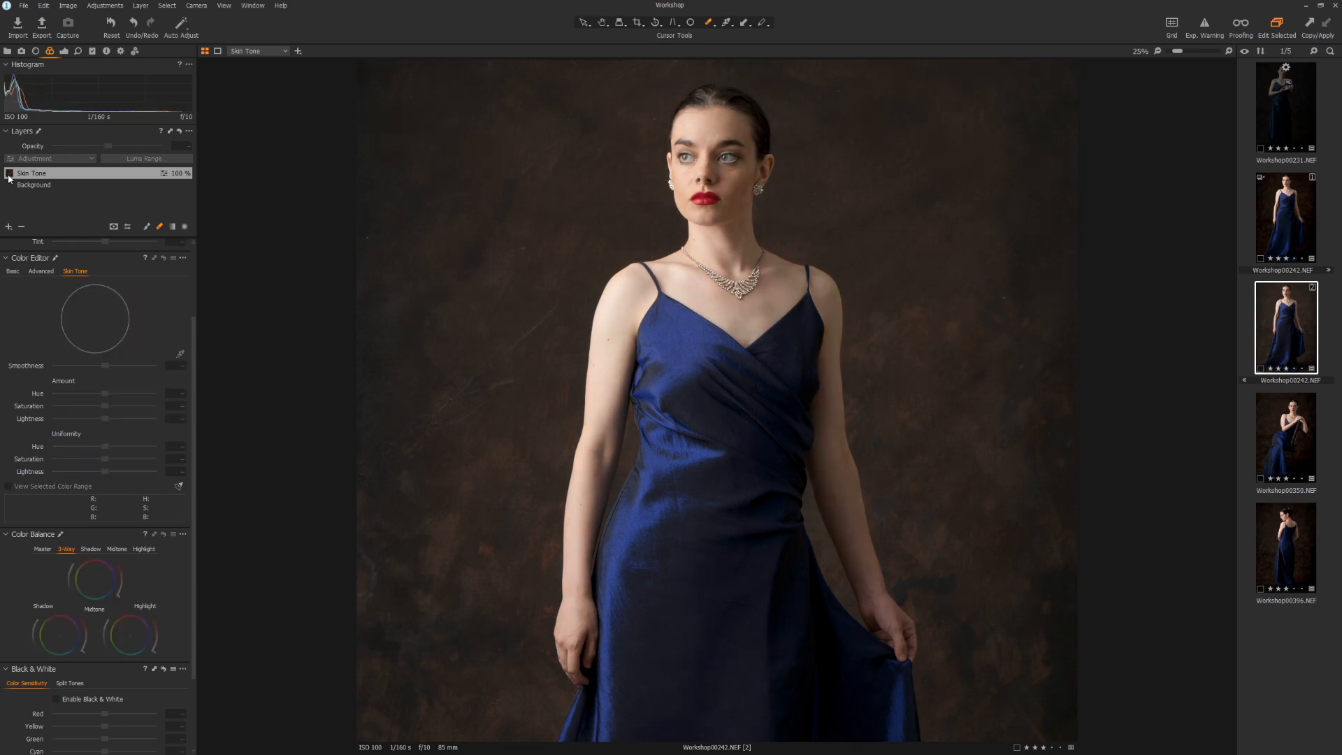
{"action": "left_click", "coordinate": [9, 174]}
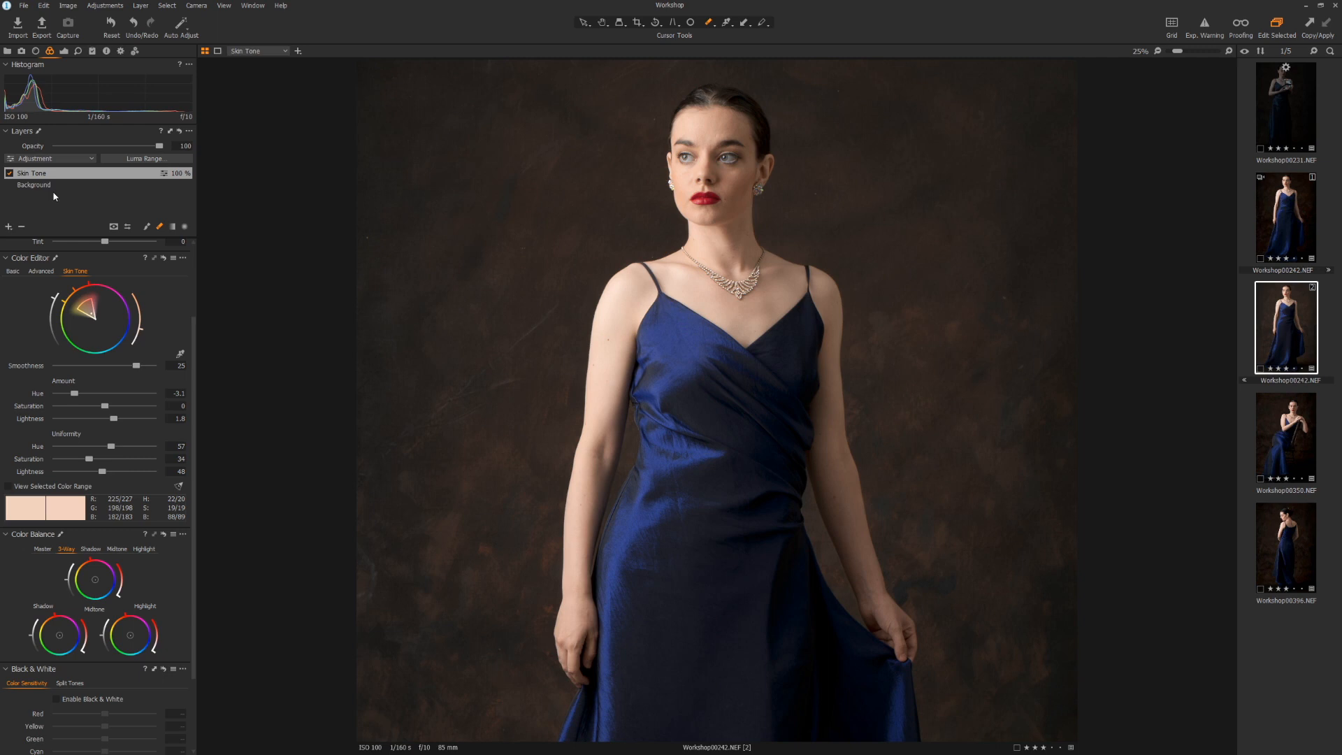
Step: Add a new layer named Eyes and brush its mask over both irises
{"action": "left_click", "coordinate": [8, 227]}
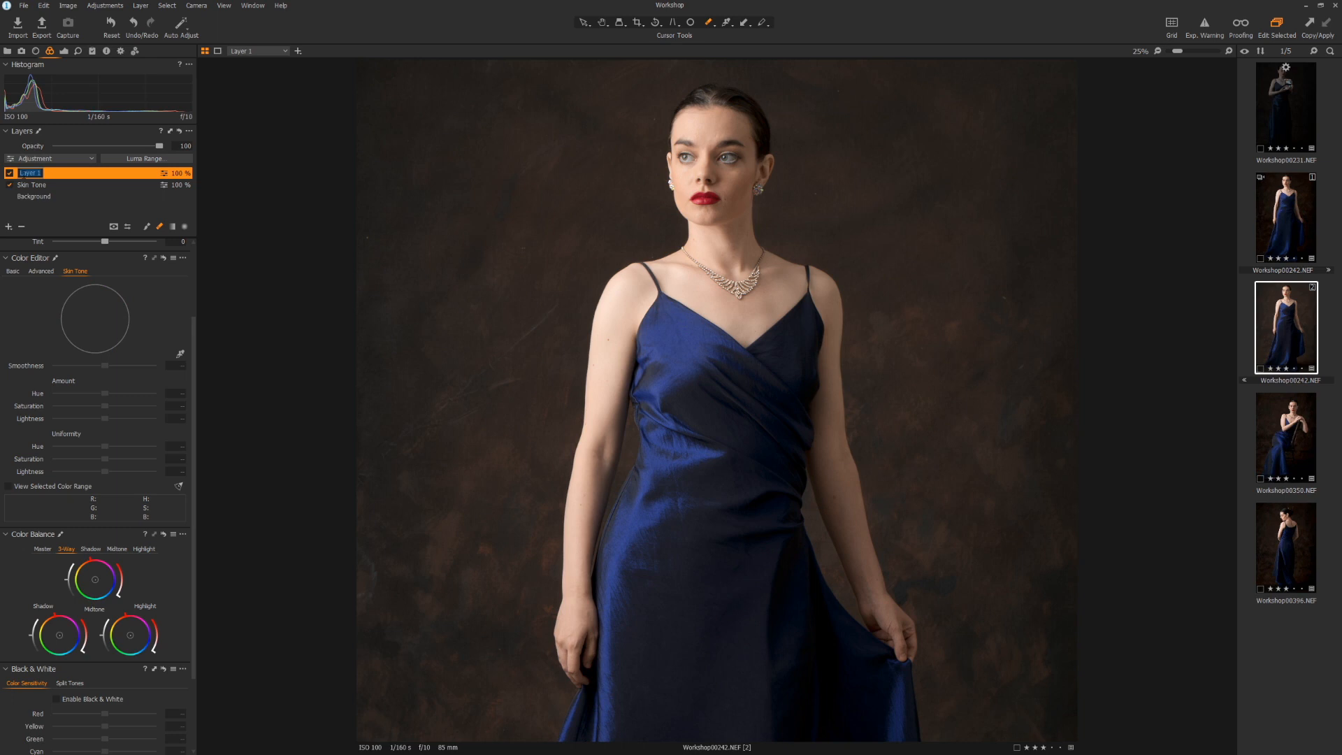
{"action": "type", "text": "Eyes"}
{"action": "key", "text": "Return"}
{"action": "scroll", "coordinate": [714, 137], "scroll_direction": "up", "scroll_amount": 1}
{"action": "scroll", "coordinate": [713, 137], "scroll_direction": "up", "scroll_amount": 1}
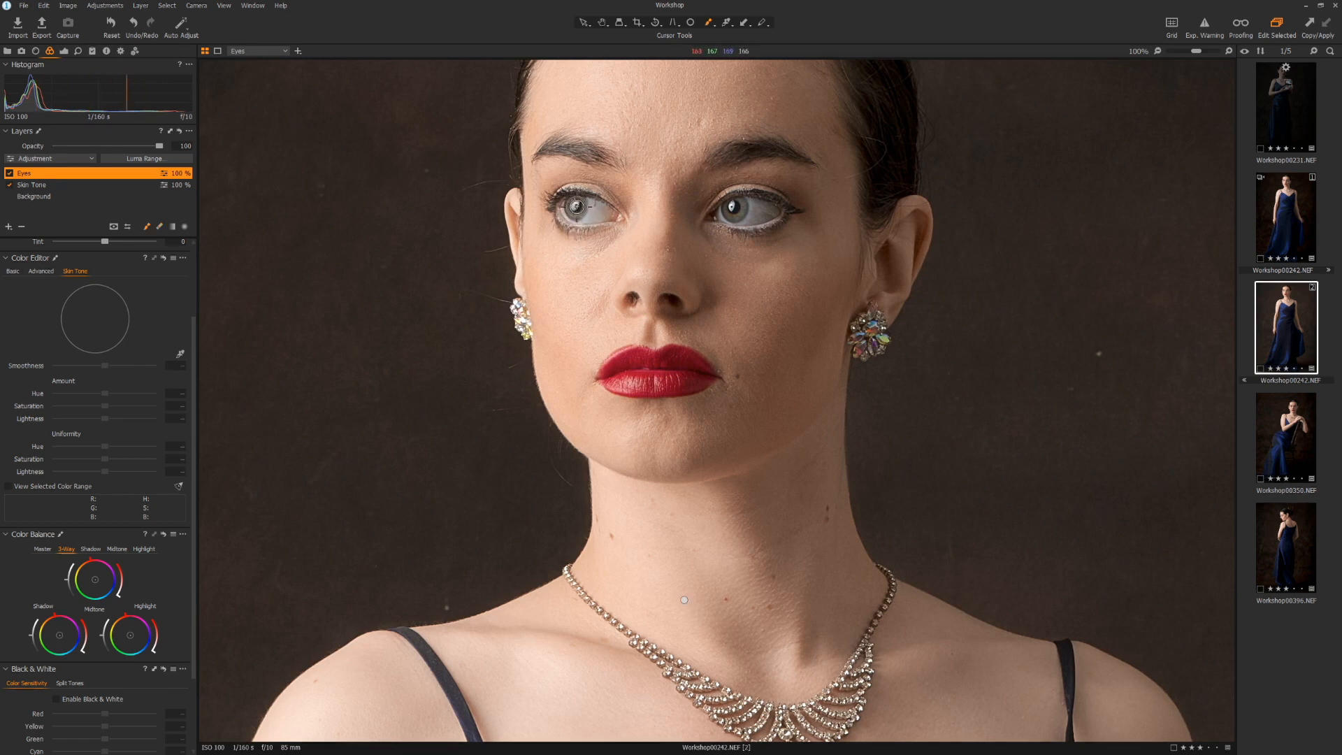
{"action": "left_click_drag", "start_coordinate": [576, 208], "coordinate": [579, 212]}
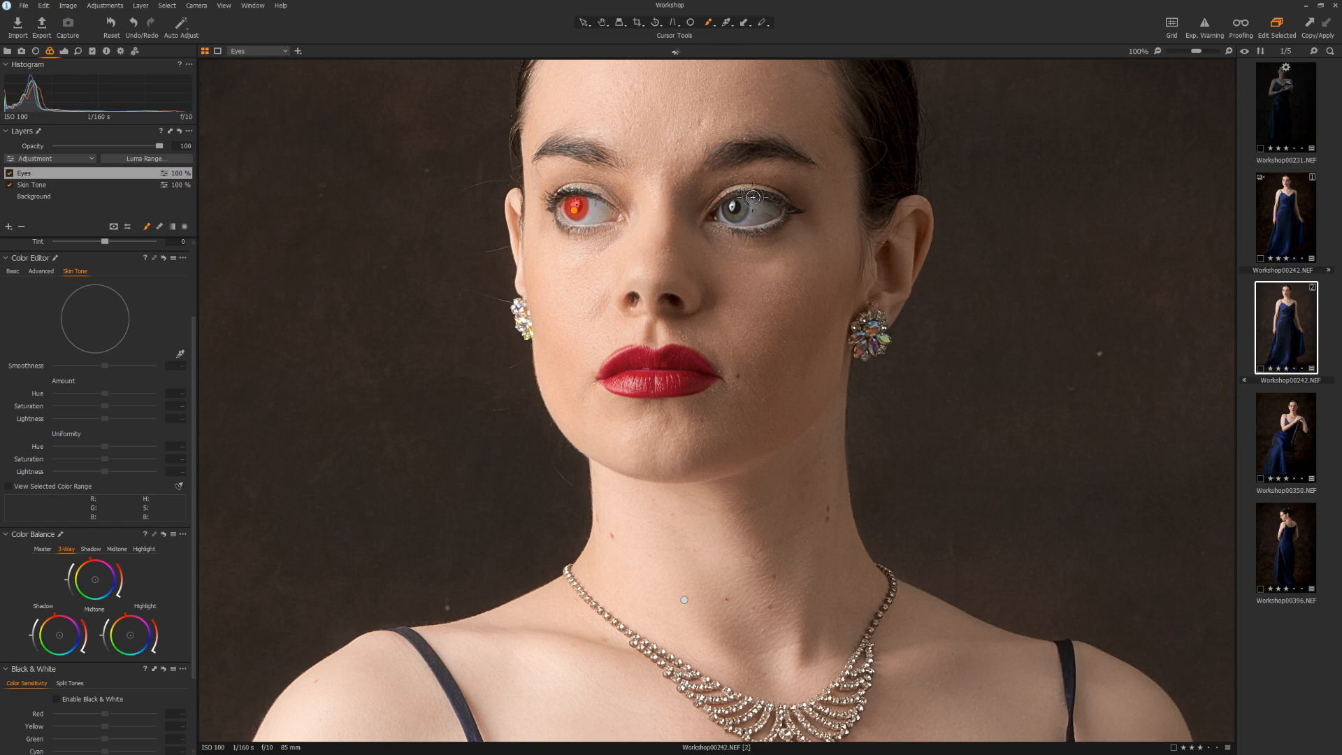
{"action": "mouse_move", "coordinate": [740, 202]}
{"action": "left_mouse_down"}
{"action": "mouse_move", "coordinate": [728, 206]}
{"action": "mouse_move", "coordinate": [739, 211]}
{"action": "left_mouse_up"}
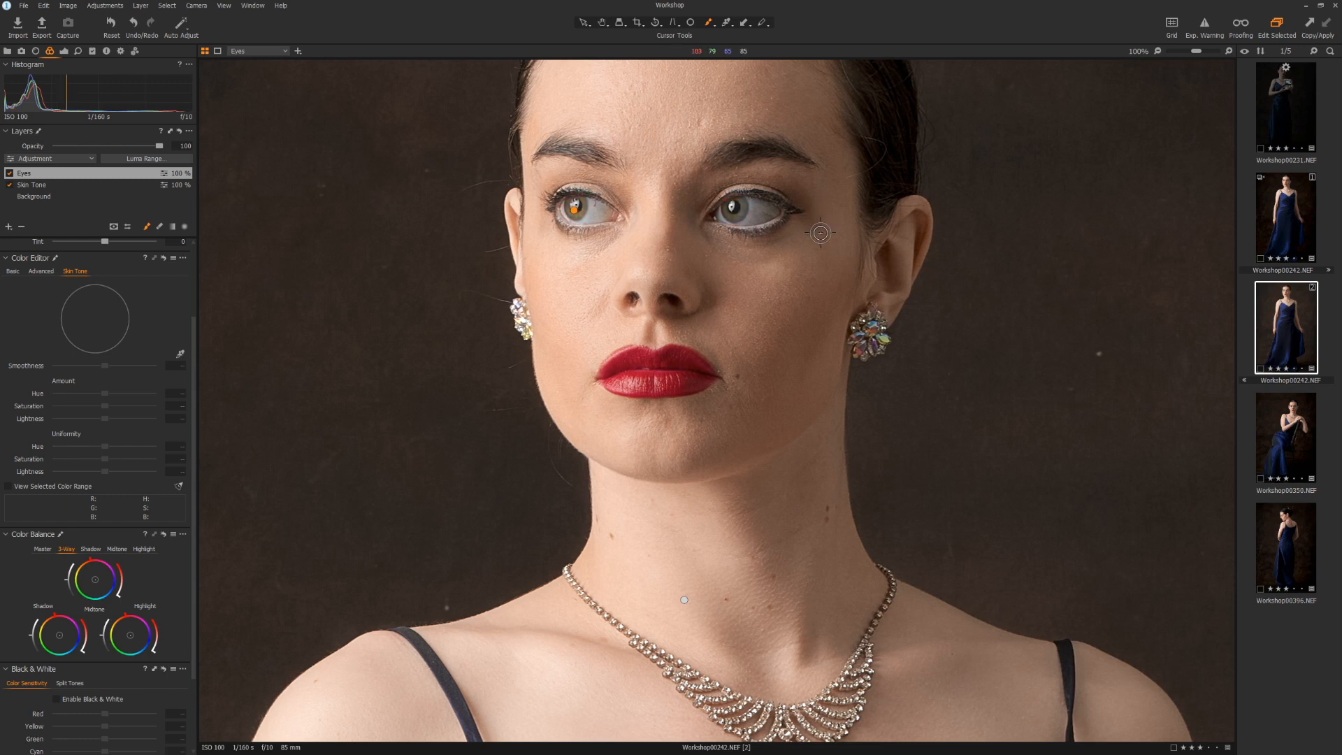
Step: Set the saturation to 75 and the structure to 43 on the Eyes layer
{"action": "left_click", "coordinate": [63, 51]}
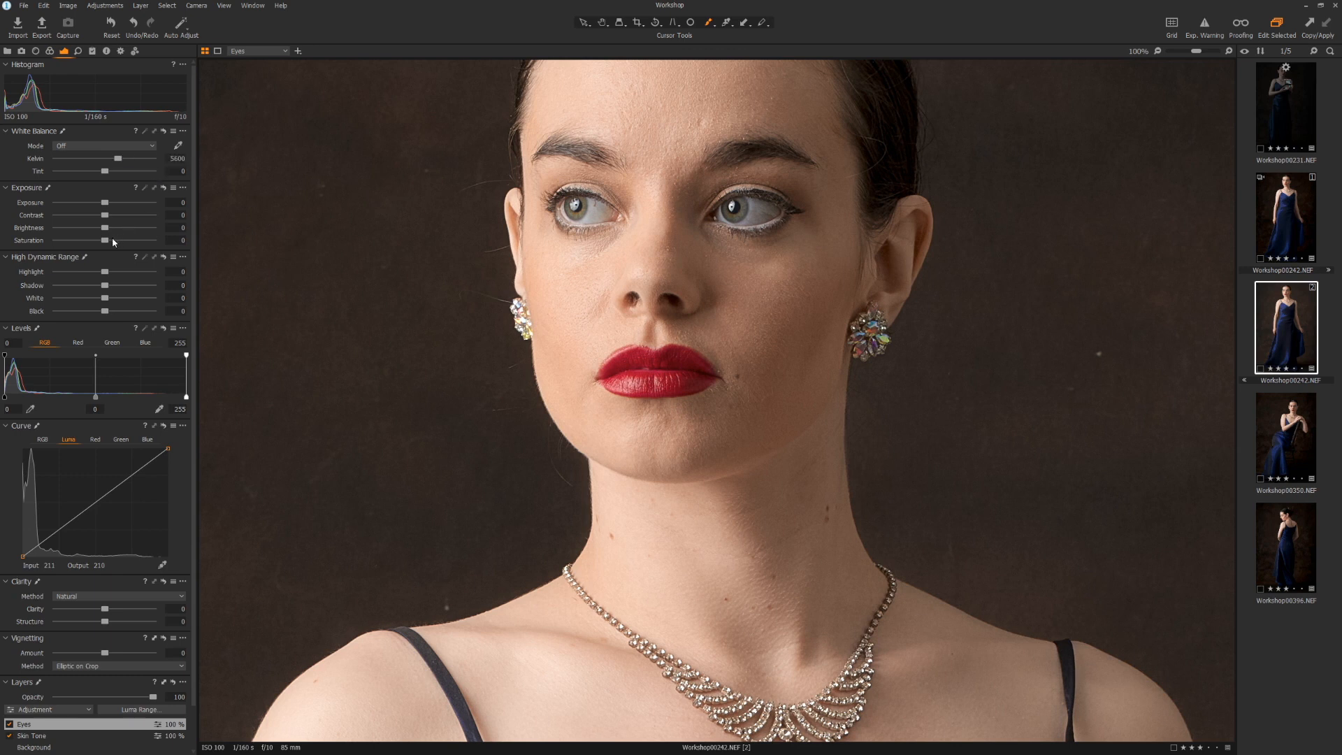
{"action": "left_click_drag", "start_coordinate": [105, 241], "coordinate": [182, 235]}
{"action": "left_click_drag", "start_coordinate": [153, 240], "coordinate": [138, 242]}
{"action": "mouse_move", "coordinate": [106, 623]}
{"action": "left_mouse_down"}
{"action": "mouse_move", "coordinate": [144, 621]}
{"action": "mouse_move", "coordinate": [109, 613]}
{"action": "left_mouse_up"}
{"action": "left_click_drag", "start_coordinate": [153, 621], "coordinate": [126, 622]}
Step: Compare the portrait with the Eyes layer off and on, leaving the layer enabled
{"action": "left_click", "coordinate": [9, 726]}
{"action": "left_click", "coordinate": [8, 726]}
{"action": "left_click", "coordinate": [8, 725]}
{"action": "left_click", "coordinate": [8, 725]}
{"action": "left_click", "coordinate": [8, 725]}
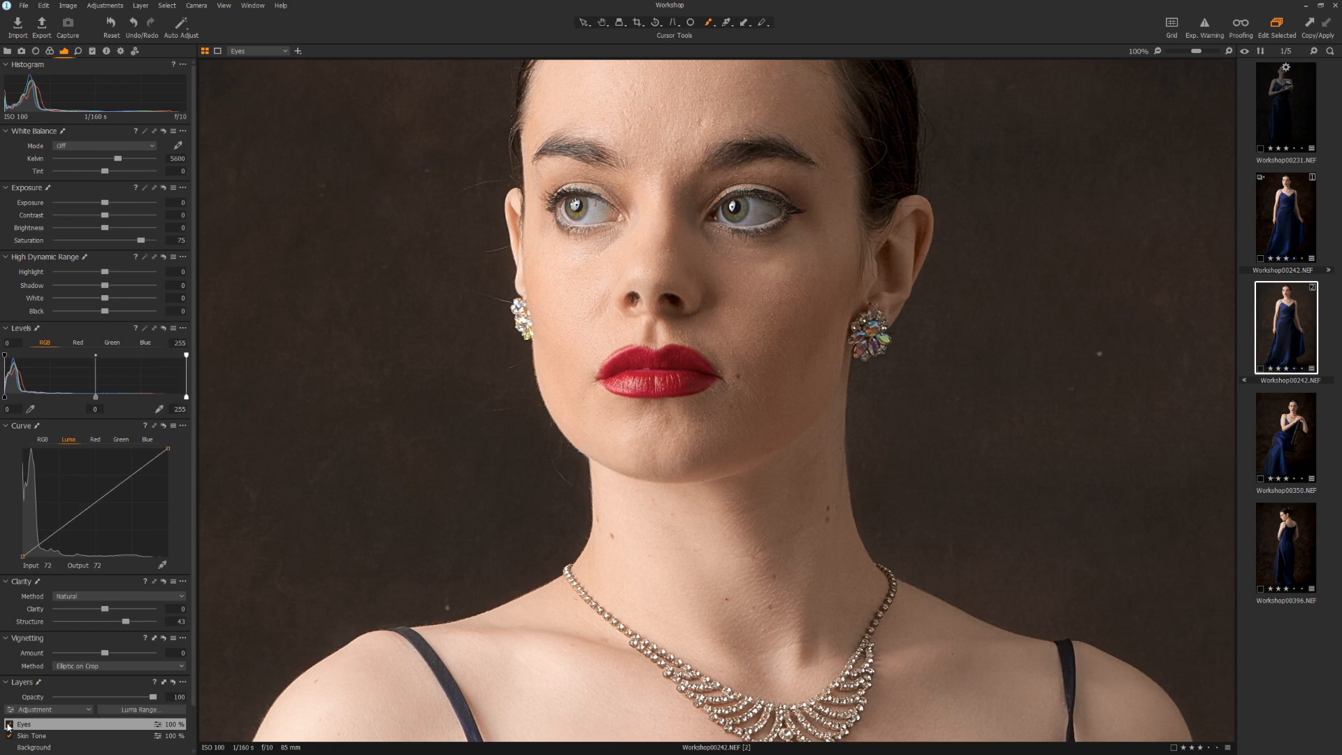
{"action": "left_click", "coordinate": [8, 725]}
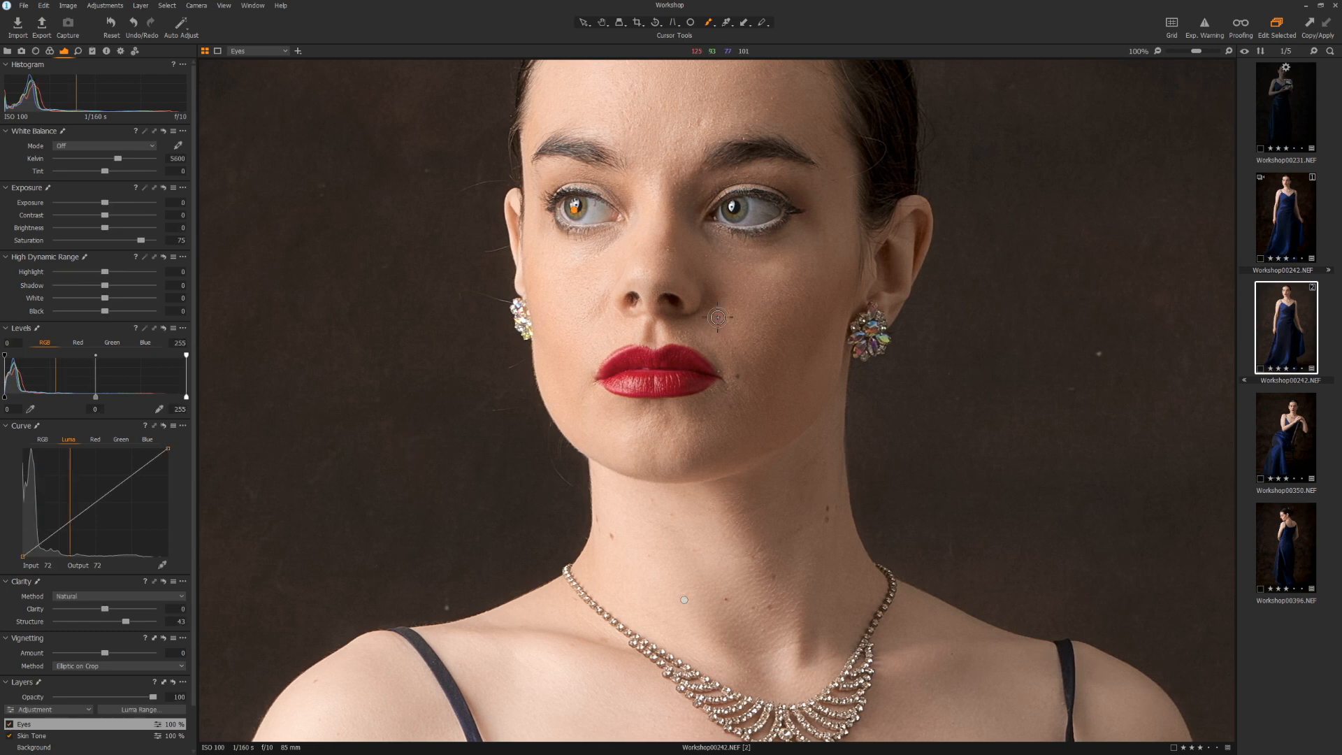
Step: Add a new layer named Hair above the Eyes layer
{"action": "scroll", "coordinate": [722, 298], "scroll_direction": "down", "scroll_amount": 2}
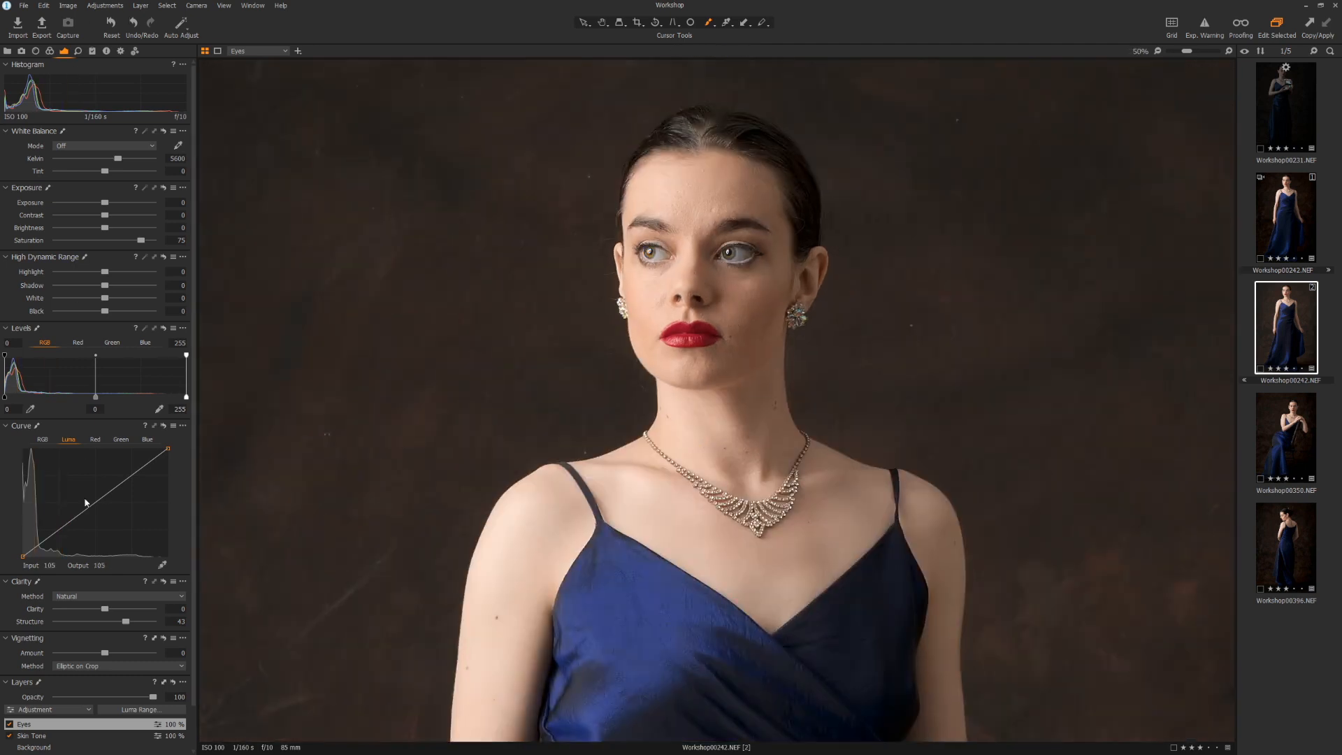
{"action": "scroll", "coordinate": [114, 710], "scroll_direction": "down", "scroll_amount": 1}
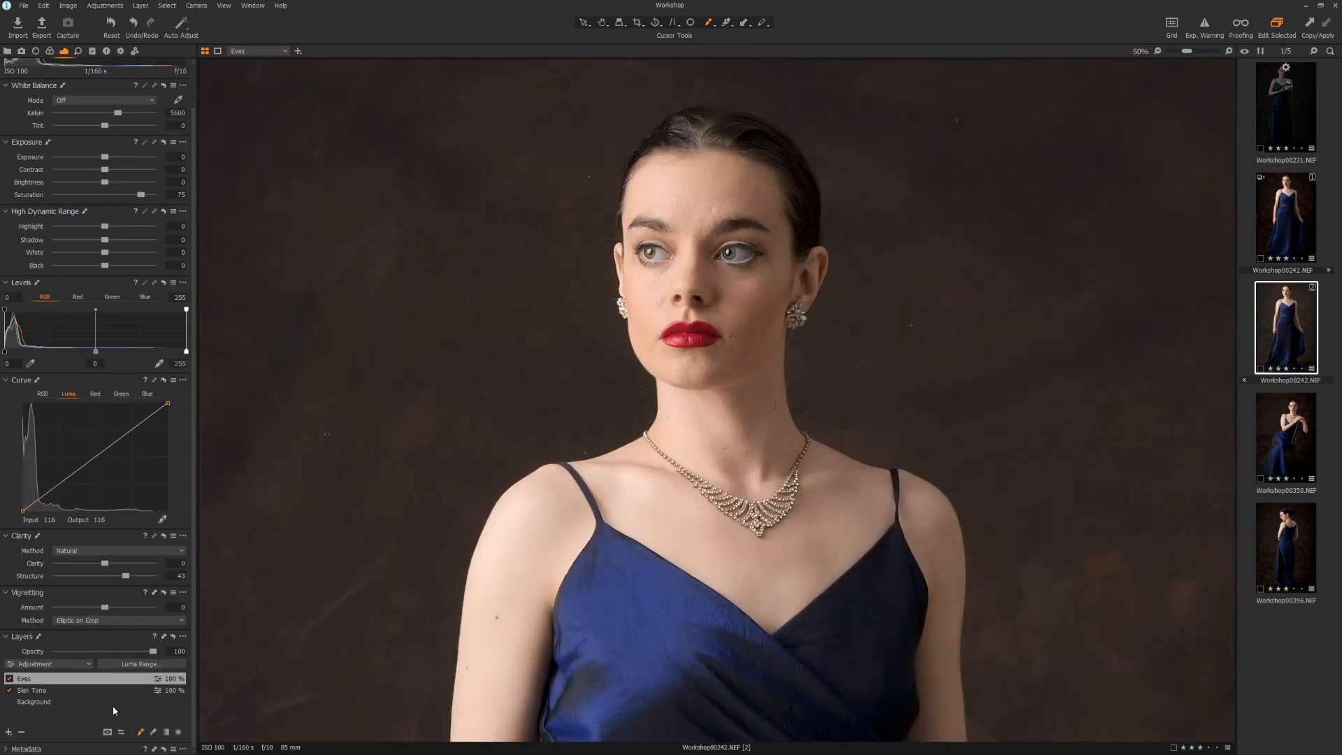
{"action": "left_click", "coordinate": [8, 732]}
{"action": "double_click", "coordinate": [25, 678]}
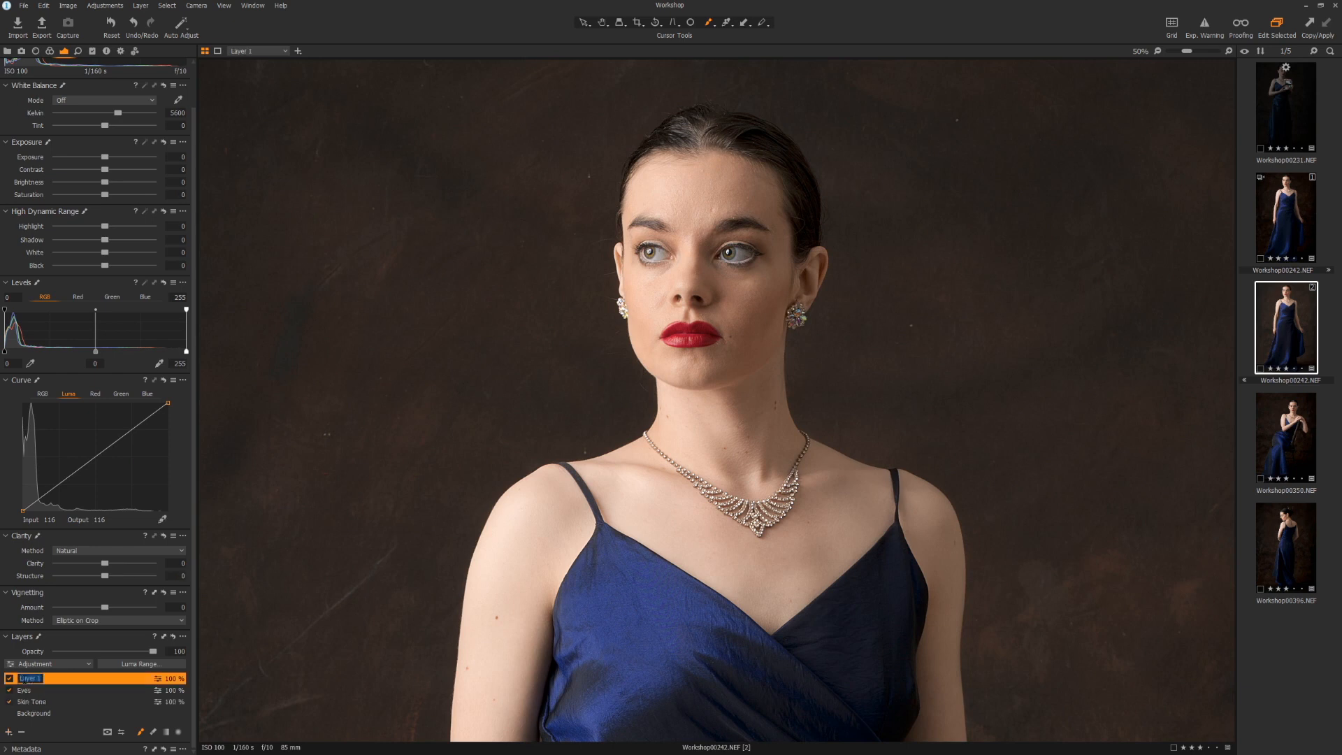
{"action": "type", "text": "Hair"}
{"action": "key", "text": "Return"}
Step: Try lowering the exposure on the unmasked Hair layer, and fill its mask to check the coverage over the whole image
{"action": "mouse_move", "coordinate": [105, 157]}
{"action": "left_mouse_down"}
{"action": "mouse_move", "coordinate": [43, 158]}
{"action": "mouse_move", "coordinate": [89, 157]}
{"action": "left_mouse_up"}
{"action": "double_click", "coordinate": [91, 157]}
{"action": "right_click", "coordinate": [130, 682]}
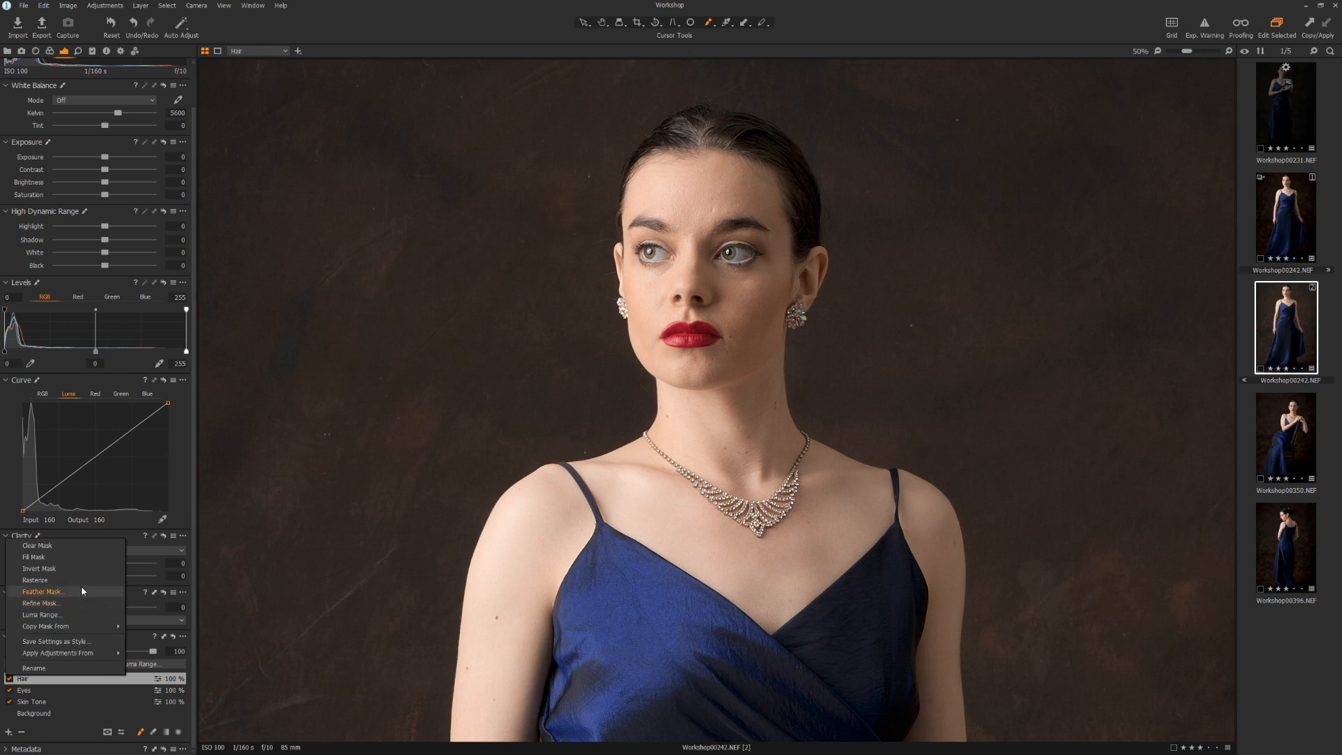
{"action": "left_click", "coordinate": [73, 556]}
{"action": "key", "text": "m"}
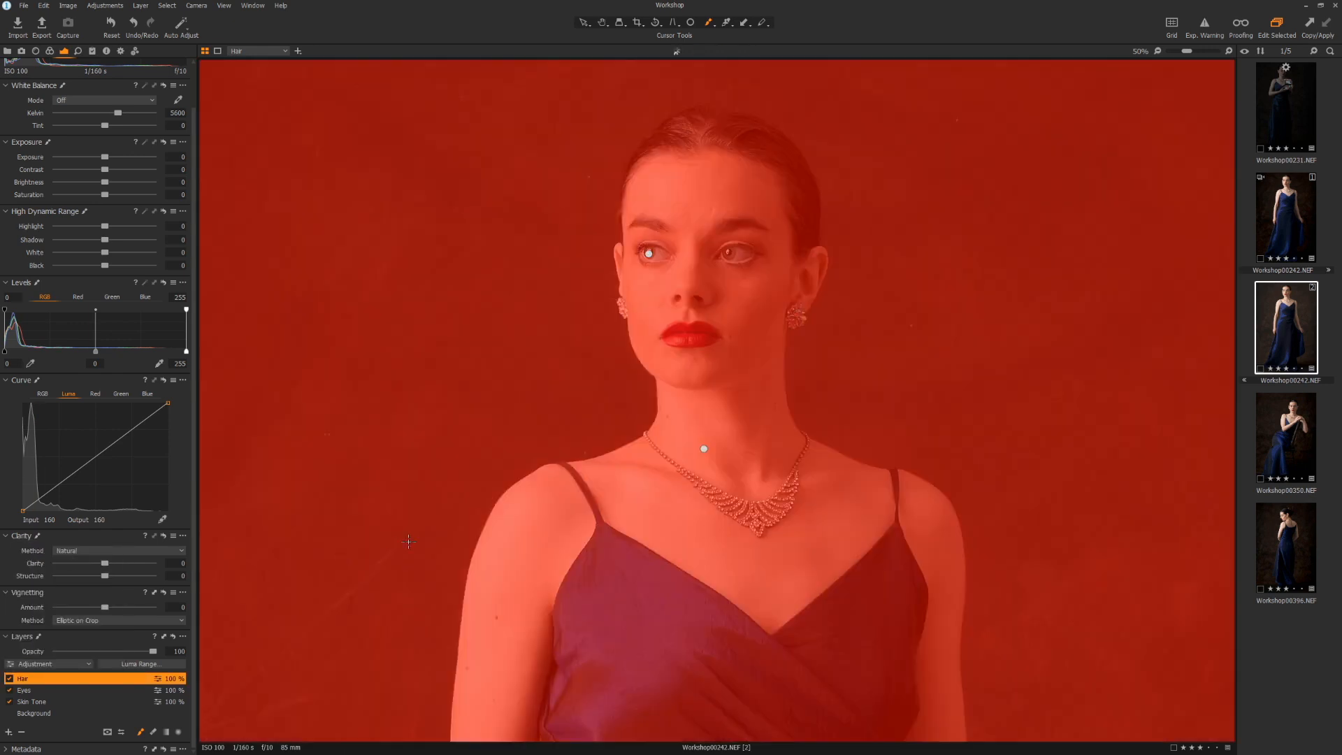
{"action": "key", "text": "comma"}
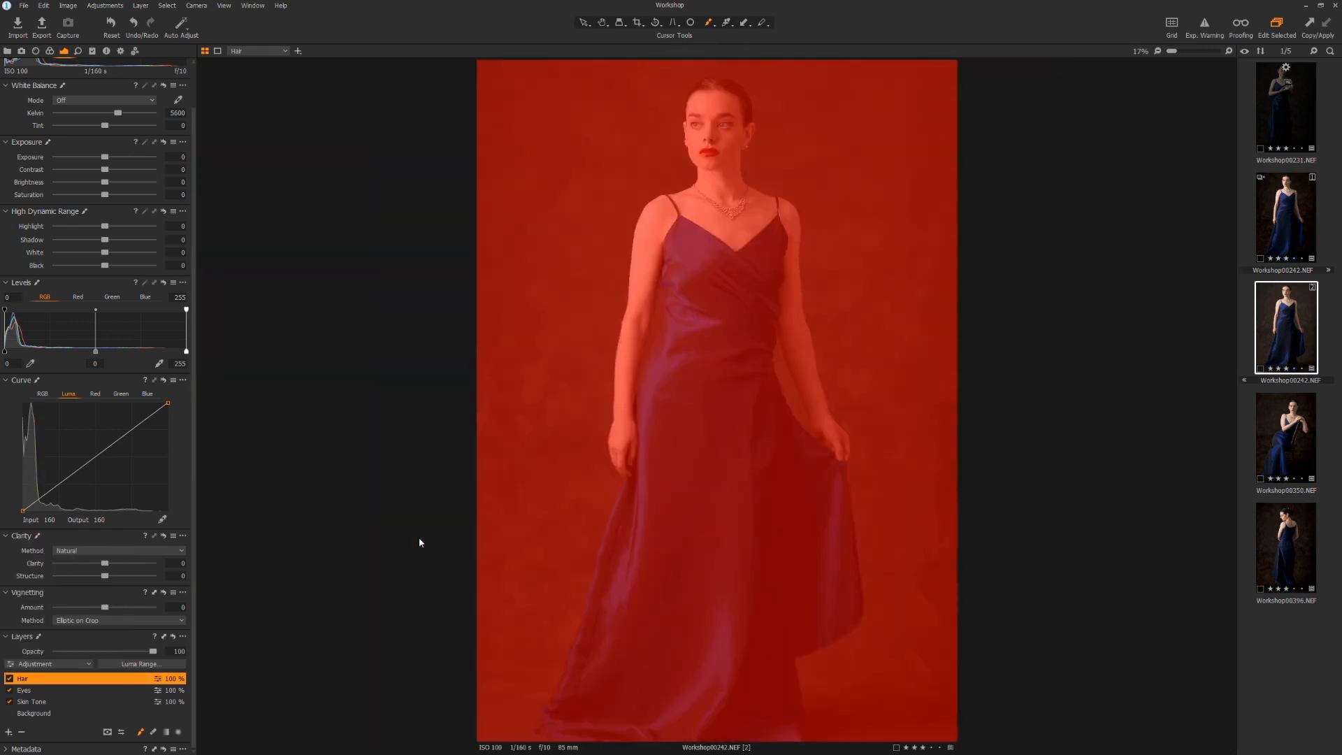
{"action": "key", "text": "m"}
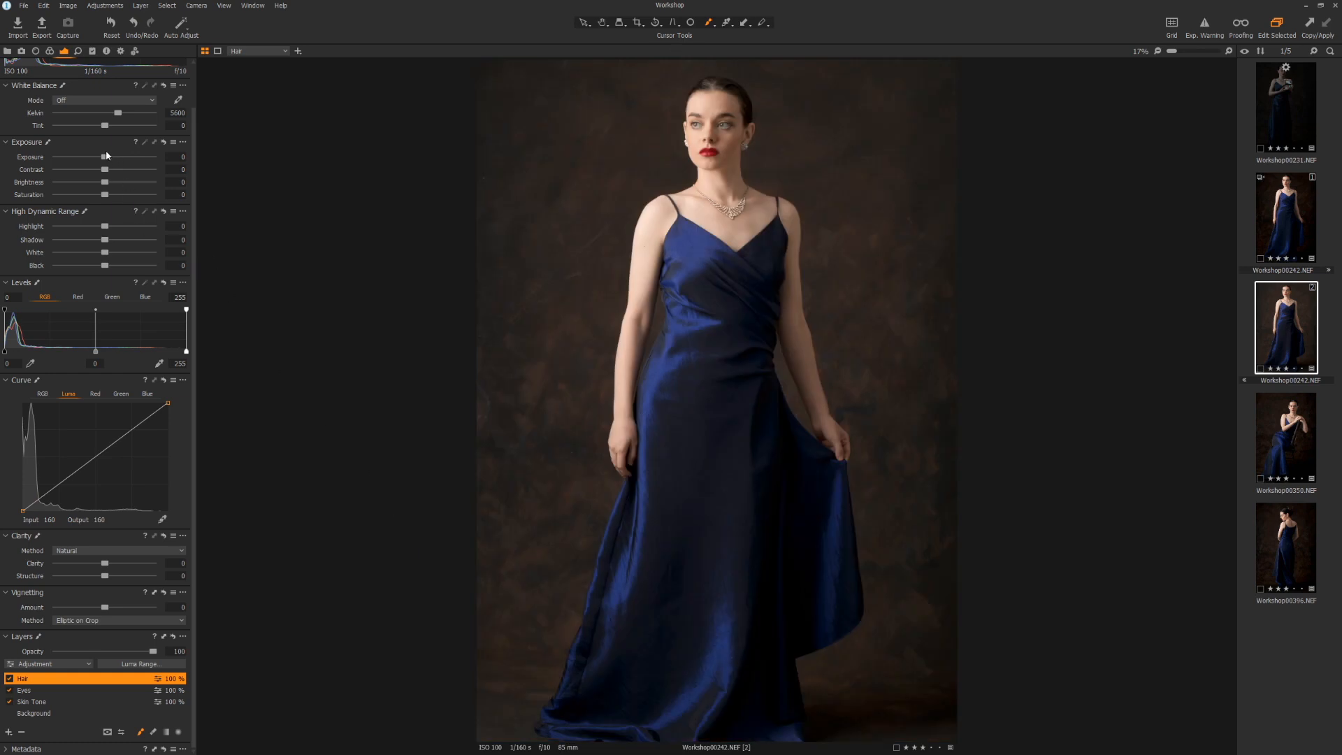
Step: Try an exposure of -0.65 on the fully masked Hair layer, reset it and clear the mask
{"action": "mouse_move", "coordinate": [105, 157]}
{"action": "left_mouse_down"}
{"action": "mouse_move", "coordinate": [87, 157]}
{"action": "mouse_move", "coordinate": [98, 159]}
{"action": "left_mouse_up"}
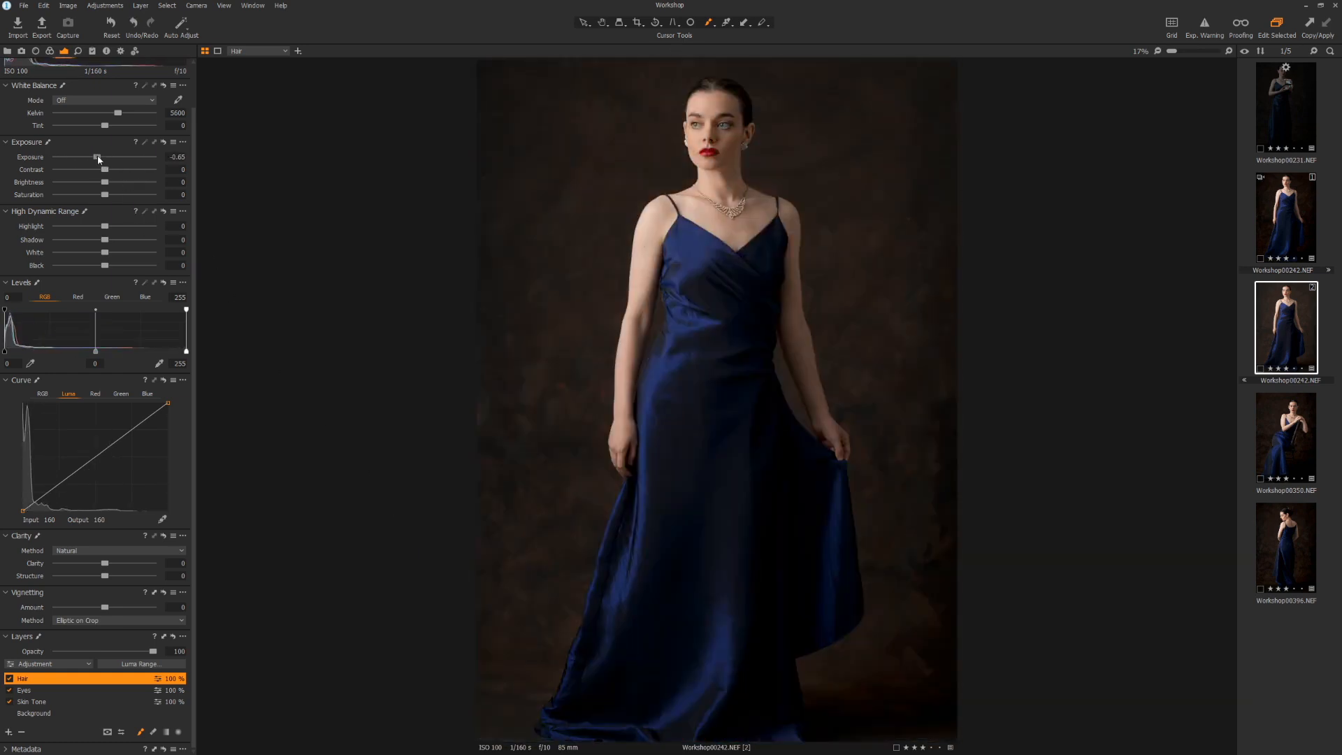
{"action": "double_click", "coordinate": [98, 157]}
{"action": "right_click", "coordinate": [95, 685]}
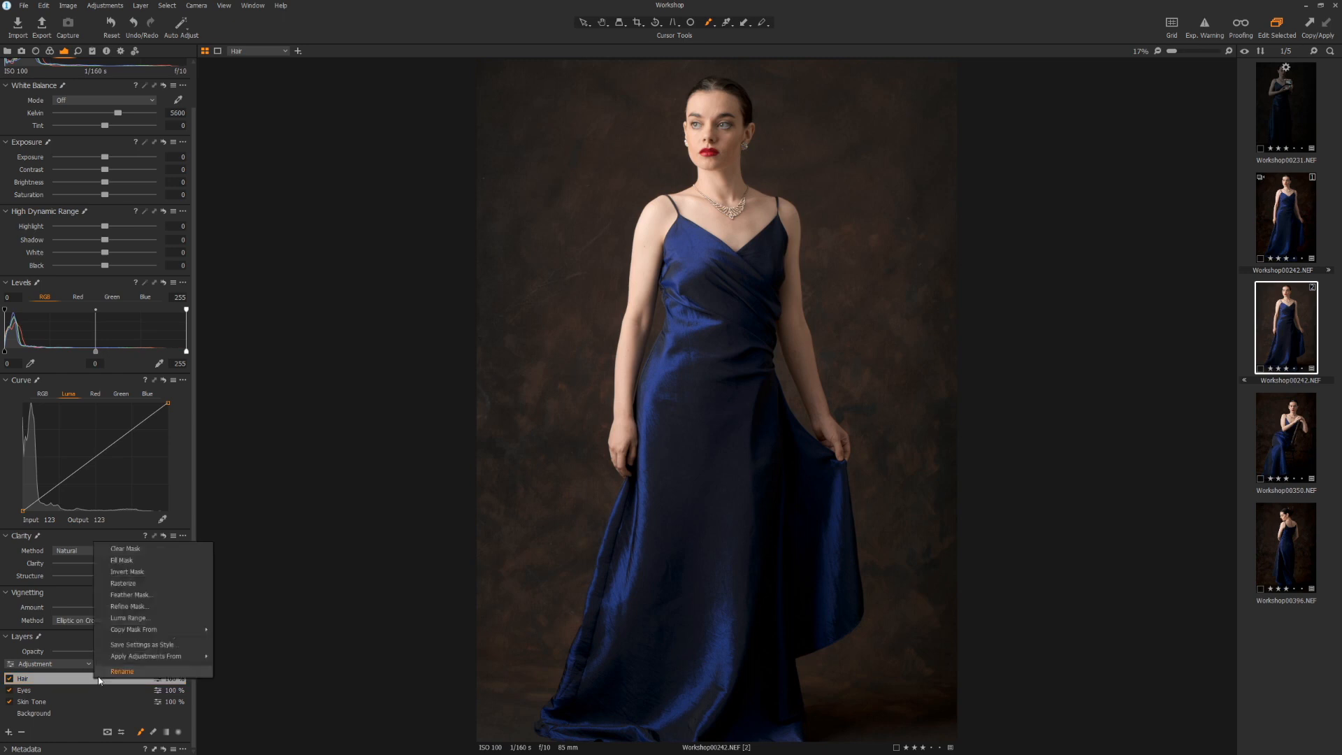
{"action": "left_click", "coordinate": [141, 547]}
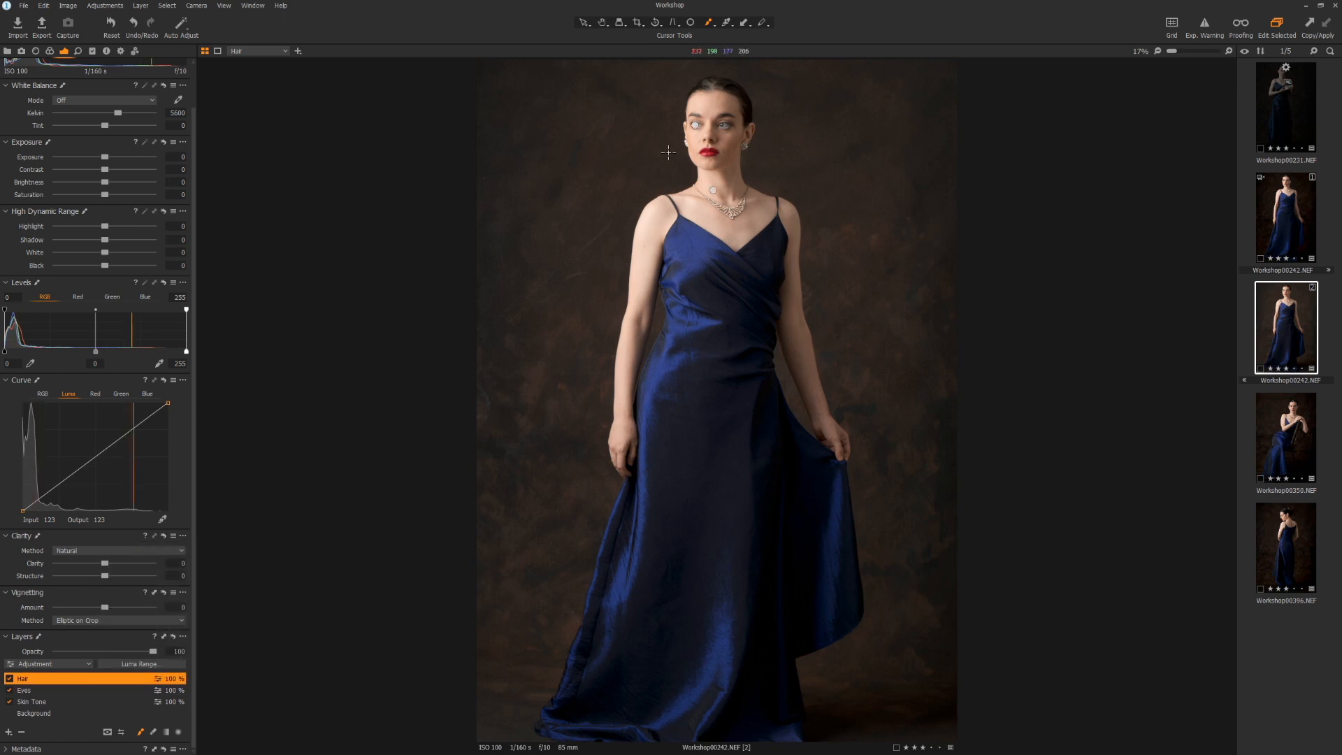
Step: Brush the Hair layer's mask over the model's hair and erase the overspill along its outer edge
{"action": "scroll", "coordinate": [727, 109], "scroll_direction": "up", "scroll_amount": 3}
{"action": "scroll", "coordinate": [728, 110], "scroll_direction": "up", "scroll_amount": 1}
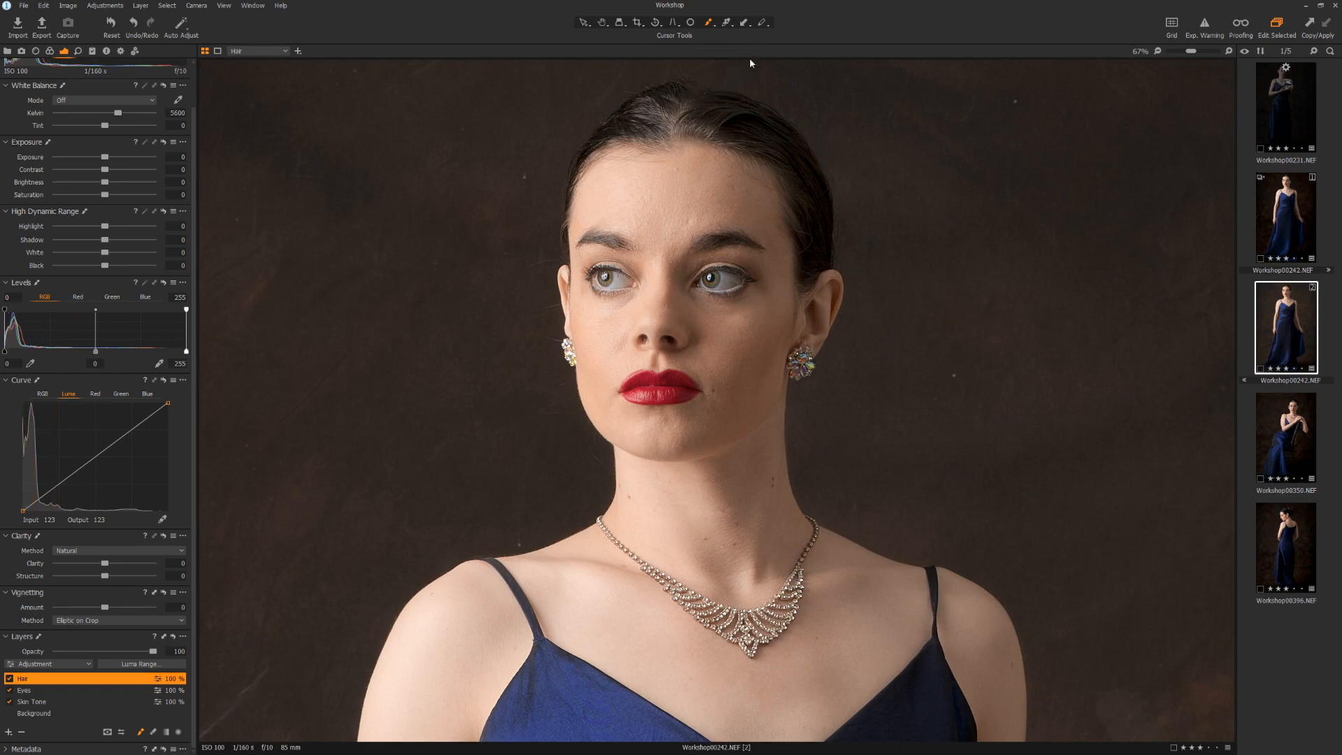
{"action": "mouse_move", "coordinate": [676, 110]}
{"action": "left_mouse_down"}
{"action": "mouse_move", "coordinate": [722, 128]}
{"action": "mouse_move", "coordinate": [619, 123]}
{"action": "mouse_move", "coordinate": [688, 91]}
{"action": "mouse_move", "coordinate": [767, 123]}
{"action": "mouse_move", "coordinate": [790, 150]}
{"action": "mouse_move", "coordinate": [817, 225]}
{"action": "mouse_move", "coordinate": [803, 281]}
{"action": "mouse_move", "coordinate": [796, 186]}
{"action": "mouse_move", "coordinate": [766, 146]}
{"action": "mouse_move", "coordinate": [713, 133]}
{"action": "mouse_move", "coordinate": [730, 119]}
{"action": "mouse_move", "coordinate": [817, 206]}
{"action": "mouse_move", "coordinate": [799, 152]}
{"action": "mouse_move", "coordinate": [781, 130]}
{"action": "mouse_move", "coordinate": [710, 109]}
{"action": "mouse_move", "coordinate": [622, 122]}
{"action": "mouse_move", "coordinate": [576, 166]}
{"action": "mouse_move", "coordinate": [556, 211]}
{"action": "left_mouse_up"}
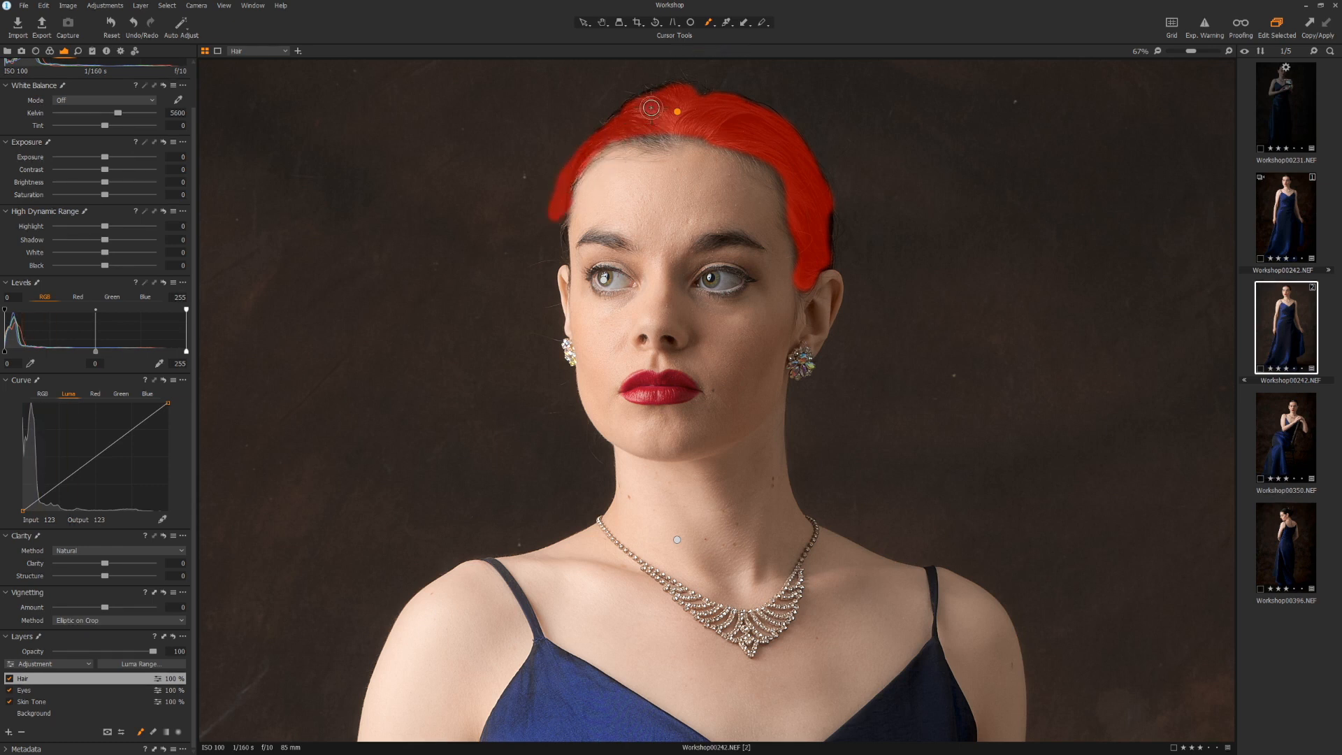
{"action": "left_click_drag", "start_coordinate": [685, 95], "coordinate": [622, 124]}
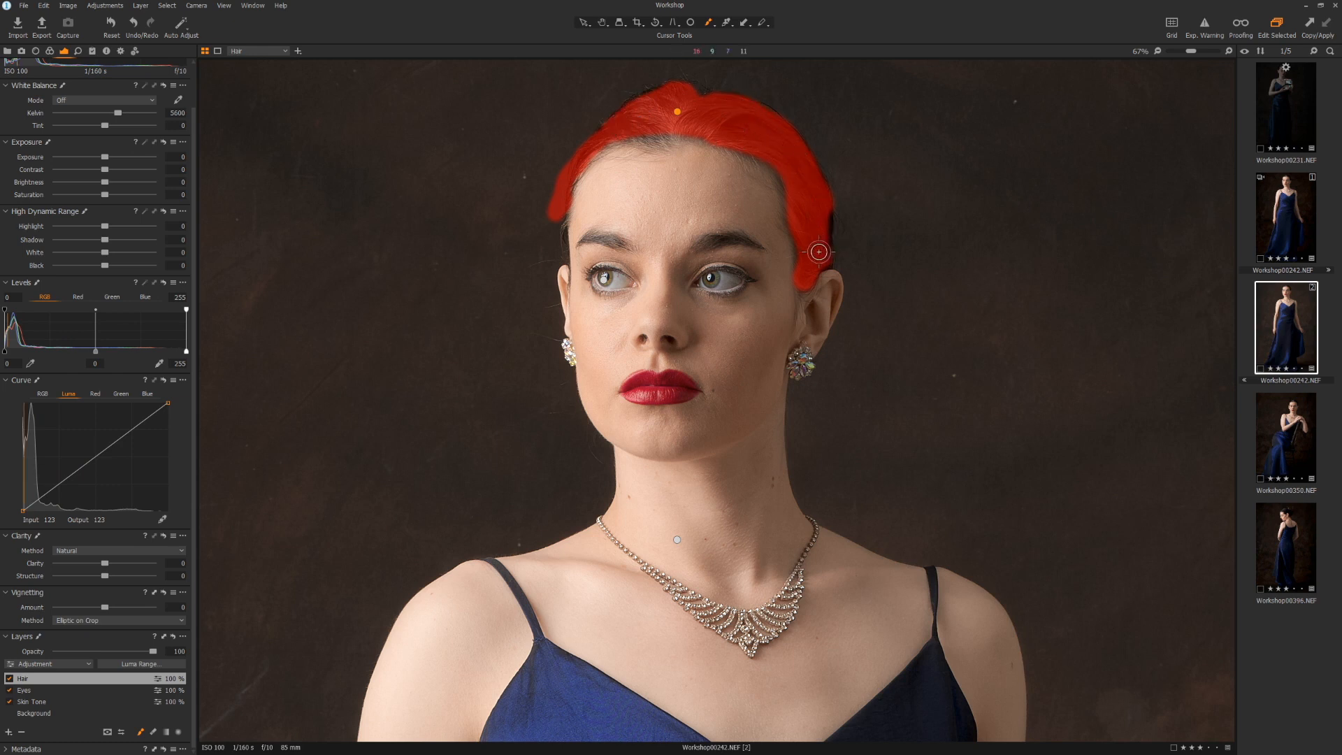
{"action": "left_click_drag", "start_coordinate": [821, 258], "coordinate": [823, 194]}
{"action": "mouse_move", "coordinate": [558, 167]}
{"action": "left_mouse_down"}
{"action": "mouse_move", "coordinate": [555, 226]}
{"action": "mouse_move", "coordinate": [547, 209]}
{"action": "mouse_move", "coordinate": [539, 222]}
{"action": "mouse_move", "coordinate": [600, 104]}
{"action": "mouse_move", "coordinate": [544, 154]}
{"action": "mouse_move", "coordinate": [614, 100]}
{"action": "left_mouse_up"}
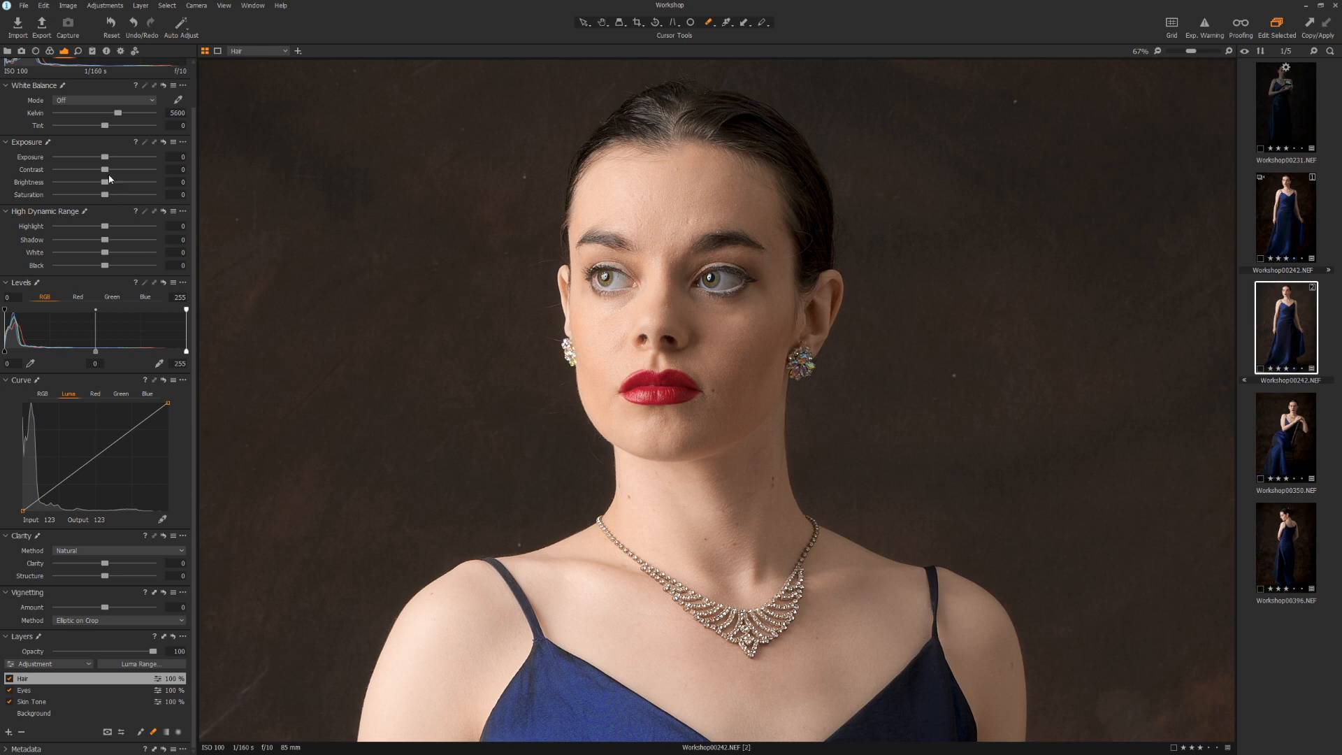
Step: Set the Hair layer's contrast to 20, trying lower contrast and checking the layer off and on first
{"action": "left_click_drag", "start_coordinate": [105, 170], "coordinate": [115, 169]}
{"action": "left_click_drag", "start_coordinate": [116, 174], "coordinate": [31, 180]}
{"action": "left_click_drag", "start_coordinate": [69, 184], "coordinate": [119, 174]}
{"action": "left_click", "coordinate": [9, 678]}
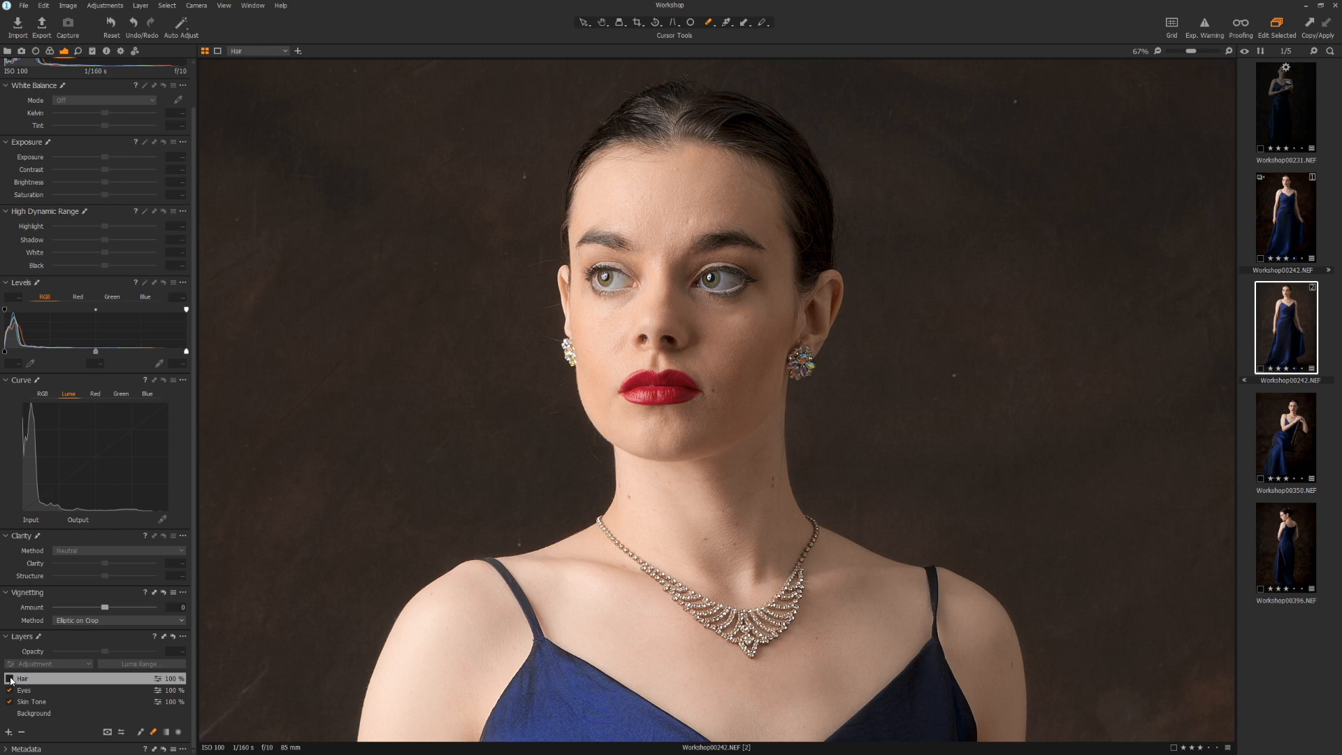
{"action": "left_click", "coordinate": [9, 678]}
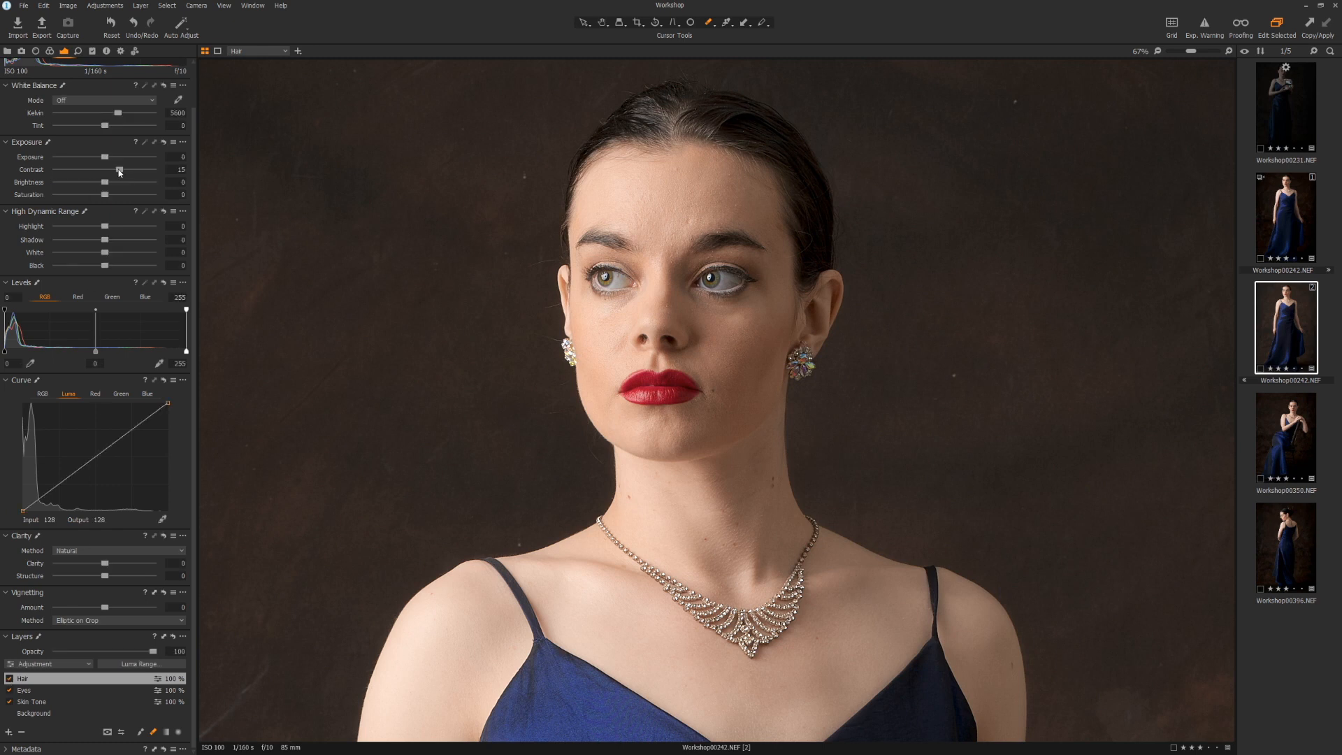
{"action": "left_click_drag", "start_coordinate": [120, 173], "coordinate": [125, 174]}
Step: Compare the portrait with the Hair layer off and on, leaving the layer enabled
{"action": "left_click", "coordinate": [11, 680]}
{"action": "left_click", "coordinate": [11, 680]}
{"action": "left_click", "coordinate": [11, 681]}
{"action": "left_click", "coordinate": [11, 680]}
Step: Add a new layer named Dress, fill its mask and check the mask over the full portrait
{"action": "key", "text": "ctrl+0"}
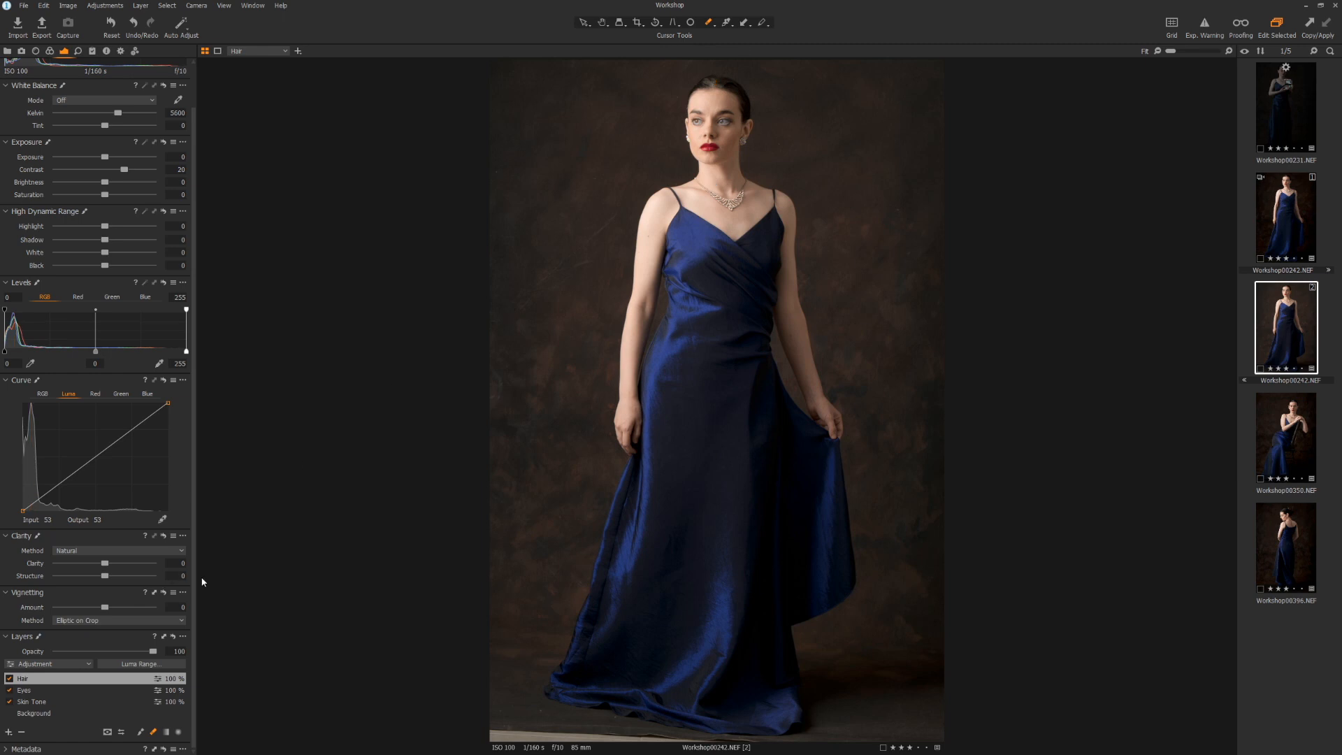
{"action": "left_click", "coordinate": [9, 732]}
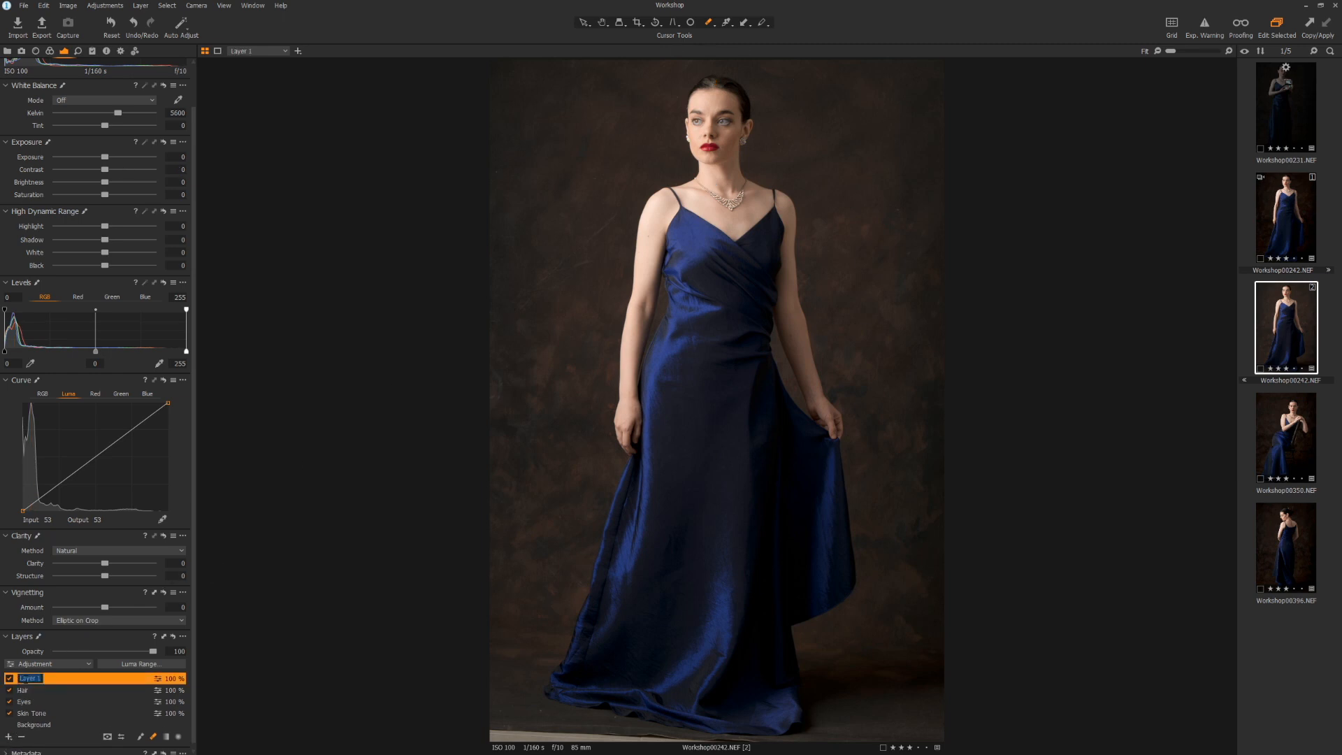
{"action": "type", "text": "Dress"}
{"action": "key", "text": "Return"}
{"action": "right_click", "coordinate": [120, 678]}
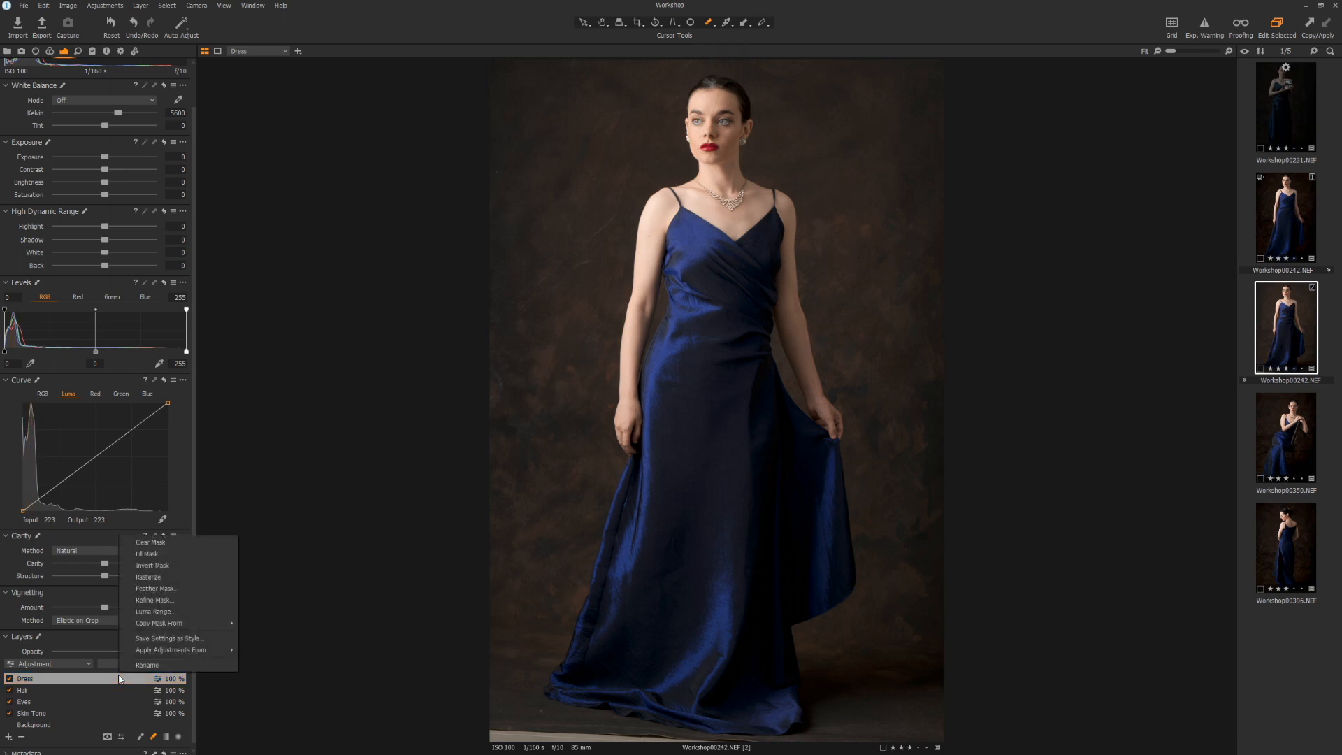
{"action": "left_click", "coordinate": [161, 555]}
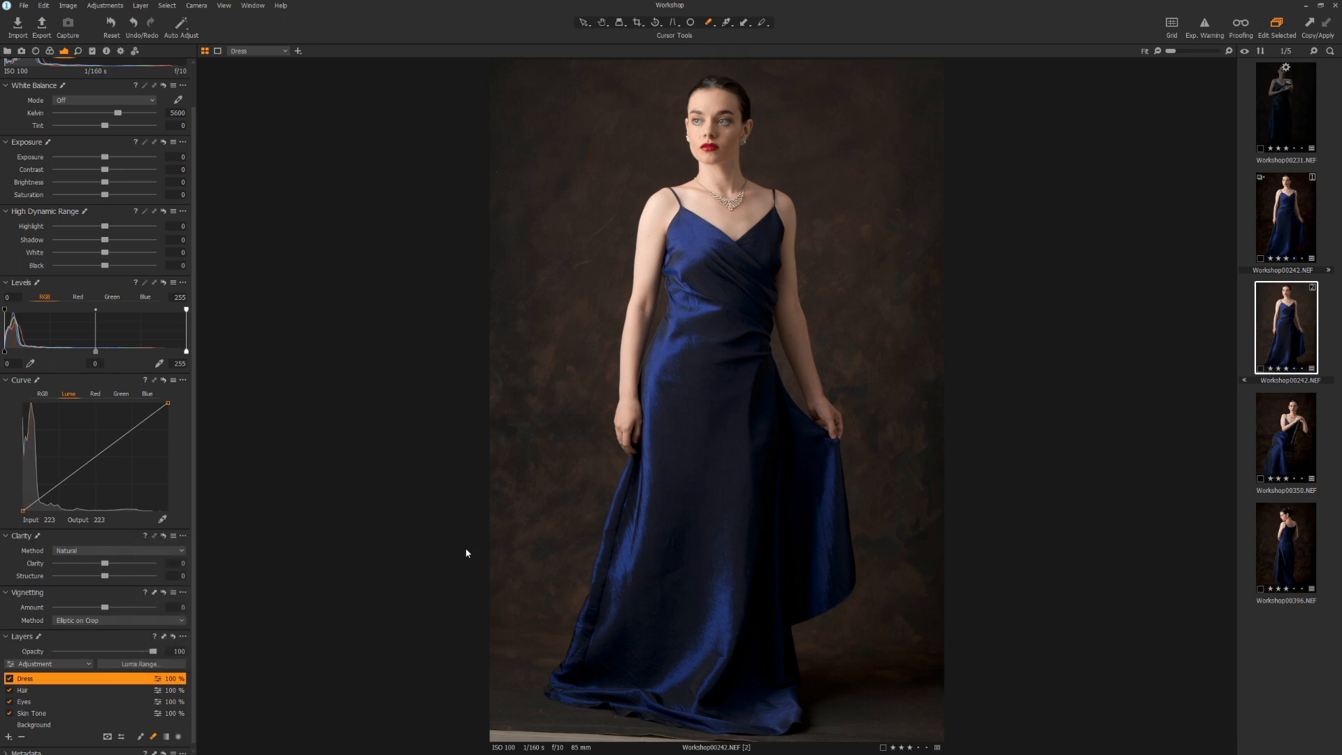
{"action": "key", "text": "m"}
{"action": "key", "text": "m"}
Step: Pick the dress's blue as the Skin Tone reference colour in the Color Editor on the Dress layer
{"action": "left_click", "coordinate": [50, 53]}
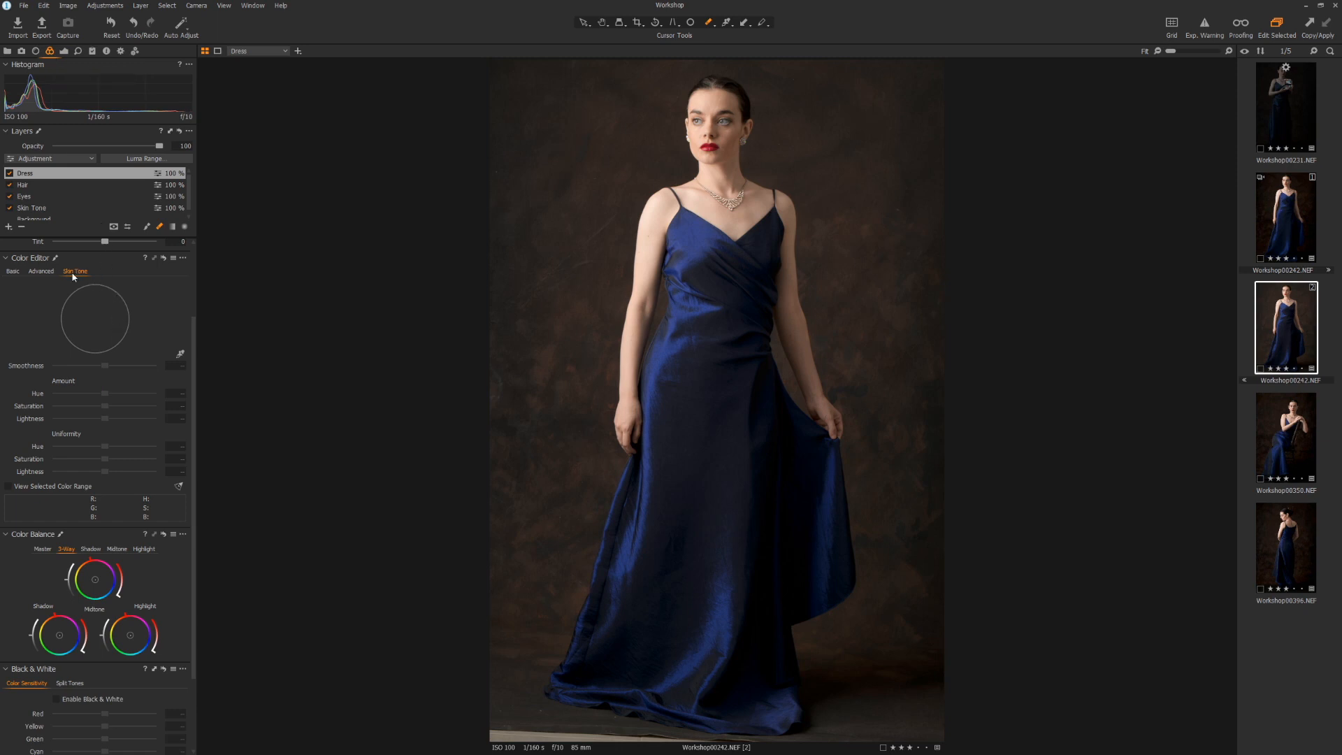
{"action": "left_click", "coordinate": [179, 355]}
{"action": "left_click", "coordinate": [41, 272]}
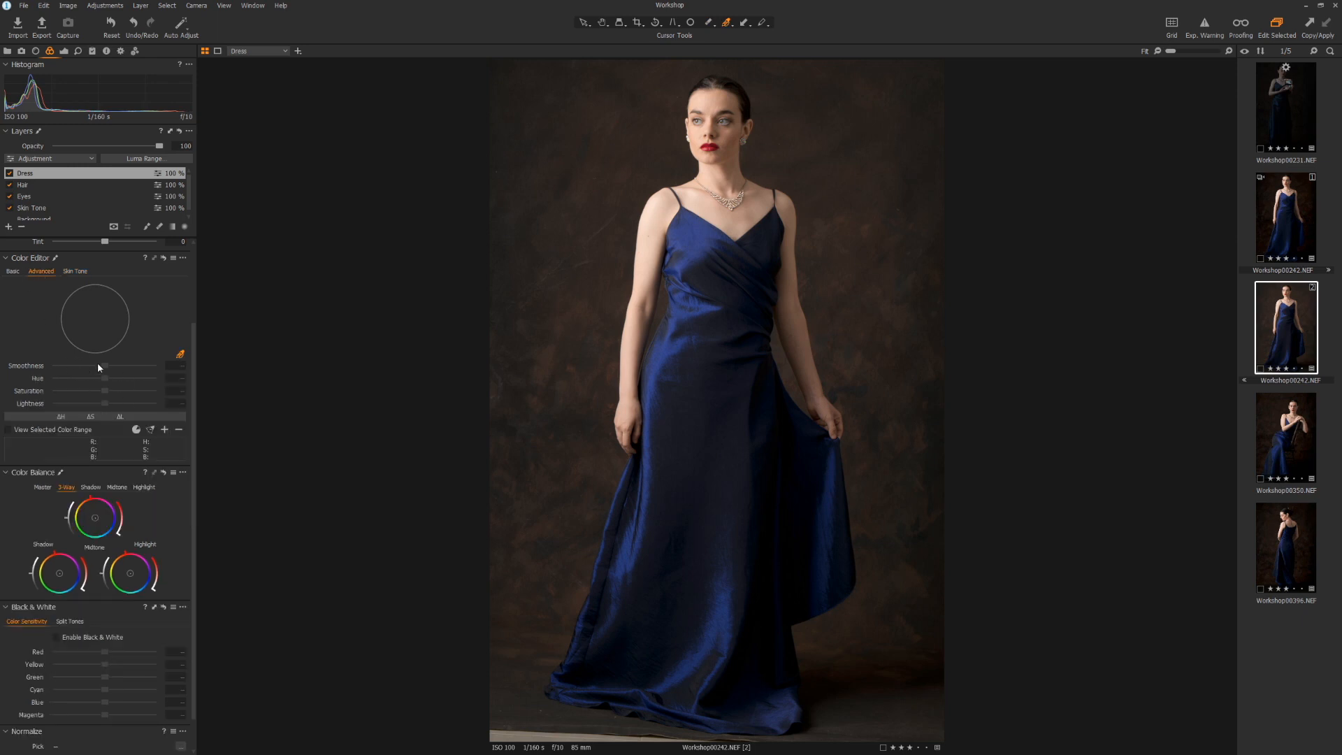
{"action": "left_click", "coordinate": [76, 272]}
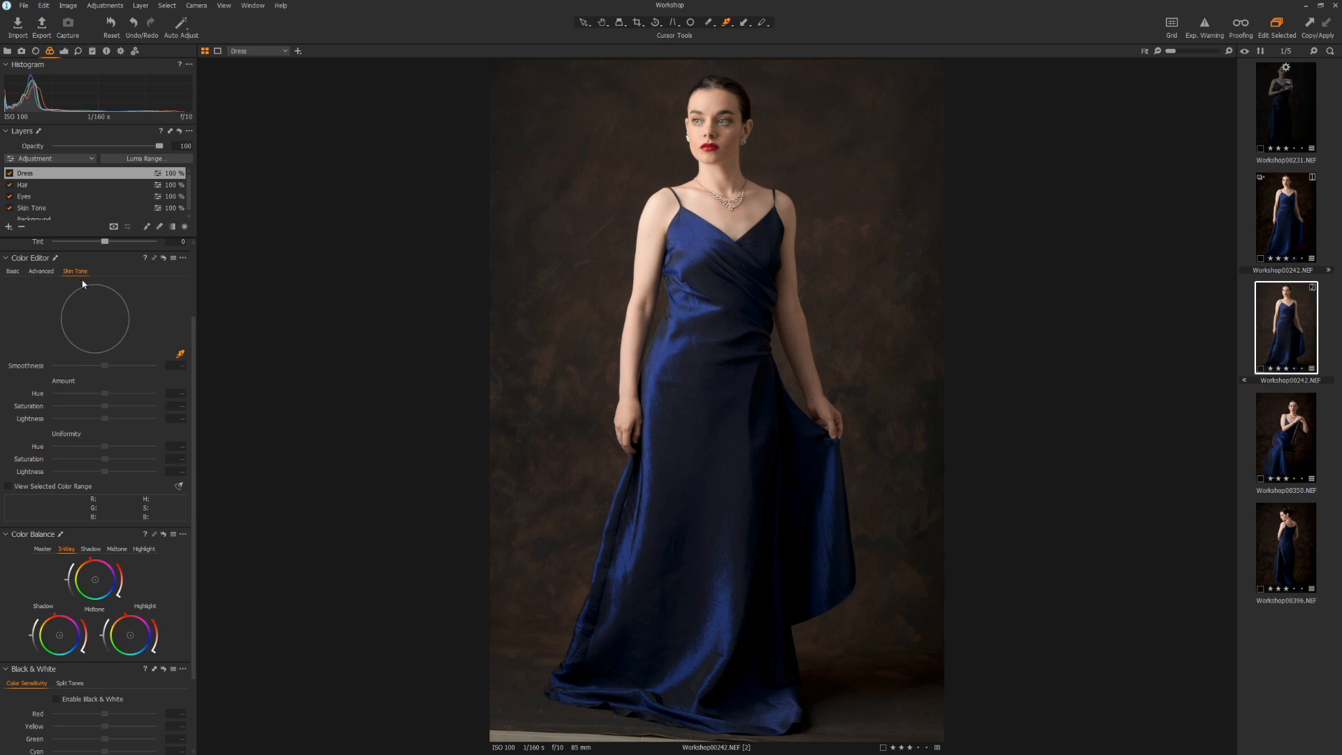
{"action": "left_click", "coordinate": [702, 242]}
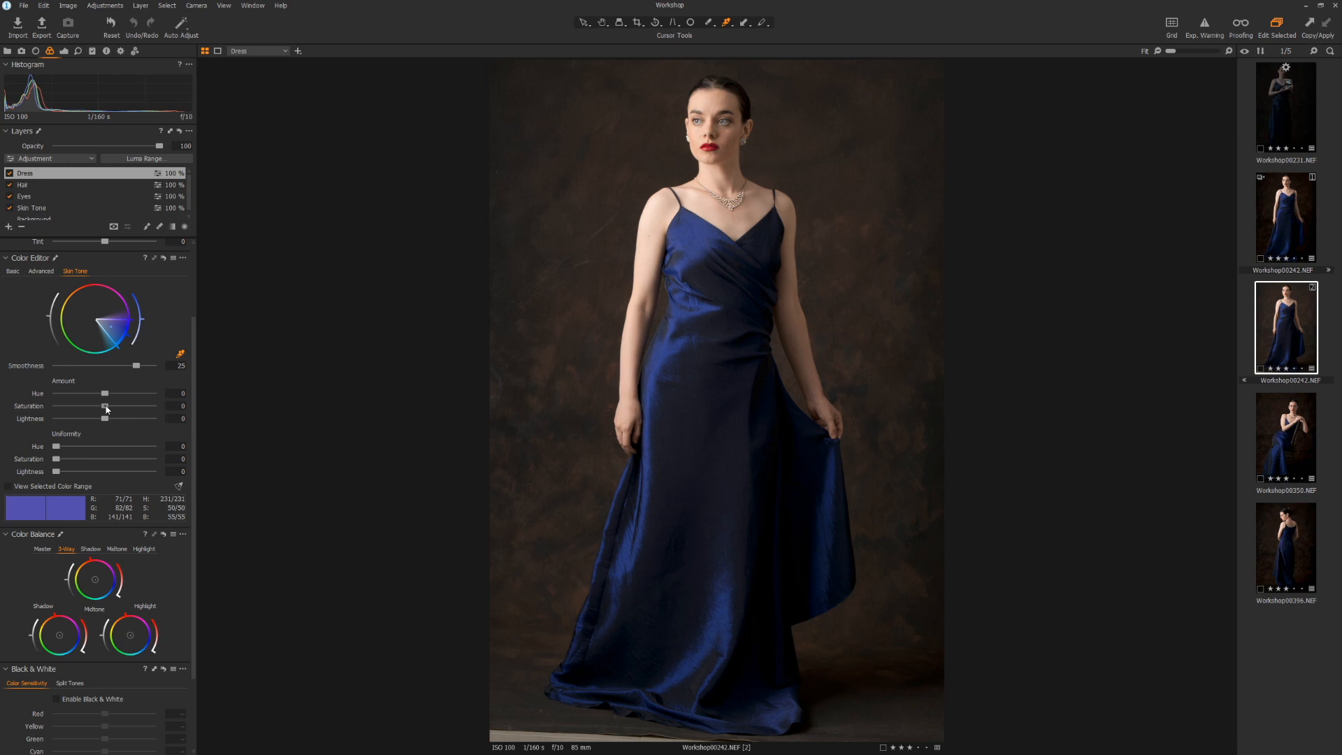
Step: Set the dress colour's amount to saturation 13.9 and lightness -3.7, and its uniformity to hue 21 and saturation 50
{"action": "left_click_drag", "start_coordinate": [105, 406], "coordinate": [128, 409]}
{"action": "left_click_drag", "start_coordinate": [105, 419], "coordinate": [91, 421]}
{"action": "left_click_drag", "start_coordinate": [89, 420], "coordinate": [88, 421]}
{"action": "mouse_move", "coordinate": [77, 449]}
{"action": "left_mouse_down"}
{"action": "mouse_move", "coordinate": [183, 449]}
{"action": "mouse_move", "coordinate": [55, 450]}
{"action": "mouse_move", "coordinate": [108, 433]}
{"action": "mouse_move", "coordinate": [81, 449]}
{"action": "left_mouse_up"}
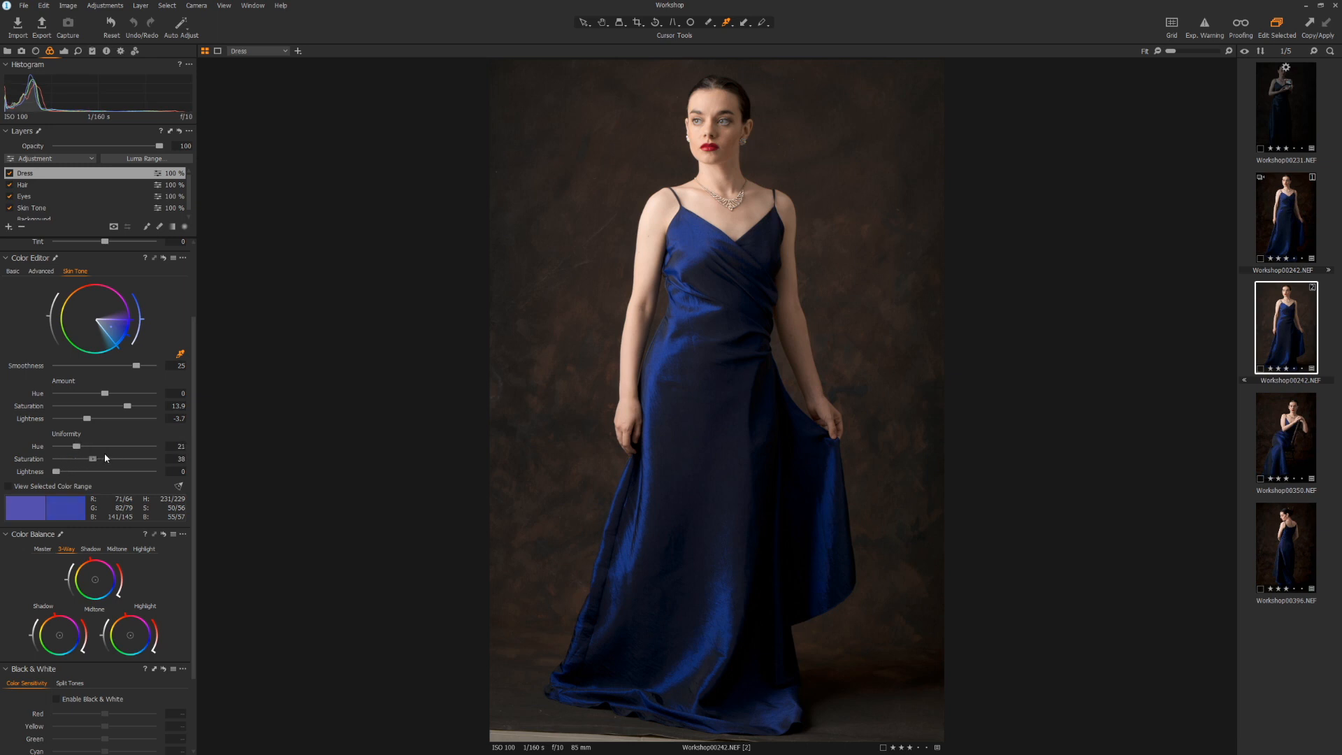
{"action": "left_click_drag", "start_coordinate": [152, 459], "coordinate": [105, 460]}
Step: Compare the portrait with the Dress layer off and on, leaving the layer enabled
{"action": "left_click", "coordinate": [9, 174]}
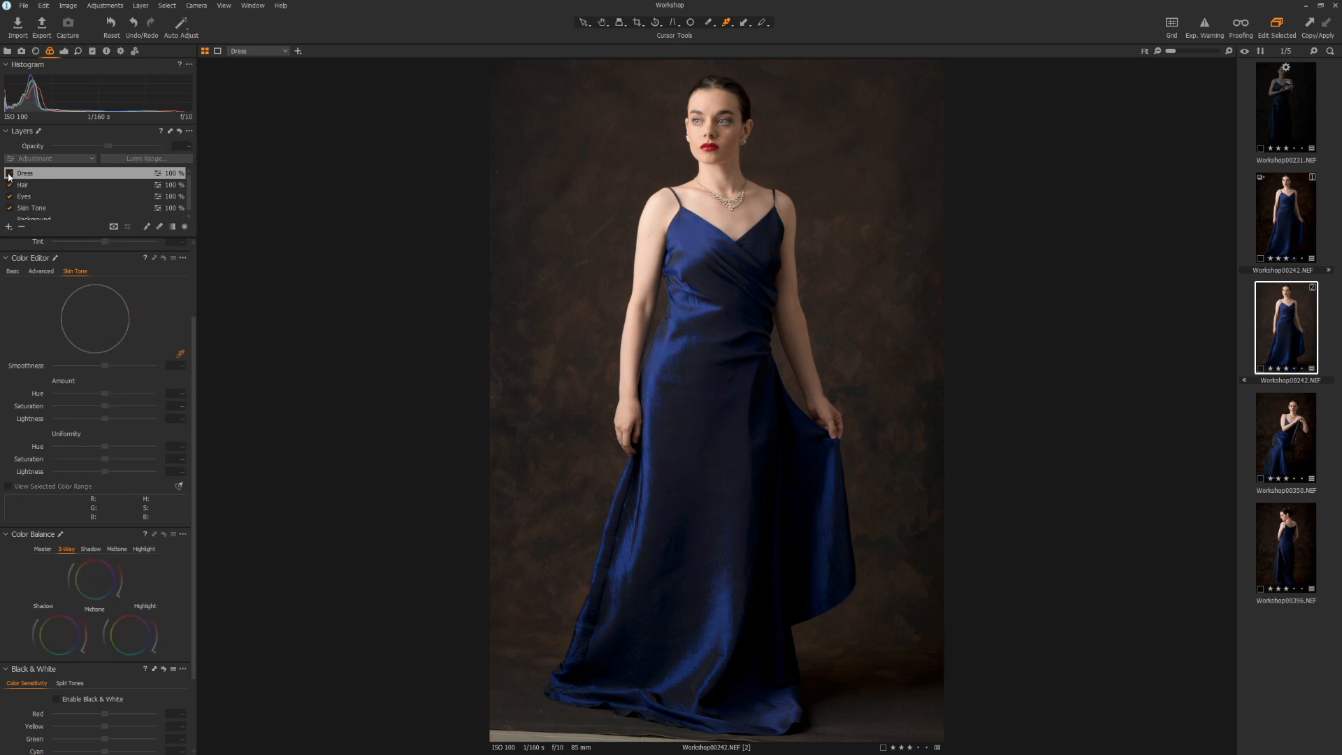
{"action": "left_click", "coordinate": [9, 173]}
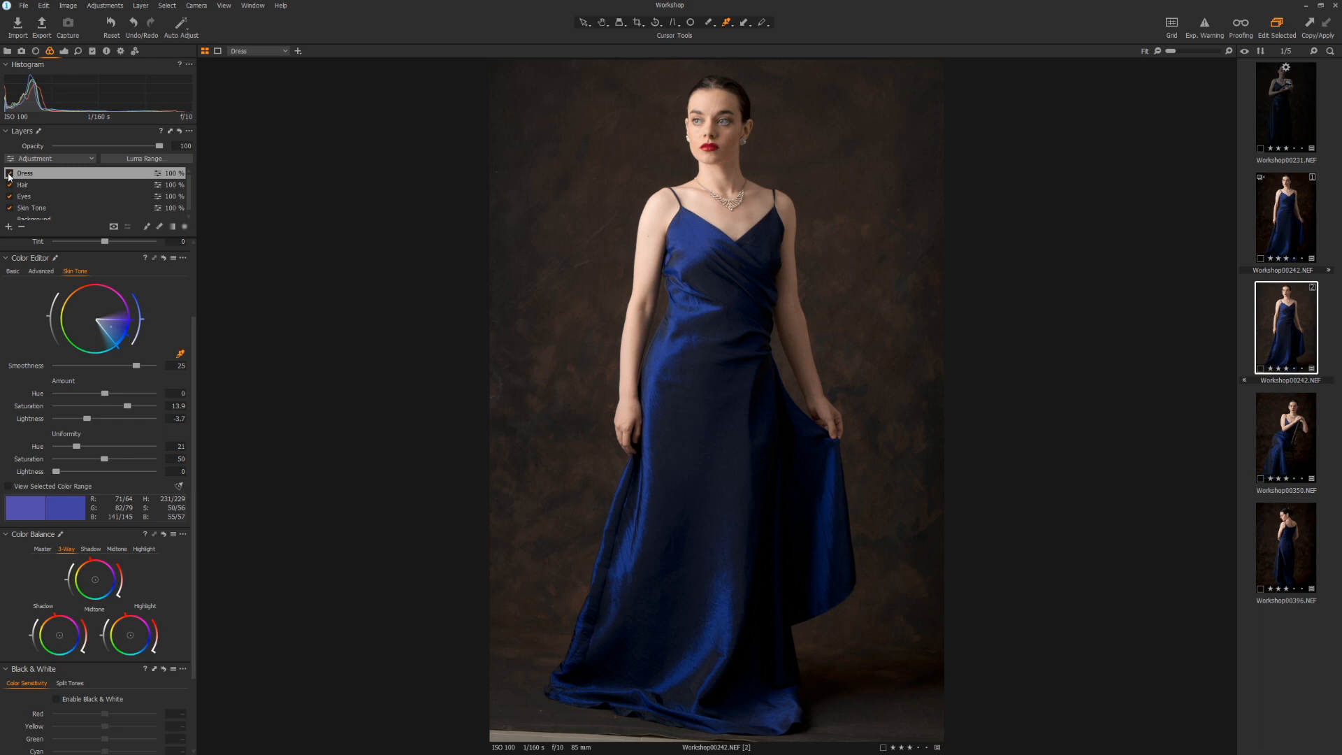
{"action": "left_click", "coordinate": [9, 173]}
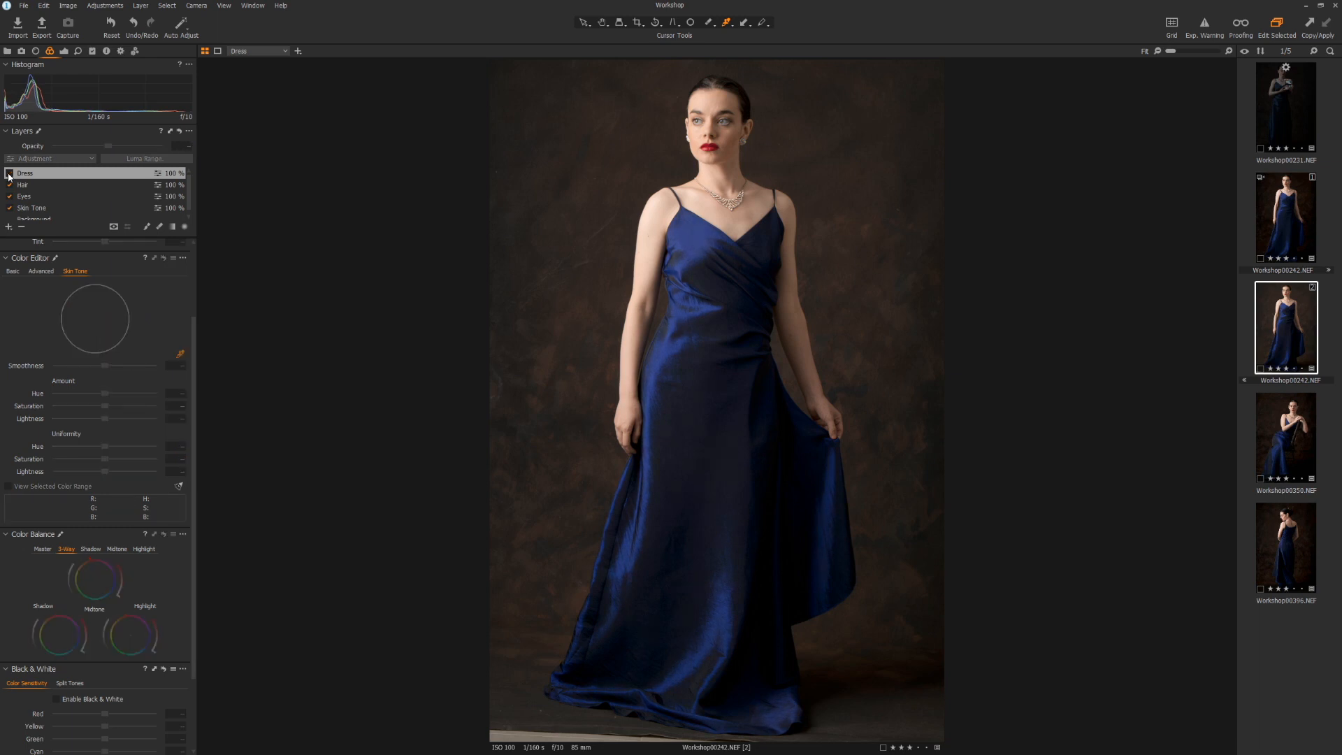
{"action": "left_click", "coordinate": [9, 173]}
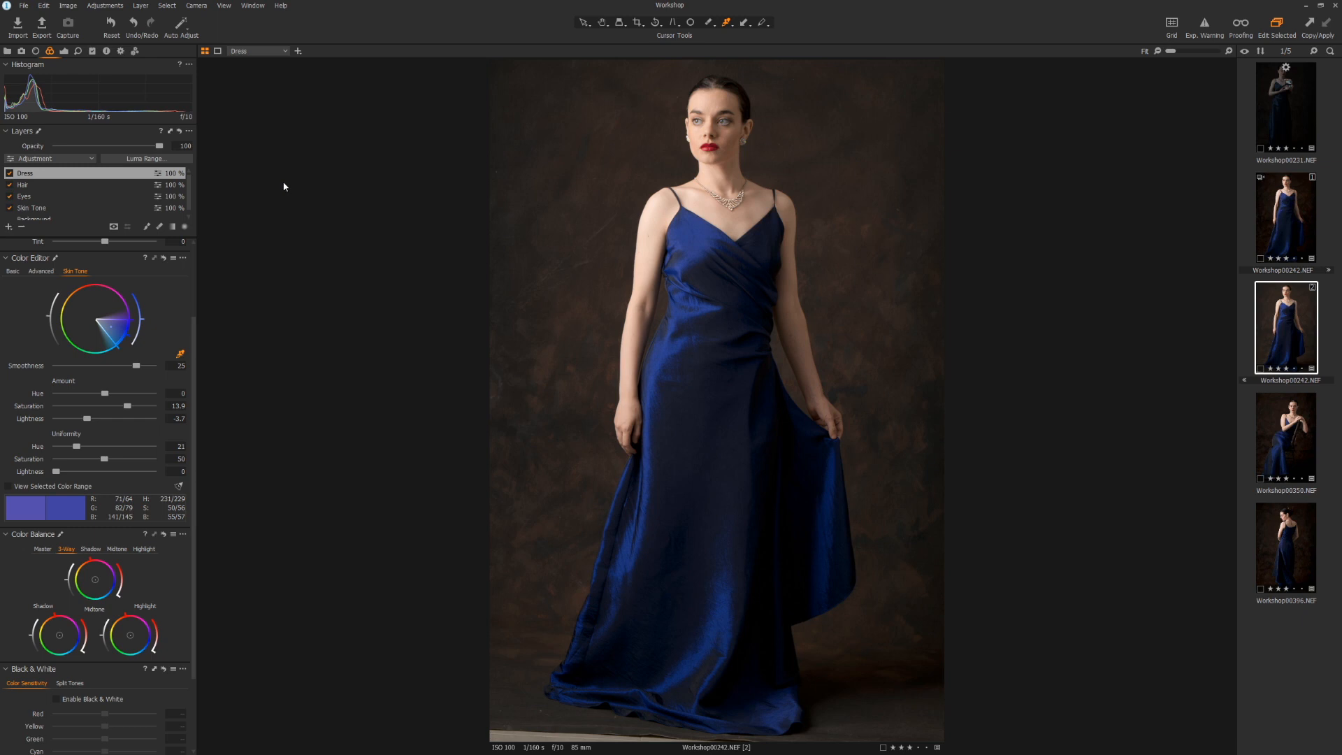
Step: Compare the edited portrait with its fully reset version and with the Dress layer's Color Editor changes off, keeping all adjustments
{"action": "left_click", "coordinate": [113, 23]}
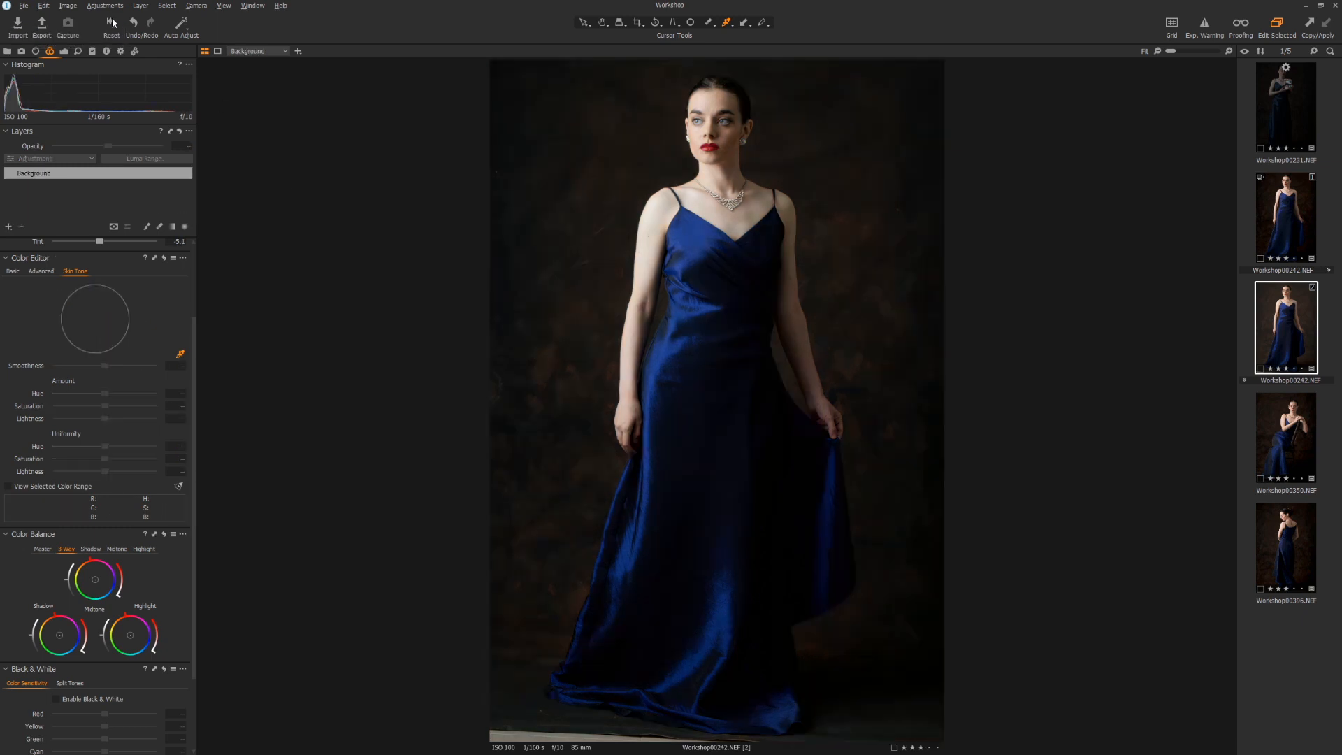
{"action": "key", "text": "ctrl+z"}
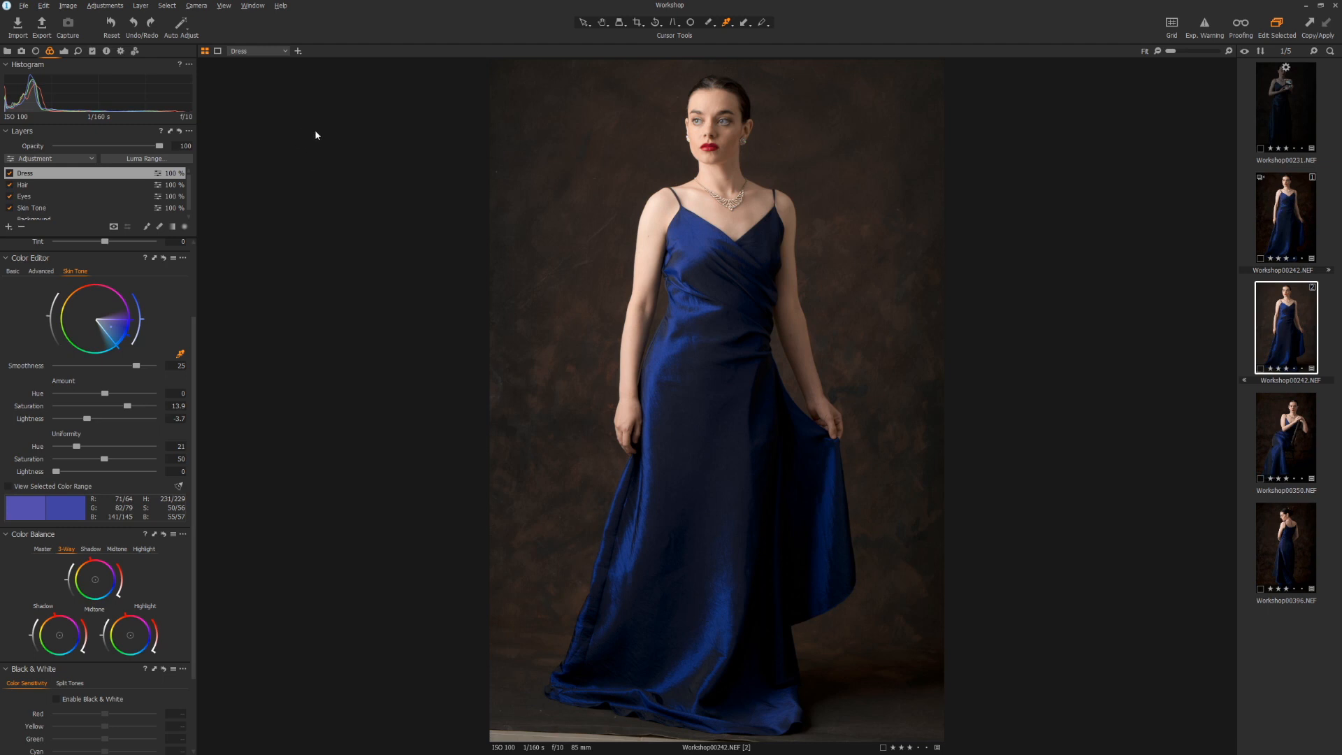
{"action": "left_click", "coordinate": [110, 24]}
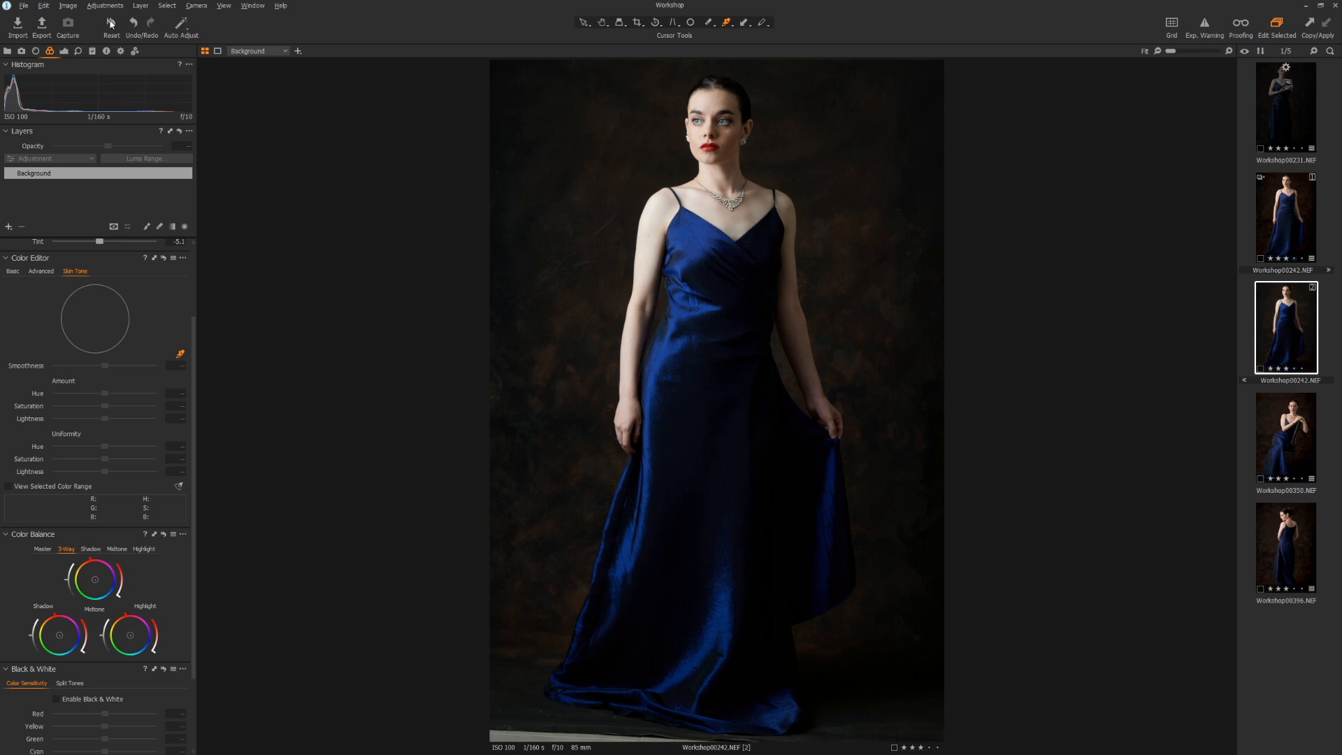
{"action": "key", "text": "ctrl+z"}
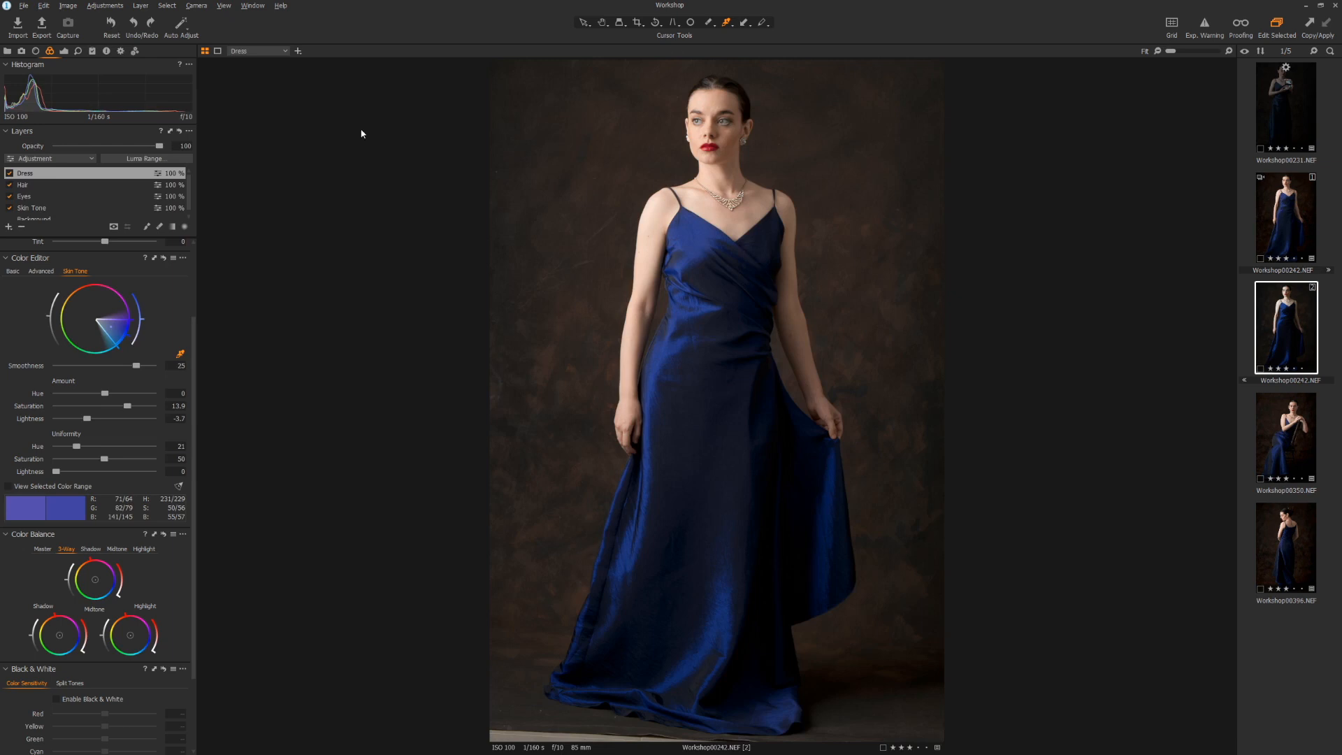
{"action": "left_click", "coordinate": [164, 258]}
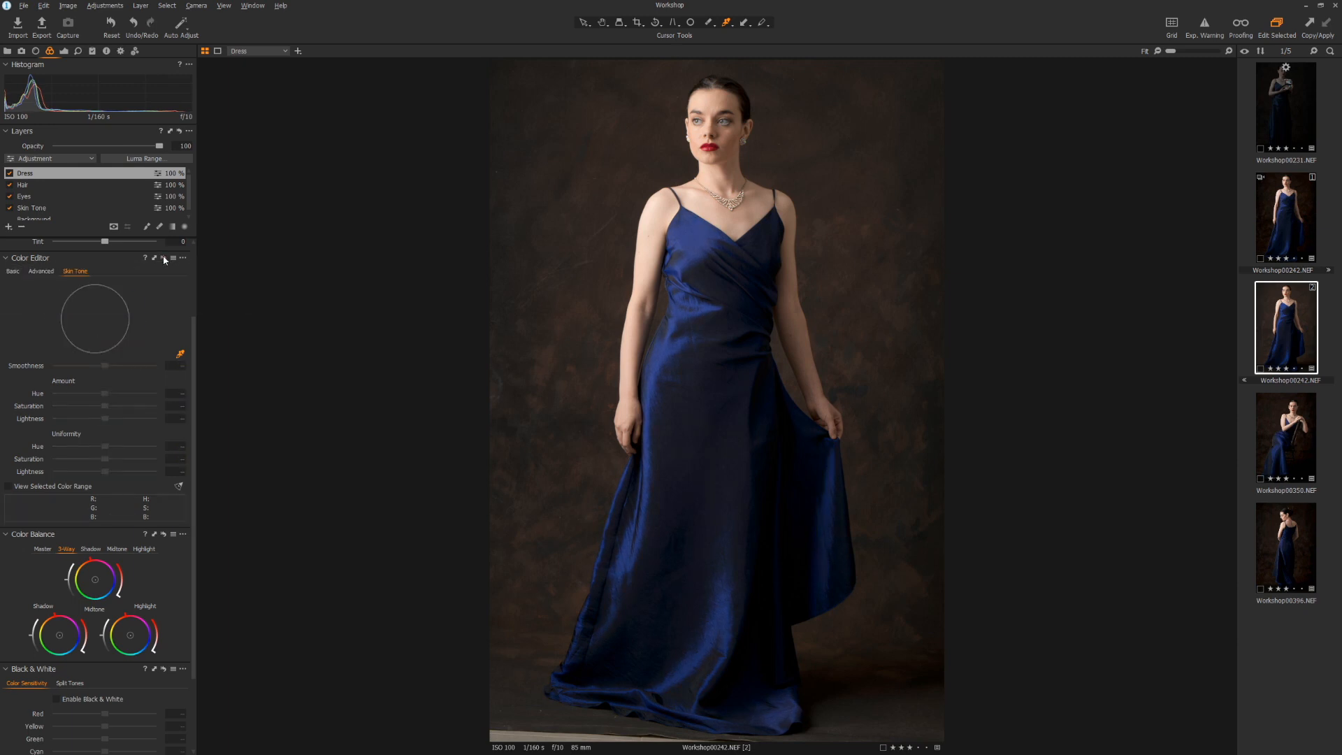
{"action": "left_click", "coordinate": [164, 258], "text": "alt"}
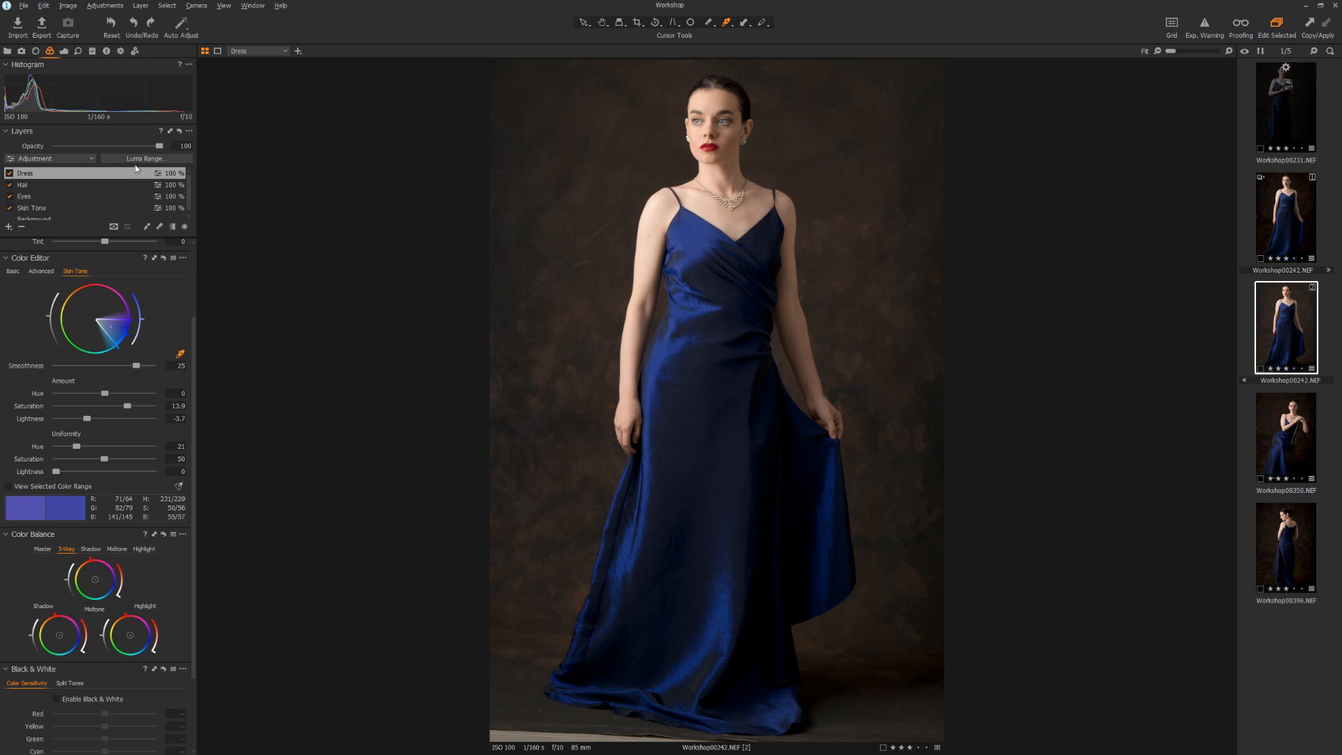
Step: Add a new layer named BG above the Dress layer
{"action": "left_click", "coordinate": [9, 227]}
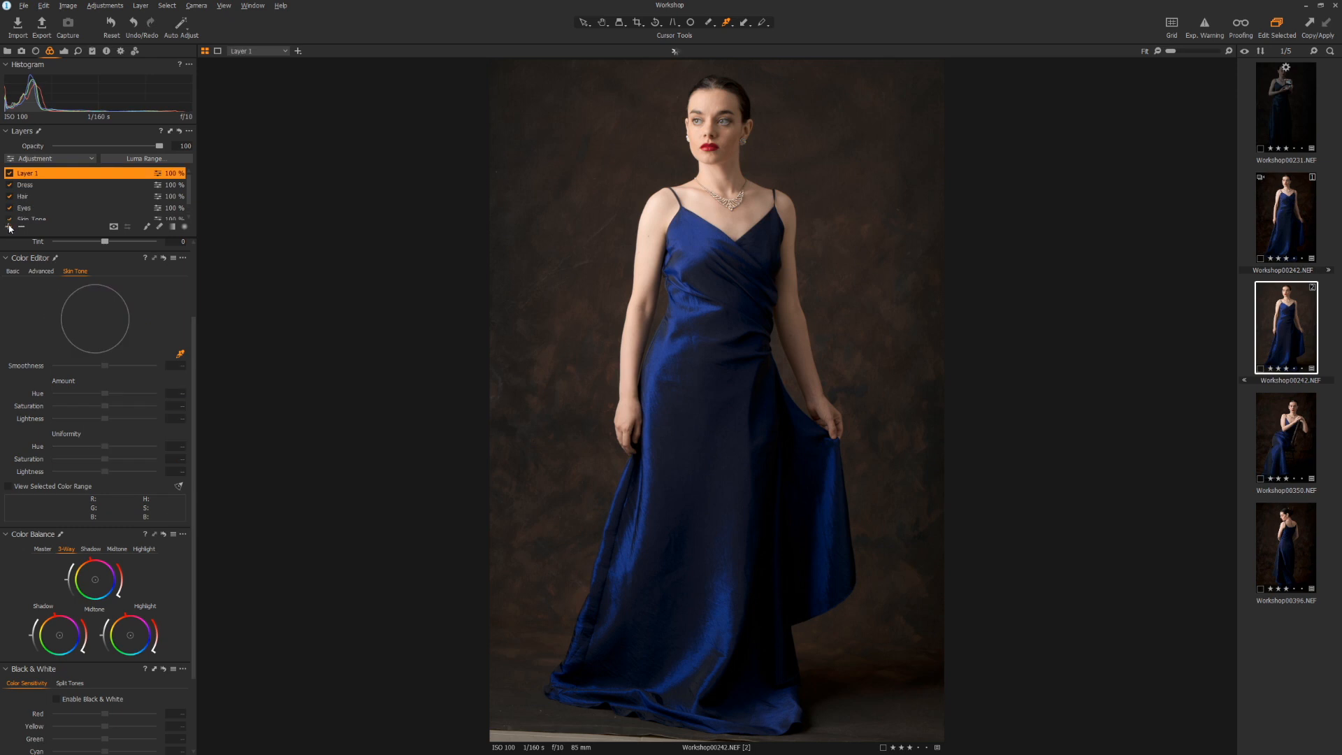
{"action": "double_click", "coordinate": [31, 172]}
{"action": "type", "text": "BG"}
{"action": "key", "text": "Return"}
Step: Check the Skin Tone layer's mask and copy it to the BG layer
{"action": "scroll", "coordinate": [63, 208], "scroll_direction": "down", "scroll_amount": 1}
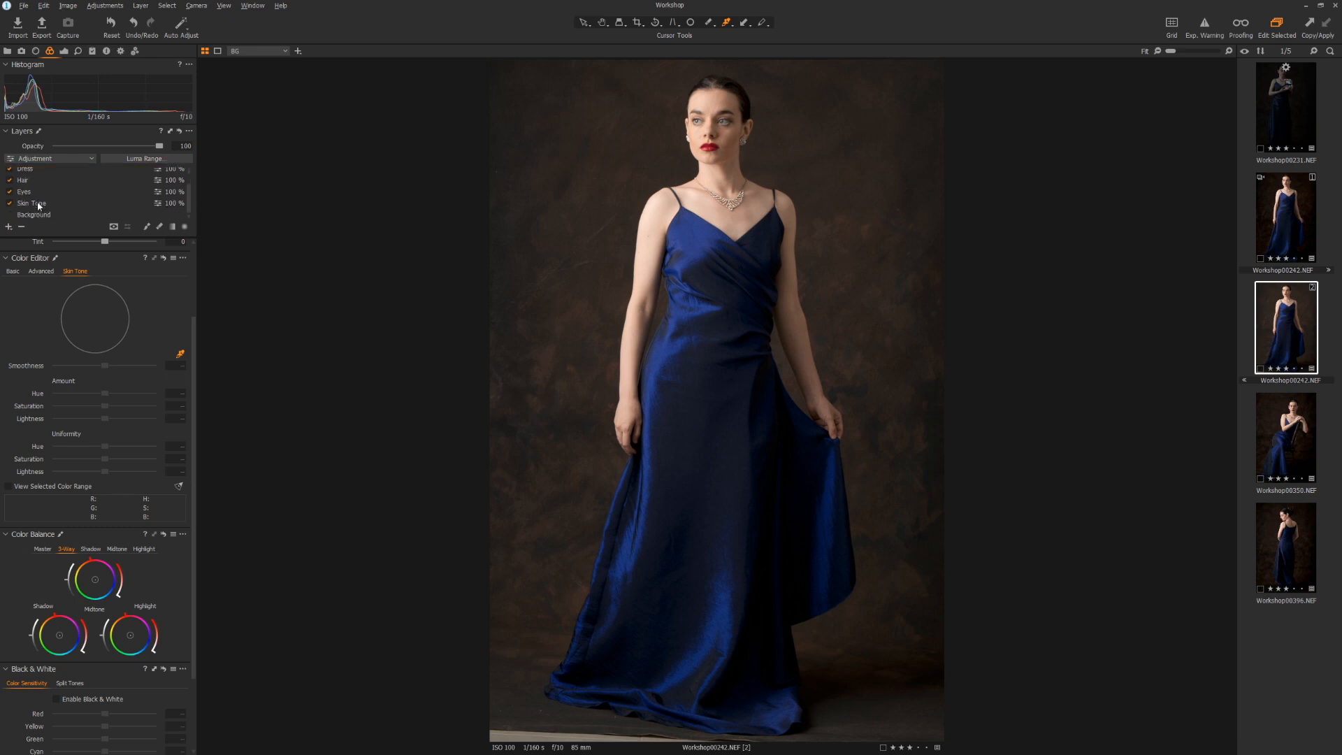
{"action": "left_click", "coordinate": [39, 205]}
{"action": "key", "text": "m"}
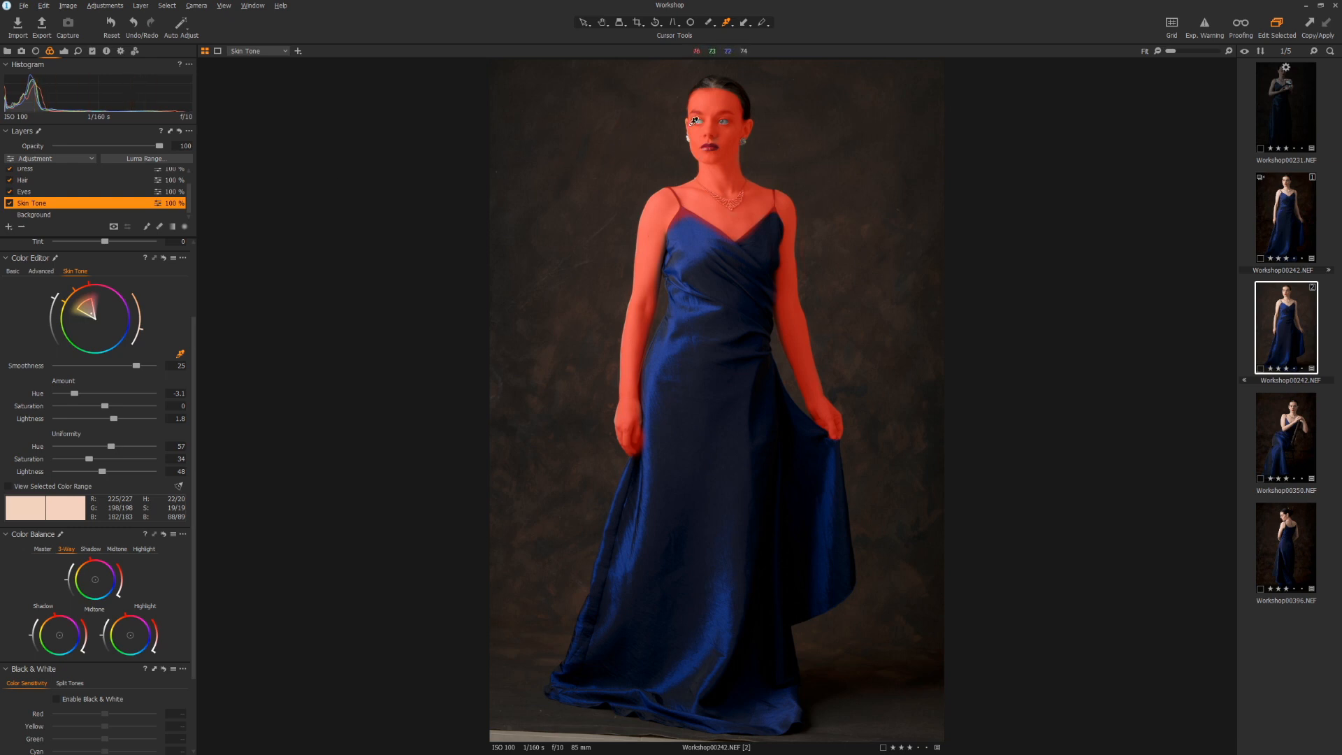
{"action": "scroll", "coordinate": [102, 200], "scroll_direction": "up", "scroll_amount": 2}
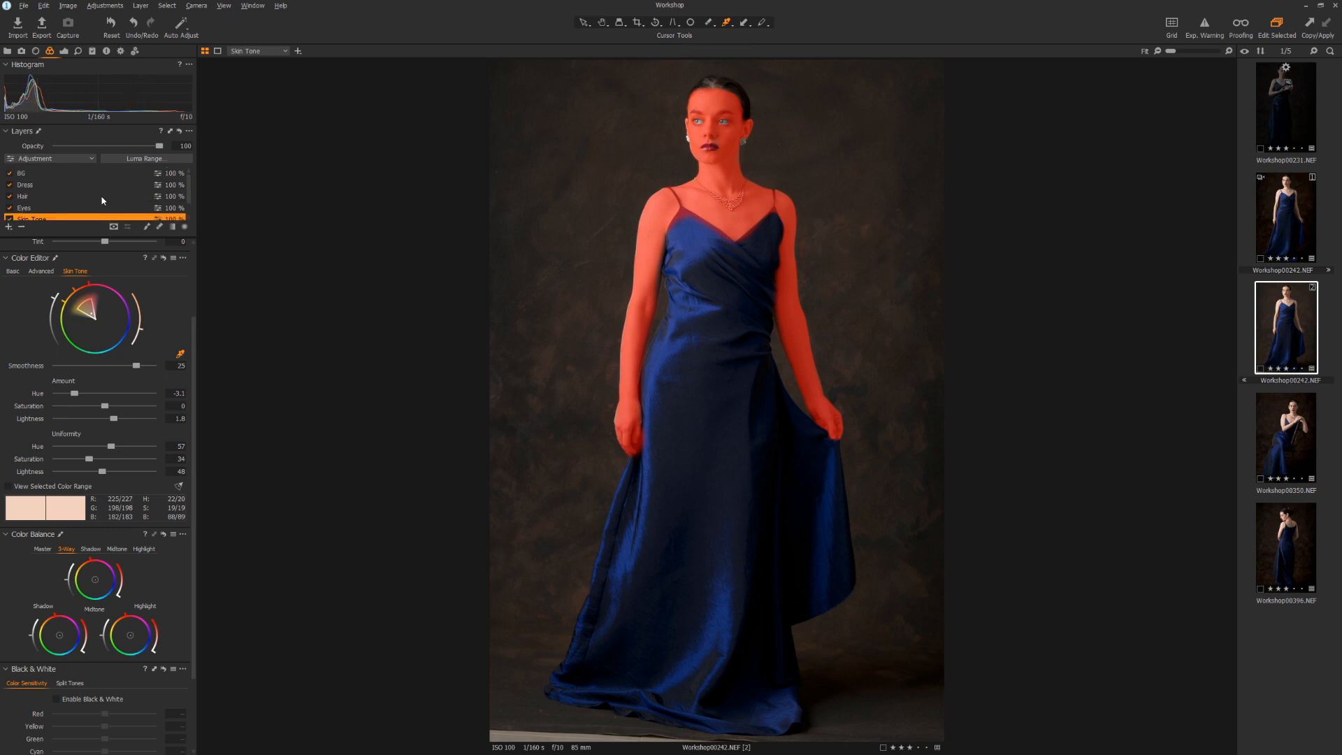
{"action": "left_click", "coordinate": [49, 175]}
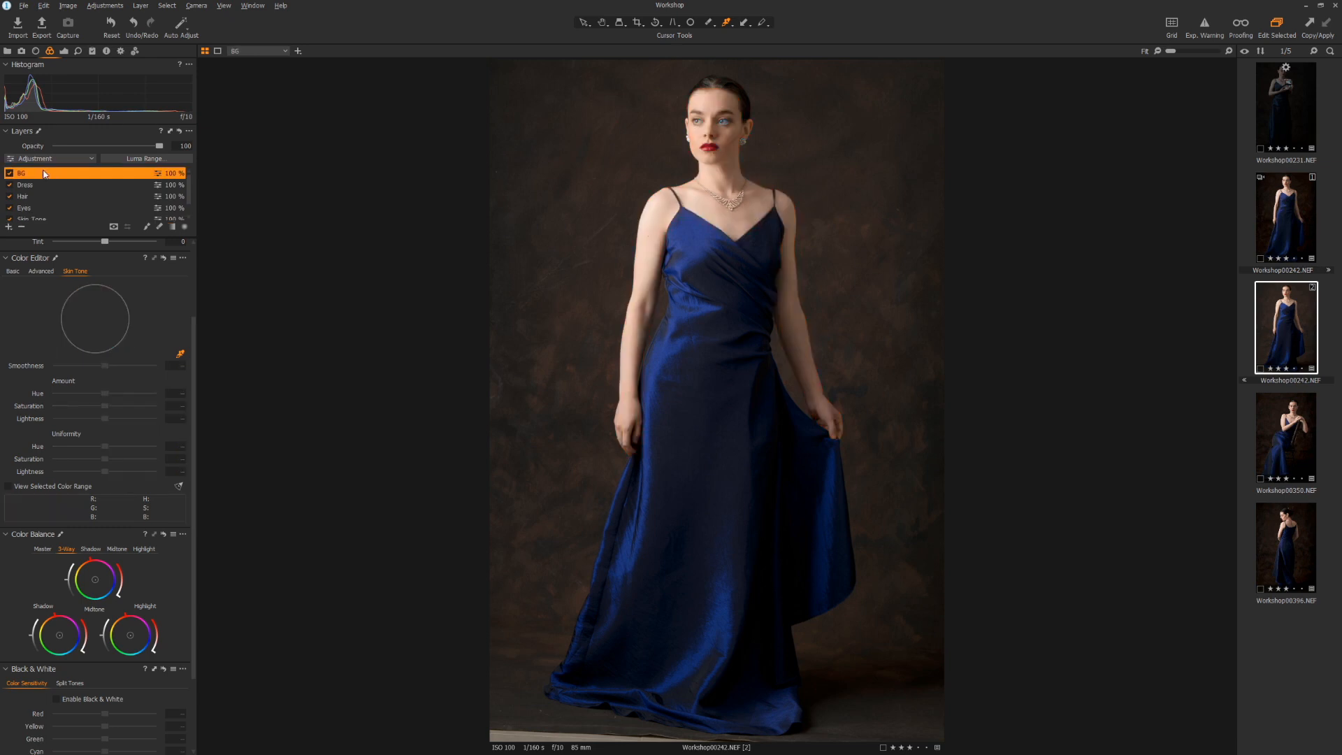
{"action": "right_click", "coordinate": [51, 177]}
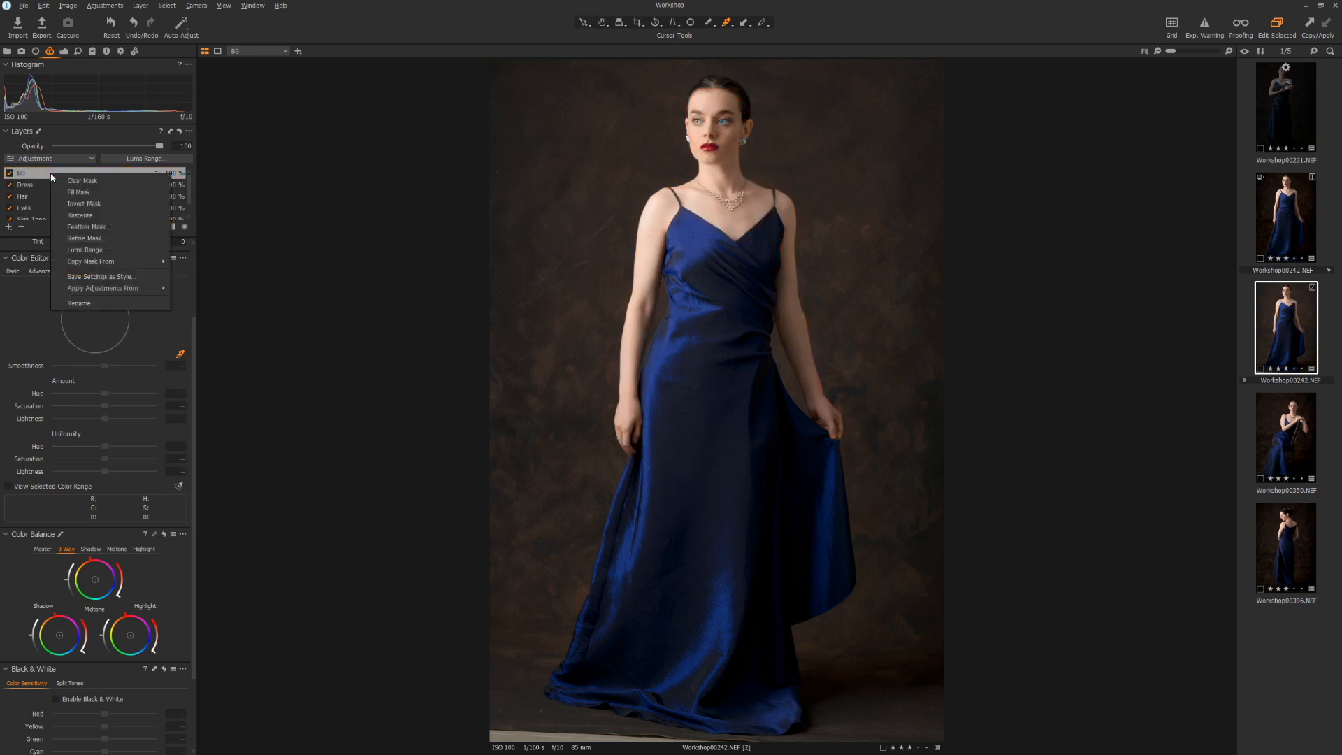
{"action": "mouse_move", "coordinate": [96, 265]}
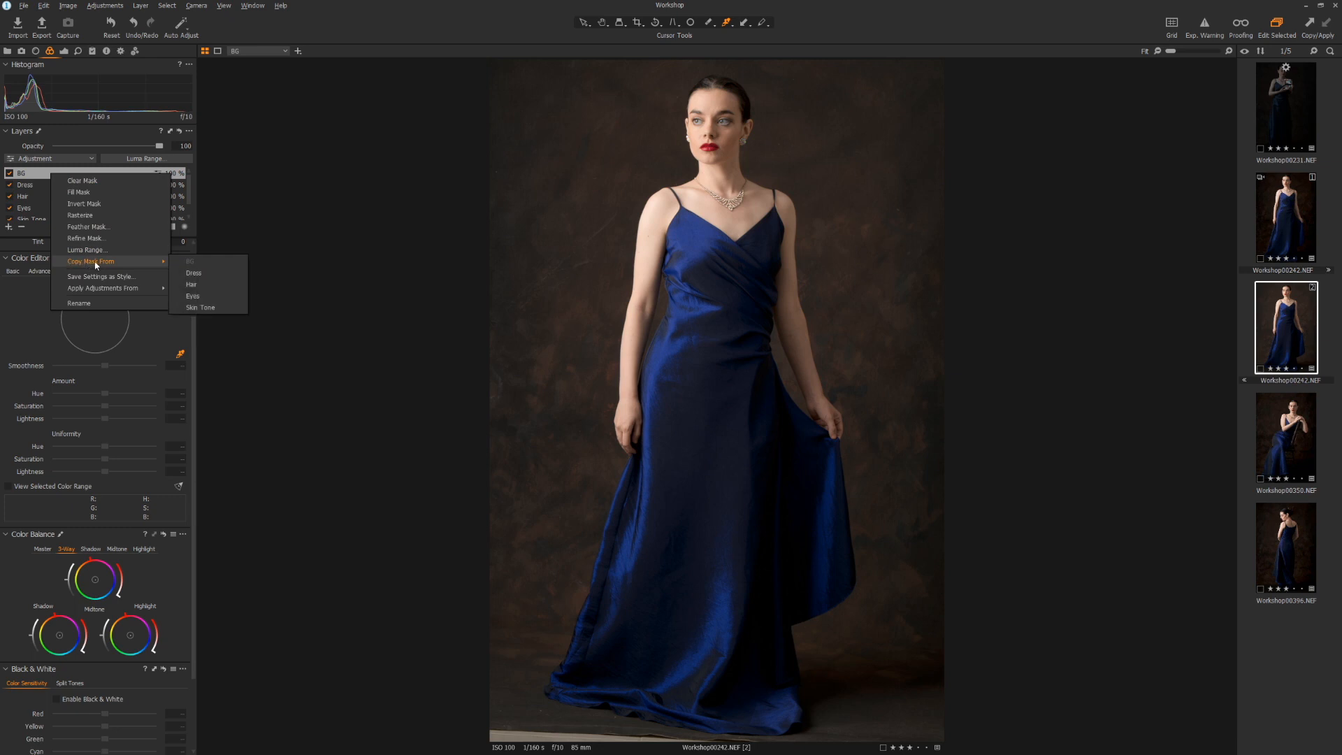
{"action": "left_click", "coordinate": [200, 308]}
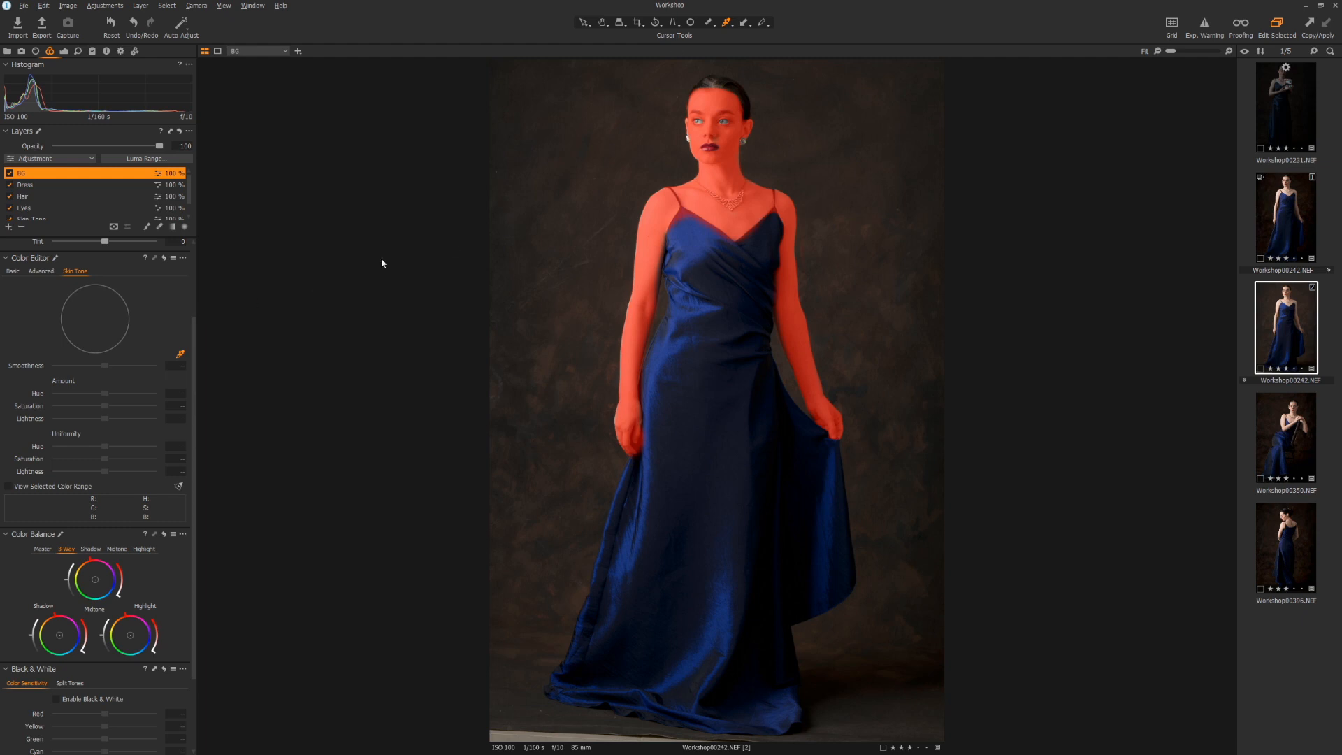
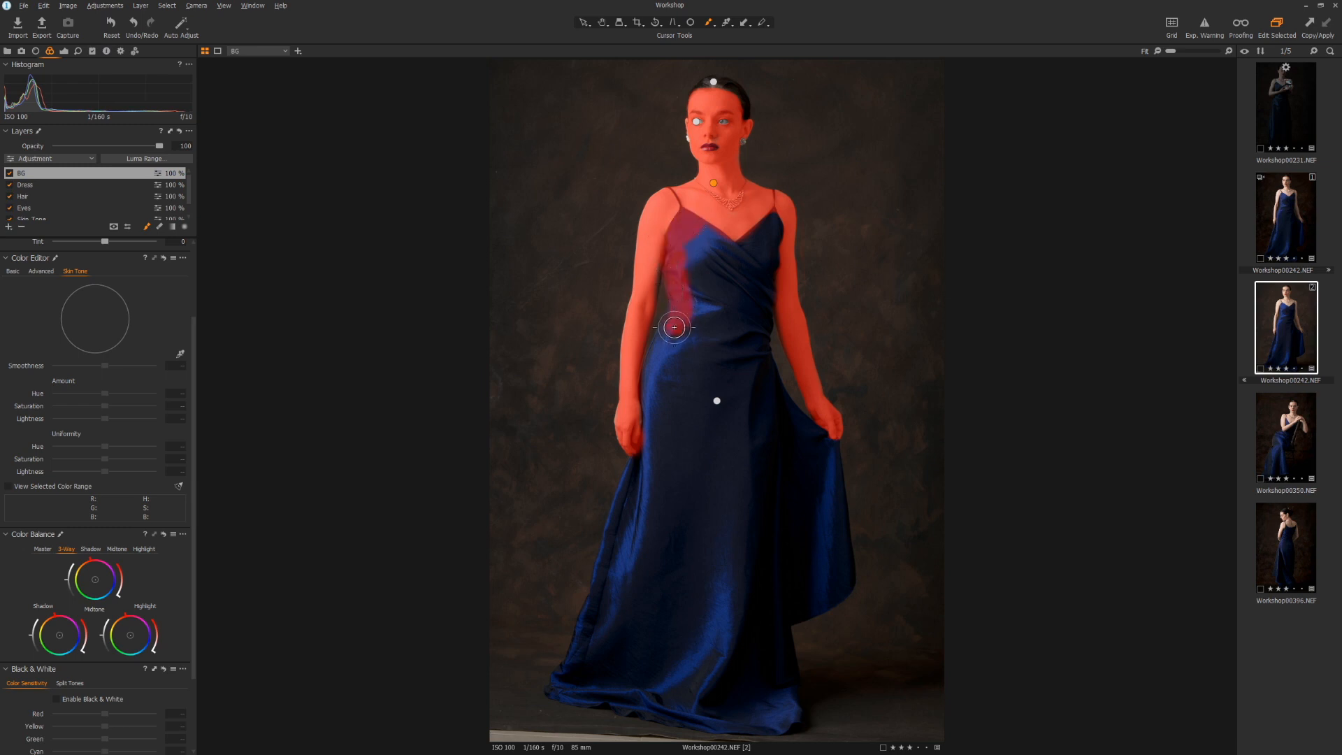
Step: Brush the BG mask over the hair and around the inside edge of the dress, and fill the enclosed area
{"action": "mouse_move", "coordinate": [654, 375]}
{"action": "left_mouse_down"}
{"action": "mouse_move", "coordinate": [582, 653]}
{"action": "mouse_move", "coordinate": [559, 687]}
{"action": "mouse_move", "coordinate": [675, 714]}
{"action": "mouse_move", "coordinate": [791, 718]}
{"action": "mouse_move", "coordinate": [780, 618]}
{"action": "mouse_move", "coordinate": [845, 583]}
{"action": "mouse_move", "coordinate": [842, 521]}
{"action": "mouse_move", "coordinate": [830, 443]}
{"action": "mouse_move", "coordinate": [778, 405]}
{"action": "mouse_move", "coordinate": [770, 305]}
{"action": "left_mouse_up"}
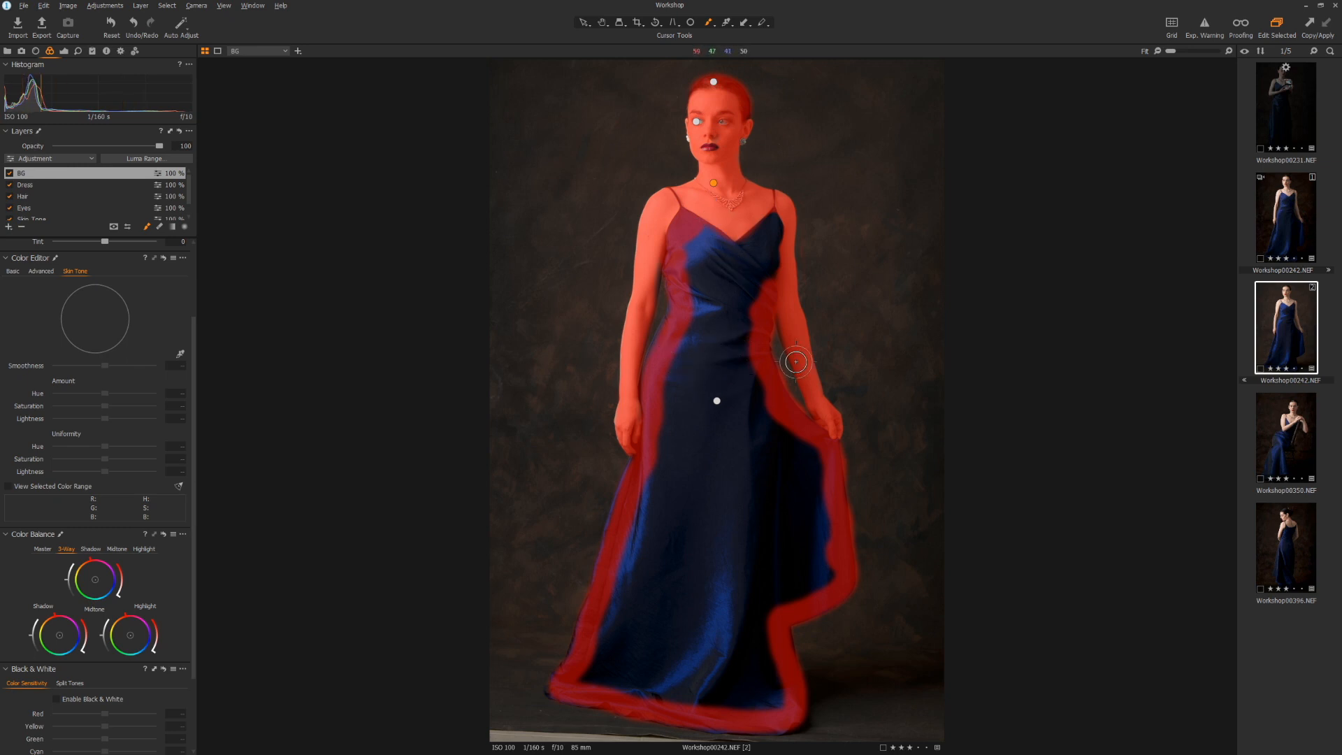
{"action": "right_click", "coordinate": [78, 175]}
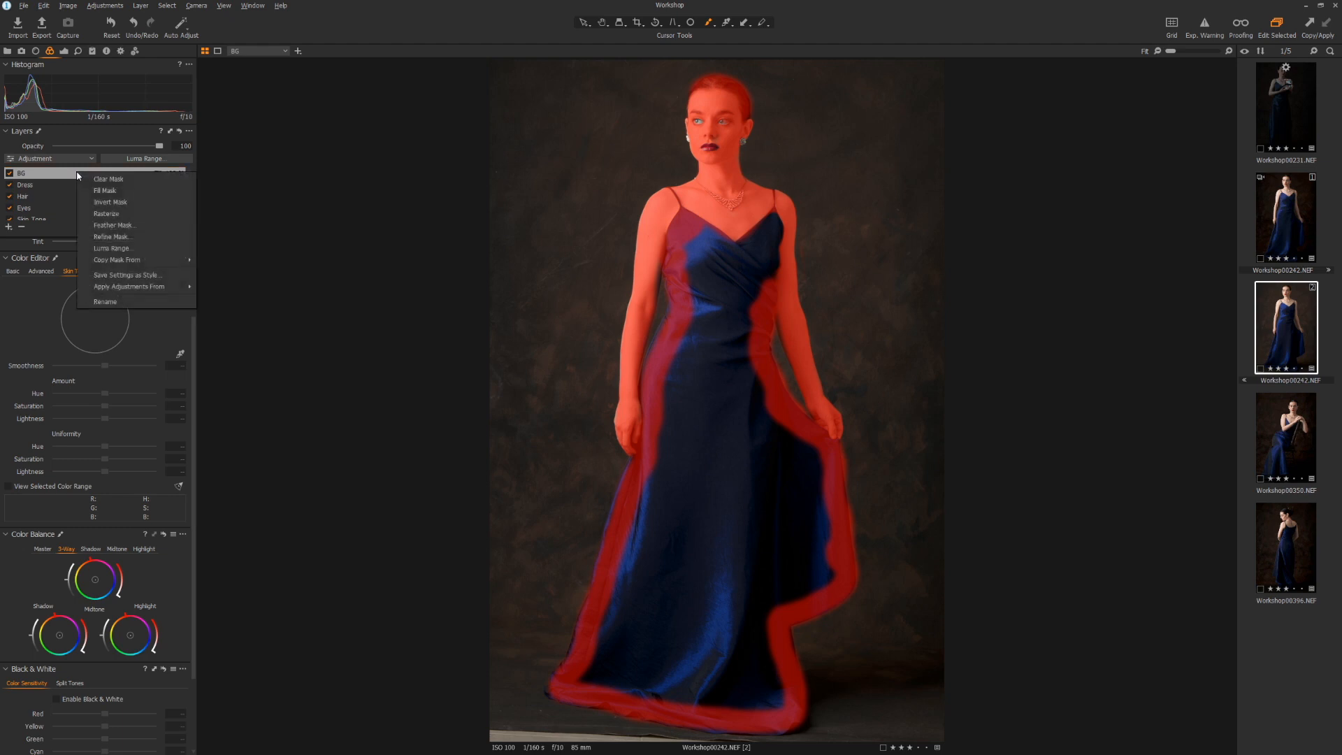
{"action": "left_click", "coordinate": [108, 191]}
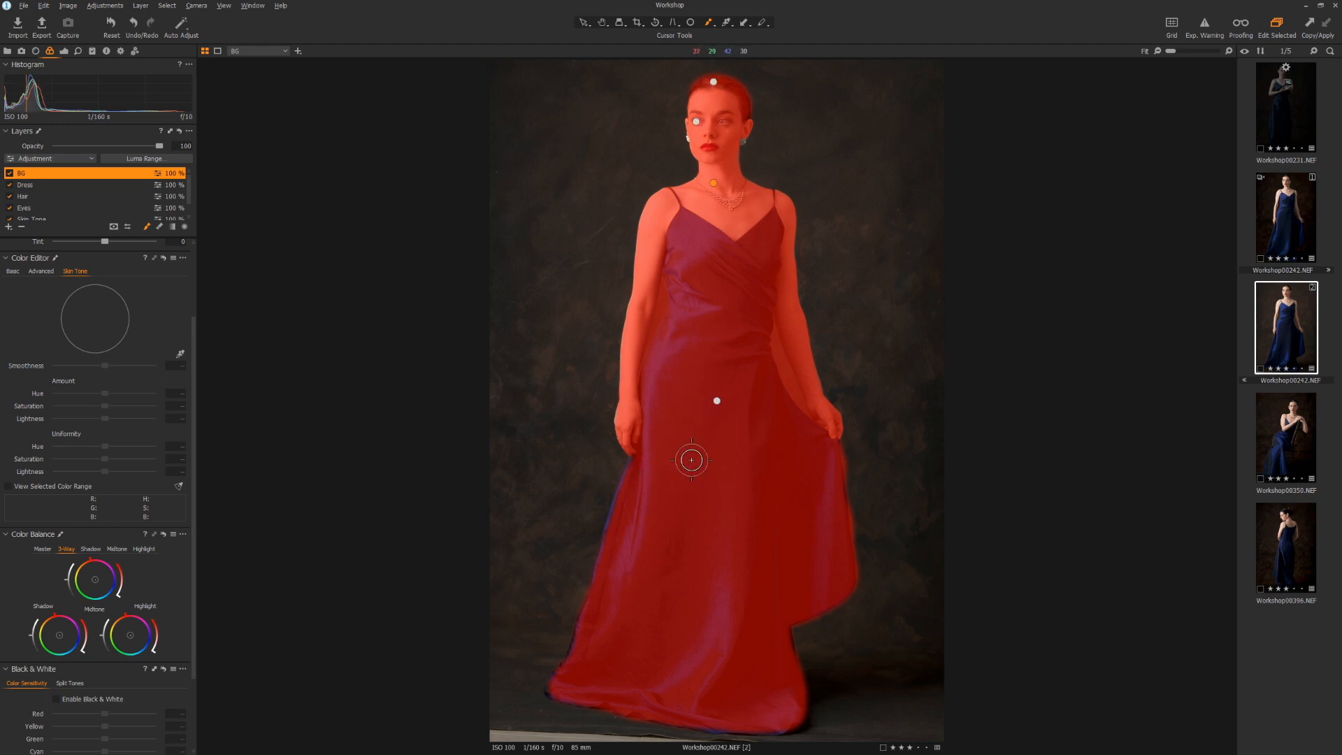
Step: With a smaller brush, extend the BG mask over the uncovered fabric along the dress's left edge and hem
{"action": "scroll", "coordinate": [642, 491], "scroll_direction": "up", "scroll_amount": 3}
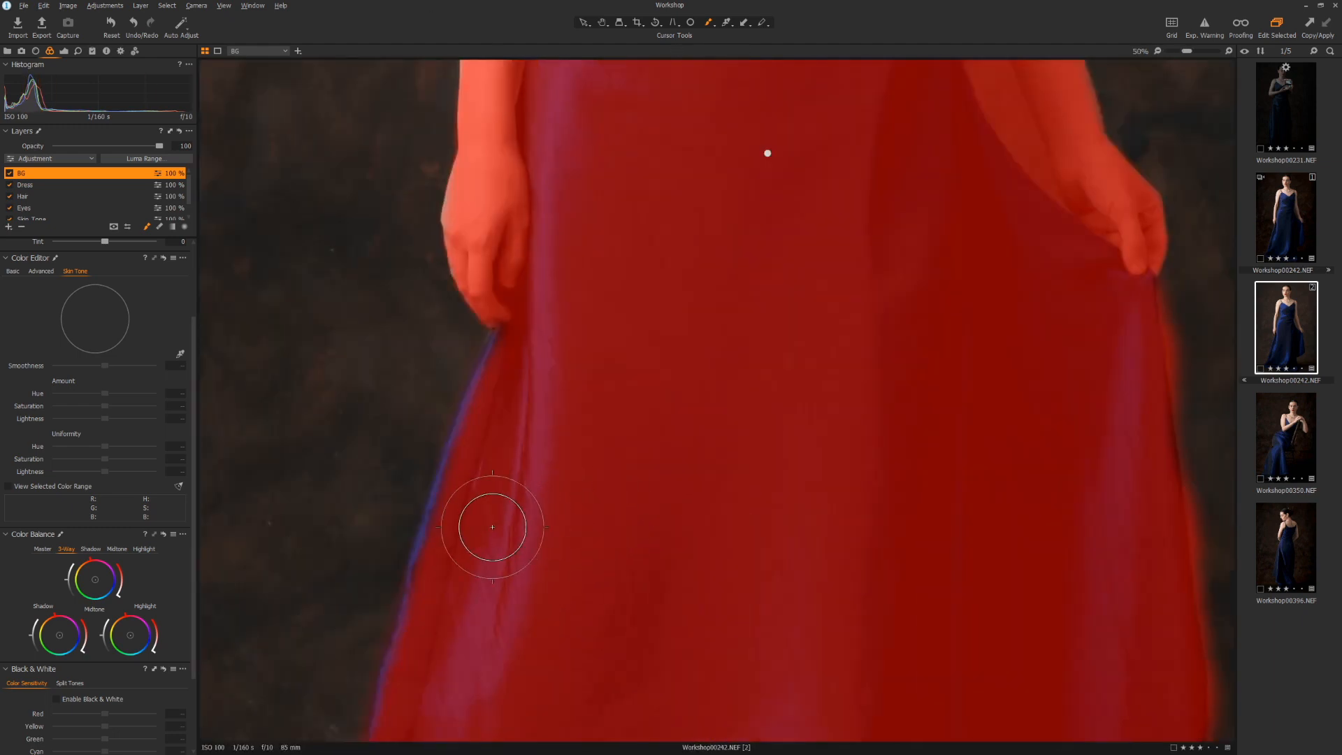
{"action": "key", "text": "bracketleft"}
{"action": "key", "text": "bracketleft"}
{"action": "key", "text": "bracketleft"}
{"action": "key", "text": "bracketleft"}
{"action": "key", "text": "bracketleft"}
{"action": "key", "text": "bracketleft"}
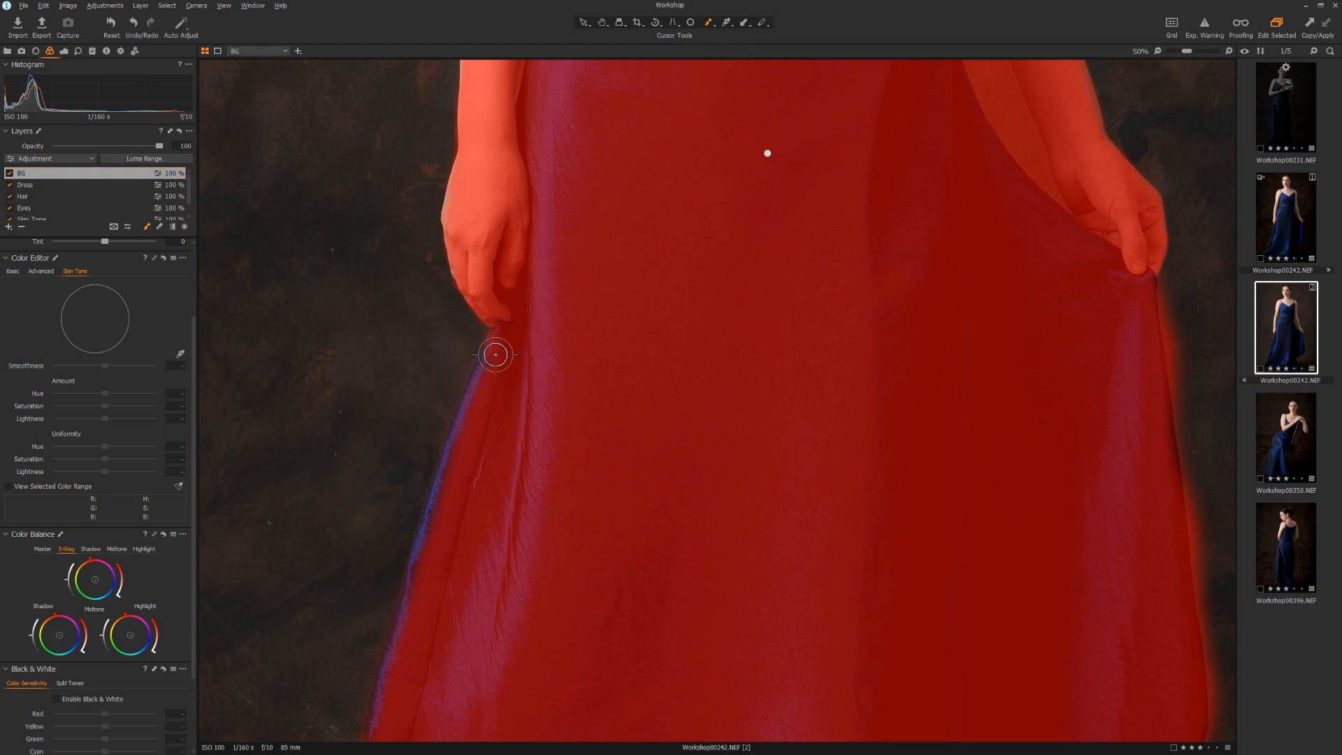
{"action": "mouse_move", "coordinate": [486, 370]}
{"action": "left_mouse_down"}
{"action": "mouse_move", "coordinate": [387, 701]}
{"action": "mouse_move", "coordinate": [434, 685]}
{"action": "left_mouse_up"}
{"action": "left_click_drag", "start_coordinate": [647, 589], "coordinate": [704, 256]}
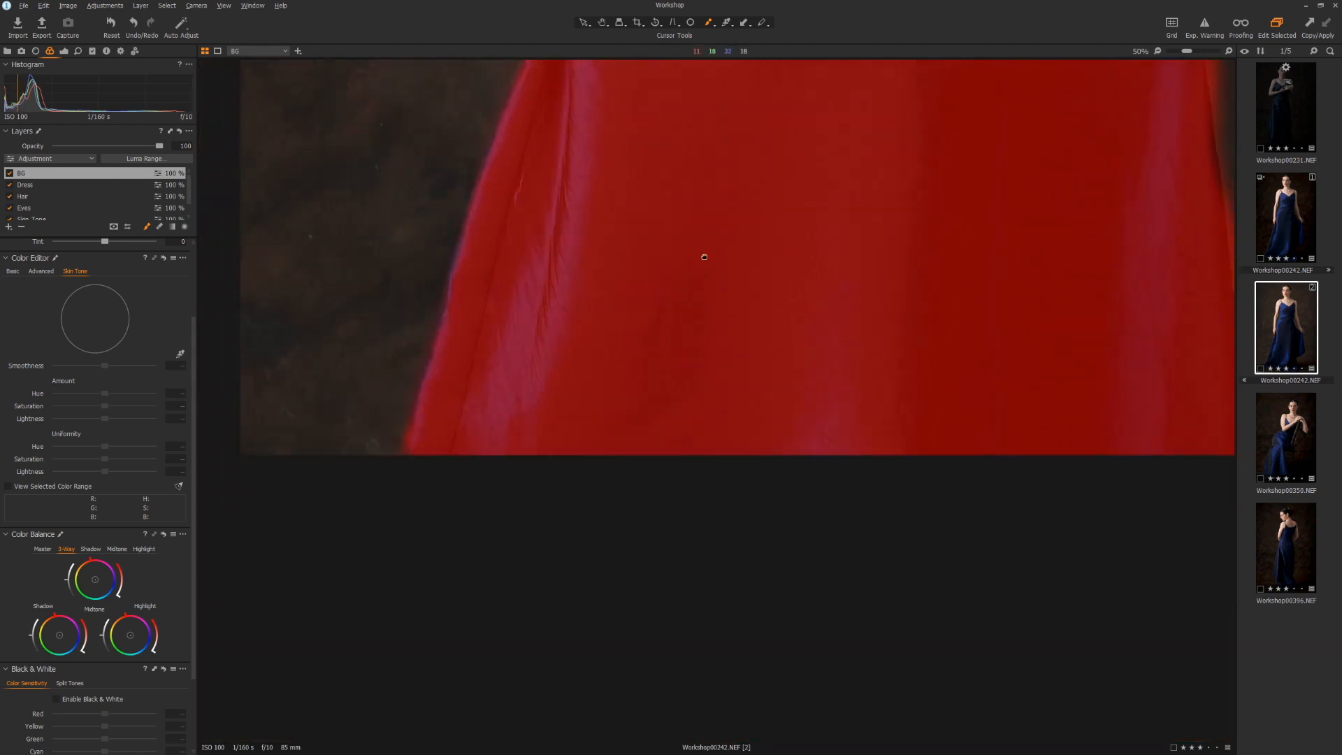
{"action": "right_click", "coordinate": [443, 510]}
{"action": "left_click_drag", "start_coordinate": [552, 497], "coordinate": [599, 376]}
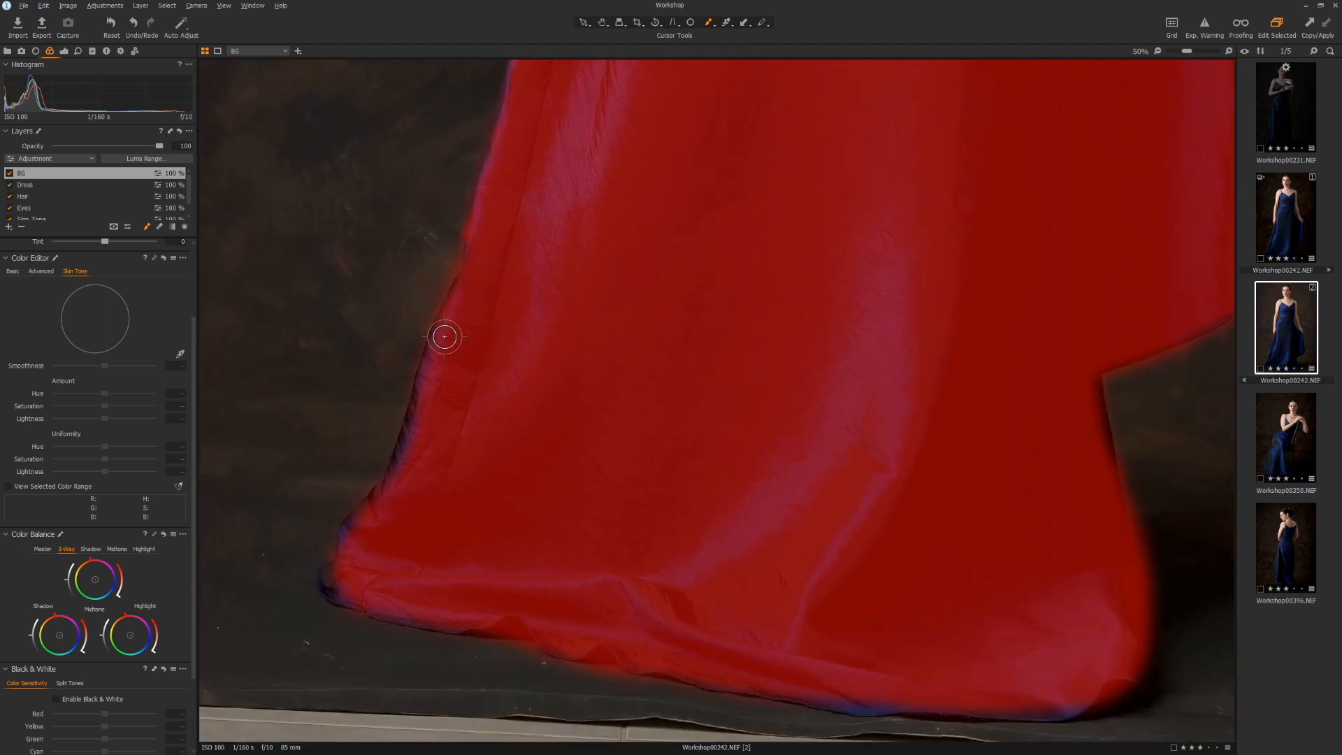
{"action": "mouse_move", "coordinate": [423, 382]}
{"action": "left_mouse_down"}
{"action": "mouse_move", "coordinate": [400, 474]}
{"action": "mouse_move", "coordinate": [355, 527]}
{"action": "mouse_move", "coordinate": [359, 575]}
{"action": "mouse_move", "coordinate": [330, 575]}
{"action": "mouse_move", "coordinate": [336, 594]}
{"action": "mouse_move", "coordinate": [450, 621]}
{"action": "mouse_move", "coordinate": [562, 620]}
{"action": "mouse_move", "coordinate": [704, 664]}
{"action": "mouse_move", "coordinate": [810, 669]}
{"action": "mouse_move", "coordinate": [897, 697]}
{"action": "mouse_move", "coordinate": [859, 703]}
{"action": "mouse_move", "coordinate": [770, 684]}
{"action": "mouse_move", "coordinate": [1078, 699]}
{"action": "mouse_move", "coordinate": [884, 693]}
{"action": "left_mouse_up"}
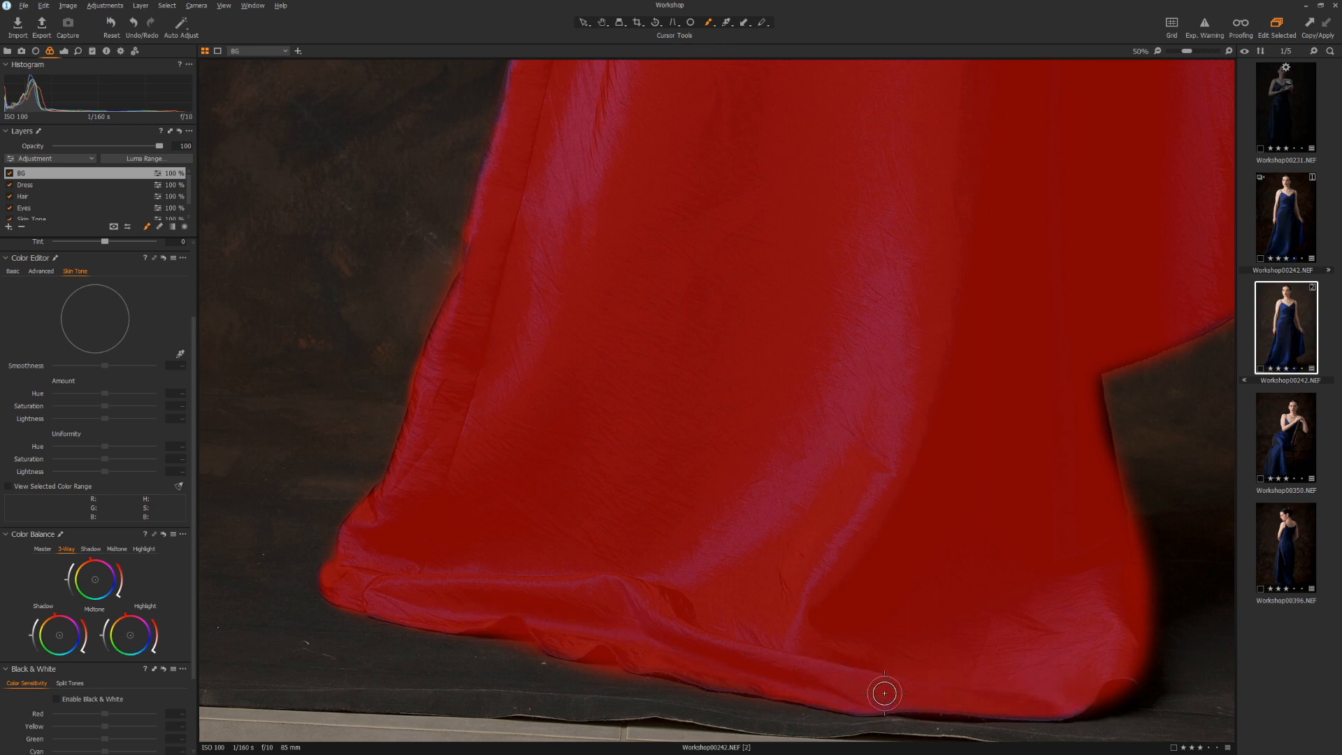
Step: Erase the BG mask from the background gap between the dress and the arm holding up the skirt
{"action": "key", "text": "space"}
{"action": "left_click_drag", "start_coordinate": [968, 469], "coordinate": [683, 536]}
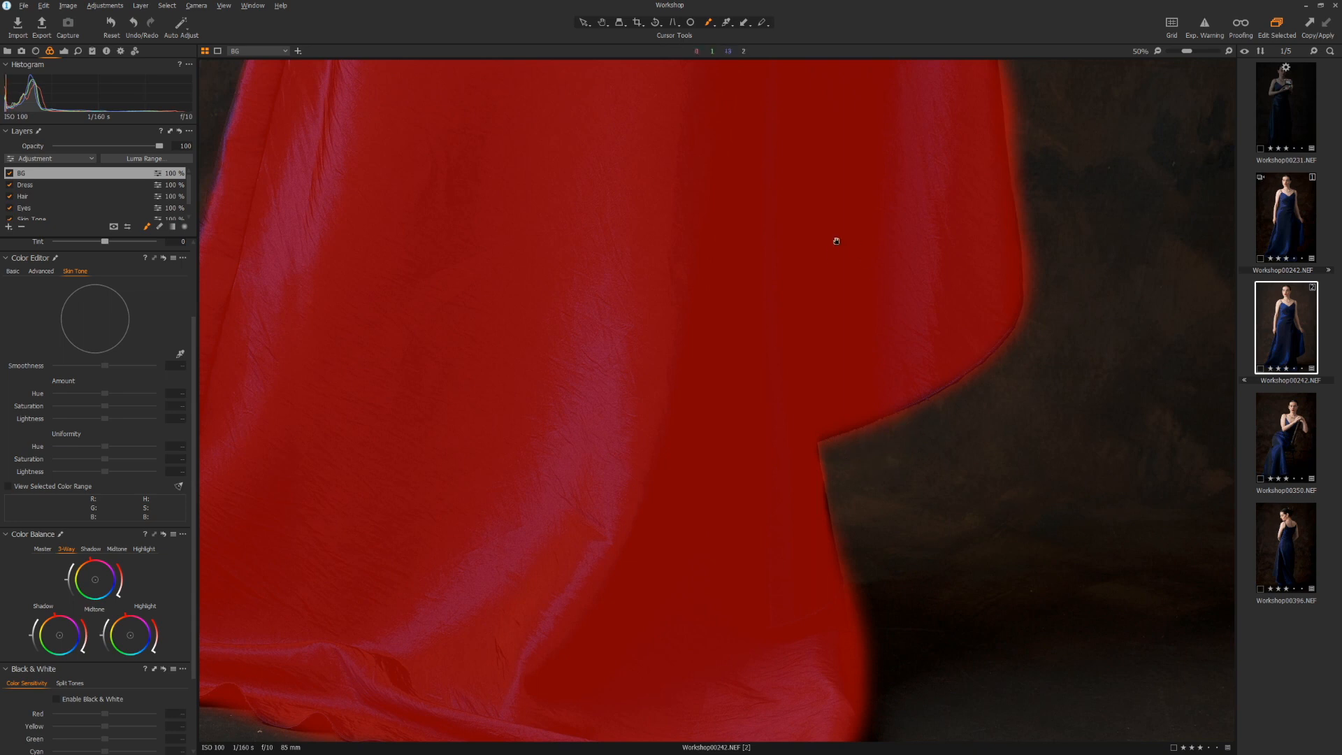
{"action": "left_click_drag", "start_coordinate": [836, 241], "coordinate": [643, 506]}
{"action": "left_click_drag", "start_coordinate": [797, 217], "coordinate": [675, 439]}
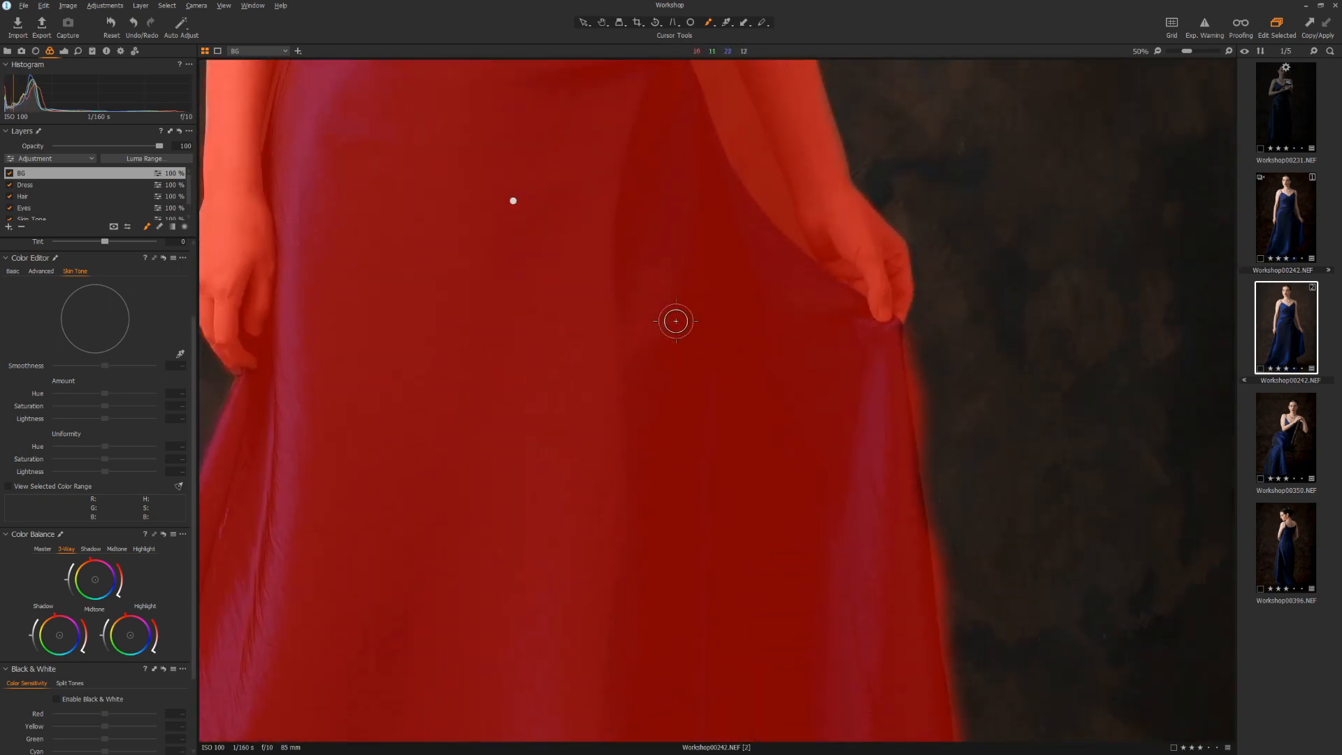
{"action": "right_click", "coordinate": [614, 318]}
{"action": "left_click_drag", "start_coordinate": [703, 381], "coordinate": [755, 434]}
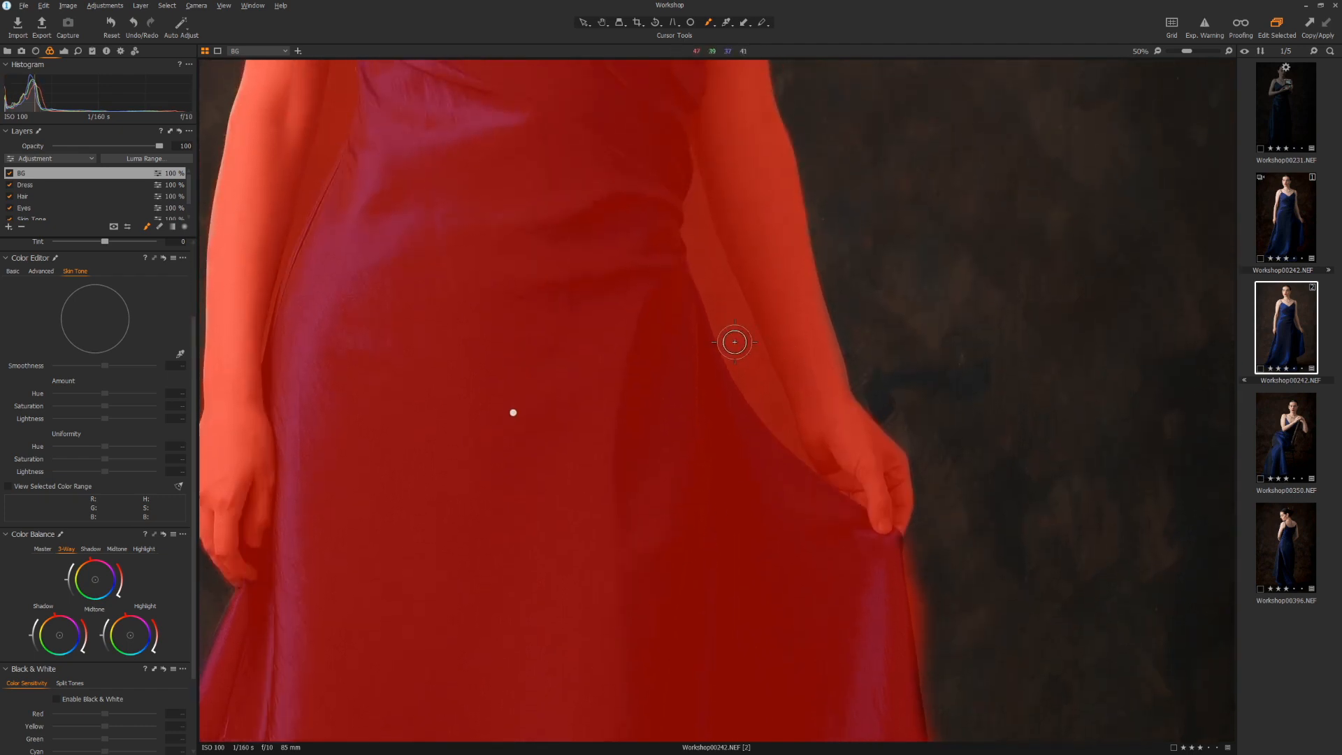
{"action": "mouse_move", "coordinate": [747, 349]}
{"action": "left_mouse_down"}
{"action": "mouse_move", "coordinate": [695, 204]}
{"action": "mouse_move", "coordinate": [695, 258]}
{"action": "mouse_move", "coordinate": [721, 325]}
{"action": "mouse_move", "coordinate": [792, 441]}
{"action": "mouse_move", "coordinate": [690, 140]}
{"action": "left_mouse_up"}
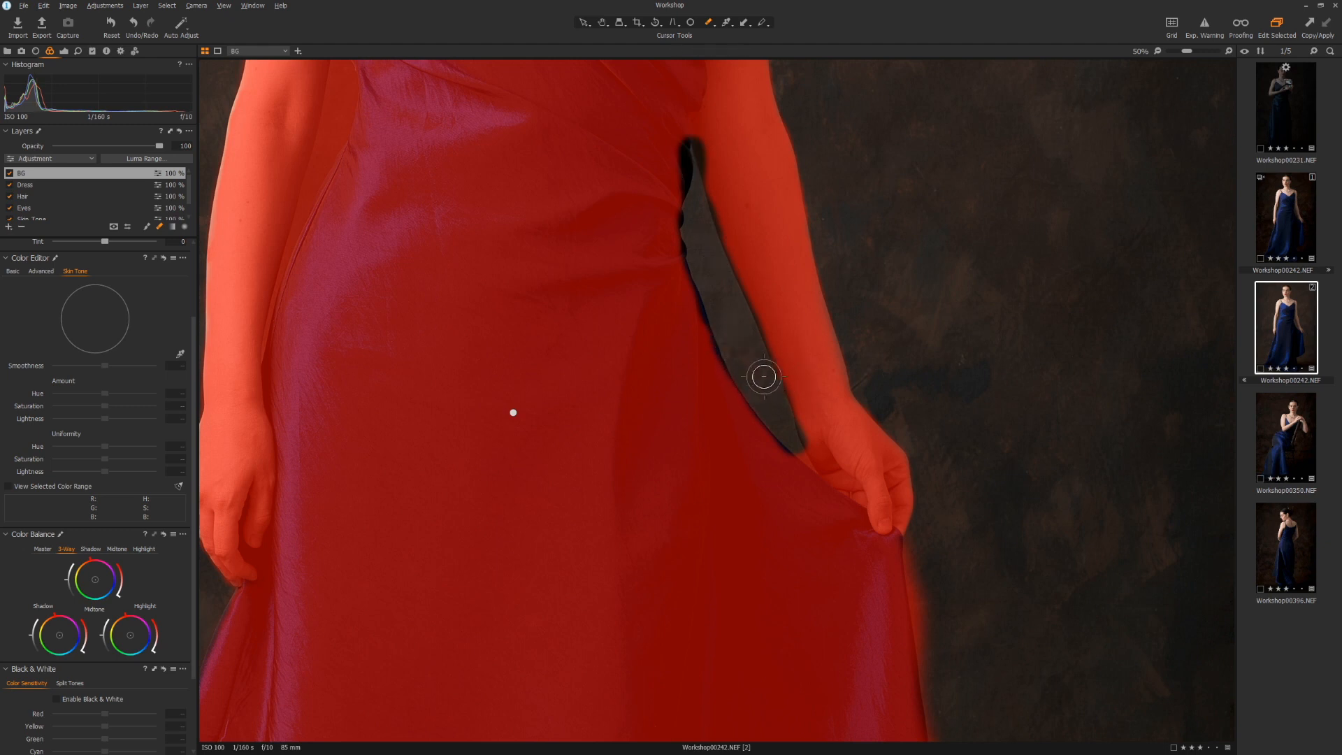
{"action": "left_click_drag", "start_coordinate": [794, 448], "coordinate": [811, 465]}
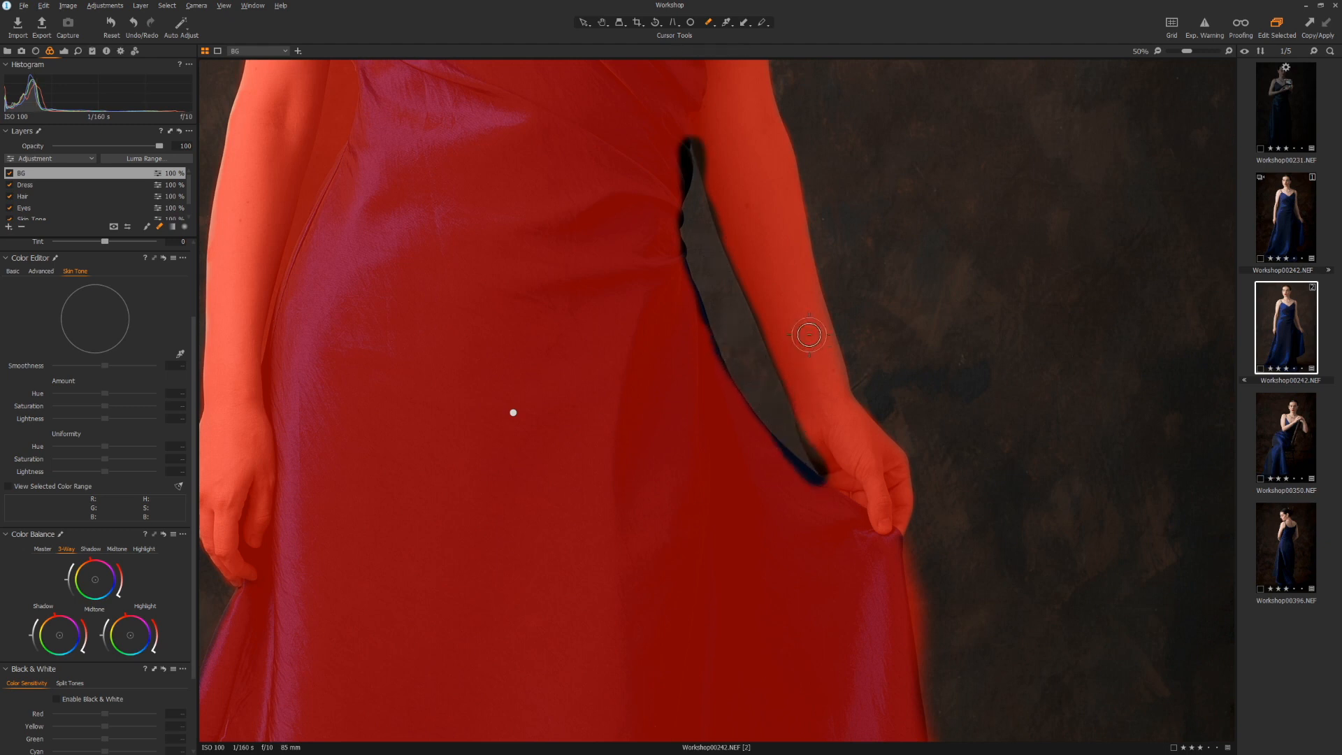
Step: Paint the BG mask back over the dress edge bordering the erased gap, from the hand up to the waist
{"action": "key", "text": "b"}
{"action": "left_click_drag", "start_coordinate": [820, 502], "coordinate": [797, 486]}
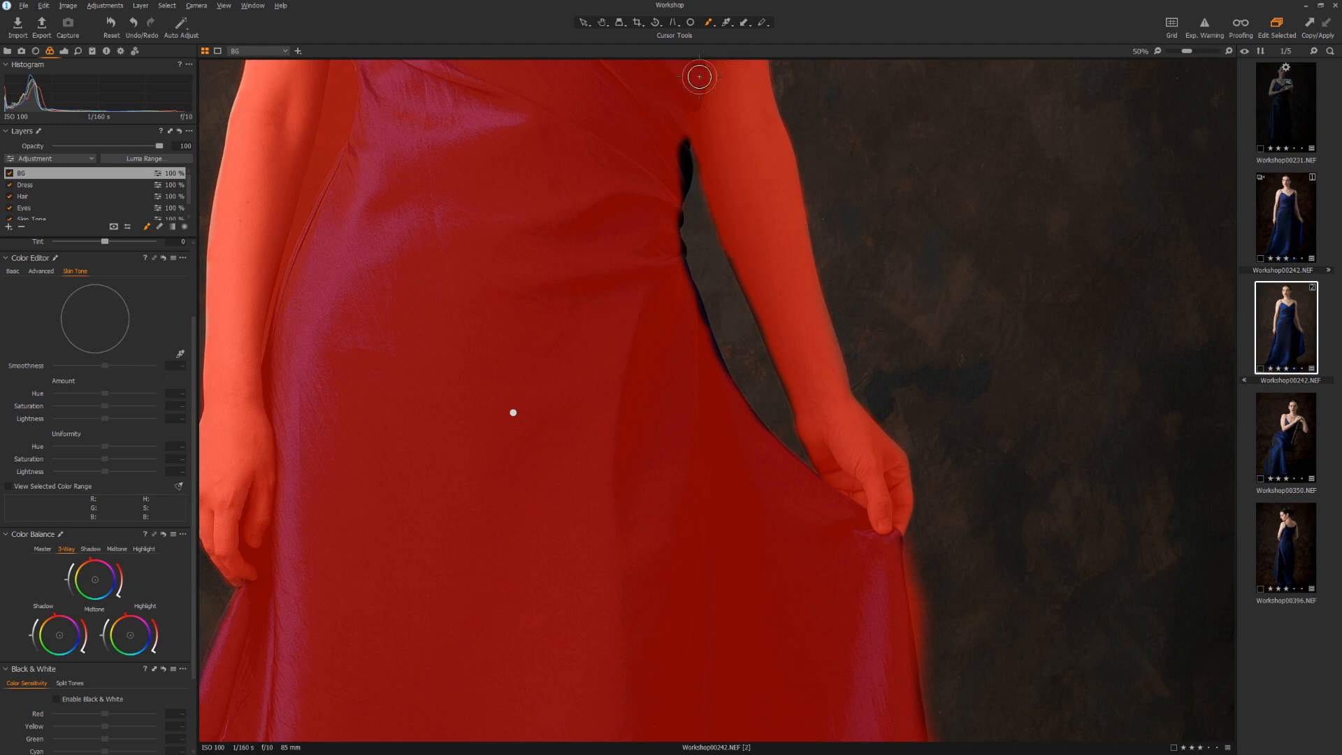
{"action": "mouse_move", "coordinate": [674, 128]}
{"action": "left_mouse_down"}
{"action": "mouse_move", "coordinate": [667, 198]}
{"action": "mouse_move", "coordinate": [683, 174]}
{"action": "mouse_move", "coordinate": [679, 131]}
{"action": "left_mouse_up"}
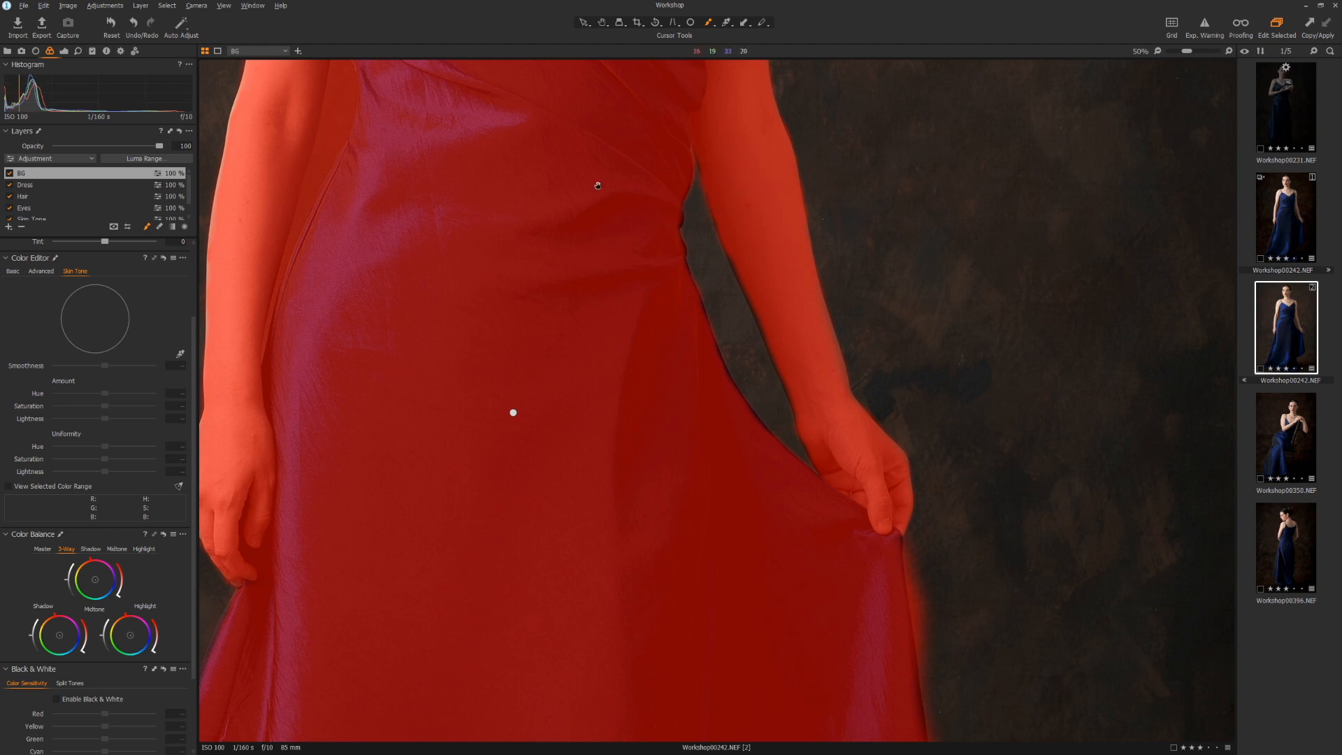
{"action": "left_click_drag", "start_coordinate": [468, 227], "coordinate": [532, 430]}
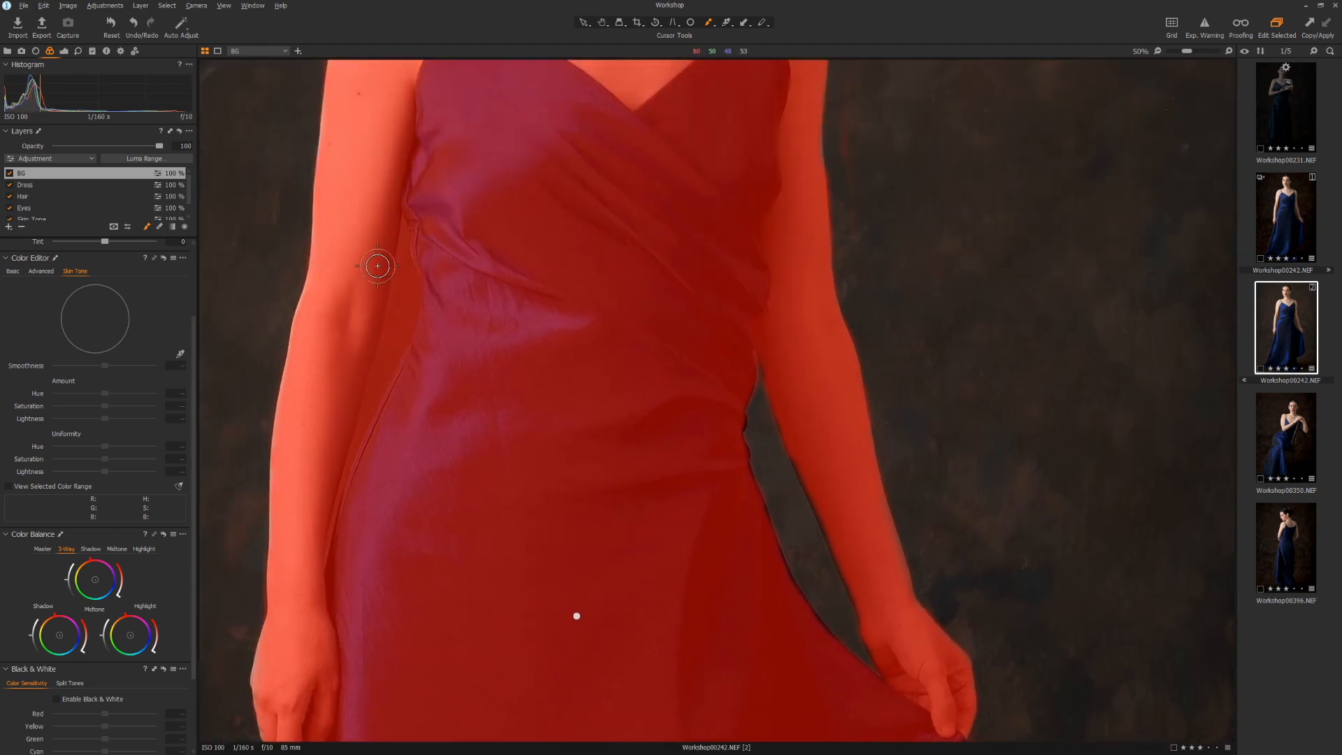
Step: Erase the BG mask from the background gap between the lowered arm and the dress, from underarm to wrist
{"action": "key", "text": "e"}
{"action": "mouse_move", "coordinate": [405, 295]}
{"action": "left_mouse_down"}
{"action": "mouse_move", "coordinate": [401, 217]}
{"action": "mouse_move", "coordinate": [369, 385]}
{"action": "mouse_move", "coordinate": [331, 477]}
{"action": "mouse_move", "coordinate": [323, 563]}
{"action": "left_mouse_up"}
{"action": "mouse_move", "coordinate": [399, 300]}
{"action": "left_mouse_down"}
{"action": "mouse_move", "coordinate": [405, 315]}
{"action": "mouse_move", "coordinate": [338, 462]}
{"action": "left_mouse_up"}
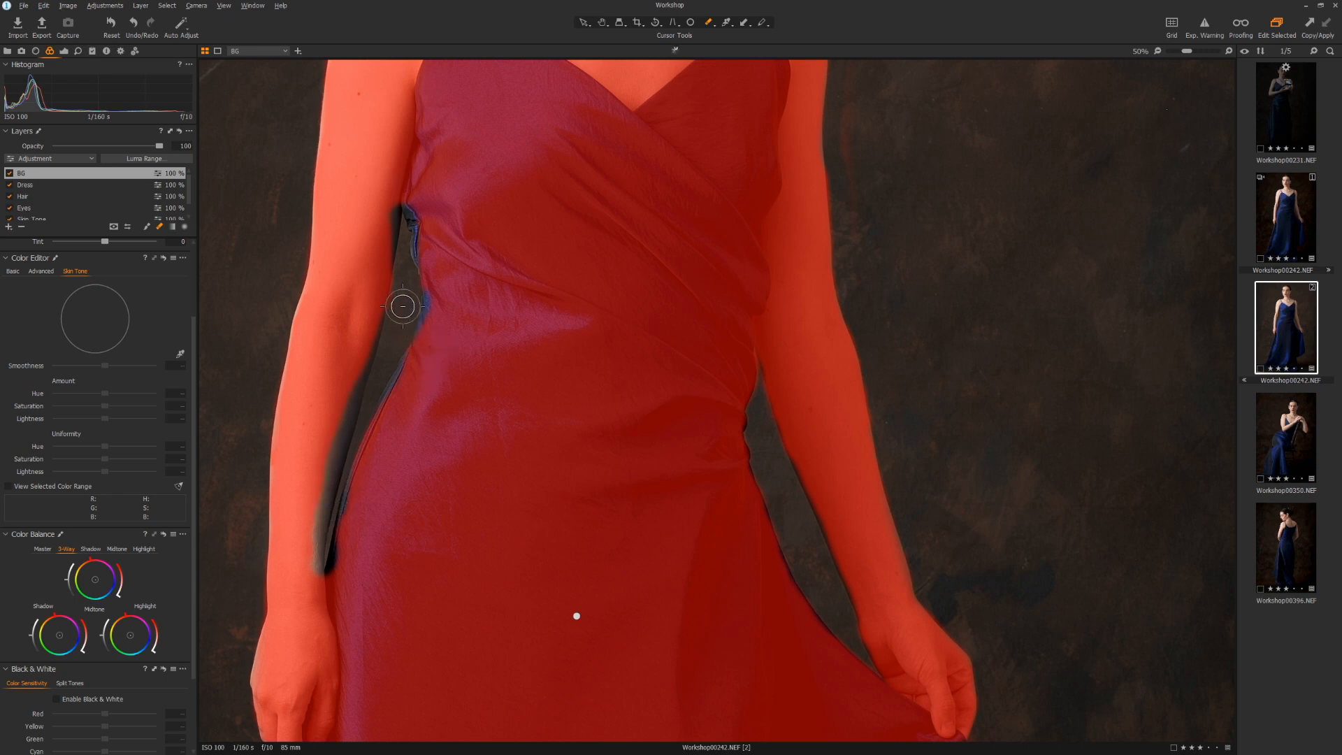
Step: Paint the BG mask back over the dress edge and inner arm edge bordering the gap beside the lowered arm
{"action": "key", "text": "b"}
{"action": "mouse_move", "coordinate": [422, 225]}
{"action": "left_mouse_down"}
{"action": "mouse_move", "coordinate": [444, 396]}
{"action": "mouse_move", "coordinate": [424, 353]}
{"action": "mouse_move", "coordinate": [406, 379]}
{"action": "left_mouse_up"}
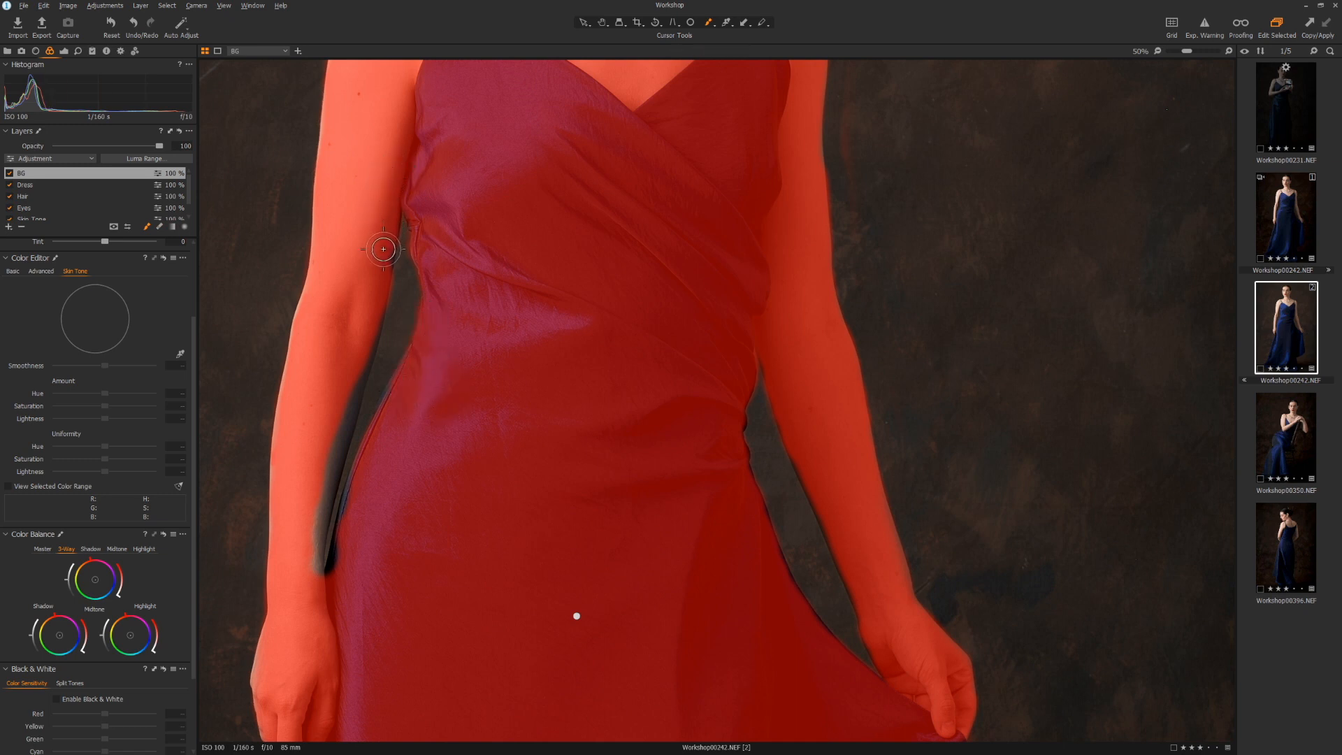
{"action": "left_click_drag", "start_coordinate": [368, 329], "coordinate": [346, 409]}
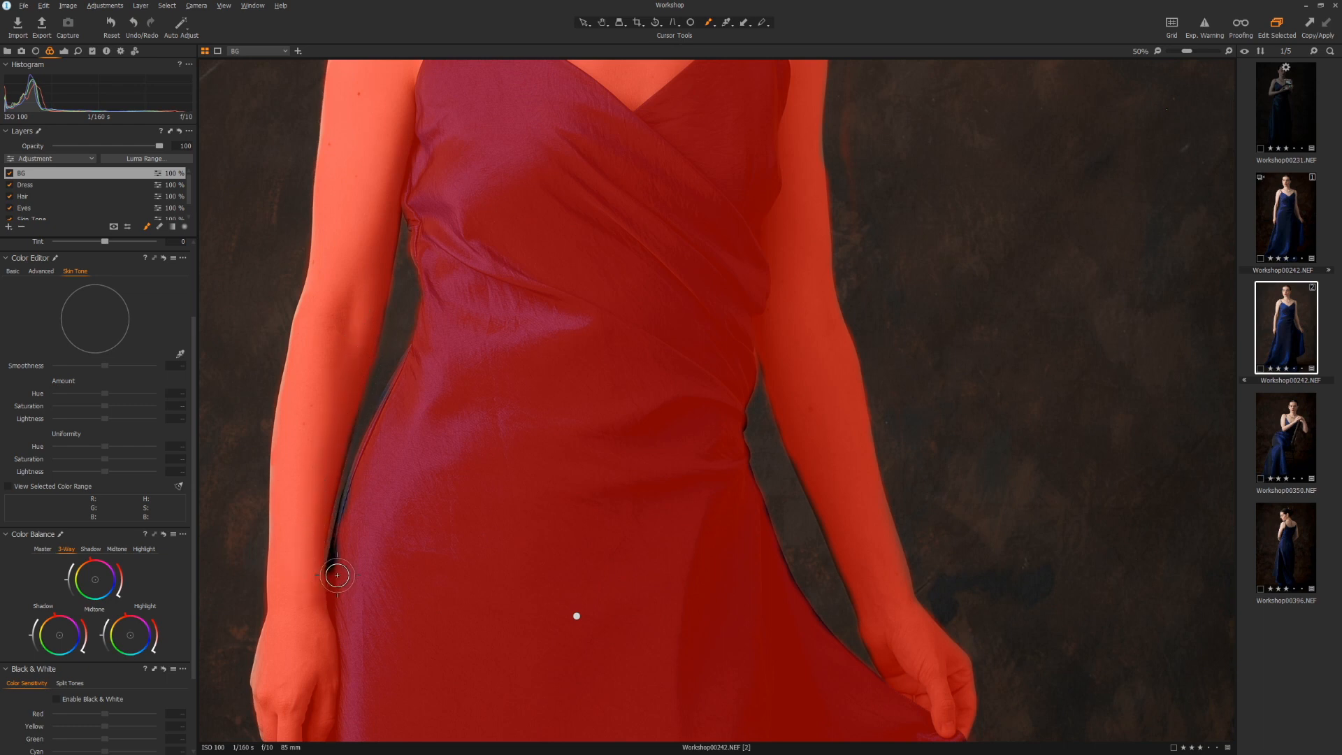
{"action": "left_click_drag", "start_coordinate": [344, 528], "coordinate": [368, 471]}
Step: Invert the BG layer's mask so it covers the background, and hide the mask overlay
{"action": "key", "text": "ctrl+0"}
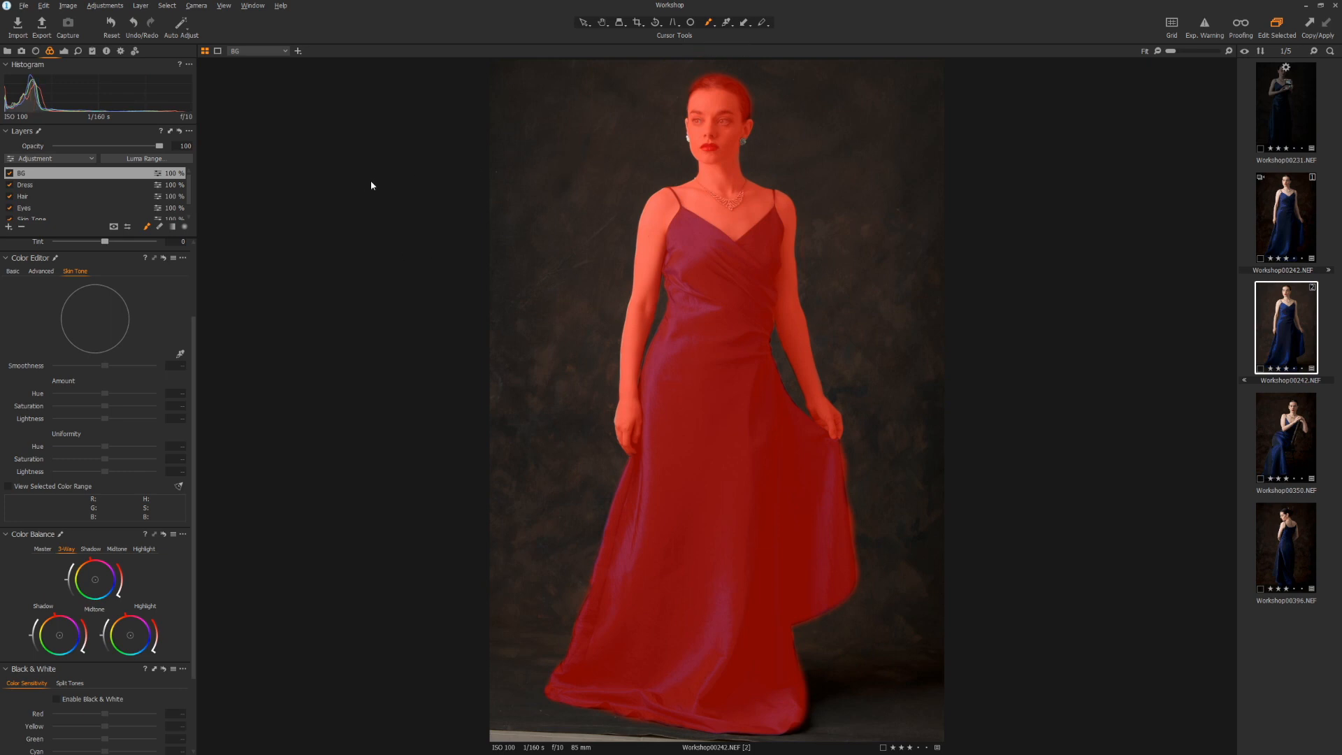
{"action": "right_click", "coordinate": [73, 175]}
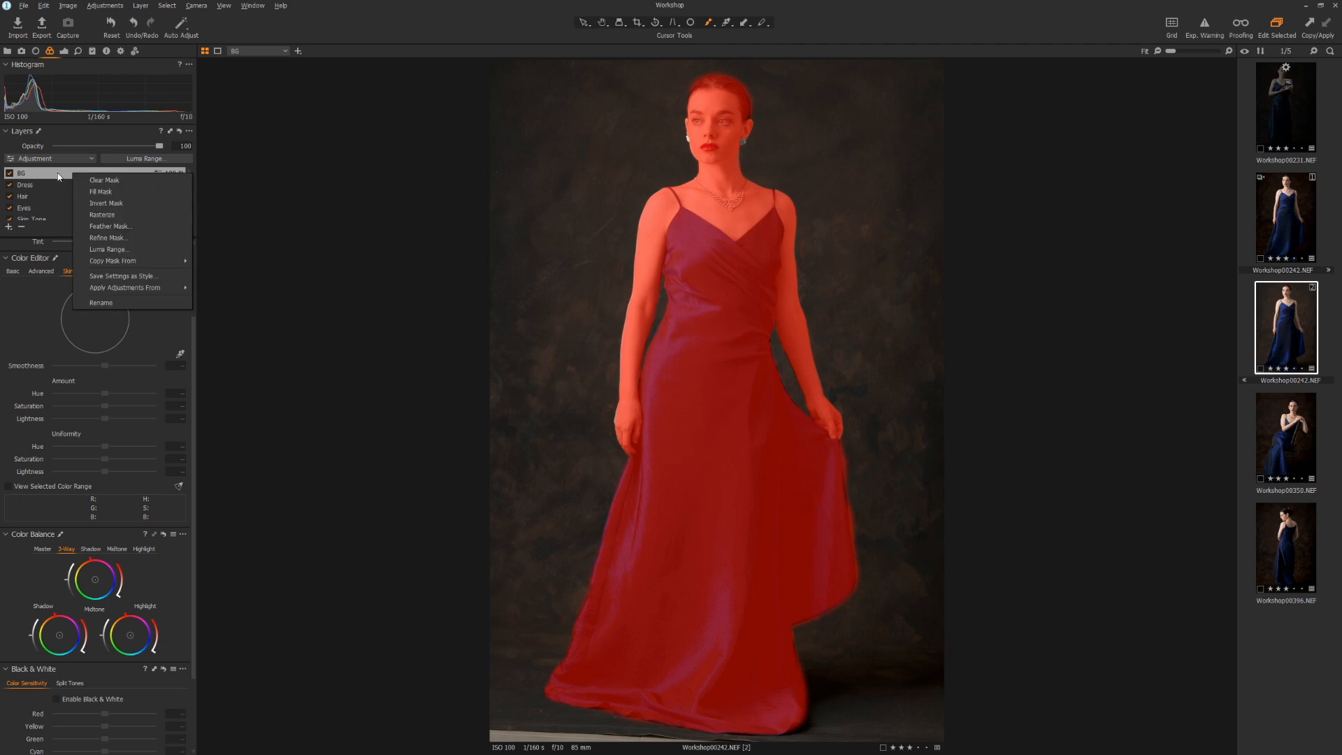
{"action": "left_click", "coordinate": [112, 209]}
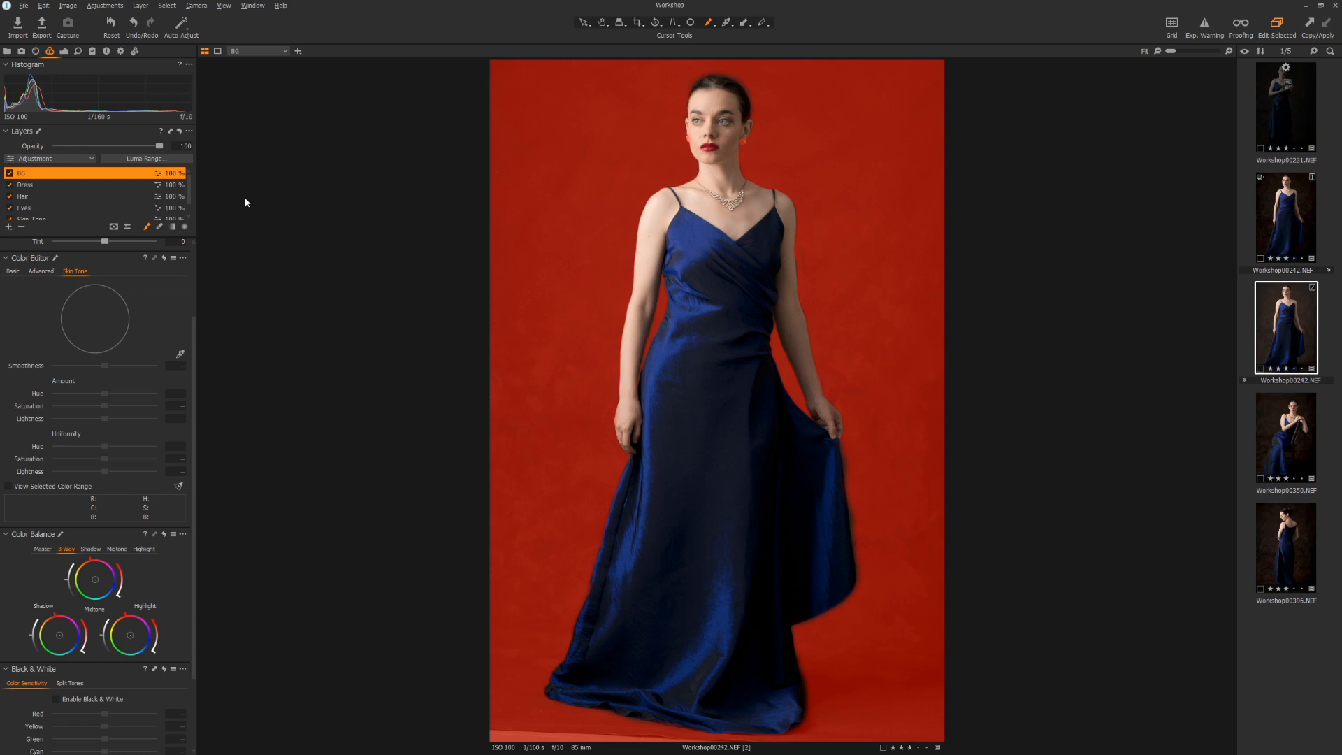
{"action": "key", "text": "m"}
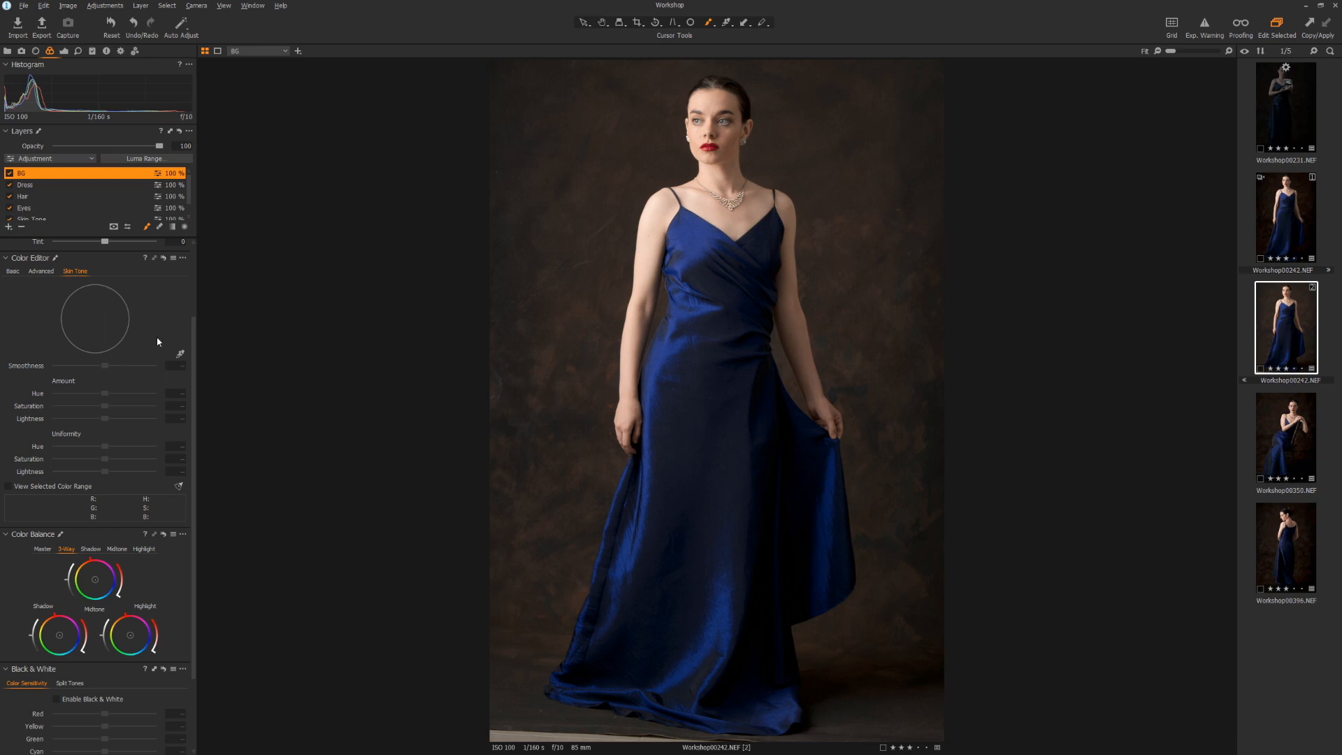
Step: Pick the brown backdrop colour with the Skin Tone colour editor, widen its colour range and set smoothness to 25
{"action": "left_click", "coordinate": [181, 354]}
{"action": "left_click", "coordinate": [584, 305]}
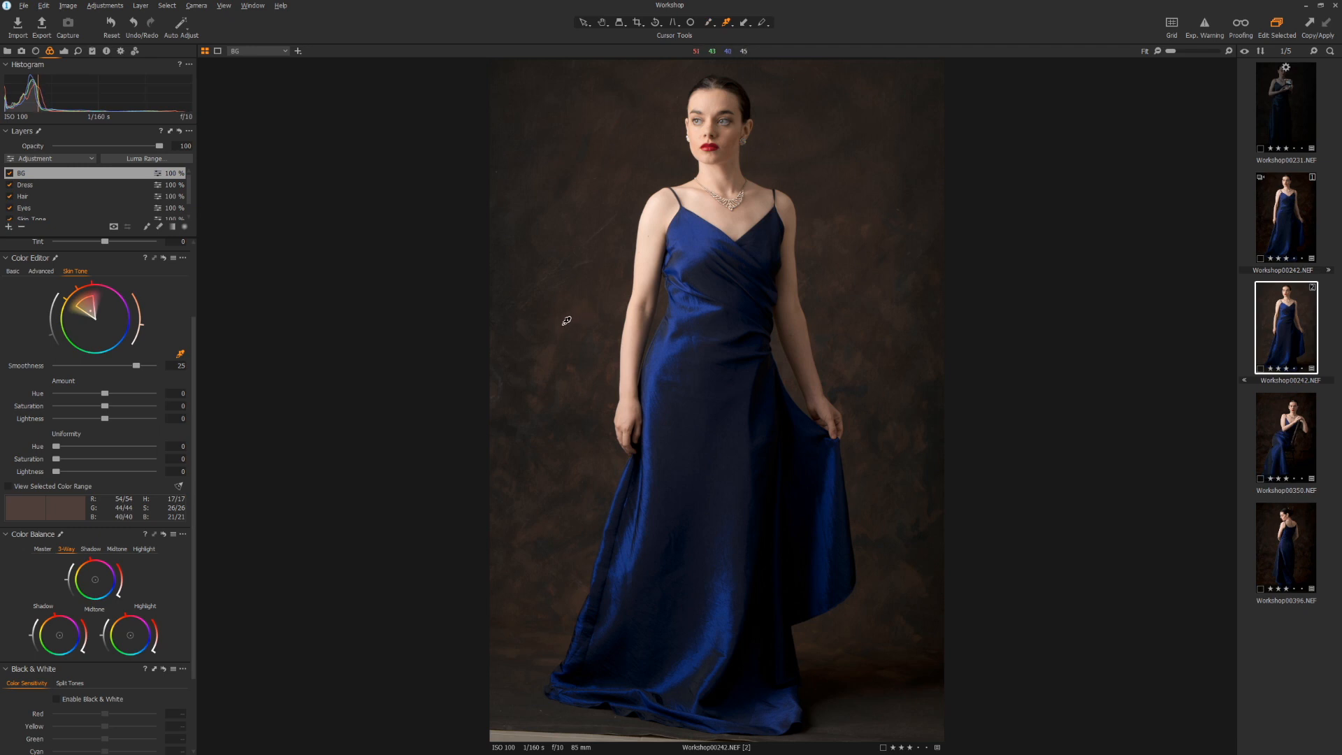
{"action": "left_click", "coordinate": [559, 327]}
{"action": "left_click_drag", "start_coordinate": [93, 301], "coordinate": [73, 333]}
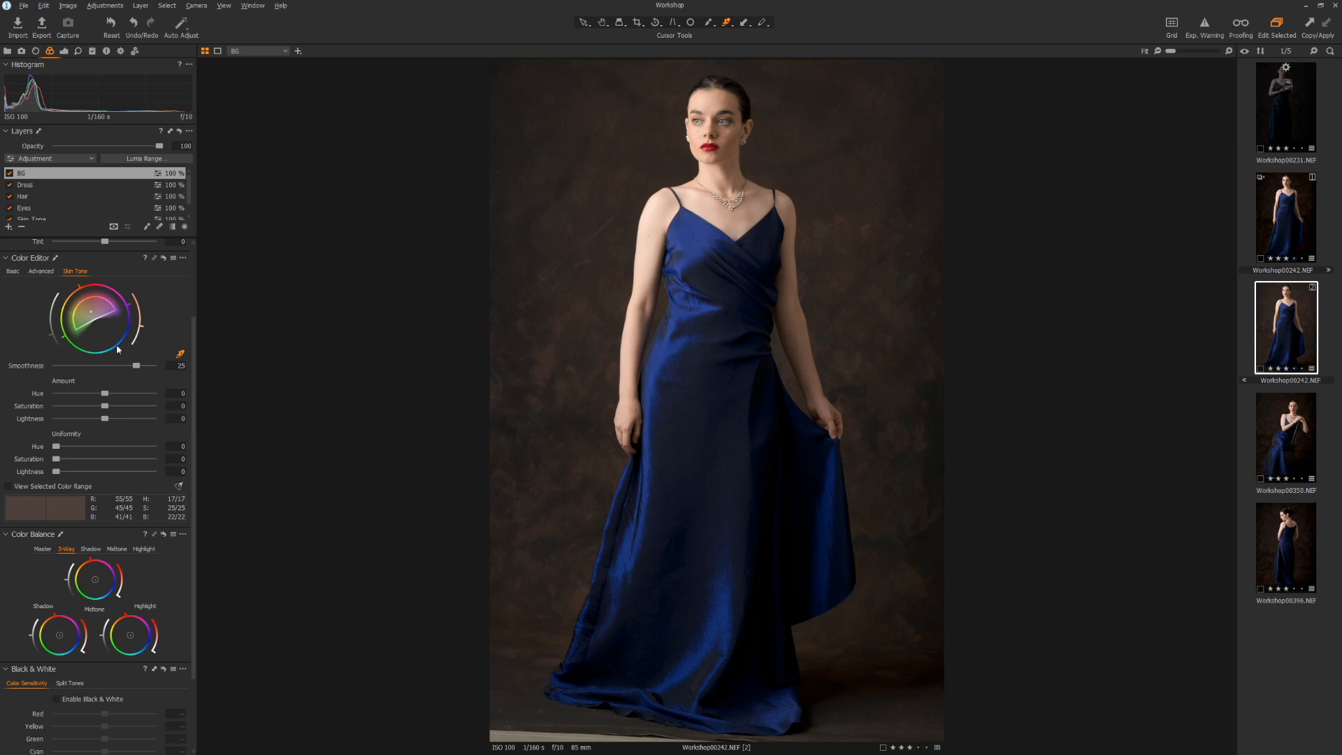
{"action": "mouse_move", "coordinate": [136, 368]}
{"action": "left_mouse_down"}
{"action": "mouse_move", "coordinate": [57, 367]}
{"action": "mouse_move", "coordinate": [136, 365]}
{"action": "left_mouse_up"}
{"action": "type", "text": "25"}
{"action": "key", "text": "Return"}
Step: Lower the backdrop colour's saturation and lightness amounts, and raise its hue, saturation and lightness uniformity
{"action": "left_click_drag", "start_coordinate": [107, 409], "coordinate": [84, 408]}
{"action": "left_click_drag", "start_coordinate": [58, 448], "coordinate": [132, 448]}
{"action": "left_click_drag", "start_coordinate": [59, 463], "coordinate": [107, 454]}
{"action": "left_click_drag", "start_coordinate": [56, 472], "coordinate": [97, 473]}
{"action": "left_click_drag", "start_coordinate": [47, 394], "coordinate": [62, 418]}
{"action": "left_click_drag", "start_coordinate": [168, 429], "coordinate": [93, 423]}
Step: Set the BG layer's contrast to 36, saturation to 72, shadow to -12 and black to -4
{"action": "left_click", "coordinate": [64, 52]}
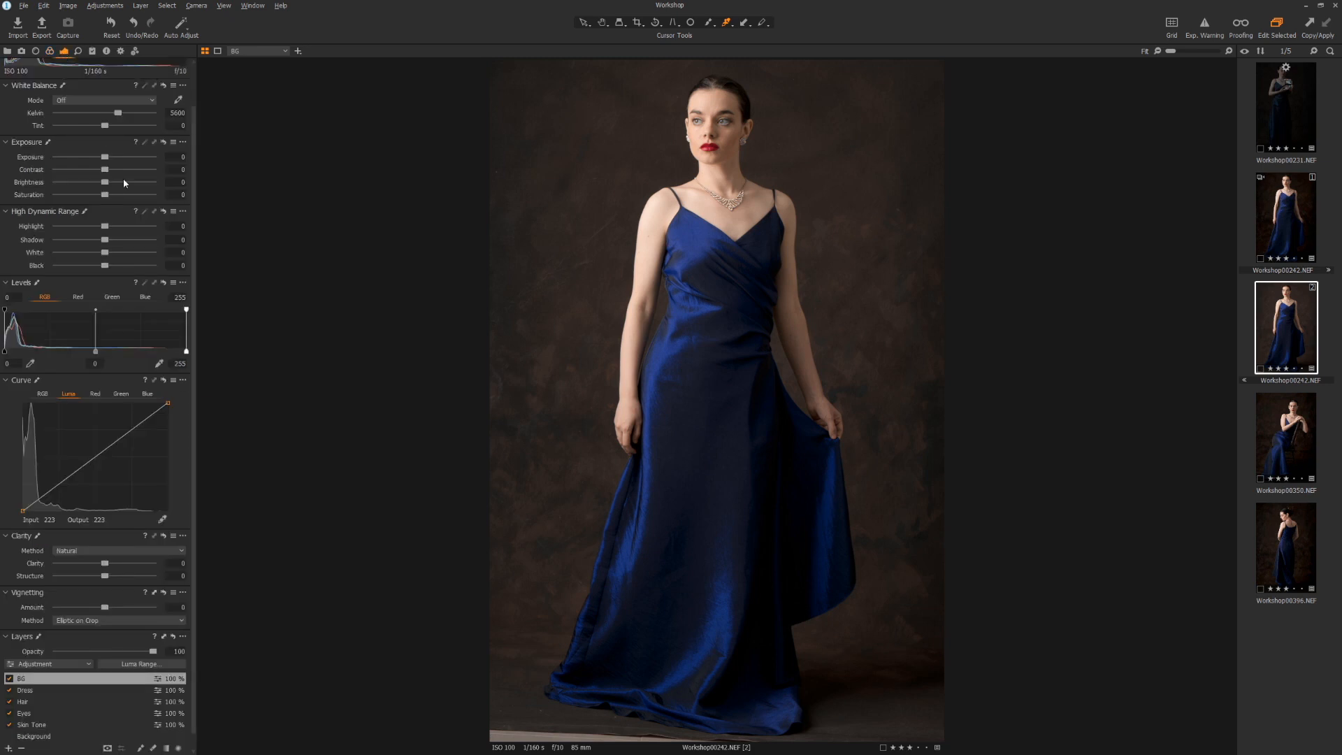
{"action": "left_click_drag", "start_coordinate": [104, 169], "coordinate": [141, 172]}
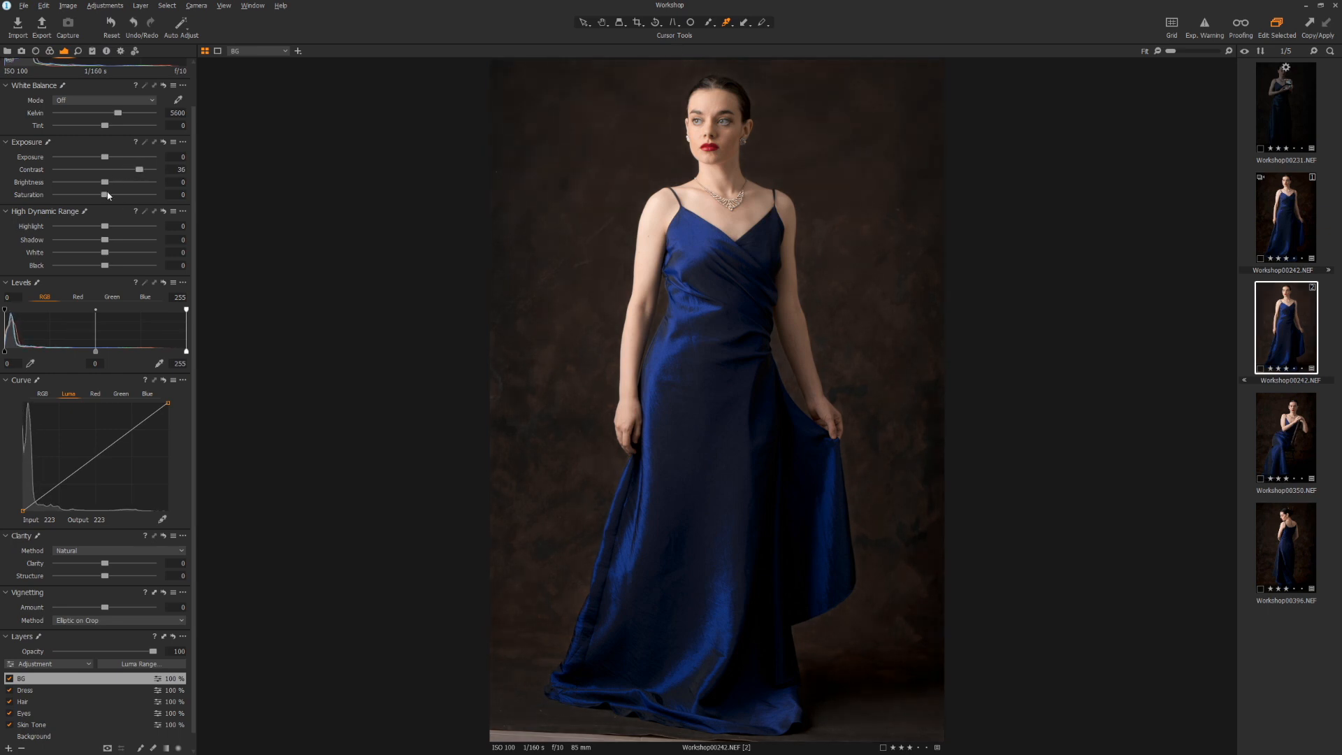
{"action": "left_click_drag", "start_coordinate": [106, 195], "coordinate": [142, 199]}
{"action": "left_click_drag", "start_coordinate": [105, 240], "coordinate": [98, 241]}
{"action": "left_click_drag", "start_coordinate": [106, 266], "coordinate": [104, 267]}
{"action": "left_click_drag", "start_coordinate": [103, 265], "coordinate": [105, 263]}
Step: Set the BG layer's input levels to 3 and 238, and toggle the layer off and on to compare
{"action": "left_click_drag", "start_coordinate": [5, 352], "coordinate": [8, 353]}
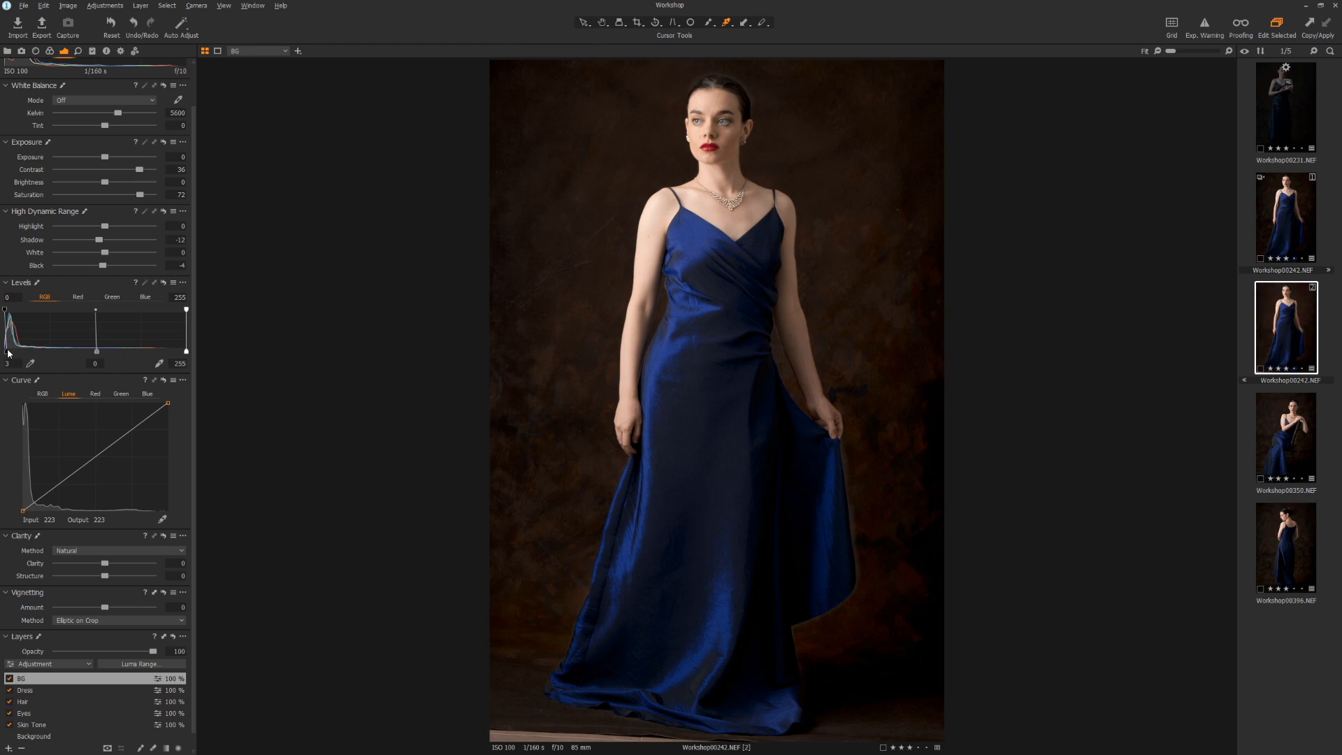
{"action": "left_click_drag", "start_coordinate": [185, 353], "coordinate": [175, 352]}
{"action": "left_click", "coordinate": [10, 679]}
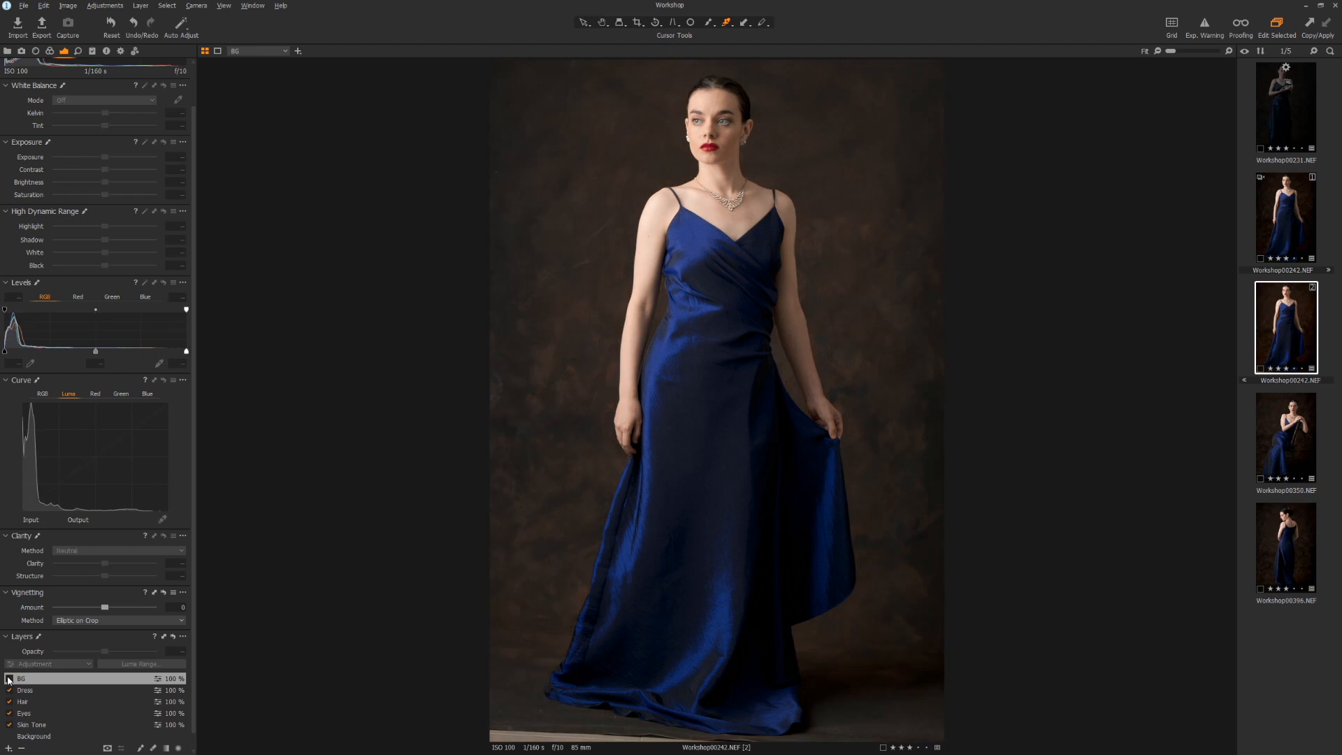
{"action": "left_click", "coordinate": [9, 679]}
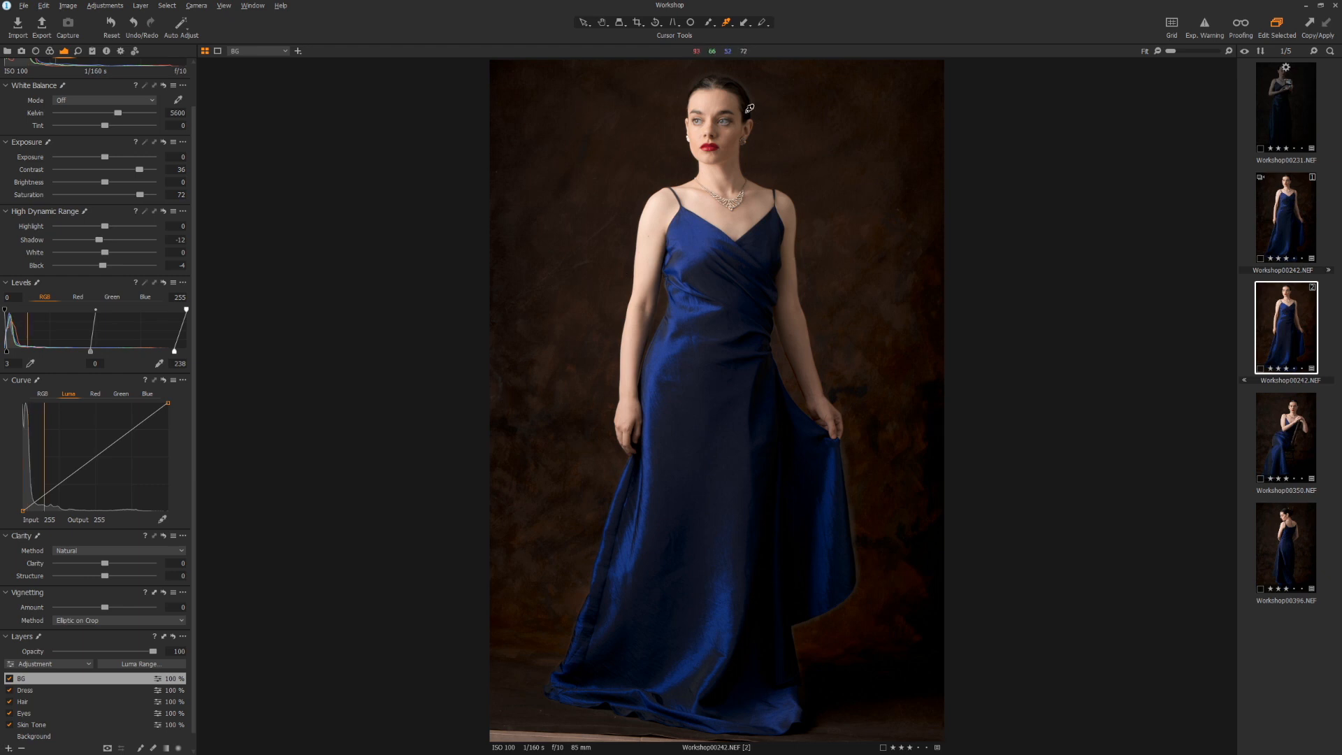
Step: Lower the brush hardness and paint the BG mask up to the edges of the hair, shoulders and arms
{"action": "scroll", "coordinate": [735, 79], "scroll_direction": "up", "scroll_amount": 3}
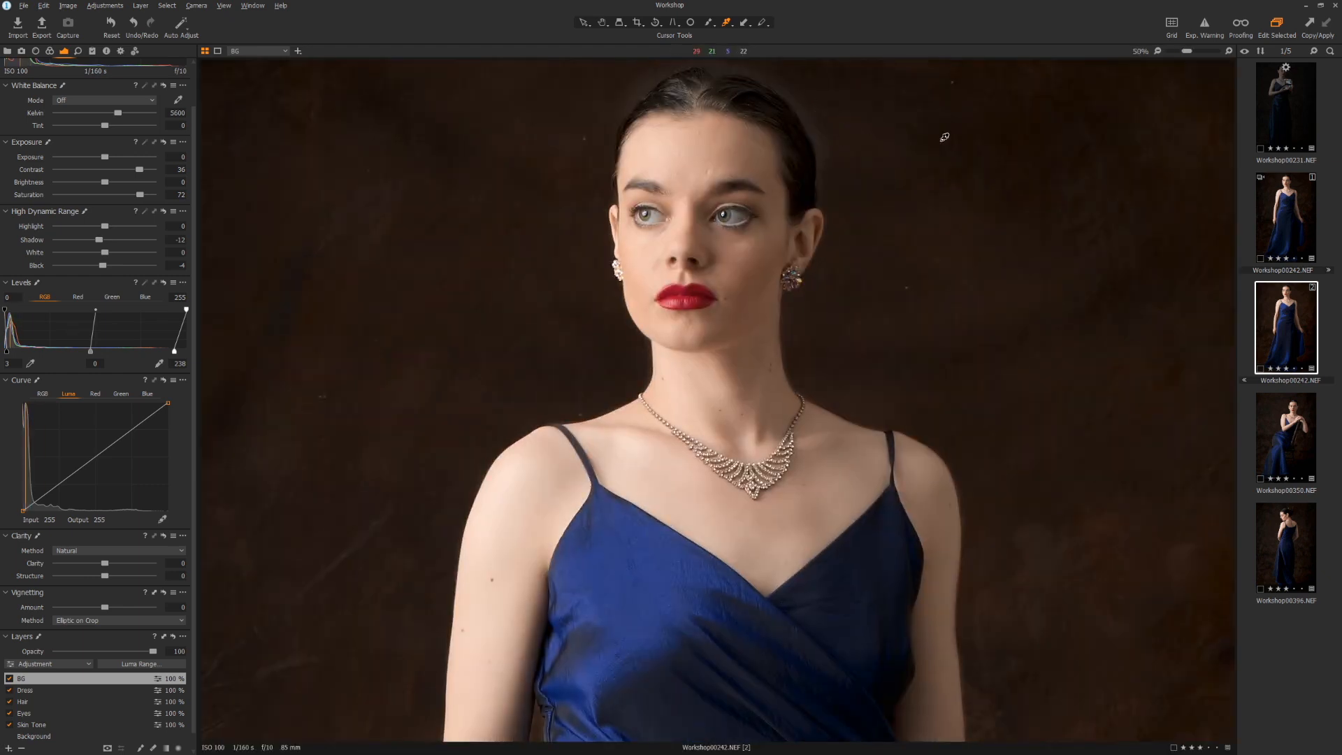
{"action": "left_click_drag", "start_coordinate": [976, 145], "coordinate": [996, 264]}
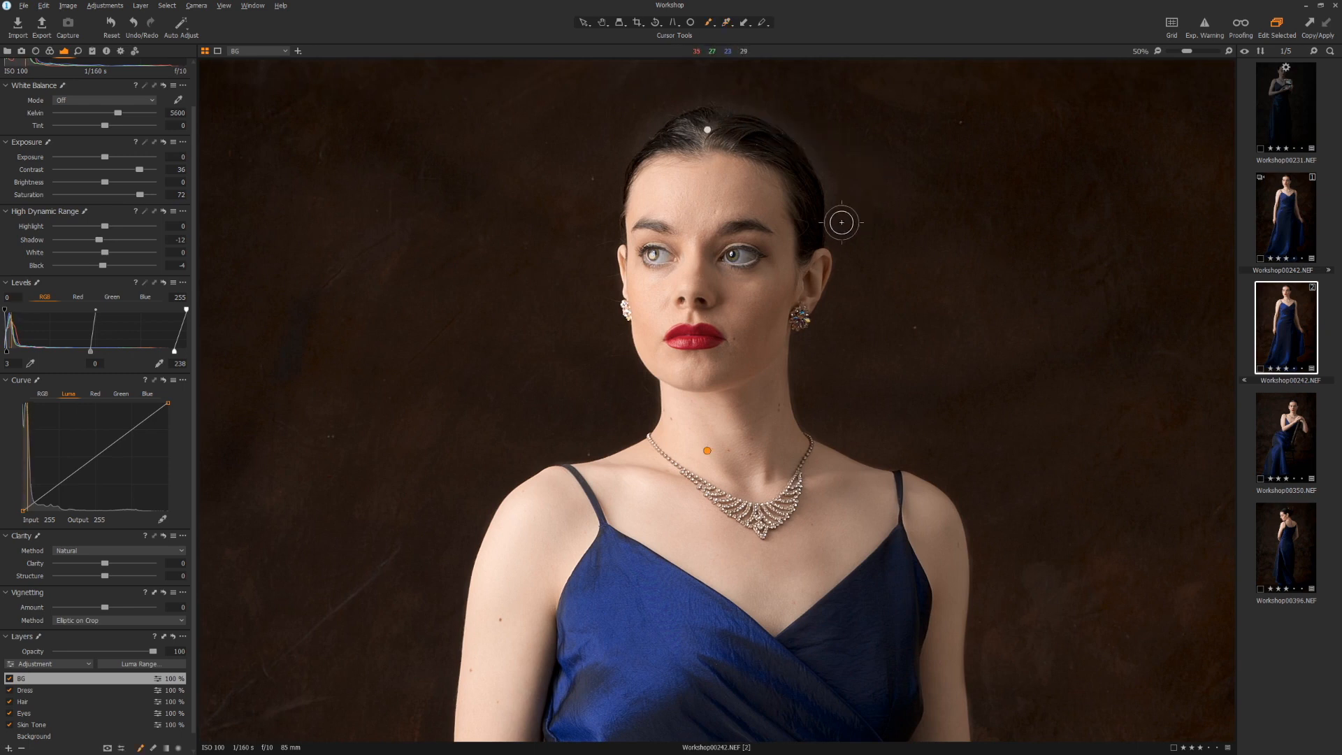
{"action": "right_click", "coordinate": [882, 210]}
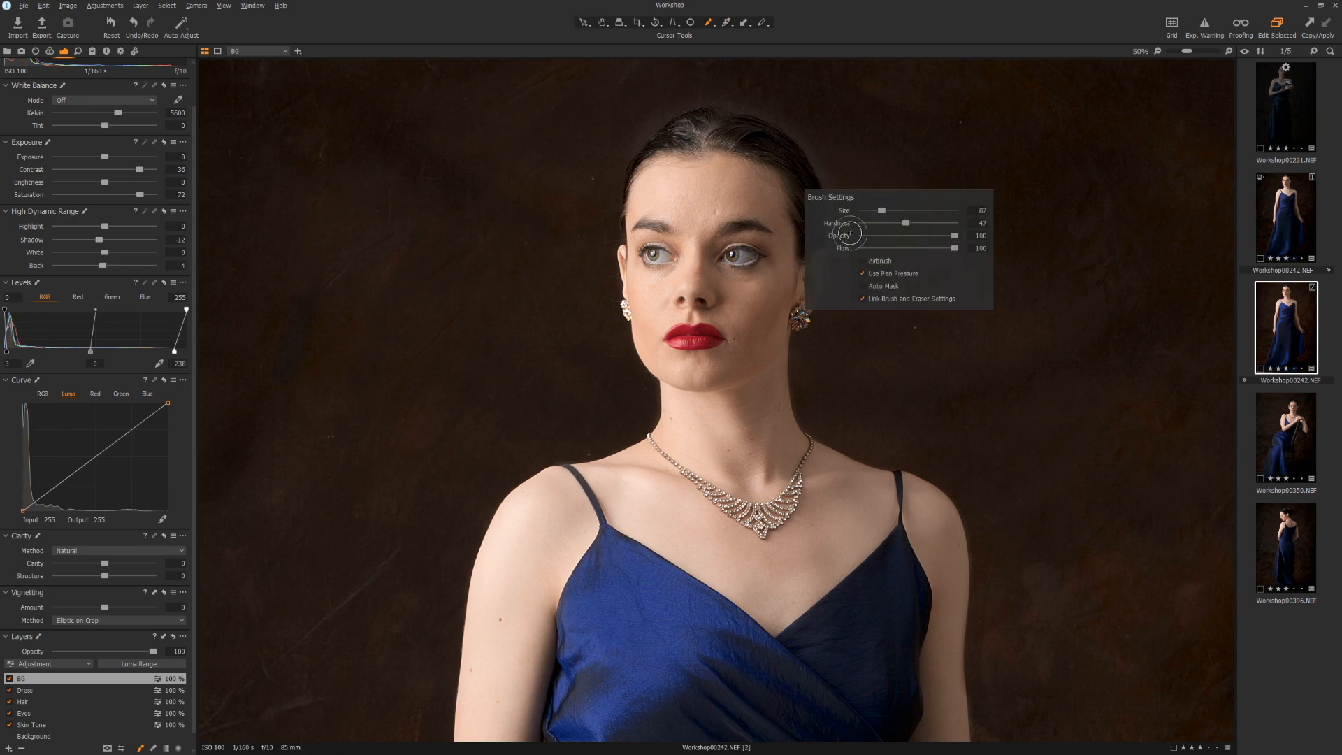
{"action": "left_click_drag", "start_coordinate": [906, 223], "coordinate": [846, 223]}
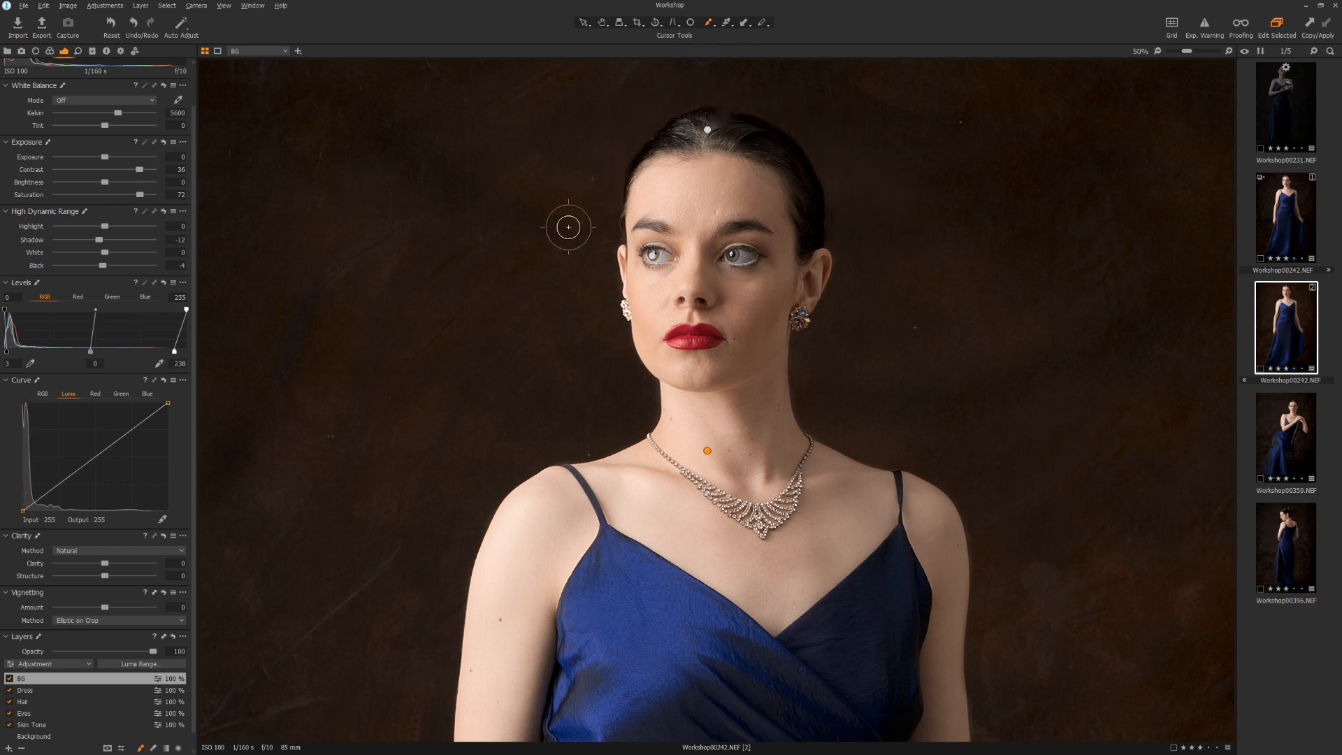
{"action": "left_click_drag", "start_coordinate": [318, 594], "coordinate": [439, 218]}
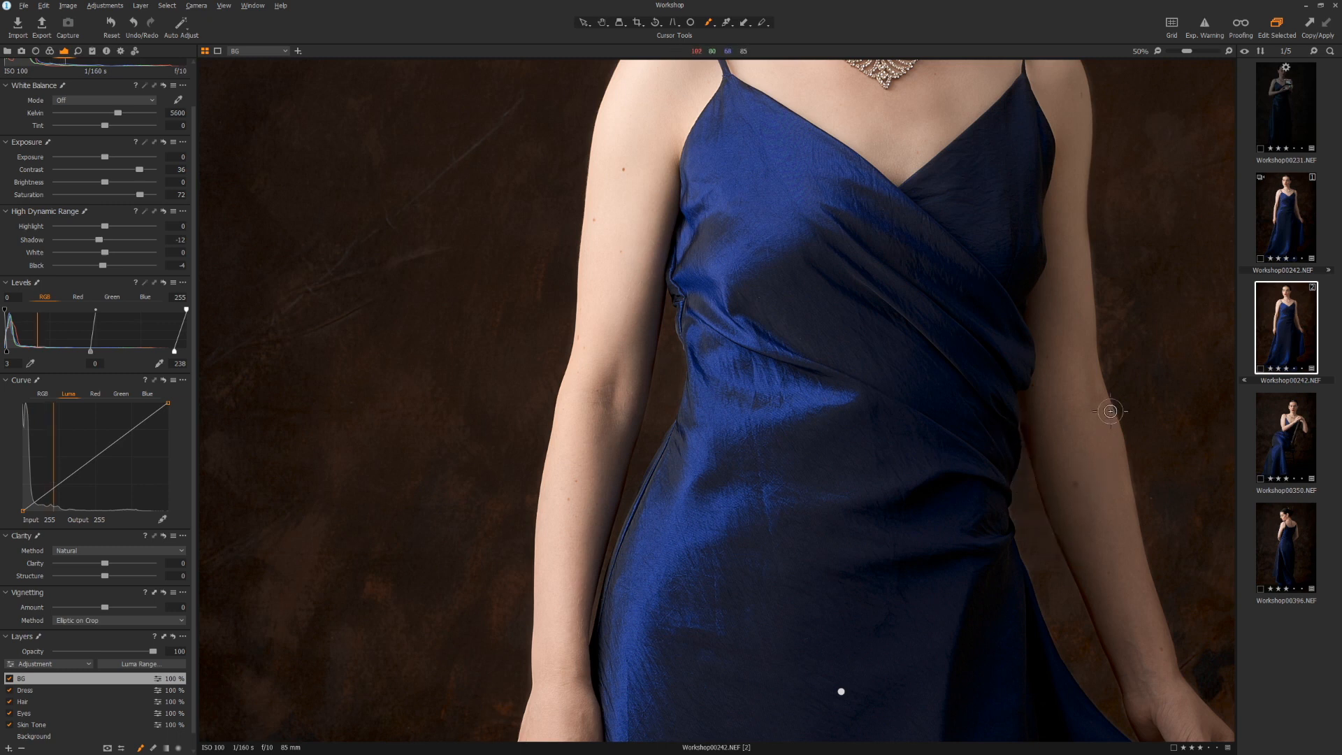
{"action": "mouse_move", "coordinate": [1047, 470]}
{"action": "left_mouse_down"}
{"action": "mouse_move", "coordinate": [1027, 422]}
{"action": "mouse_move", "coordinate": [1046, 455]}
{"action": "mouse_move", "coordinate": [998, 434]}
{"action": "mouse_move", "coordinate": [983, 474]}
{"action": "left_mouse_up"}
{"action": "left_click_drag", "start_coordinate": [1021, 560], "coordinate": [1040, 374]}
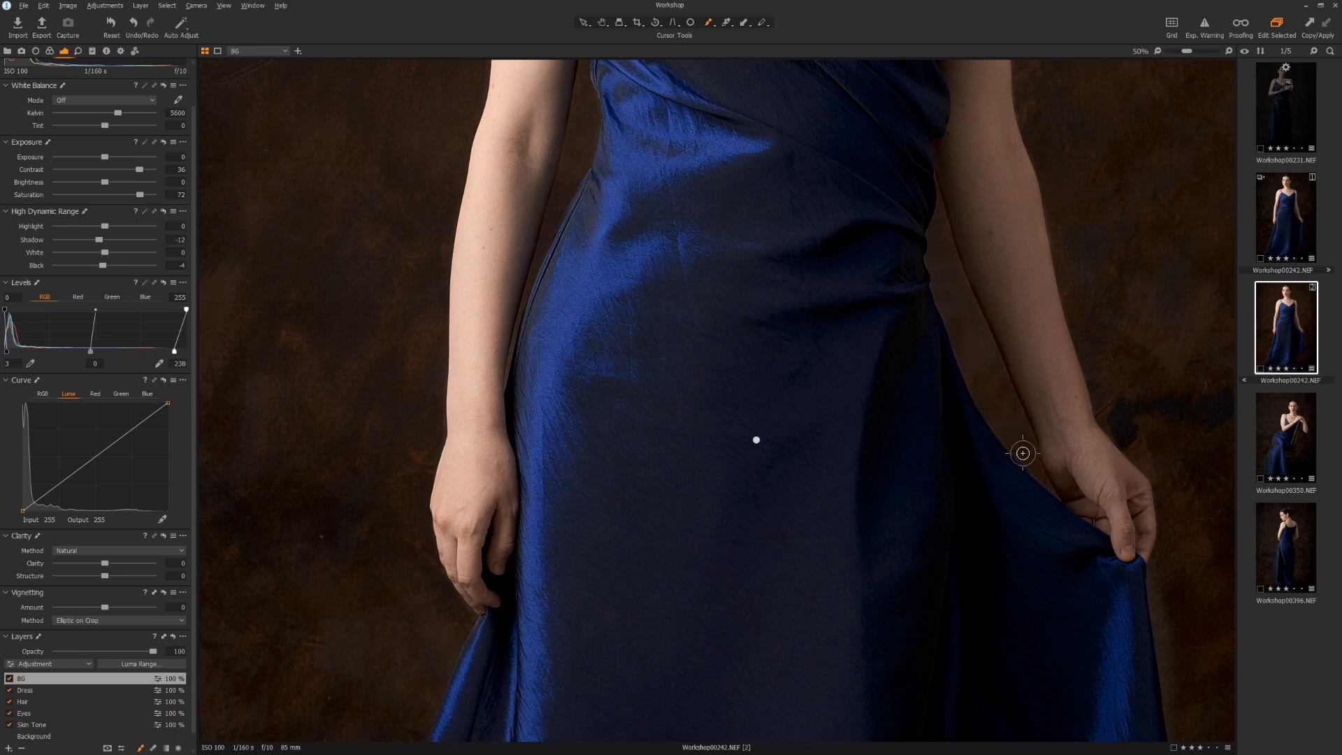
Step: Adjust the brush size and extend the BG mask along the lifted skirt's outer edge down to the hem
{"action": "left_click_drag", "start_coordinate": [956, 519], "coordinate": [713, 231]}
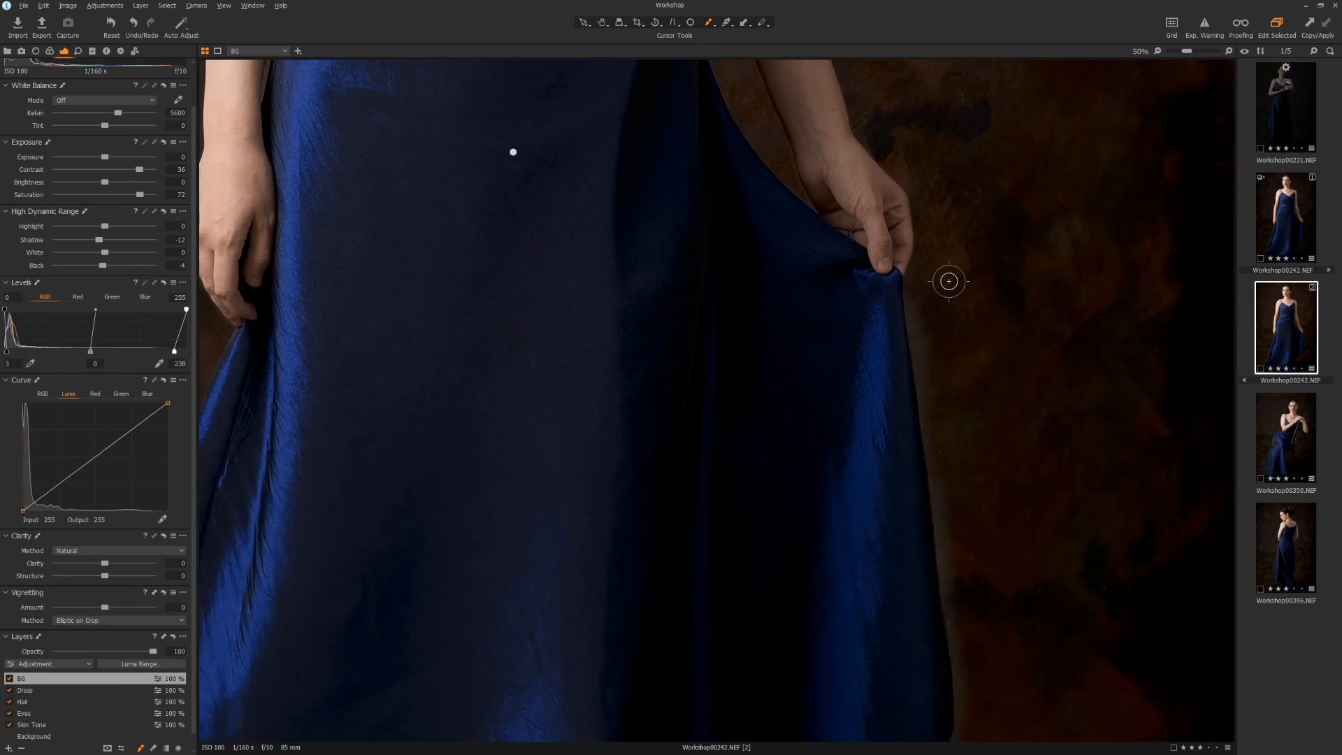
{"action": "key", "text": "bracketright"}
{"action": "key", "text": "bracketright"}
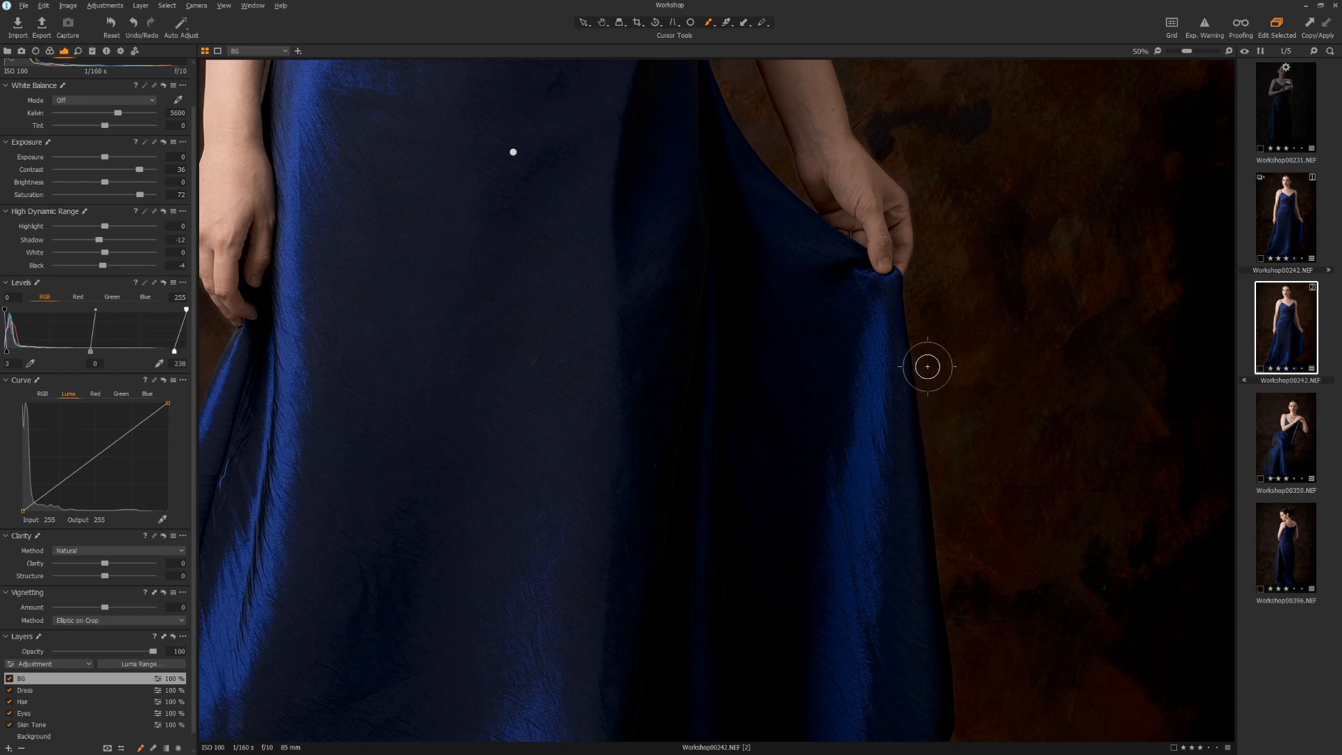
{"action": "left_click_drag", "start_coordinate": [1015, 577], "coordinate": [952, 266]}
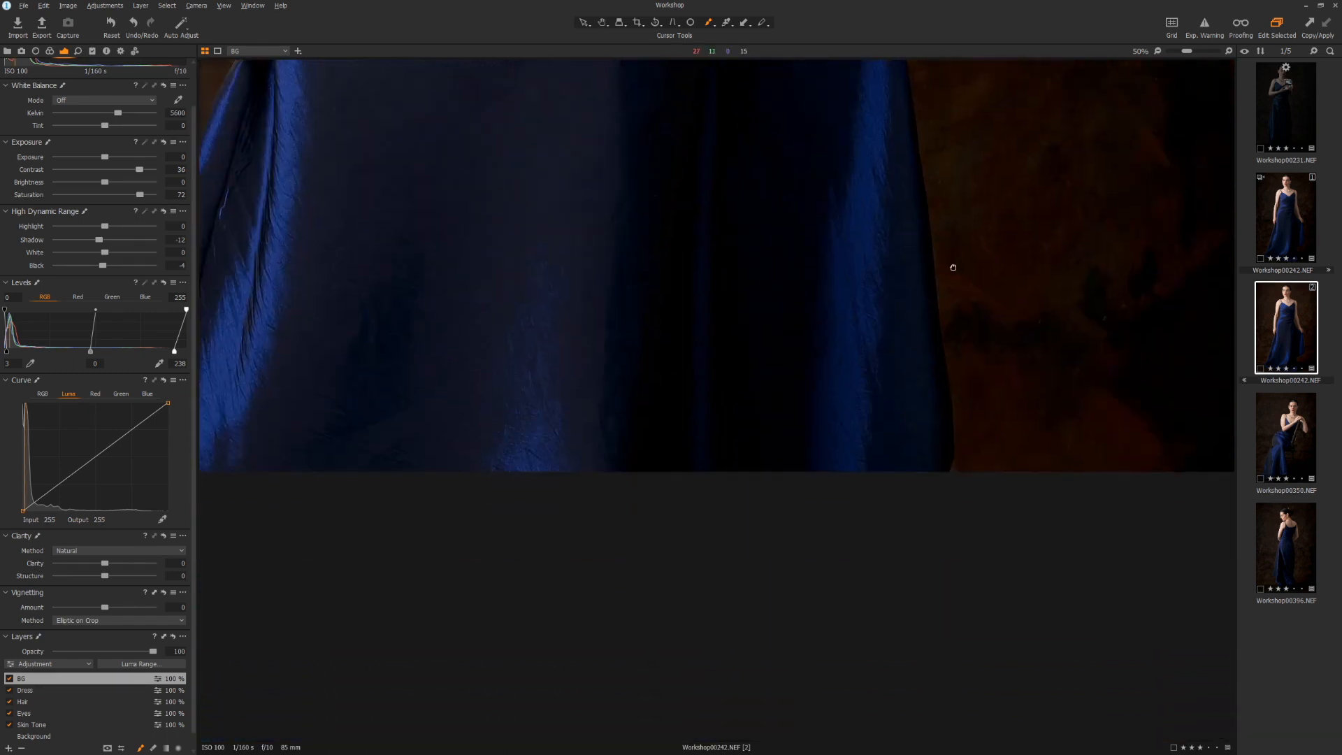
{"action": "key", "text": "["}
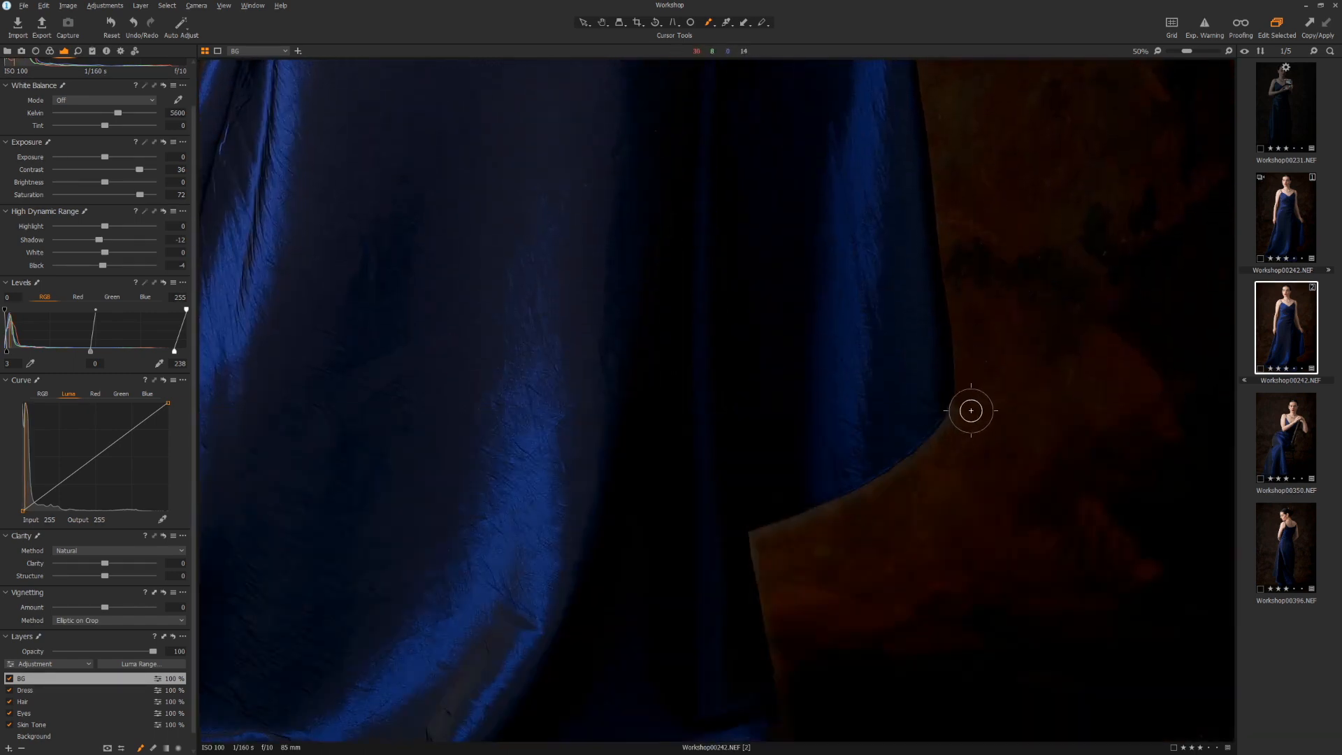
{"action": "mouse_move", "coordinate": [965, 404]}
{"action": "left_mouse_down"}
{"action": "mouse_move", "coordinate": [859, 494]}
{"action": "mouse_move", "coordinate": [758, 535]}
{"action": "mouse_move", "coordinate": [784, 689]}
{"action": "left_mouse_up"}
Step: Paint the BG mask along the hem and outer dress edge below the lowered hand
{"action": "left_click_drag", "start_coordinate": [852, 631], "coordinate": [941, 338]}
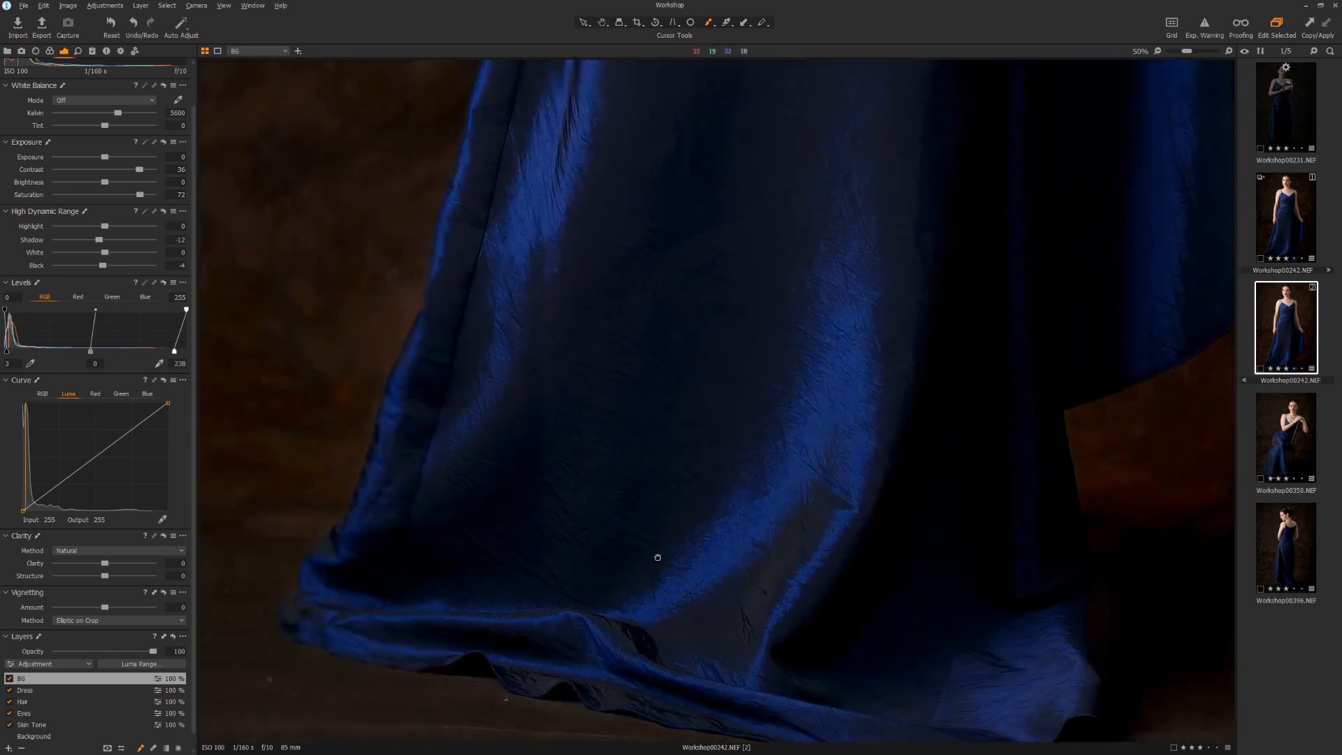
{"action": "left_click_drag", "start_coordinate": [434, 533], "coordinate": [674, 564]}
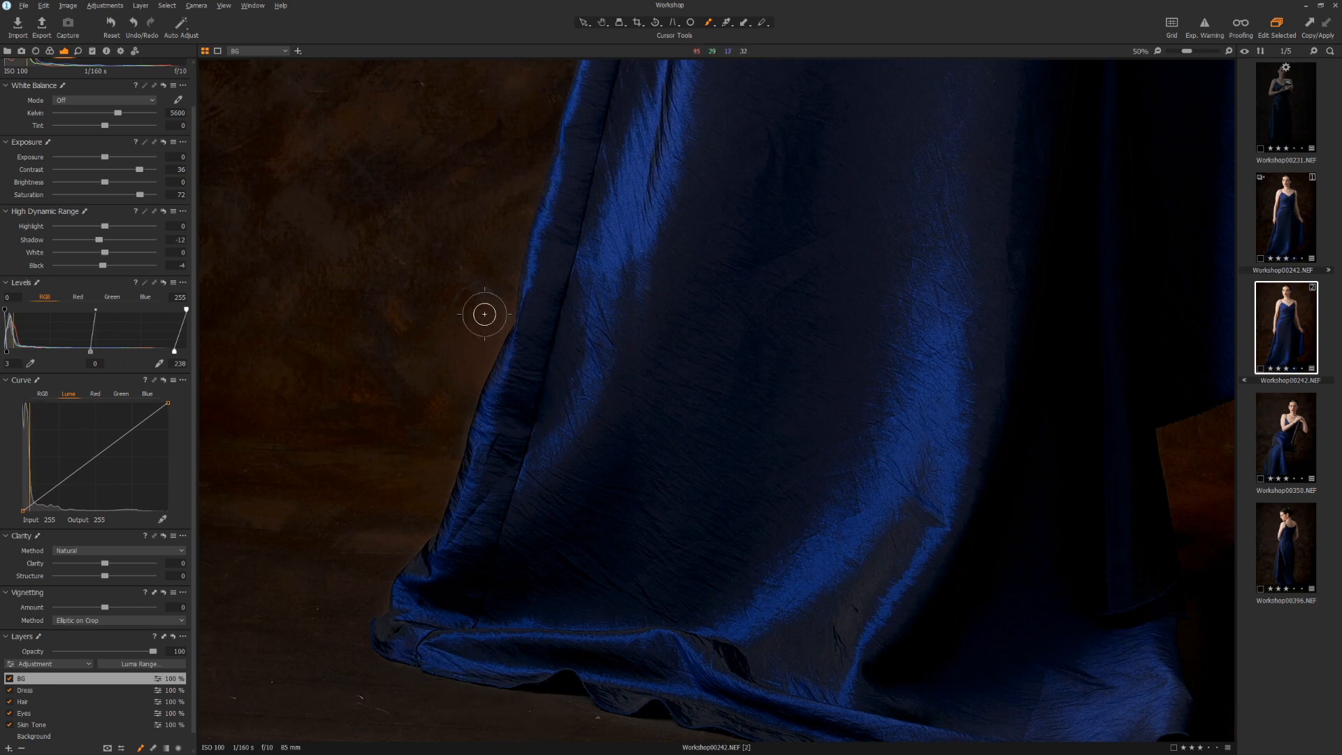
{"action": "mouse_move", "coordinate": [501, 287]}
{"action": "left_mouse_down"}
{"action": "mouse_move", "coordinate": [435, 499]}
{"action": "mouse_move", "coordinate": [380, 589]}
{"action": "mouse_move", "coordinate": [390, 576]}
{"action": "left_mouse_up"}
{"action": "left_click_drag", "start_coordinate": [444, 285], "coordinate": [330, 515]}
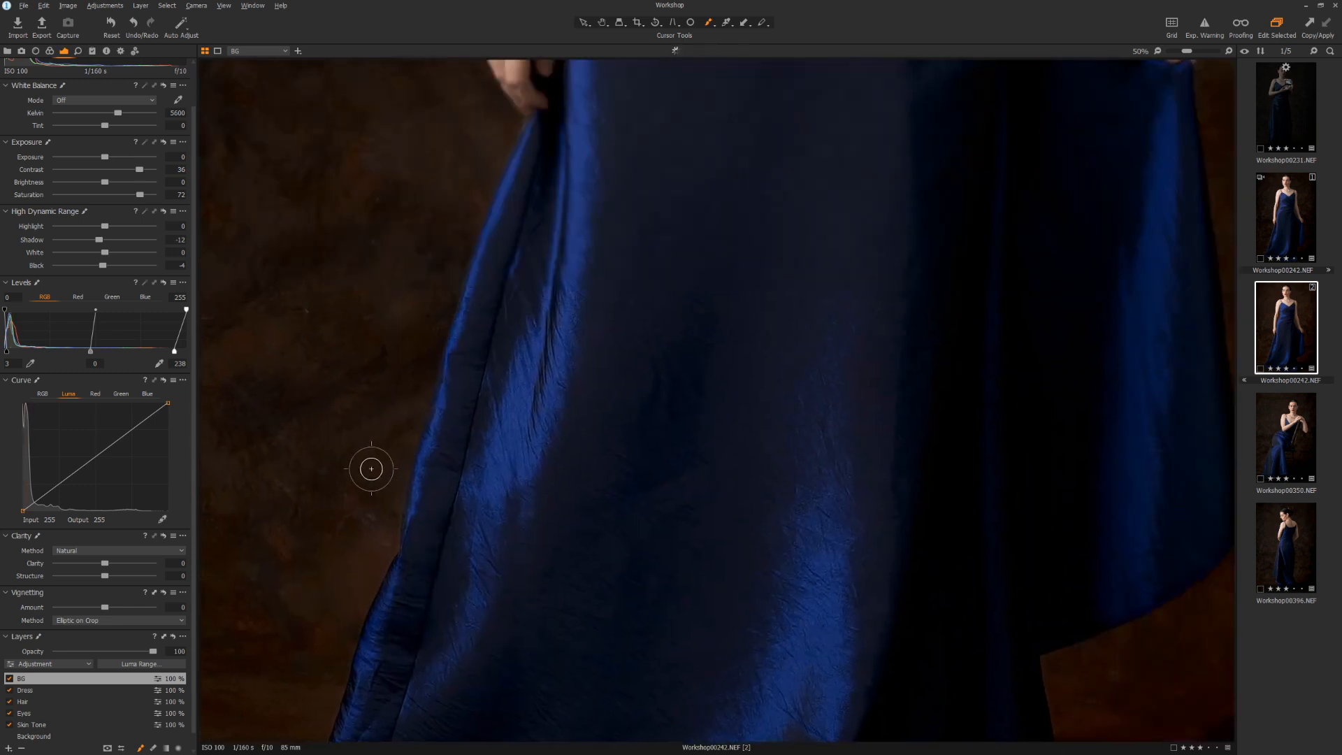
{"action": "key", "text": "ctrl+0"}
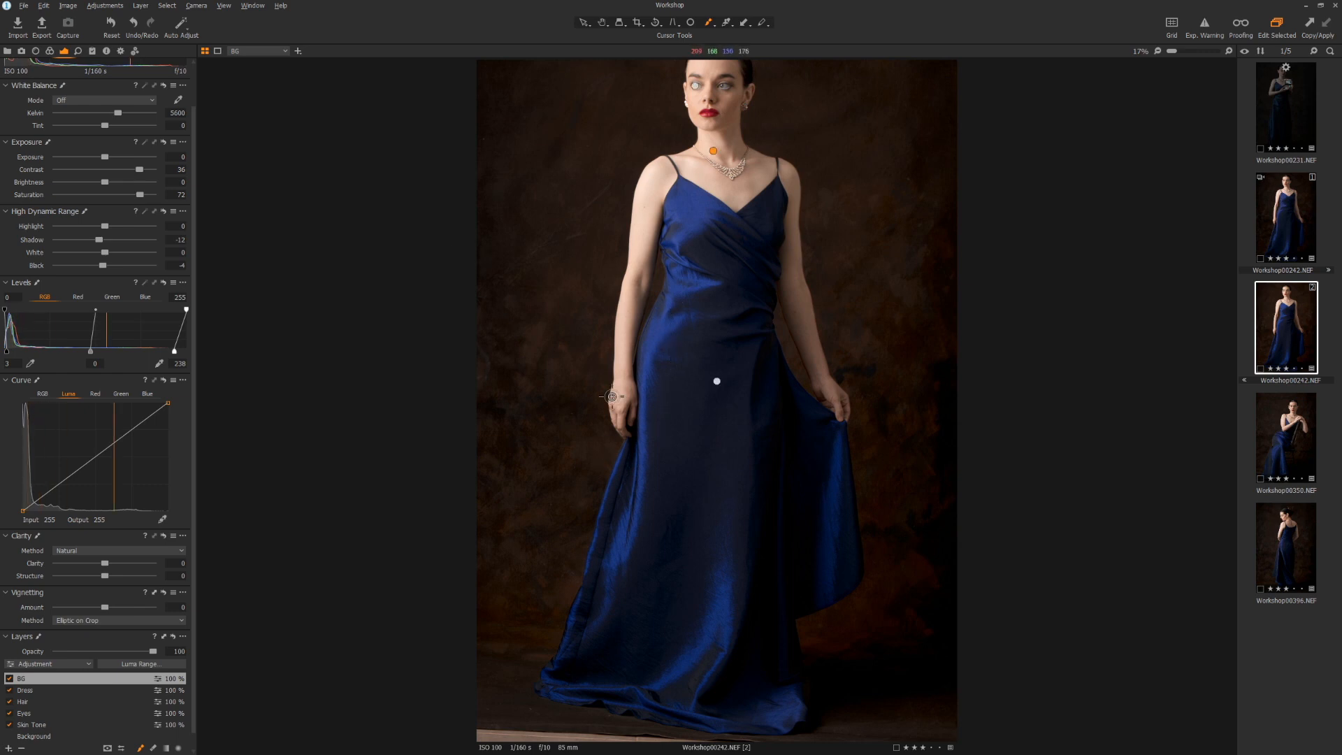
Step: Touch up the BG mask beside the lowered hand, and erase its spill on the dress edge near the raised hand
{"action": "scroll", "coordinate": [614, 436], "scroll_direction": "up", "scroll_amount": 4}
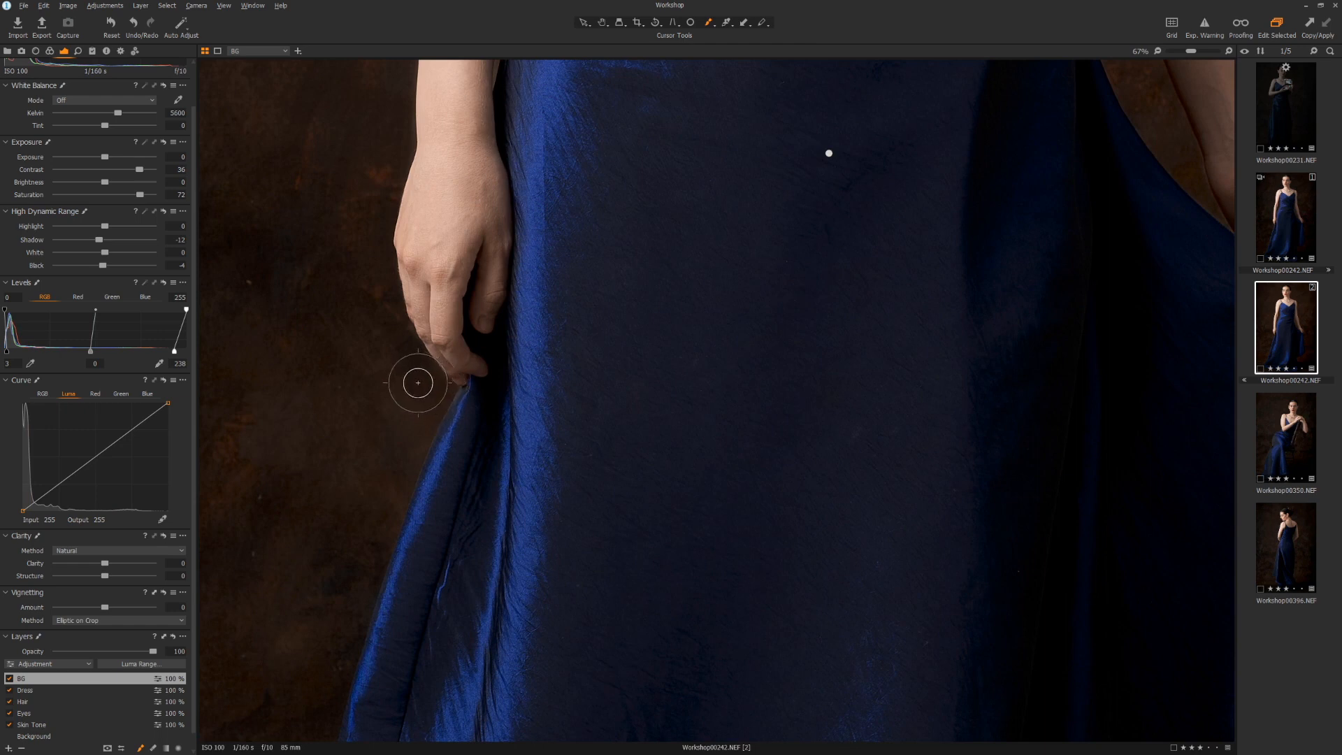
{"action": "scroll", "coordinate": [340, 322], "scroll_direction": "down", "scroll_amount": 2}
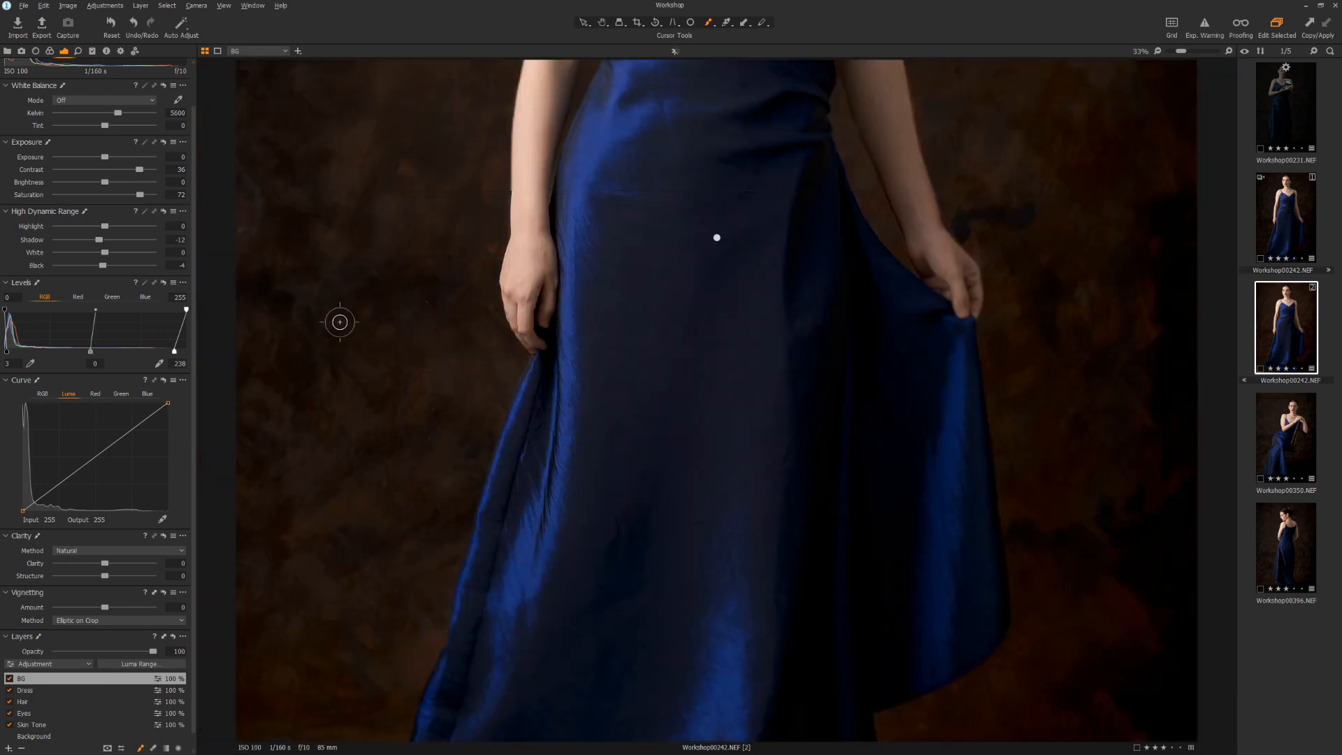
{"action": "scroll", "coordinate": [340, 322], "scroll_direction": "up", "scroll_amount": 1}
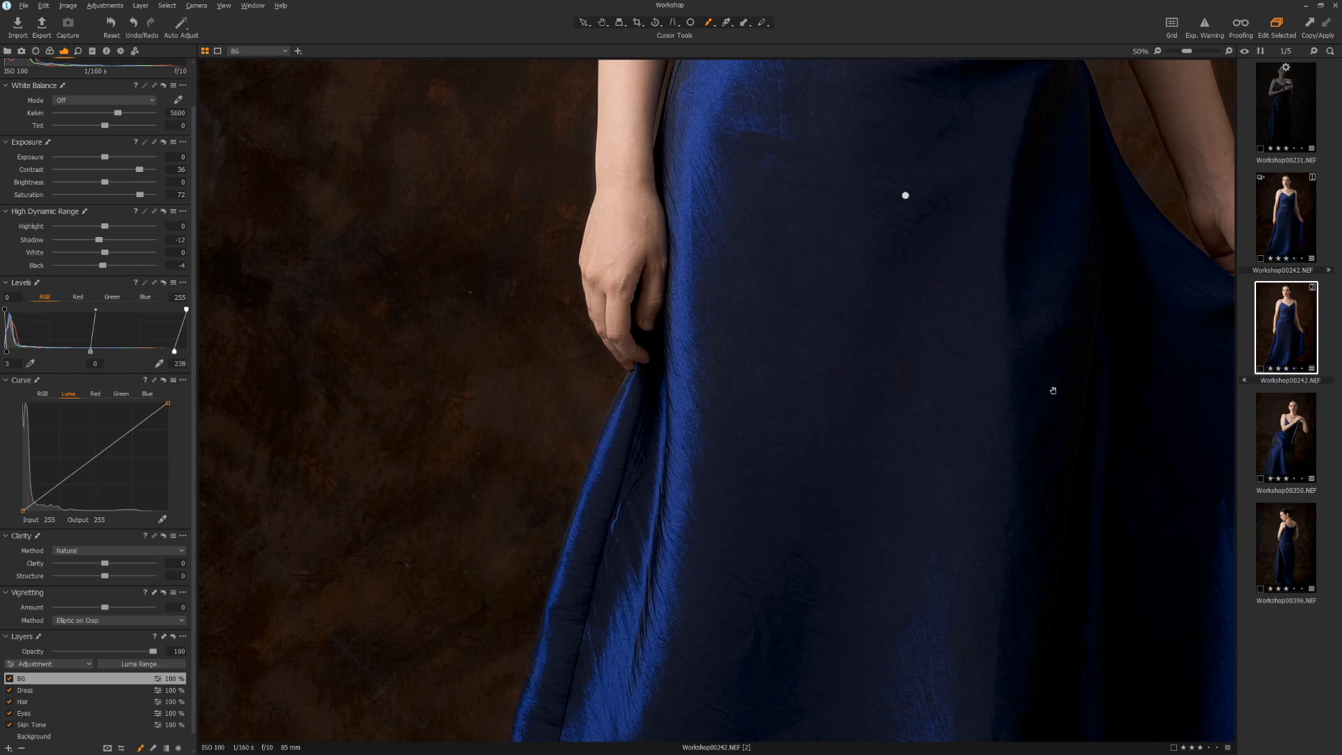
{"action": "left_click_drag", "start_coordinate": [1053, 390], "coordinate": [641, 423]}
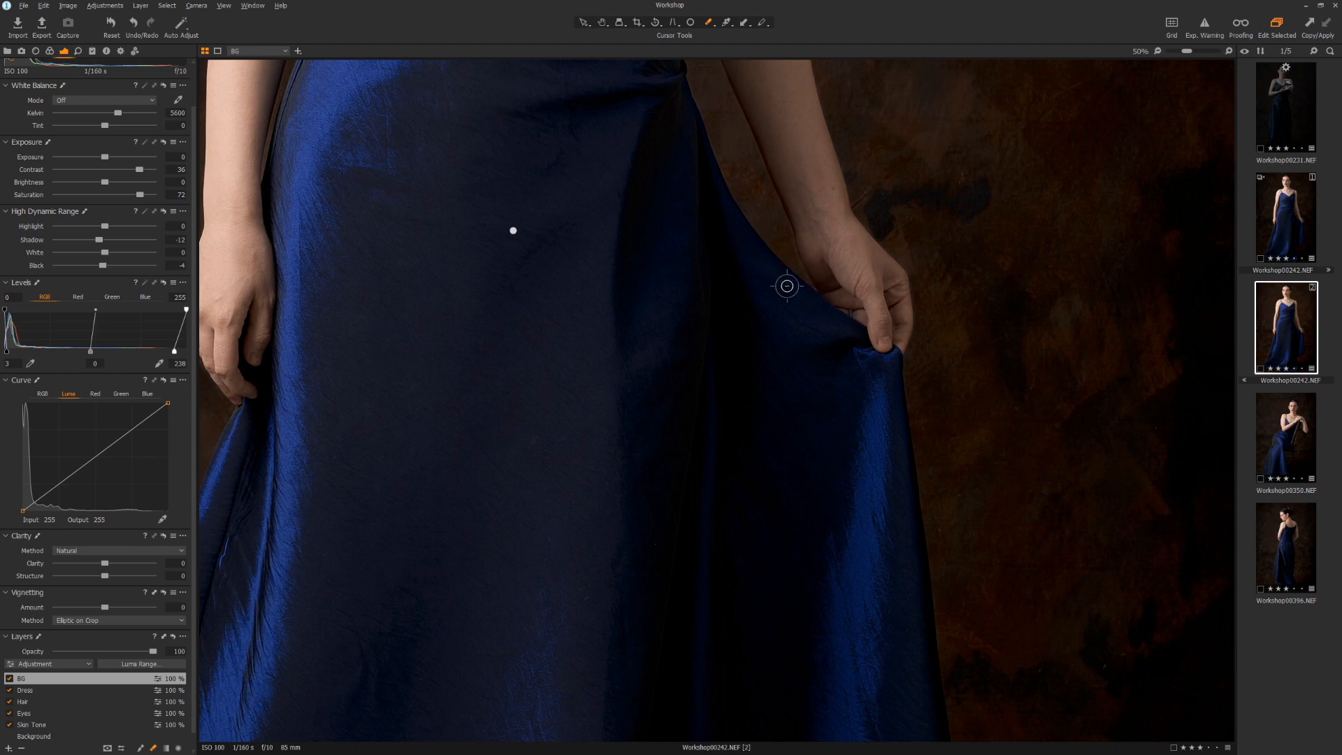
{"action": "key", "text": "ctrl+0"}
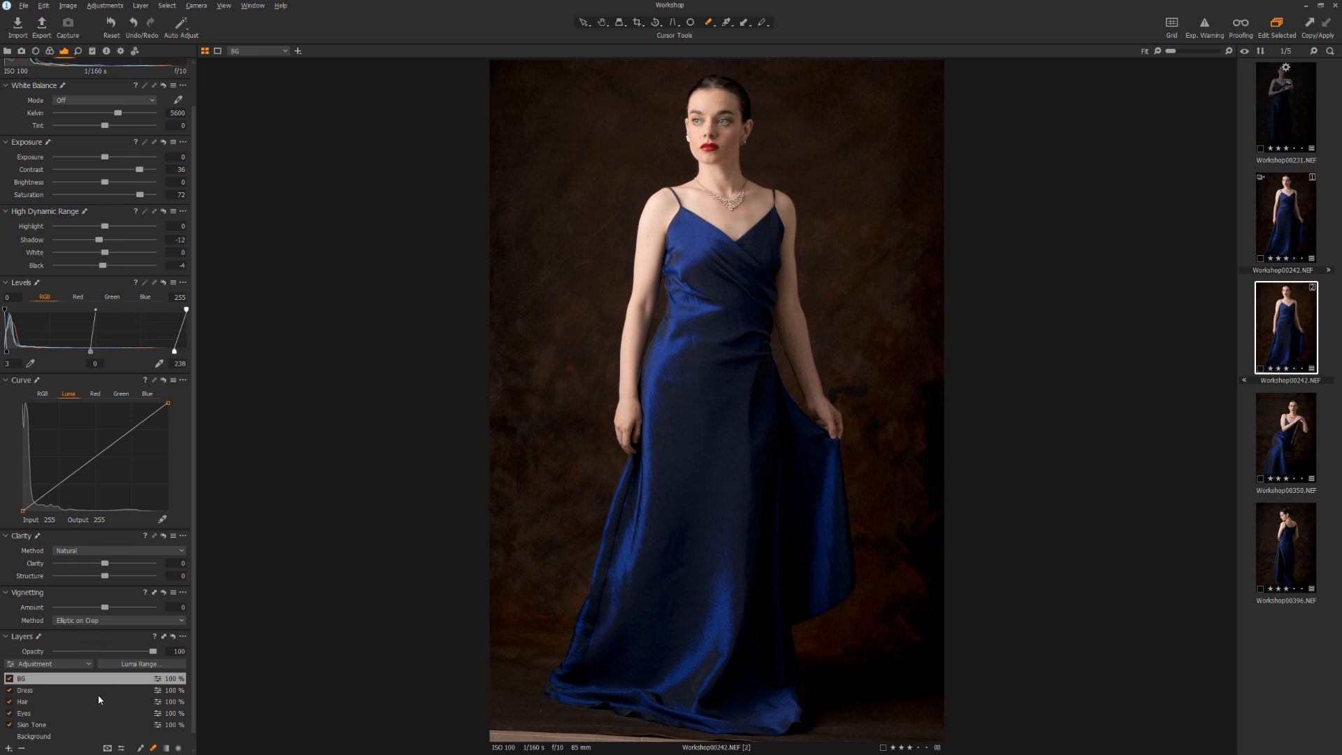
Step: Lower the opacity of the Skin Tone layer
{"action": "left_click", "coordinate": [45, 725]}
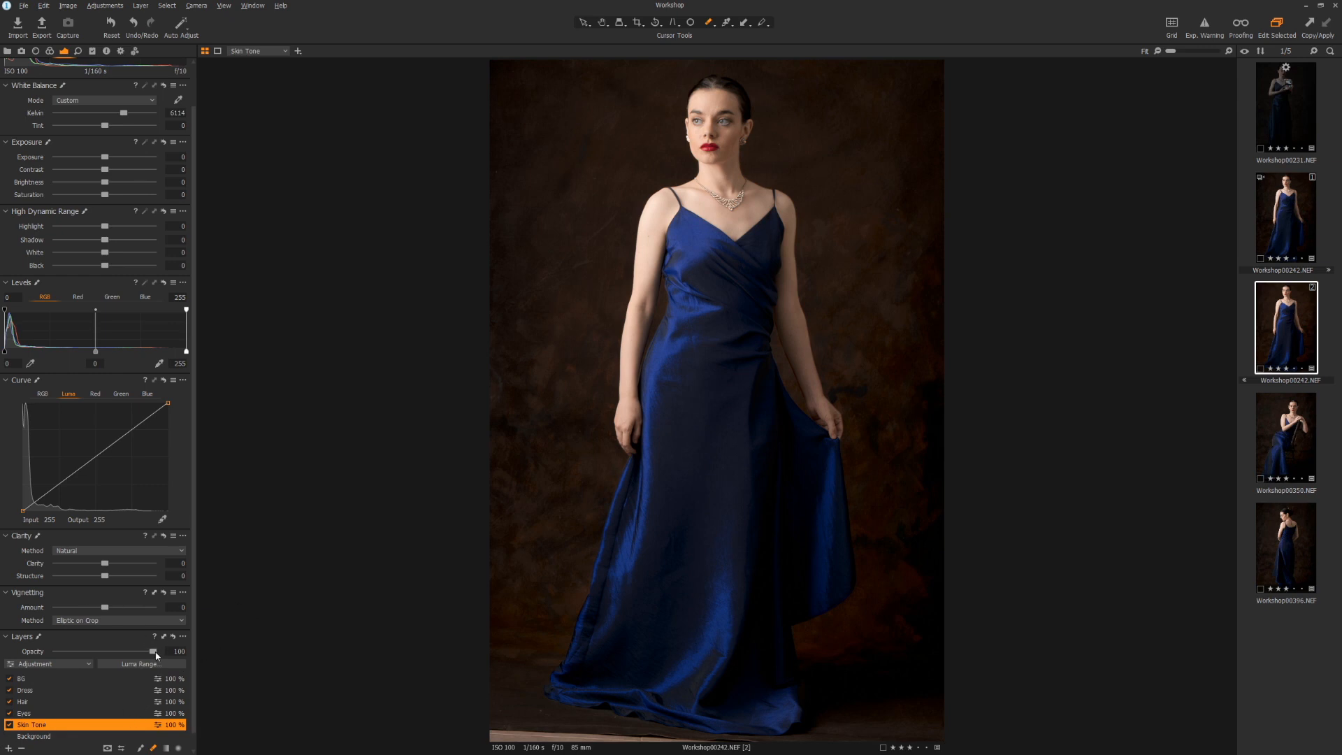
{"action": "left_click_drag", "start_coordinate": [157, 651], "coordinate": [199, 642]}
Step: Turn off the BG, Dress, Hair, Eyes and Skin Tone layers, and briefly reset all adjustments to compare with the unedited photo
{"action": "left_click", "coordinate": [9, 678]}
{"action": "left_click", "coordinate": [14, 690]}
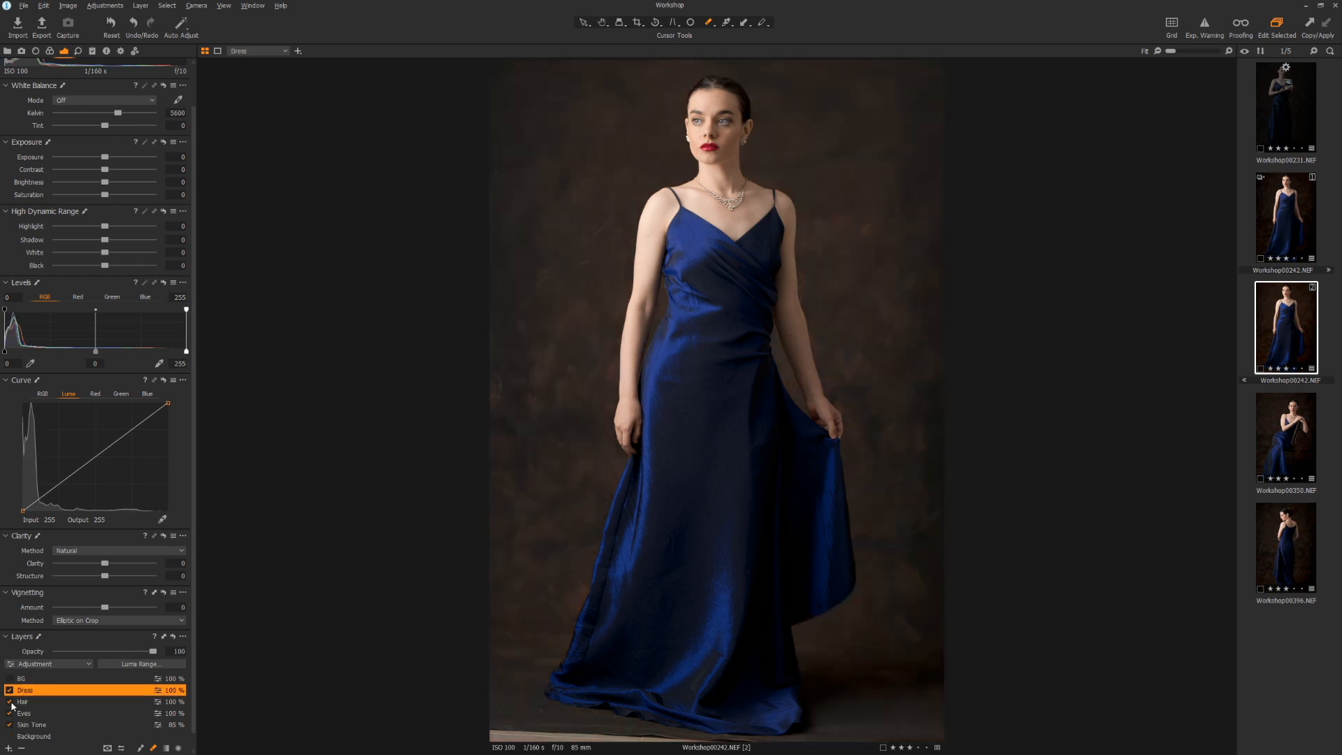
{"action": "left_click", "coordinate": [9, 691]}
{"action": "left_click", "coordinate": [9, 724]}
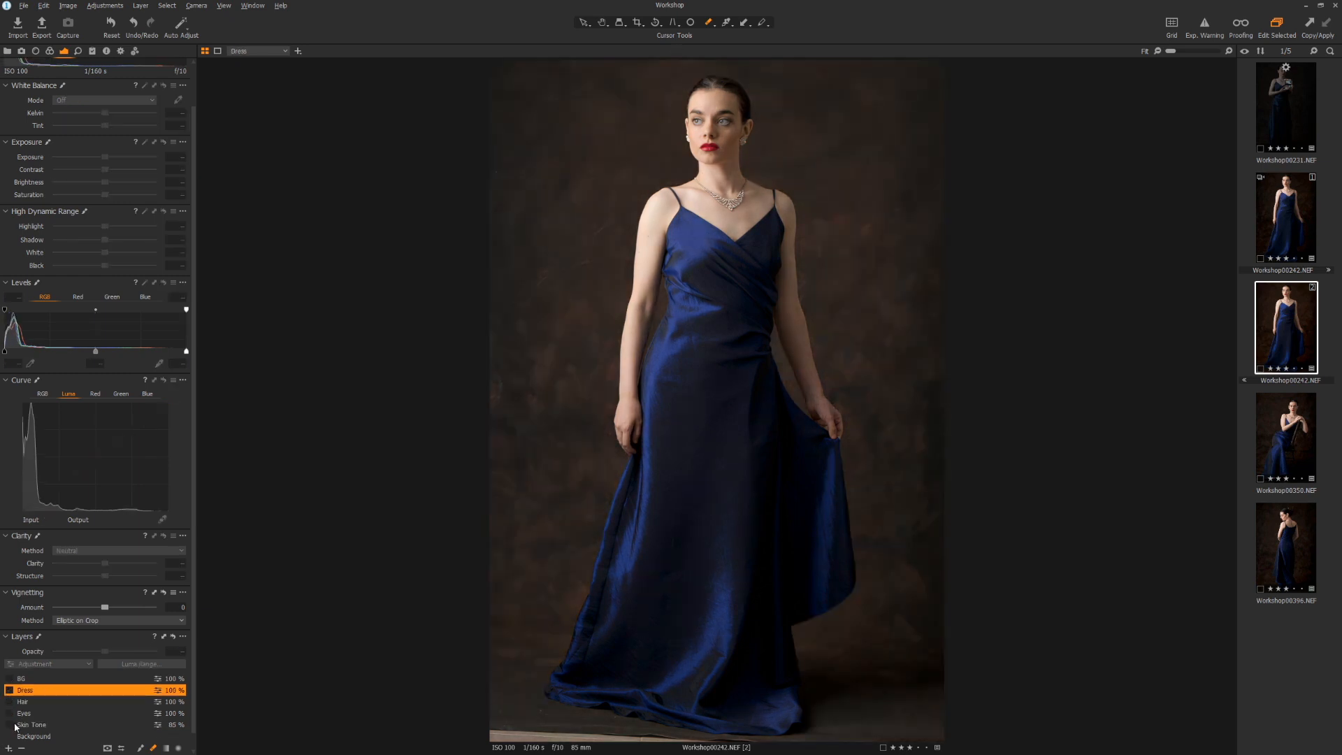
{"action": "scroll", "coordinate": [44, 716], "scroll_direction": "down", "scroll_amount": 1}
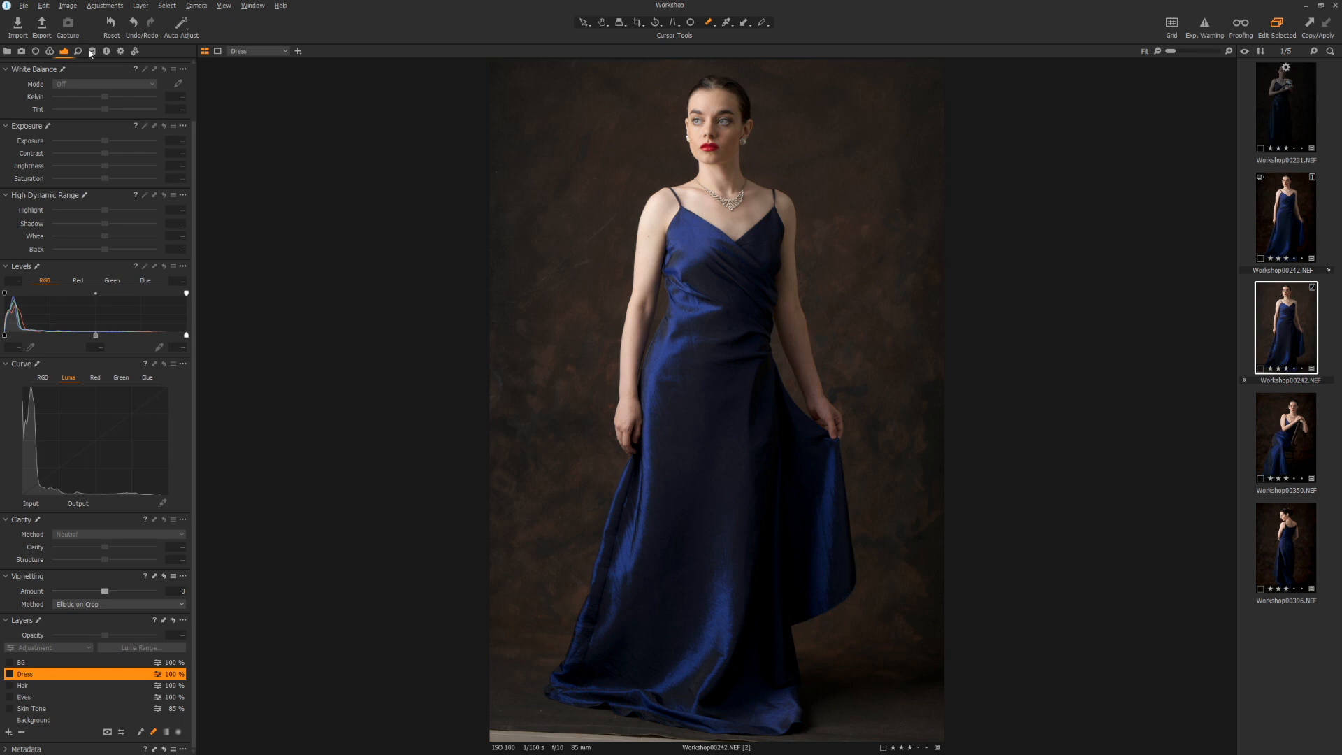
{"action": "left_click", "coordinate": [113, 25]}
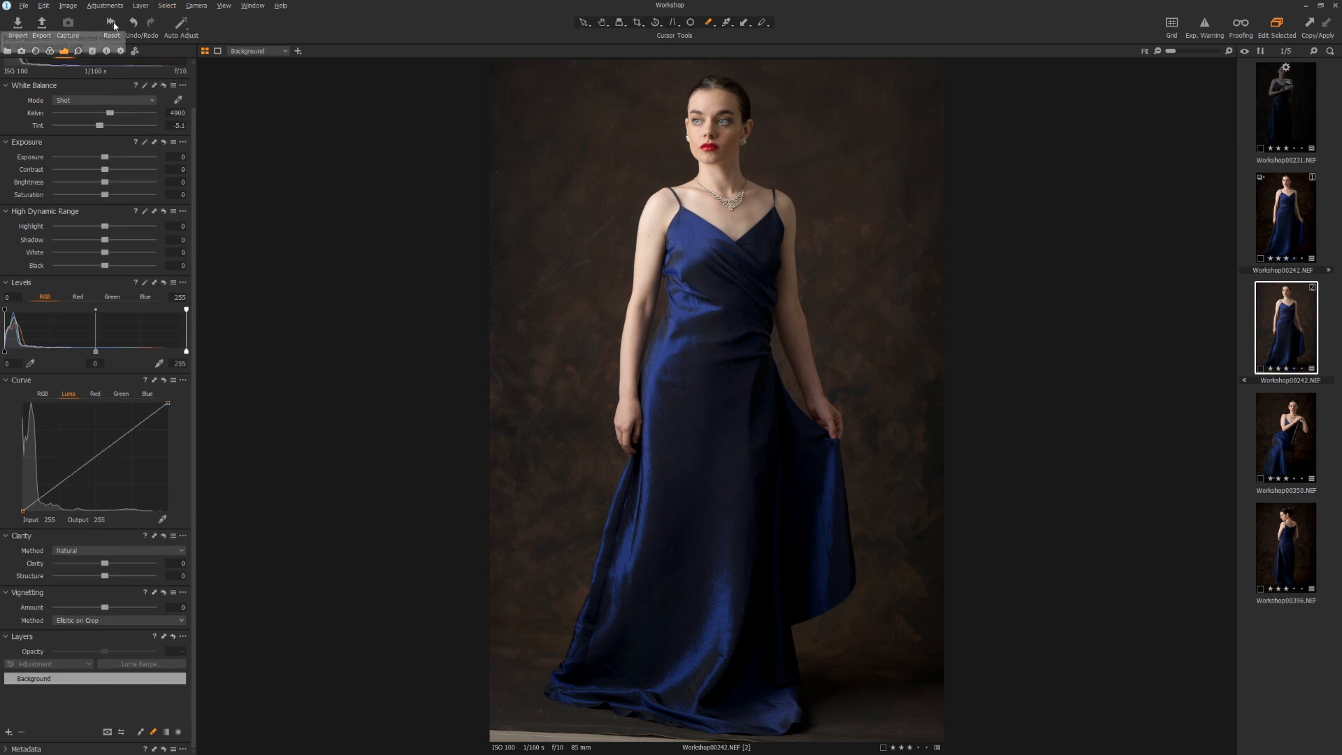
{"action": "key", "text": "ctrl+z"}
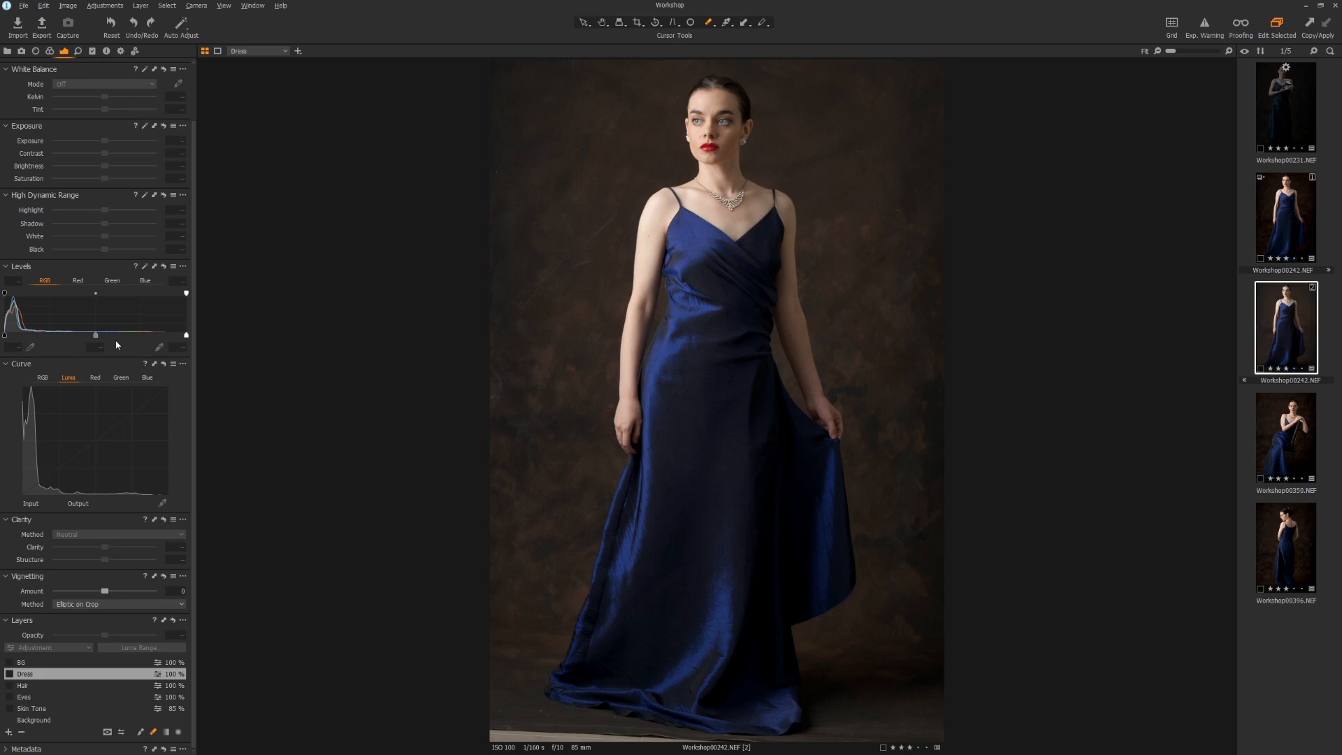
Step: Select the Background layer and turn the Skin Tone, Eyes, Hair, Dress and BG layers back on to review their effects
{"action": "left_click", "coordinate": [34, 719]}
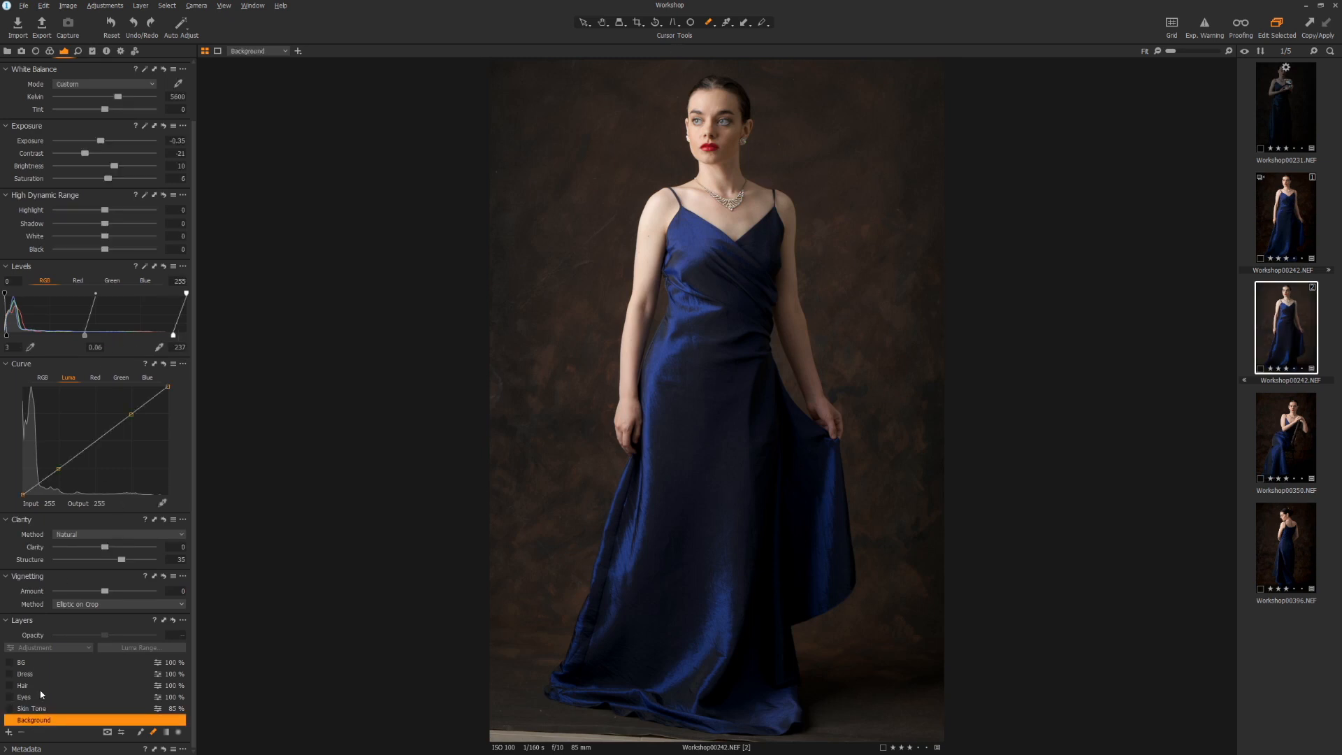
{"action": "left_click", "coordinate": [9, 709]}
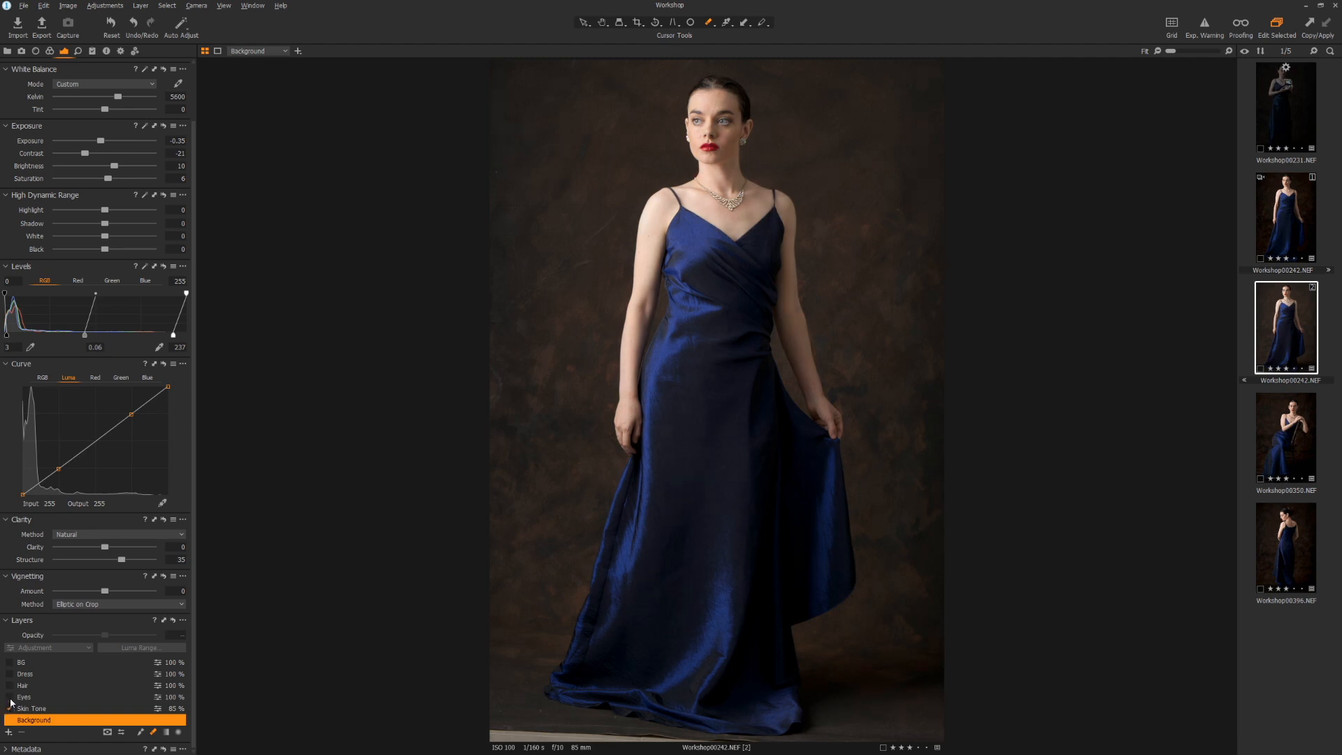
{"action": "left_click", "coordinate": [10, 697]}
{"action": "left_click", "coordinate": [9, 664]}
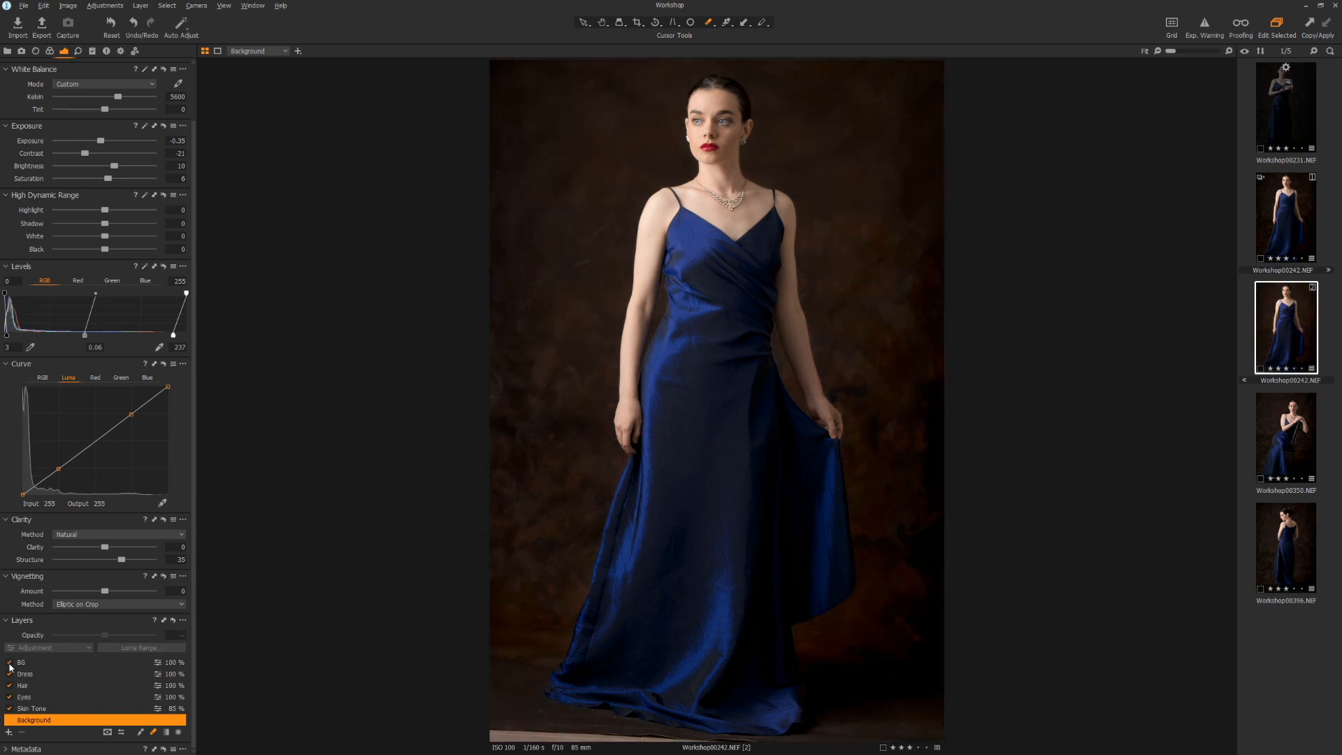
Step: Lower the BG layer's opacity to 92%
{"action": "left_click", "coordinate": [46, 662]}
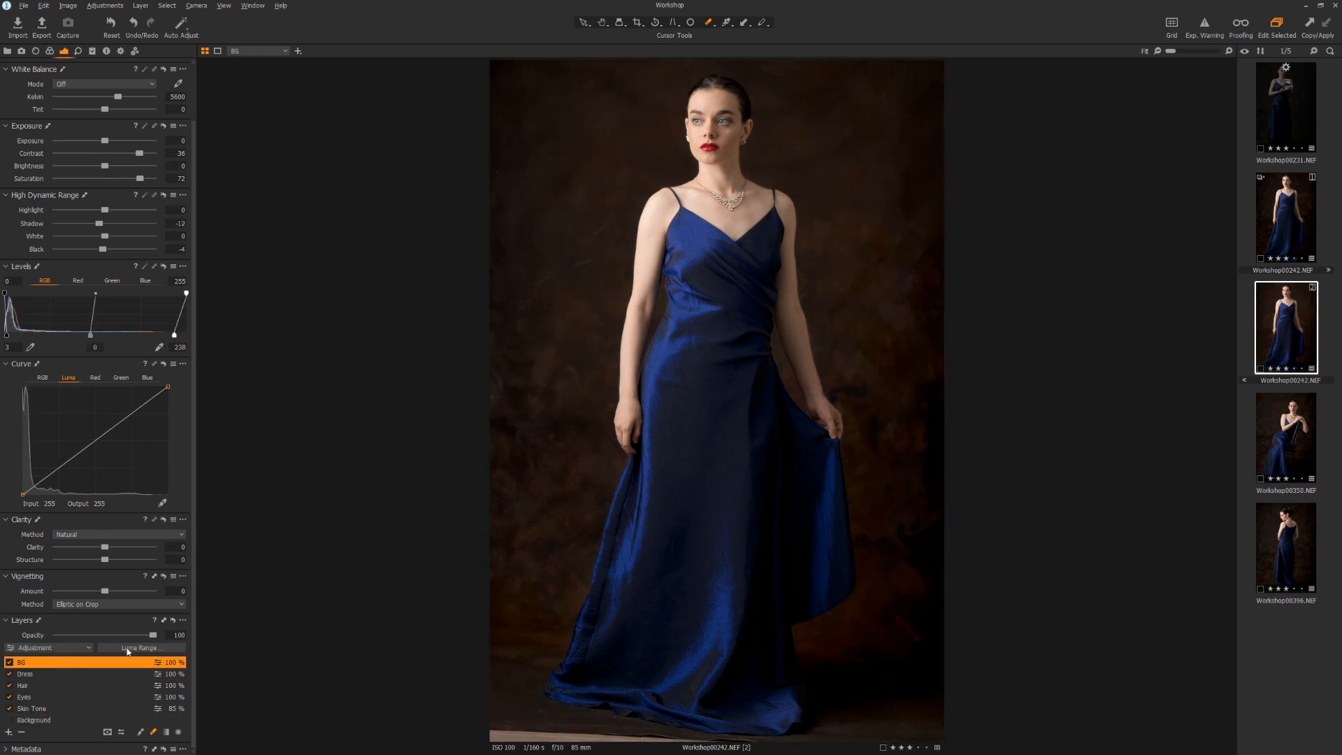
{"action": "mouse_move", "coordinate": [155, 637]}
{"action": "left_mouse_down"}
{"action": "mouse_move", "coordinate": [137, 638]}
{"action": "mouse_move", "coordinate": [168, 638]}
{"action": "mouse_move", "coordinate": [146, 637]}
{"action": "left_mouse_up"}
{"action": "left_click", "coordinate": [9, 732]}
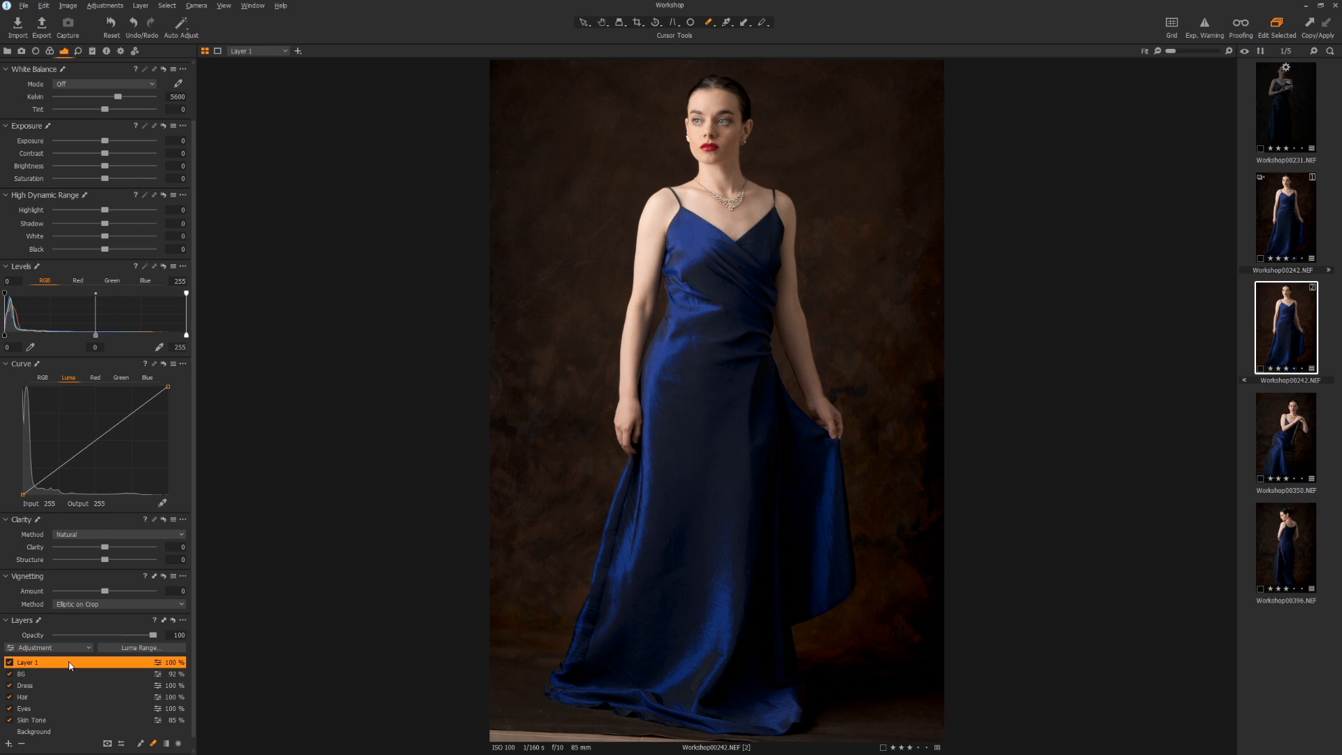
{"action": "left_click", "coordinate": [22, 743]}
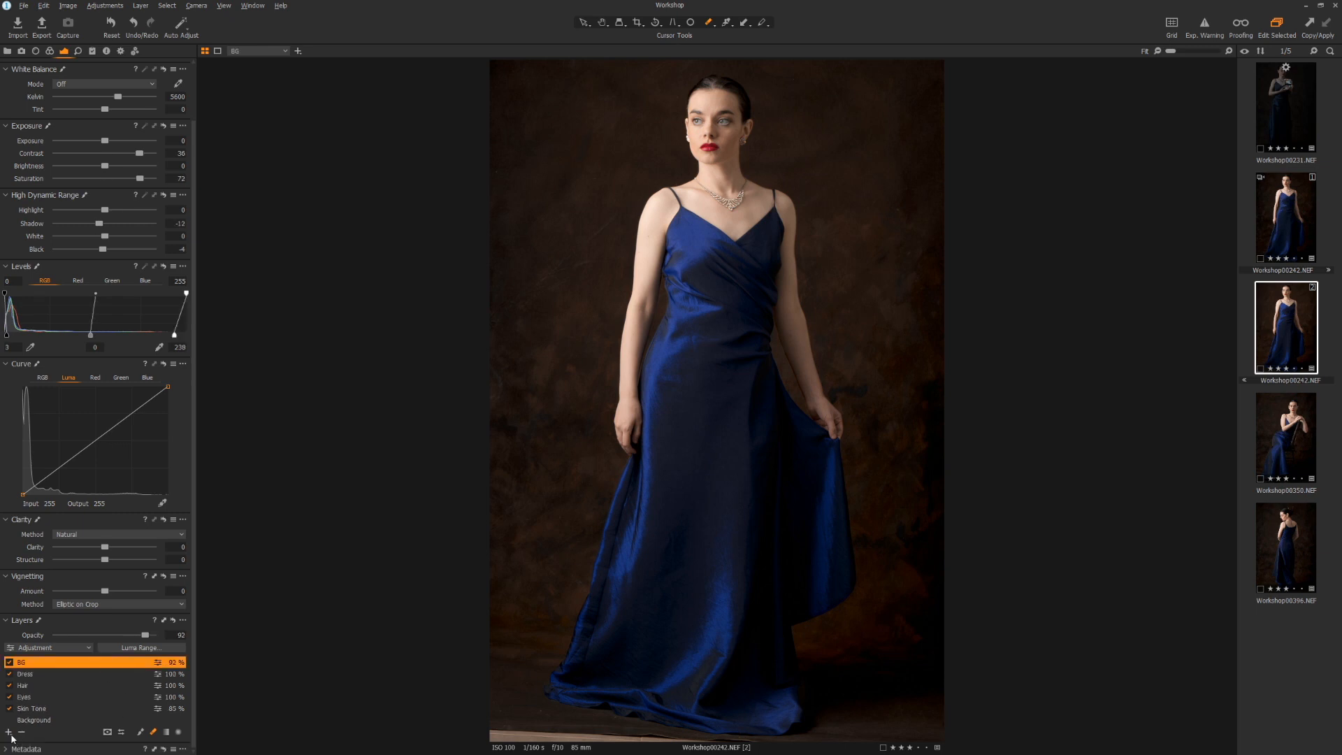
{"action": "left_click", "coordinate": [11, 733]}
{"action": "left_click", "coordinate": [51, 740]}
{"action": "left_click", "coordinate": [9, 733]}
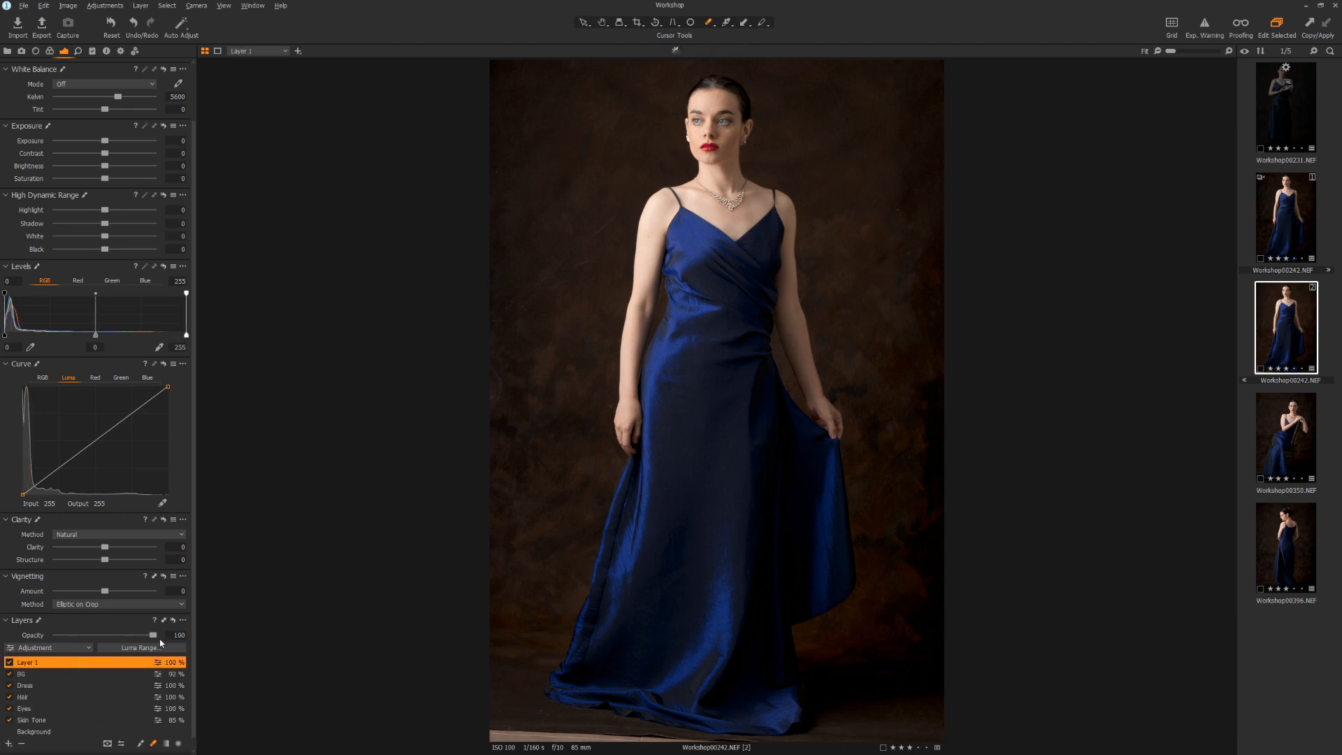
{"action": "left_click", "coordinate": [21, 744]}
Step: Add a new filled layer above BG and check its mask coverage
{"action": "left_click", "coordinate": [9, 733]}
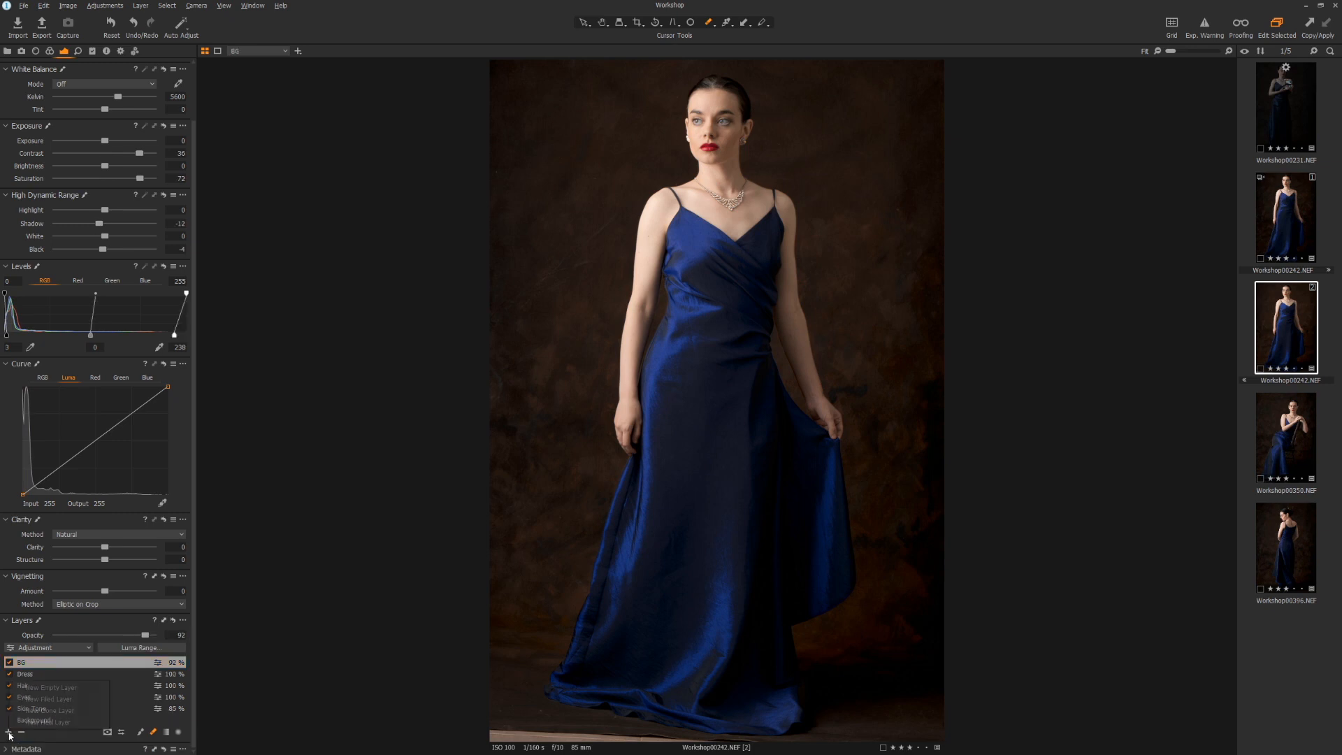
{"action": "left_click", "coordinate": [74, 697]}
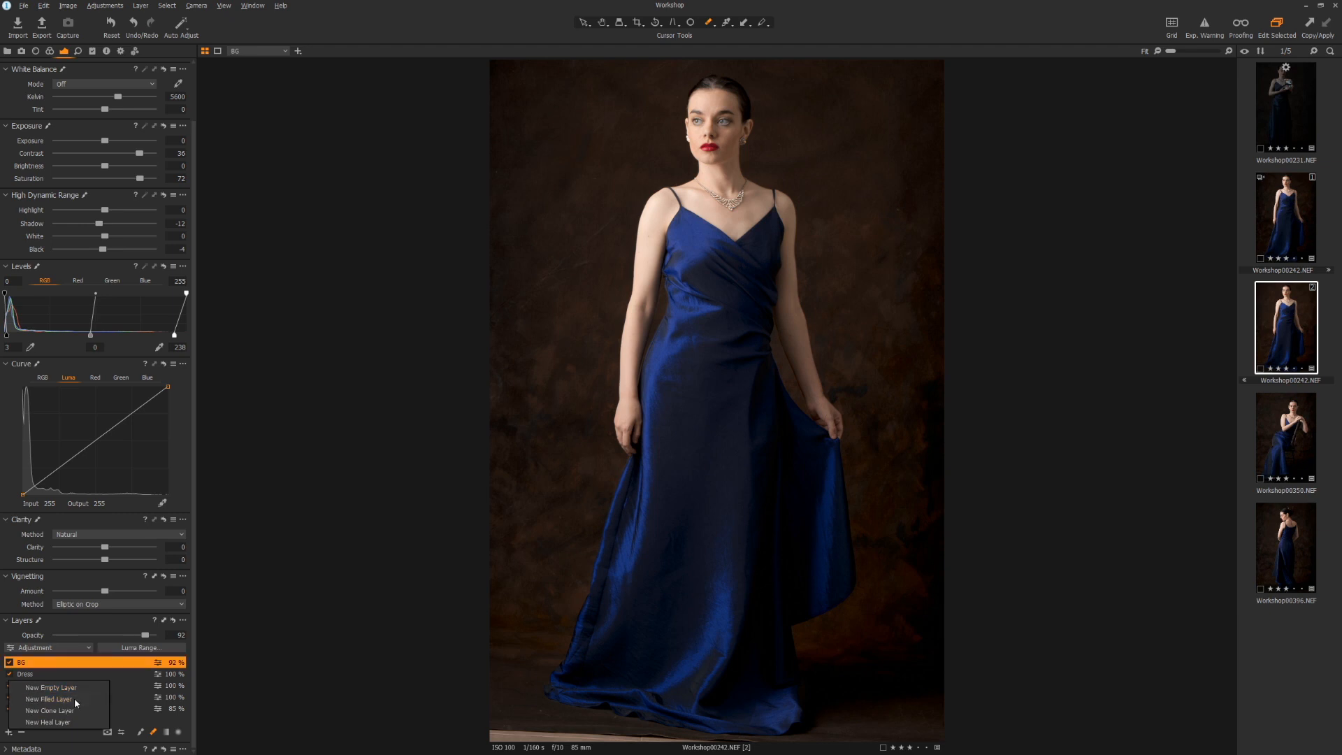
{"action": "key", "text": "m"}
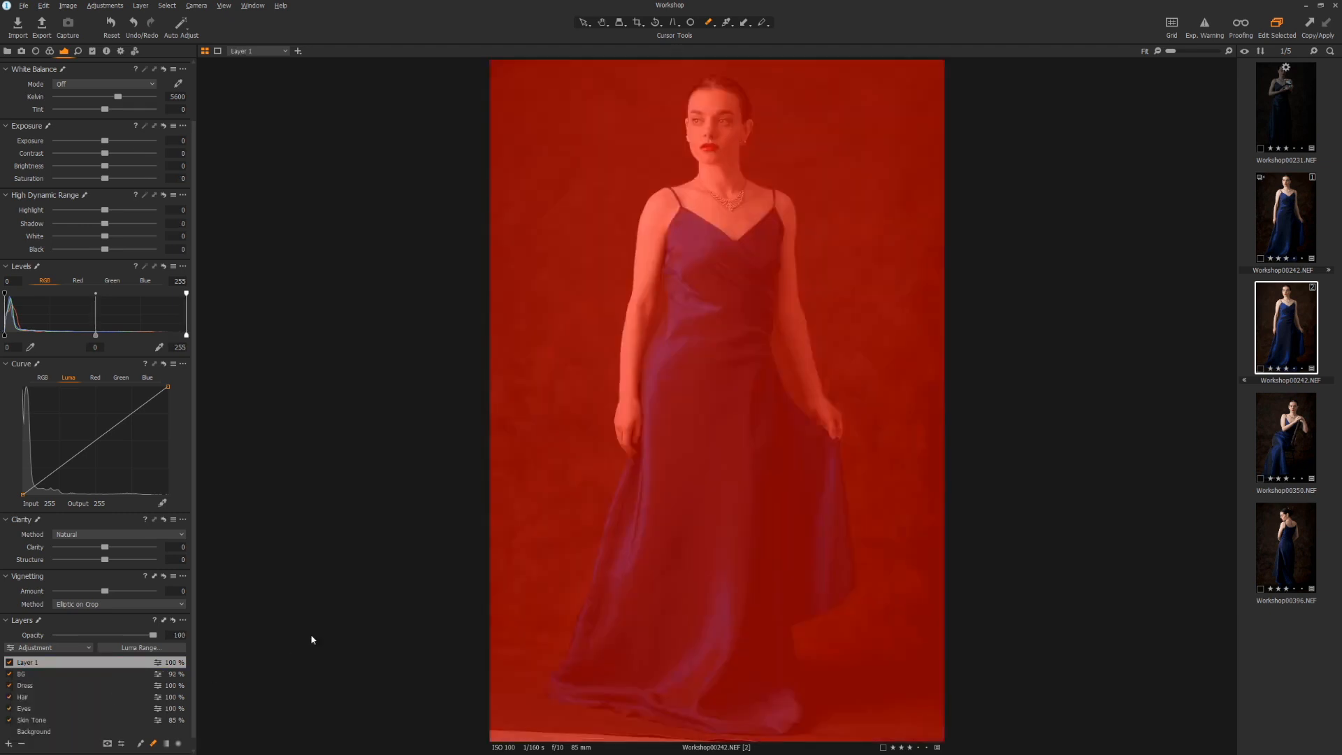
{"action": "key", "text": "m"}
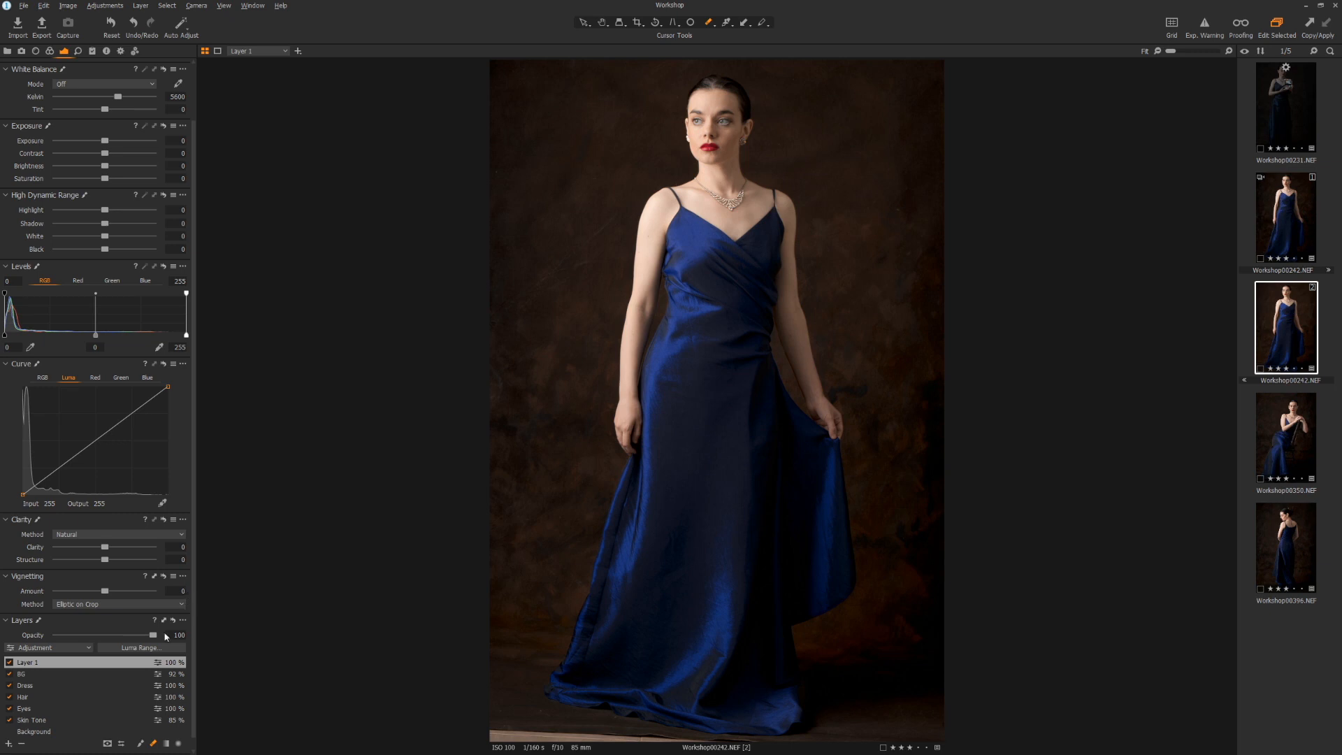
Step: Apply the built-in Fashion style from IQ Styles to the new filled layer
{"action": "right_click", "coordinate": [128, 666]}
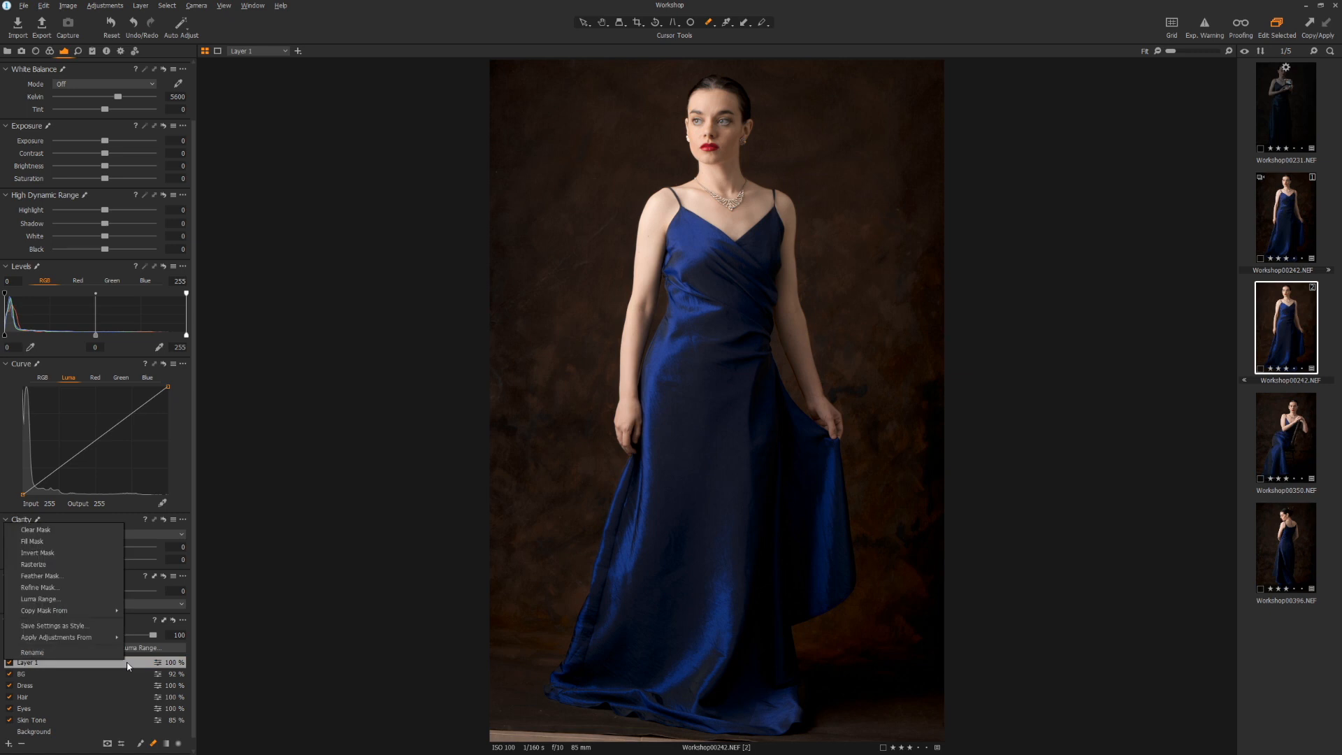
{"action": "mouse_move", "coordinate": [111, 640]}
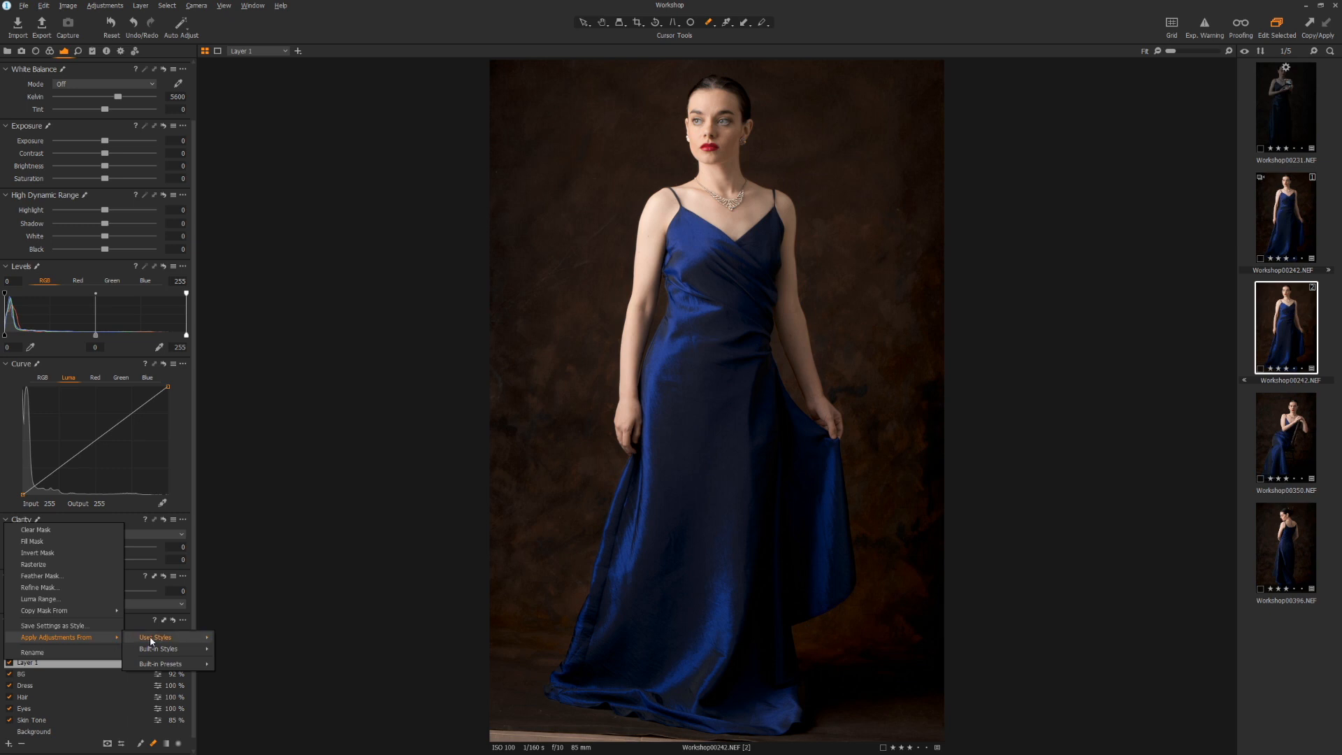
{"action": "mouse_move", "coordinate": [153, 648]}
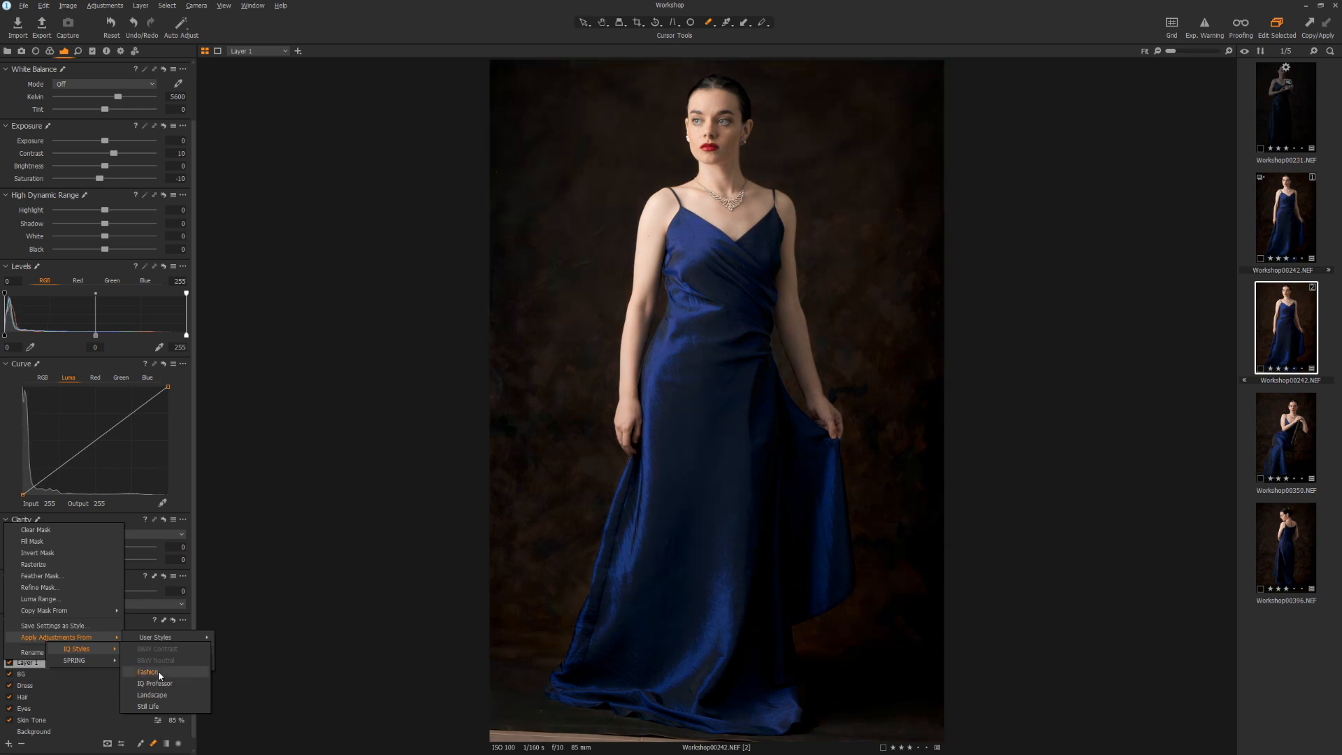
{"action": "left_click", "coordinate": [159, 673]}
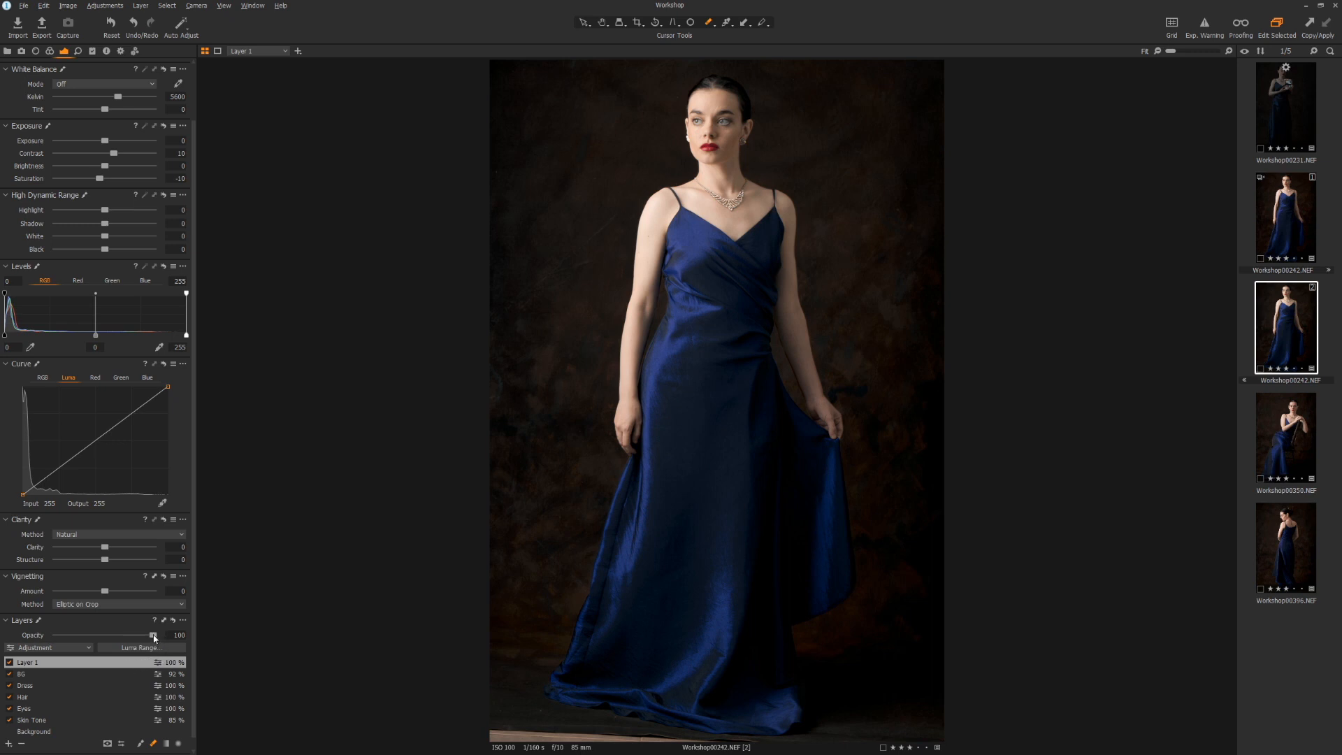
Step: Lower the styled layer's opacity to 70% and toggle its visibility to compare the effect
{"action": "left_click_drag", "start_coordinate": [153, 634], "coordinate": [125, 639]}
{"action": "left_click", "coordinate": [10, 662]}
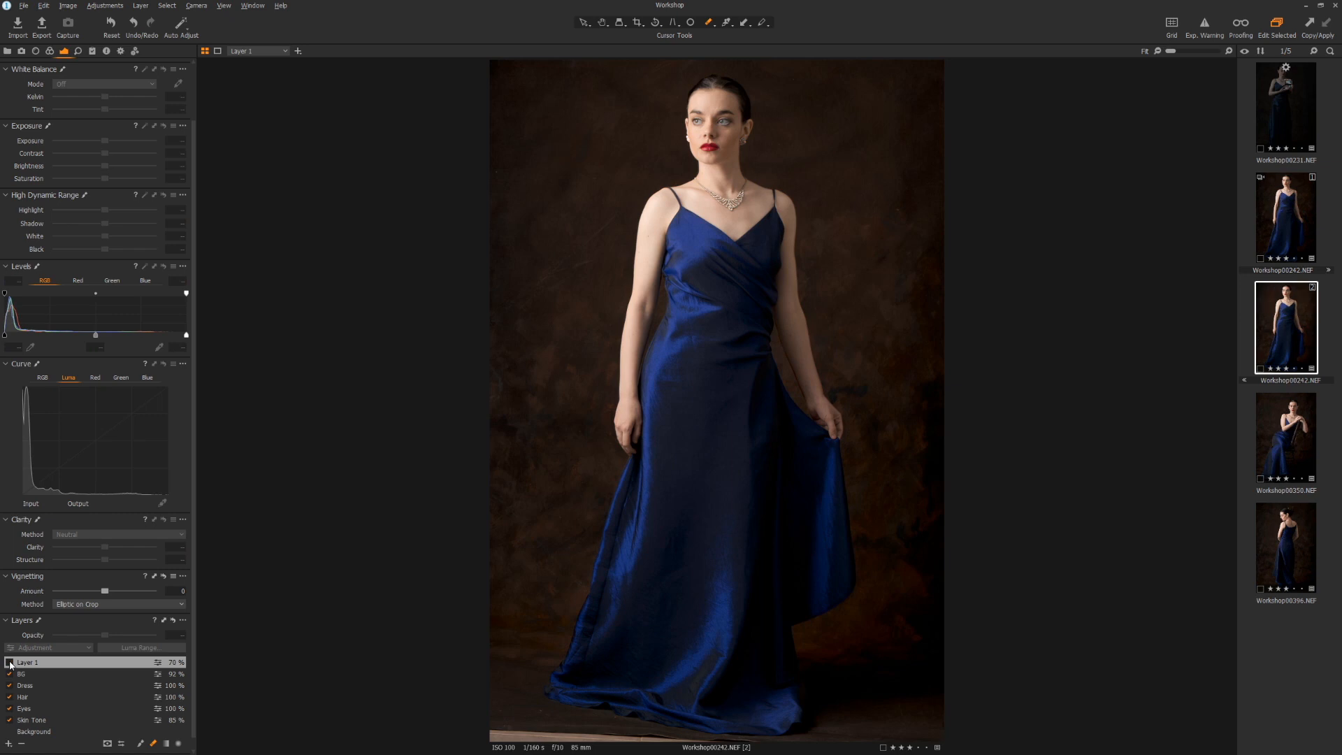
{"action": "left_click", "coordinate": [9, 662]}
{"action": "left_click", "coordinate": [9, 662]}
{"action": "left_click", "coordinate": [9, 662]}
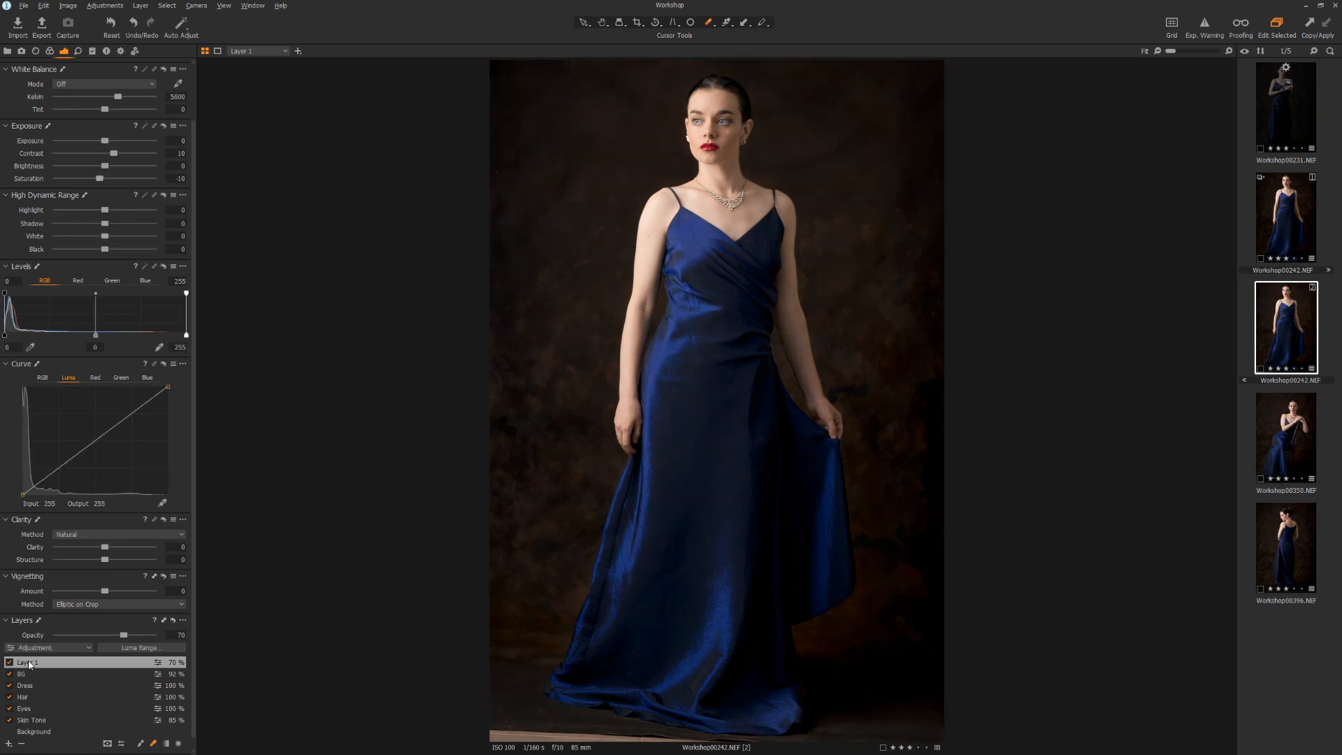
Step: Rename the styled layer to Grade
{"action": "double_click", "coordinate": [29, 663]}
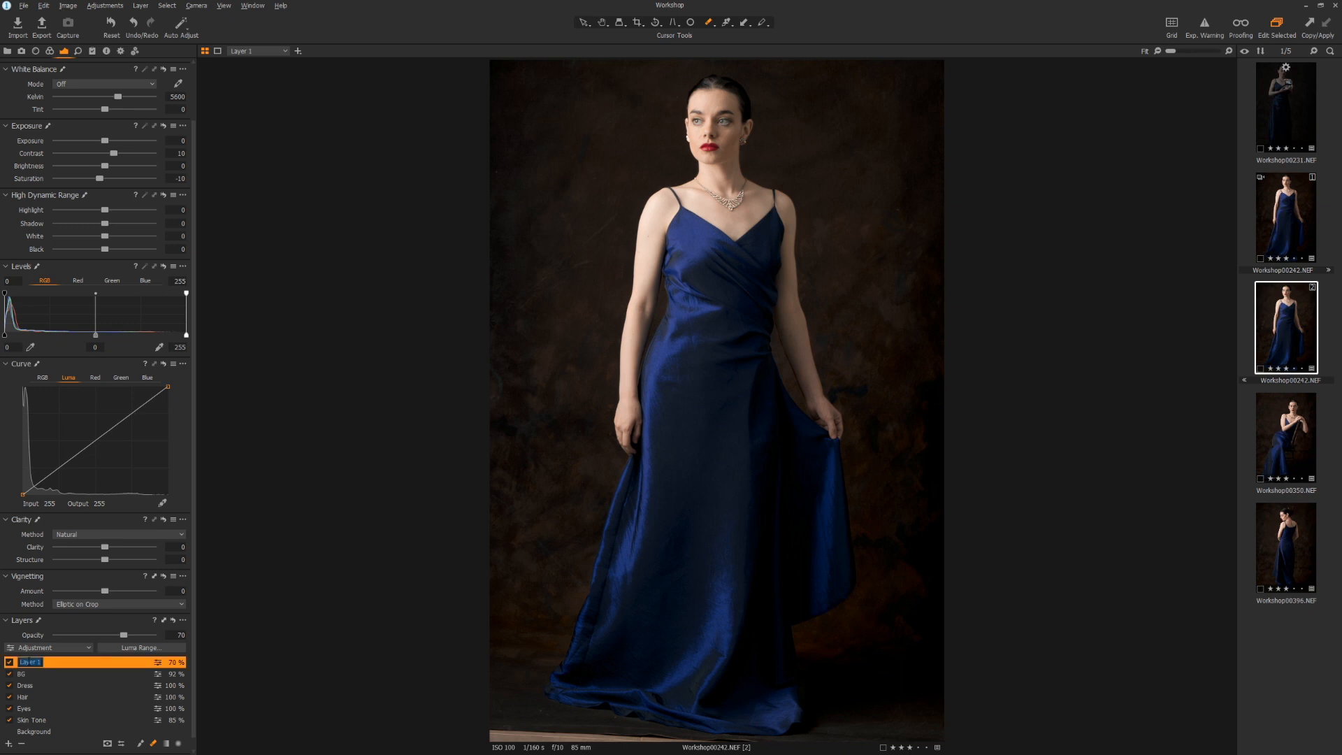
{"action": "type", "text": "Grade"}
{"action": "key", "text": "Return"}
Step: Add another filled layer above Grade and name it Grade 2
{"action": "left_click", "coordinate": [9, 745]}
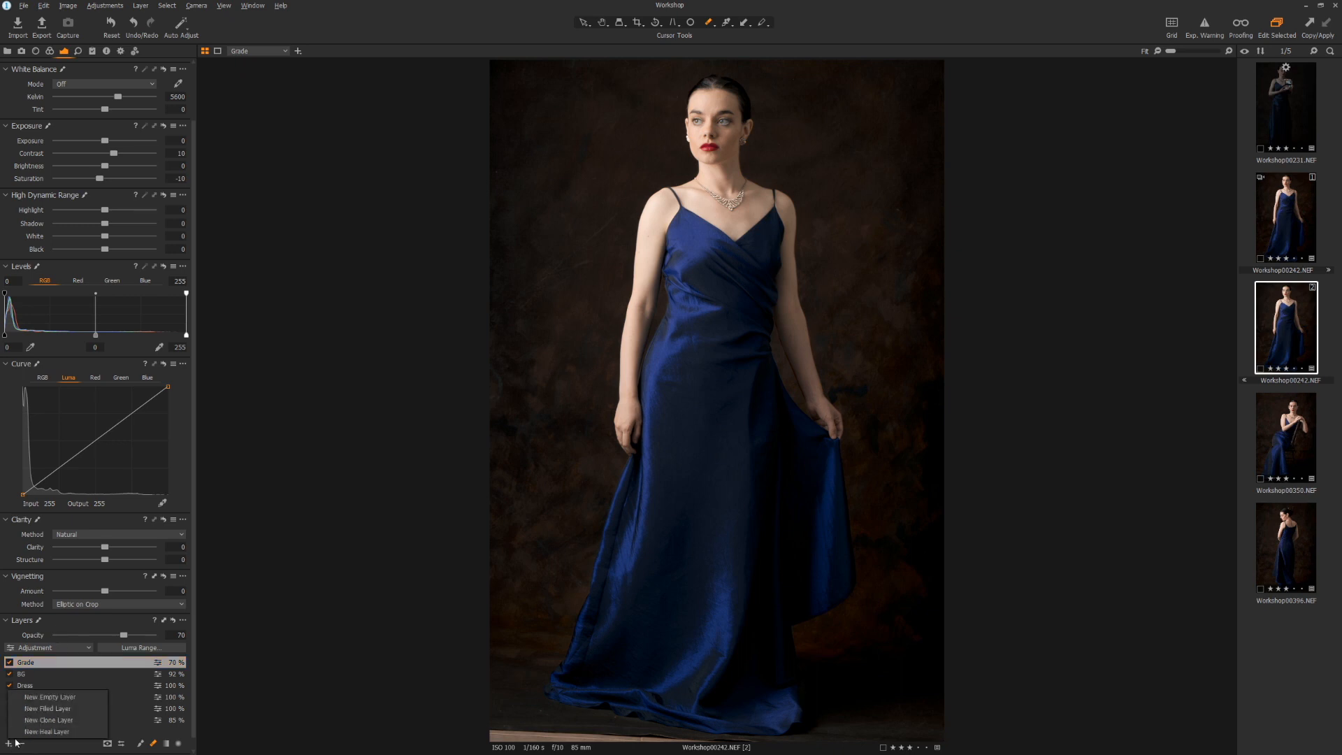
{"action": "left_click", "coordinate": [37, 707]}
{"action": "double_click", "coordinate": [30, 664]}
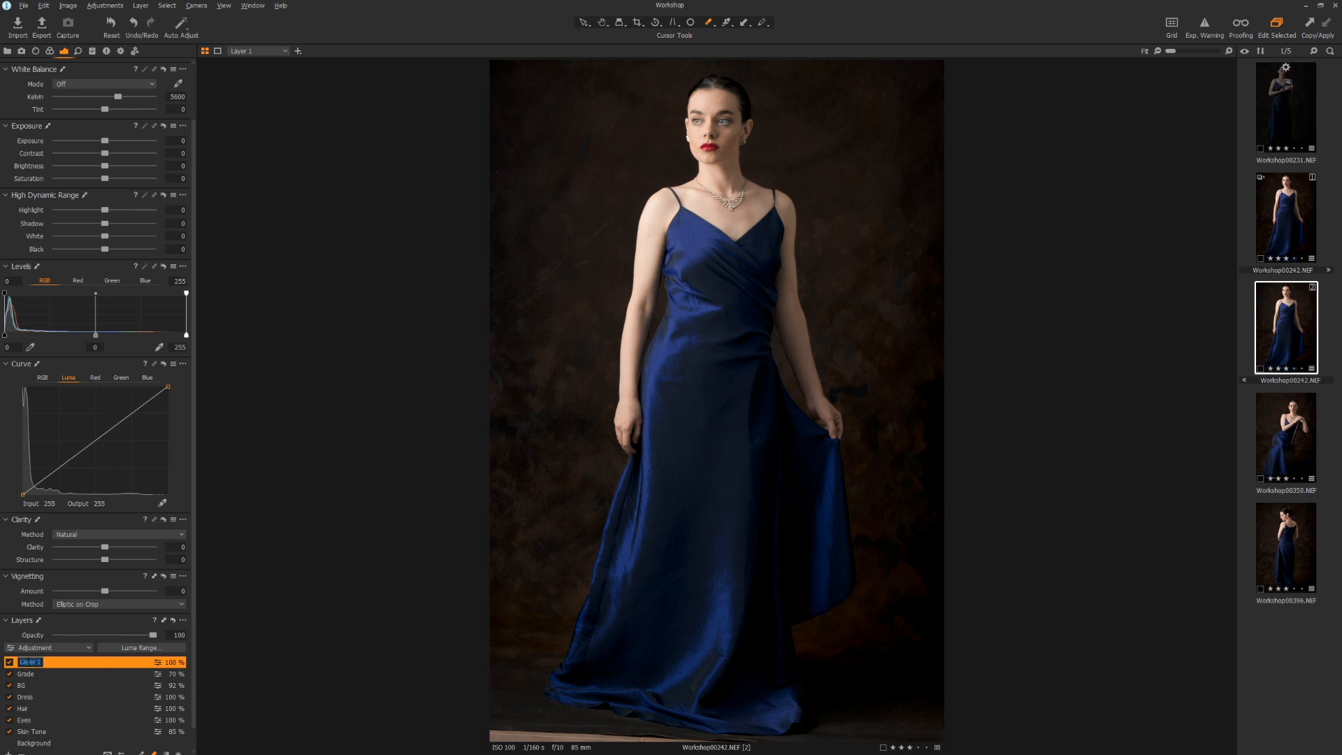
{"action": "type", "text": "Grade 2"}
{"action": "key", "text": "Return"}
Step: Apply the Cool Look +0 Color Balance preset to the Grade 2 layer
{"action": "left_click", "coordinate": [49, 52]}
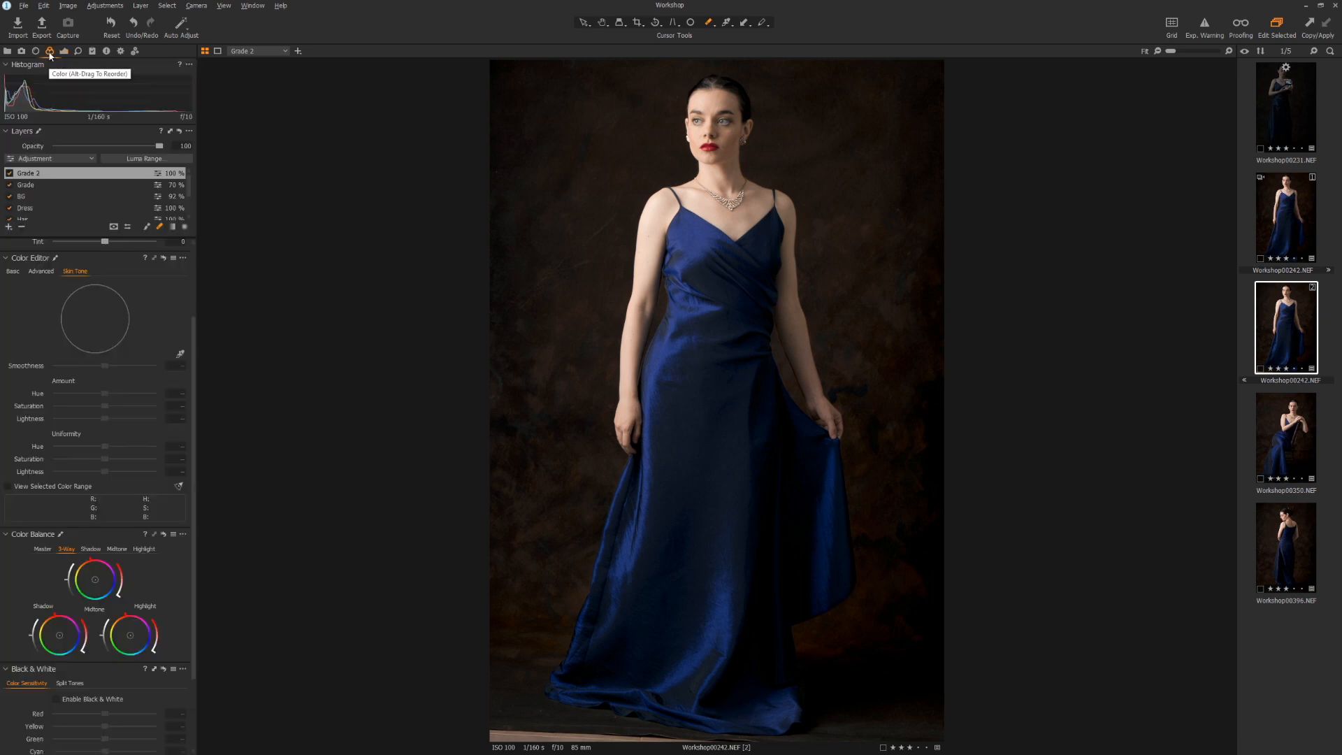
{"action": "left_click", "coordinate": [65, 52]}
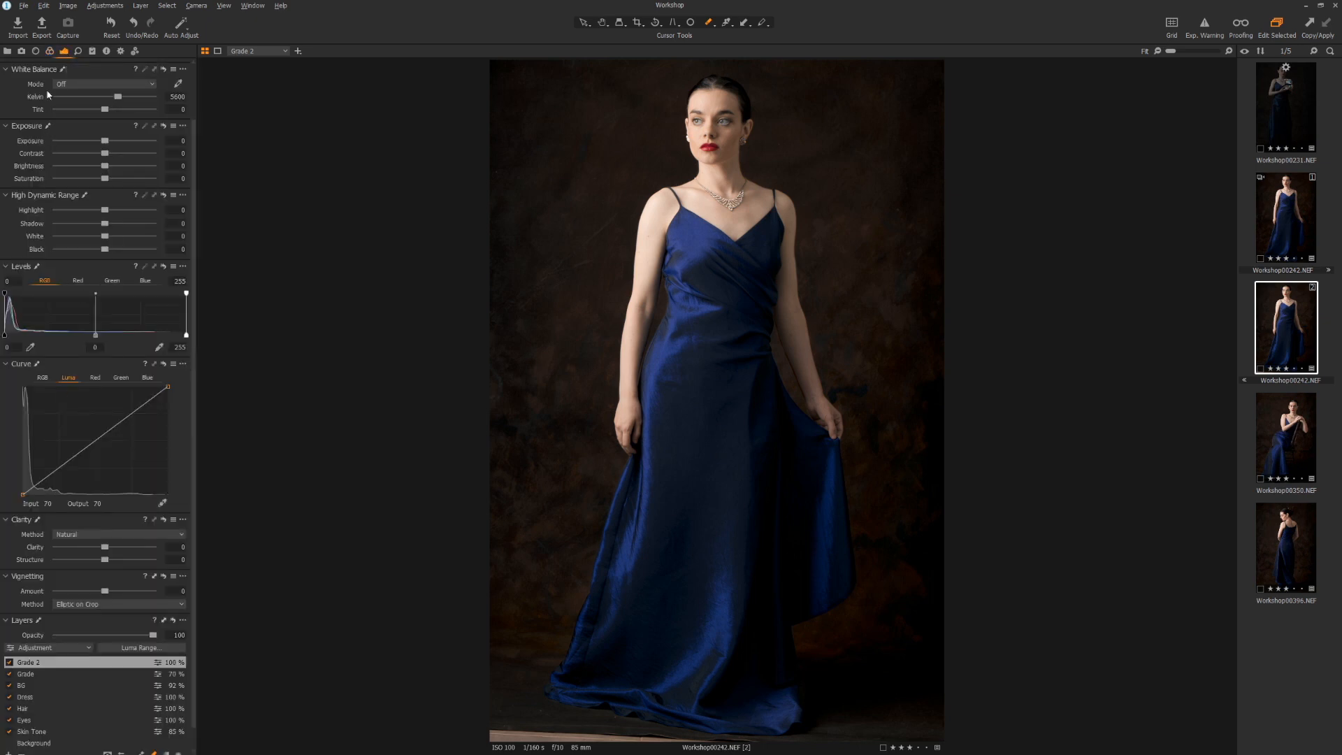
{"action": "left_click", "coordinate": [49, 51]}
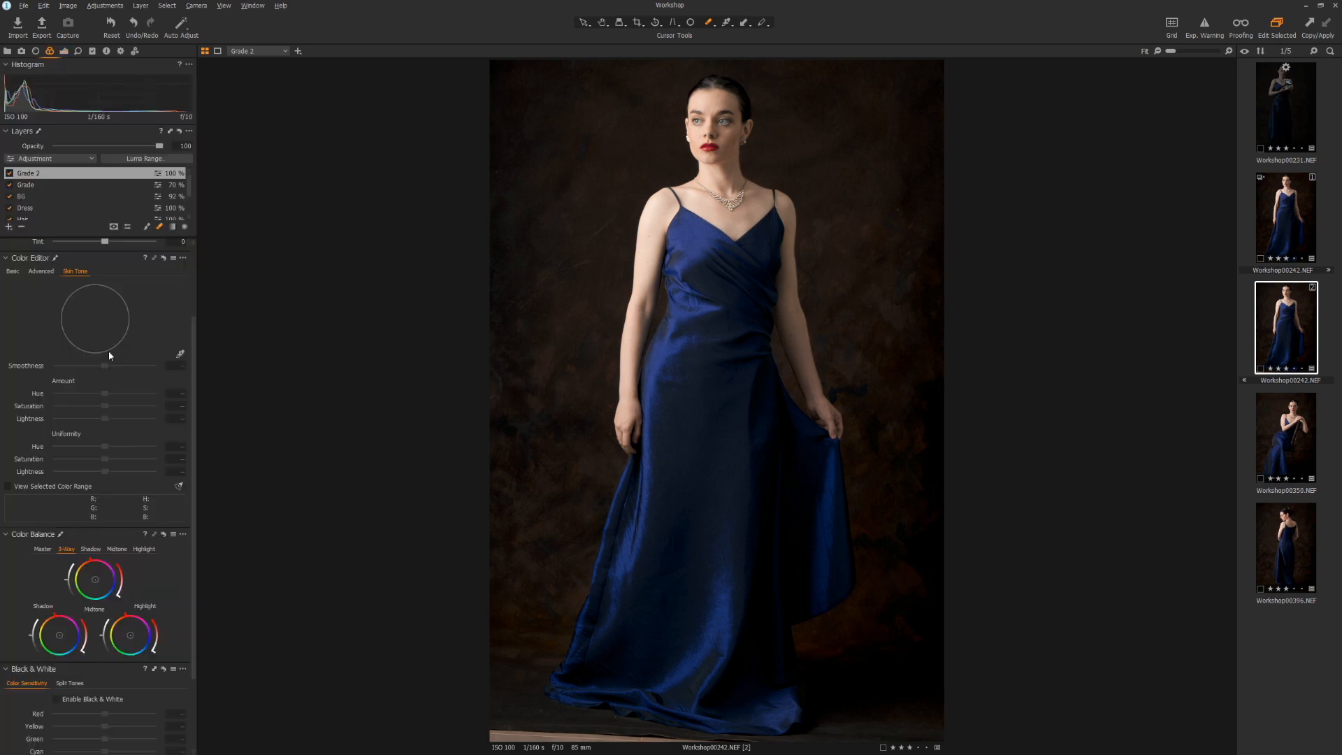
{"action": "right_click", "coordinate": [83, 174]}
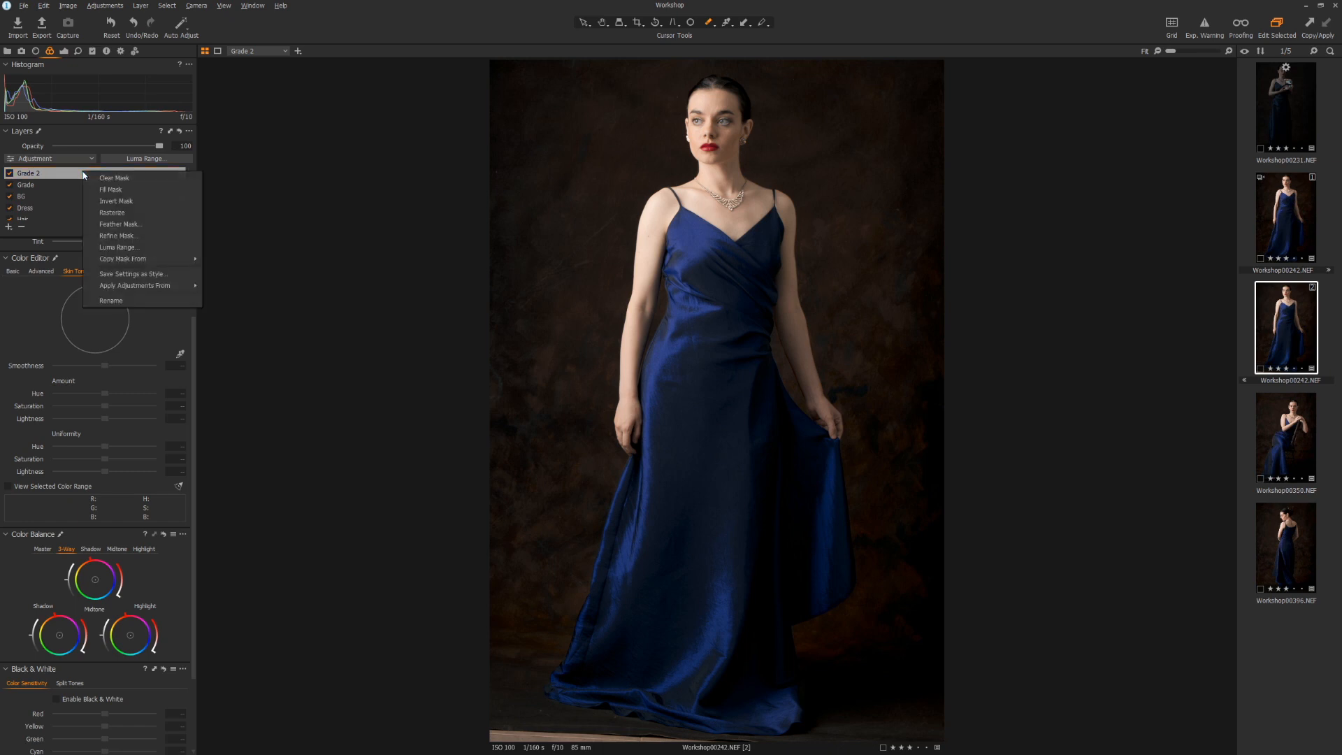
{"action": "double_click", "coordinate": [51, 177]}
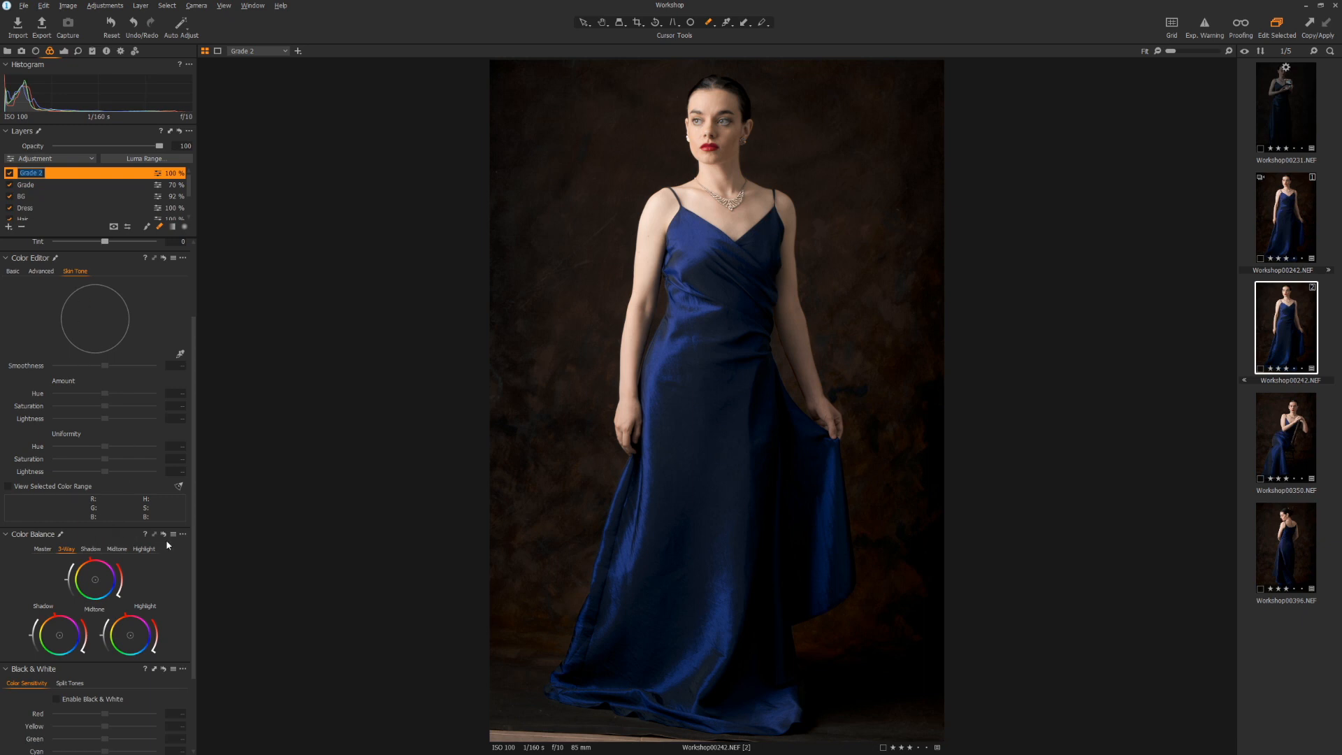
{"action": "key", "text": "Return"}
{"action": "left_click", "coordinate": [182, 535]}
{"action": "left_click", "coordinate": [173, 535]}
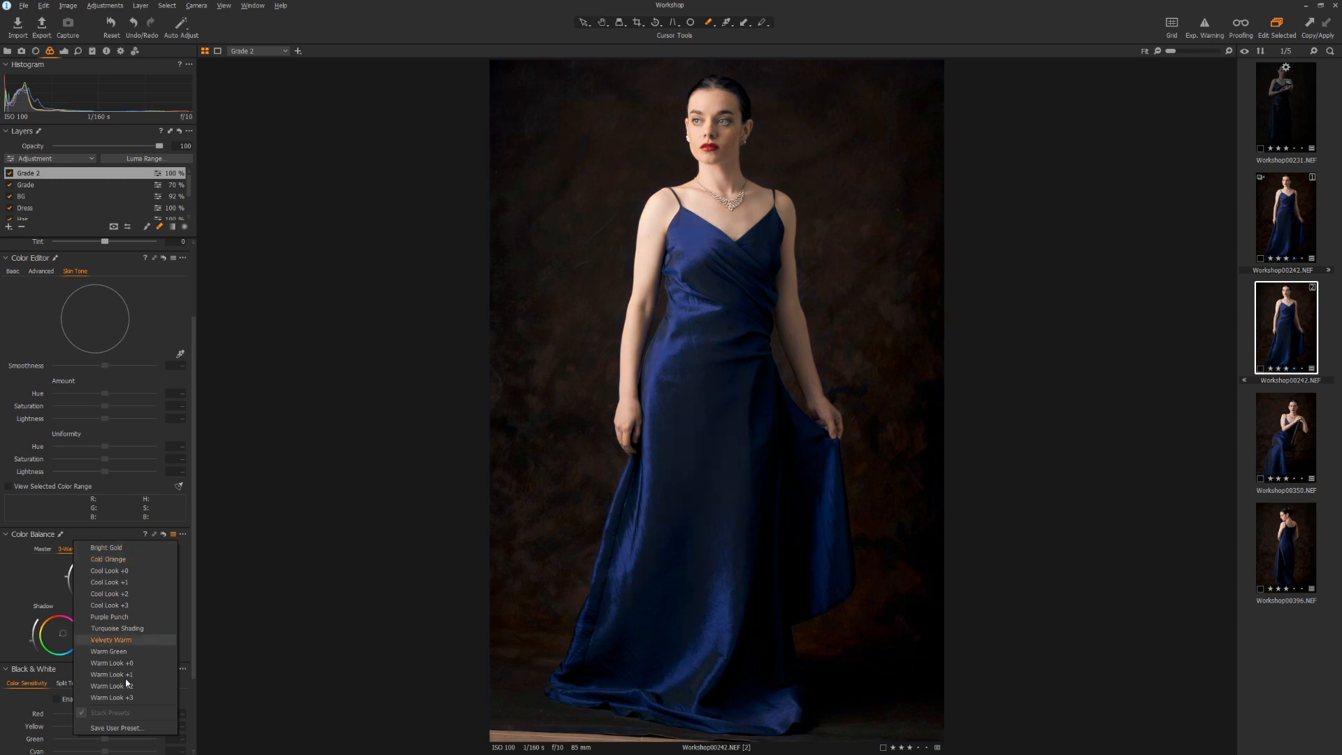
{"action": "left_click", "coordinate": [168, 571]}
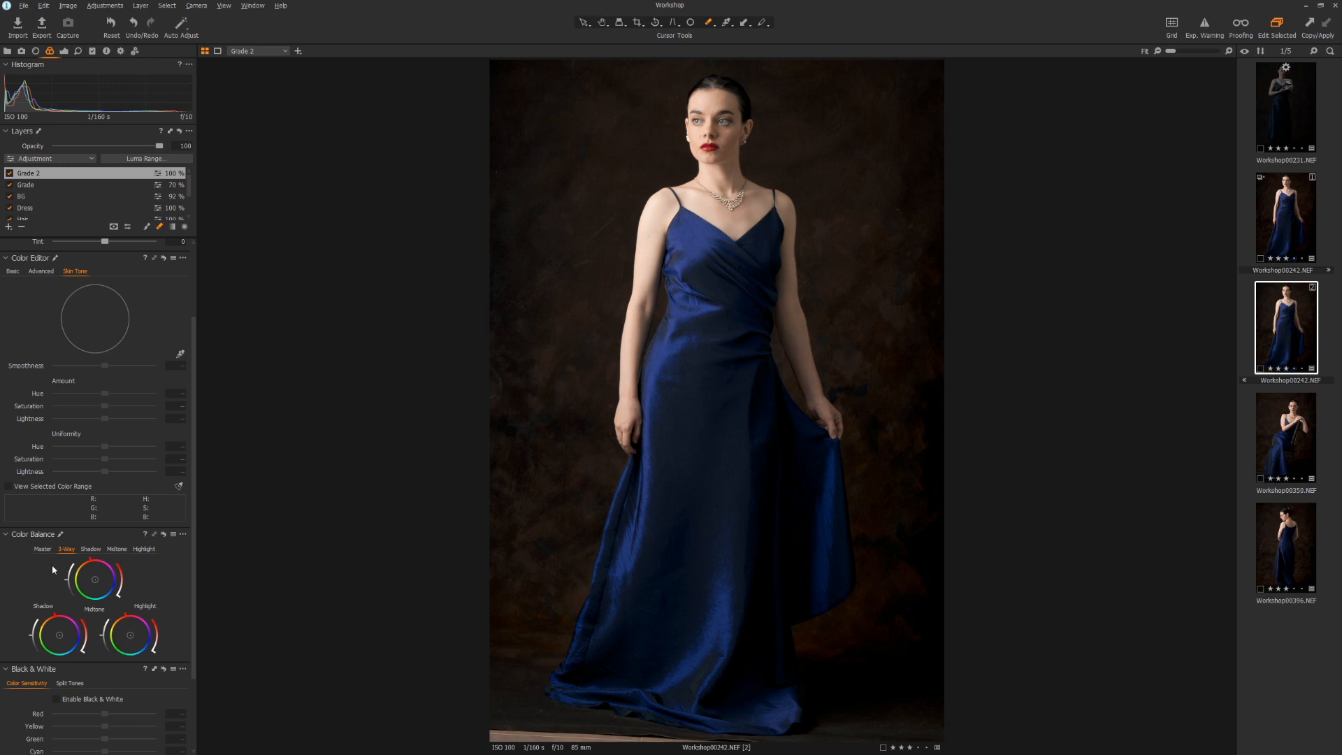
Step: Toggle the Grade 2 layer's visibility several times to compare the image with and without its color balance
{"action": "left_click", "coordinate": [9, 173]}
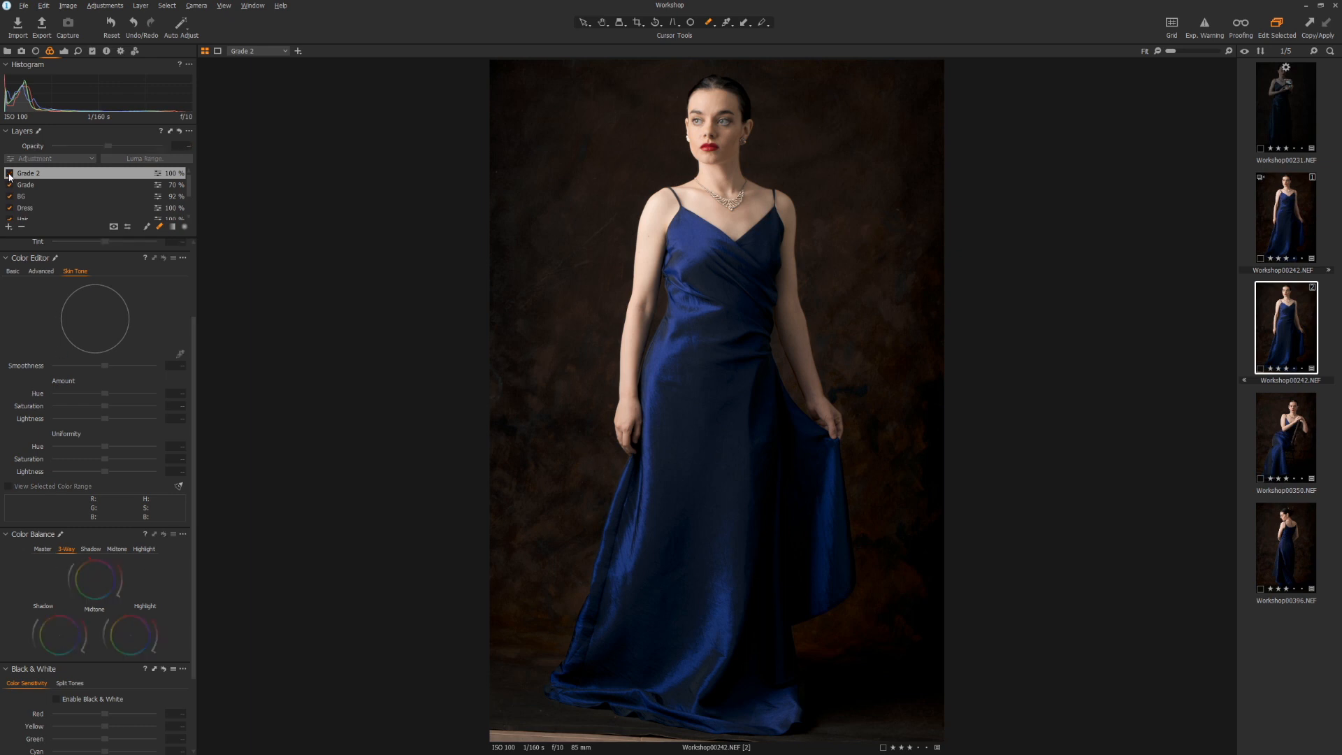
{"action": "left_click", "coordinate": [9, 174]}
{"action": "left_click", "coordinate": [9, 174]}
{"action": "left_click", "coordinate": [9, 173]}
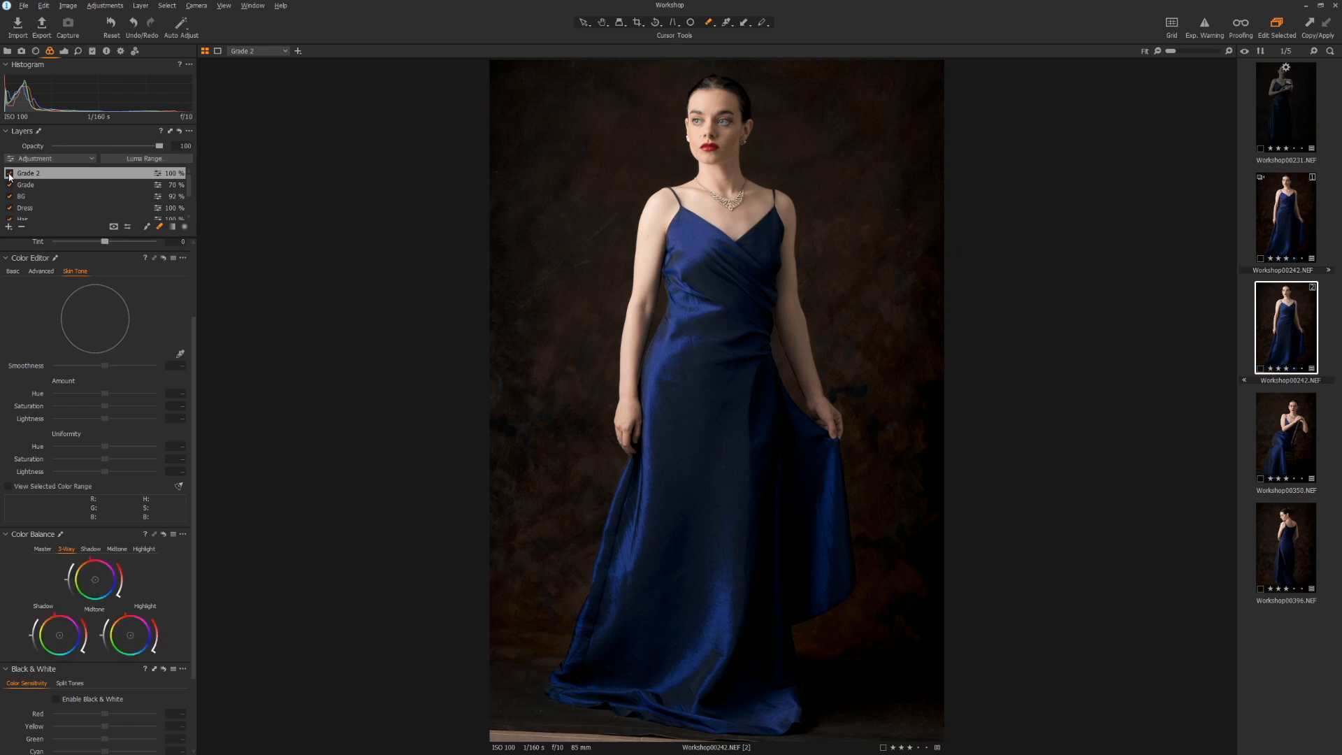
{"action": "left_click", "coordinate": [9, 174]}
{"action": "left_click", "coordinate": [9, 173]}
{"action": "left_click", "coordinate": [172, 534]}
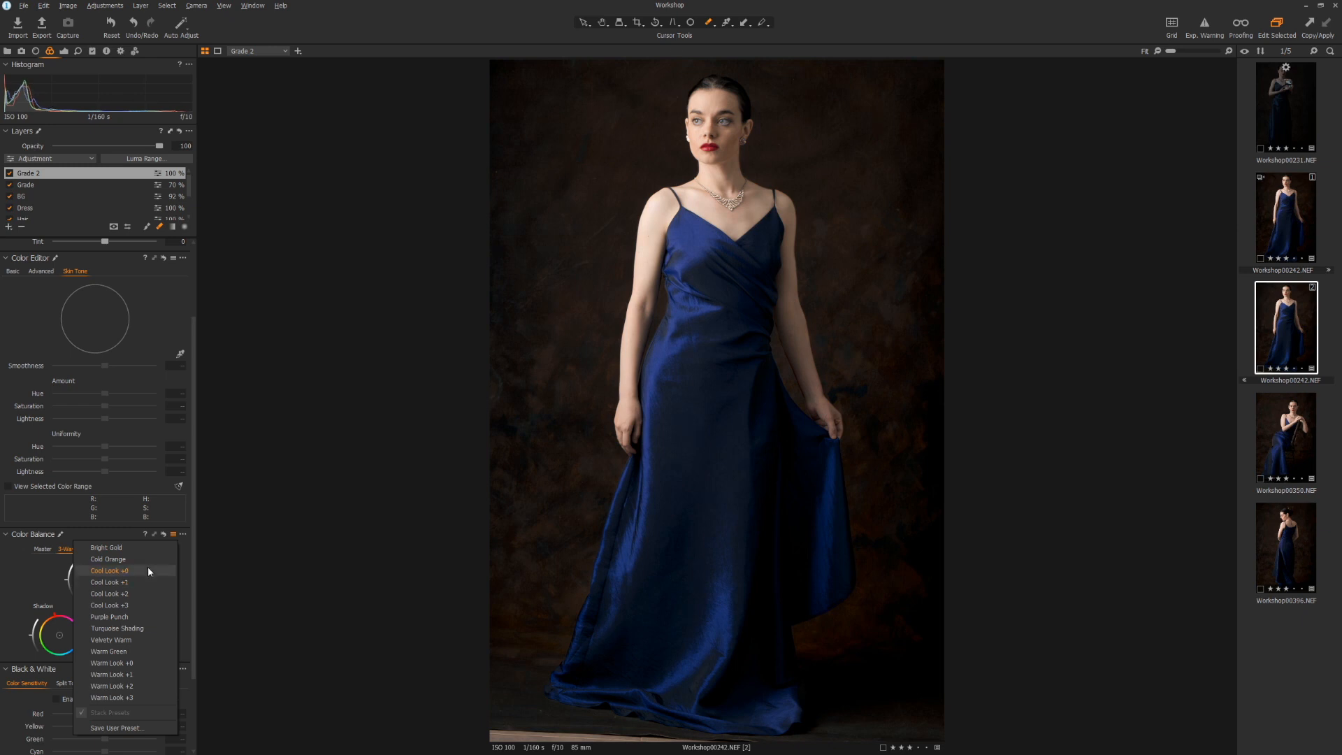
{"action": "left_click", "coordinate": [248, 558]}
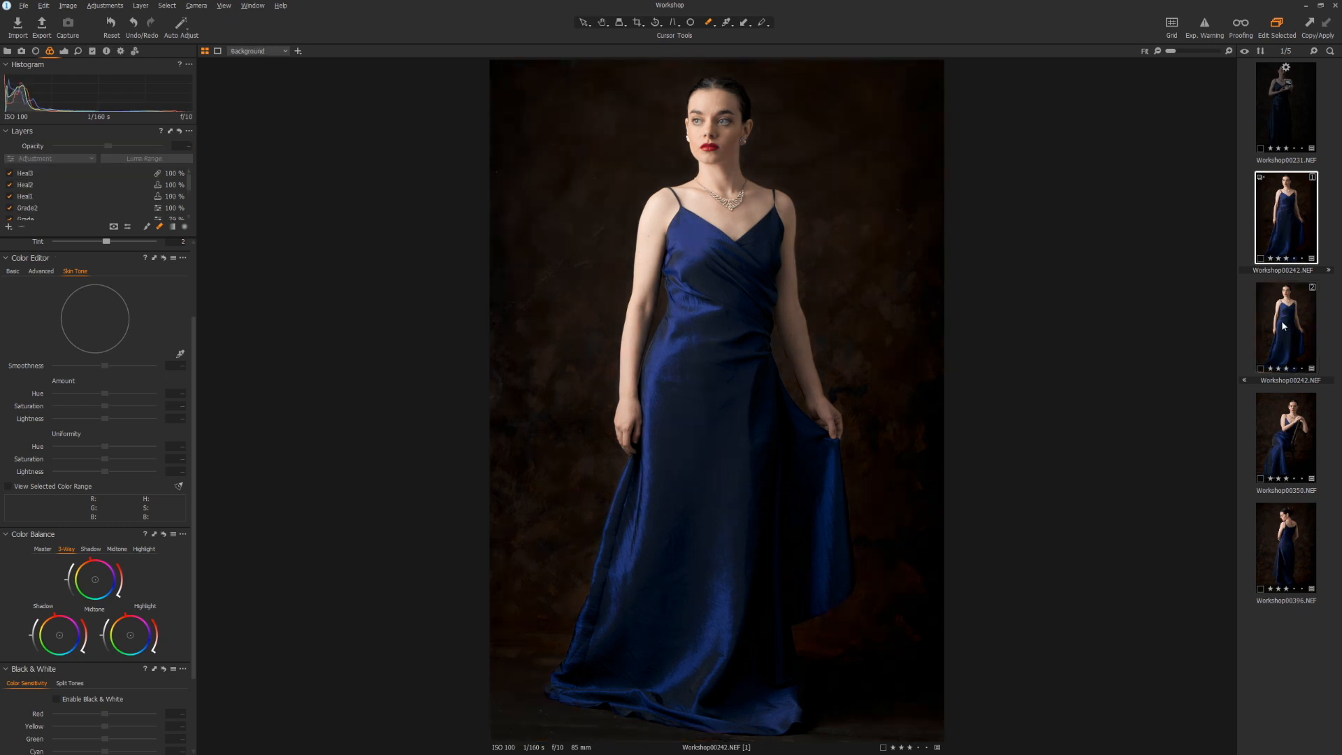
Step: Compare the first Workshop00242.NEF variant with the second, and inspect the second variant's face and upper body up close
{"action": "left_click", "coordinate": [1284, 220]}
{"action": "left_click", "coordinate": [1293, 322]}
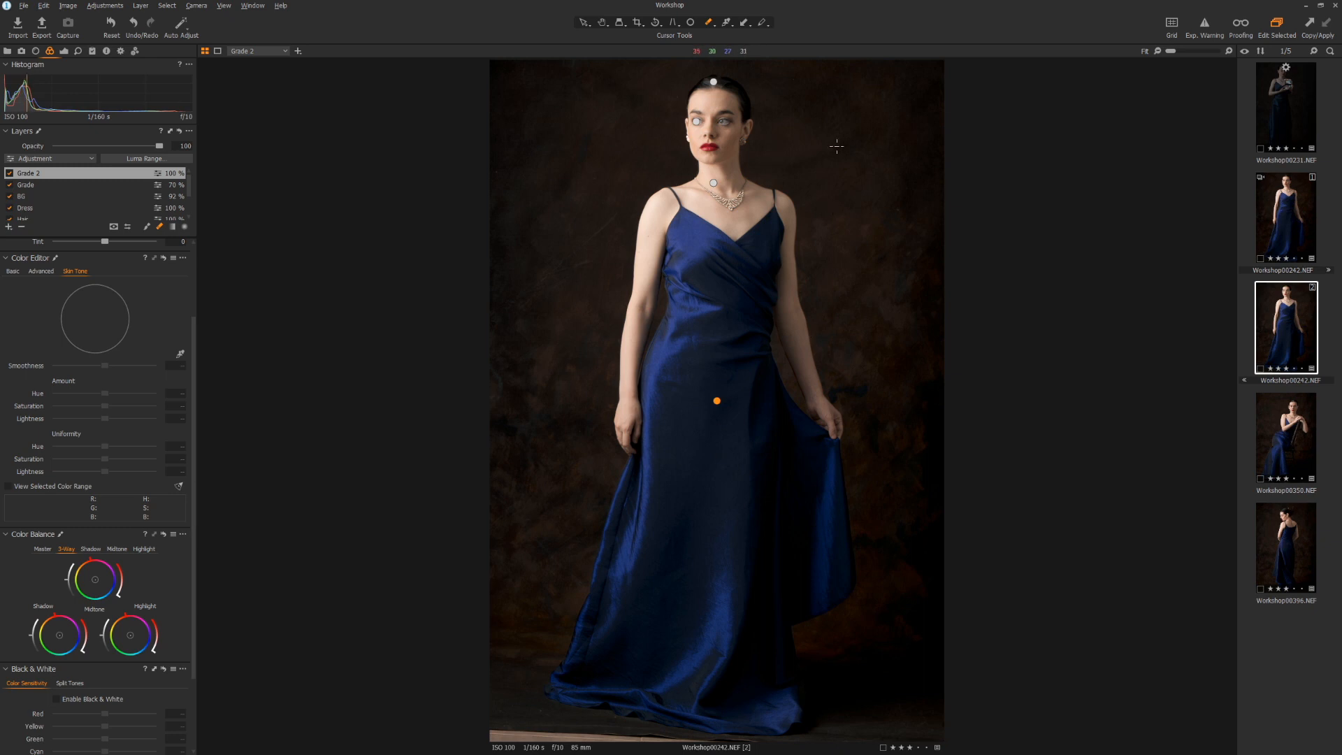
{"action": "scroll", "coordinate": [750, 93], "scroll_direction": "up", "scroll_amount": 2}
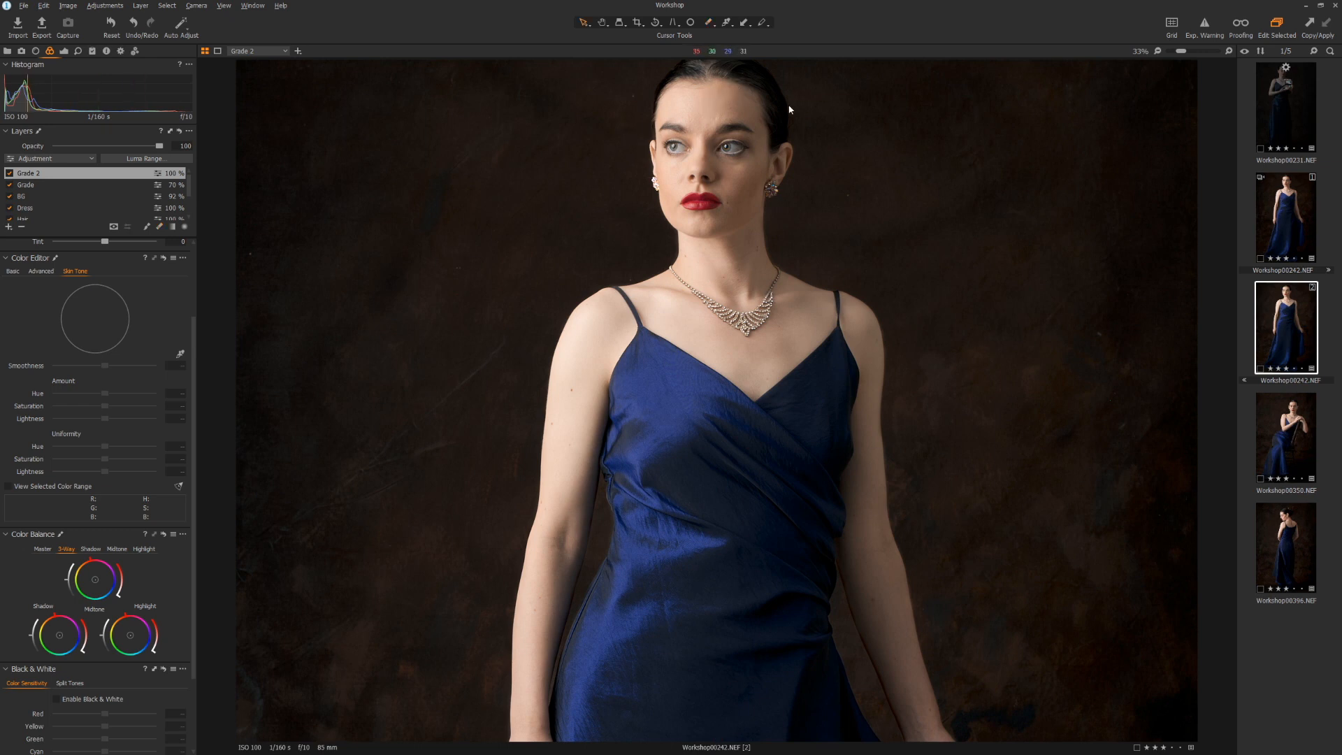
{"action": "scroll", "coordinate": [787, 114], "scroll_direction": "down", "scroll_amount": 2}
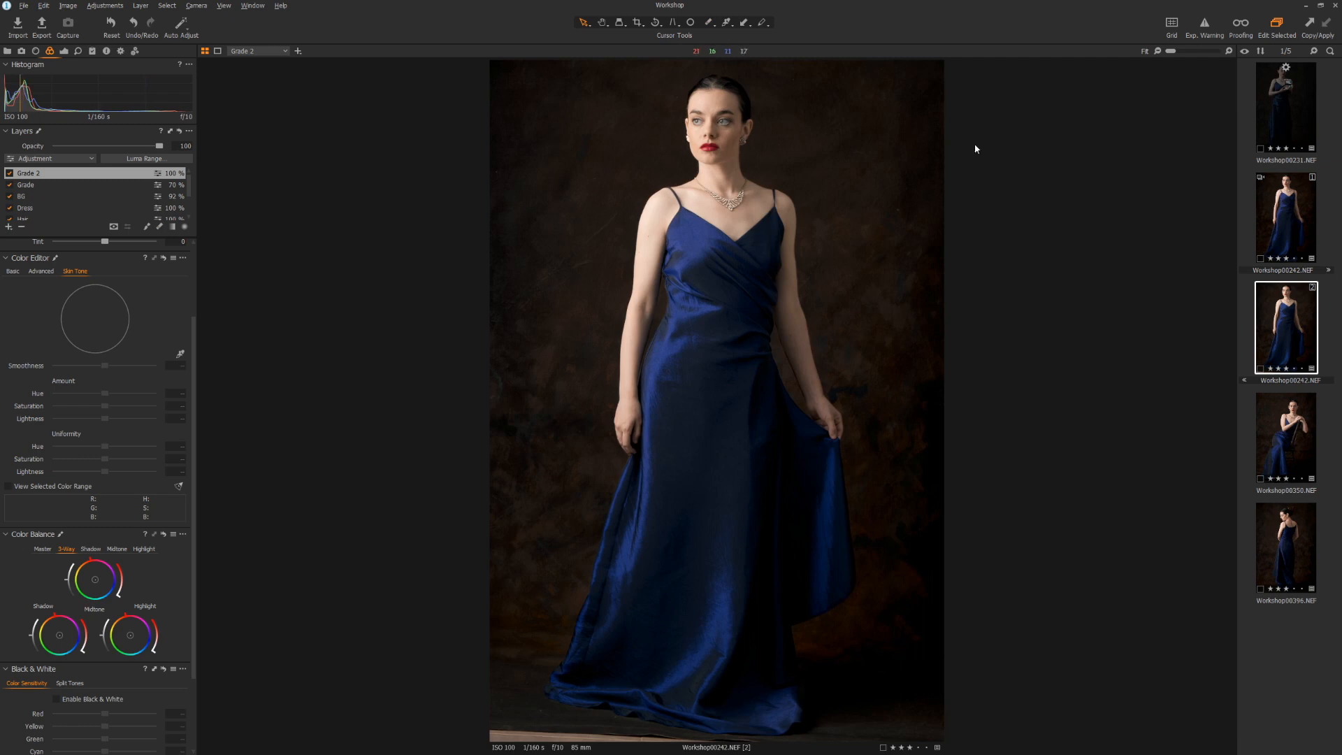
Step: Reset all adjustments on the second Workshop00242.NEF variant to view the unedited photo, and undo the reset
{"action": "left_click", "coordinate": [111, 23]}
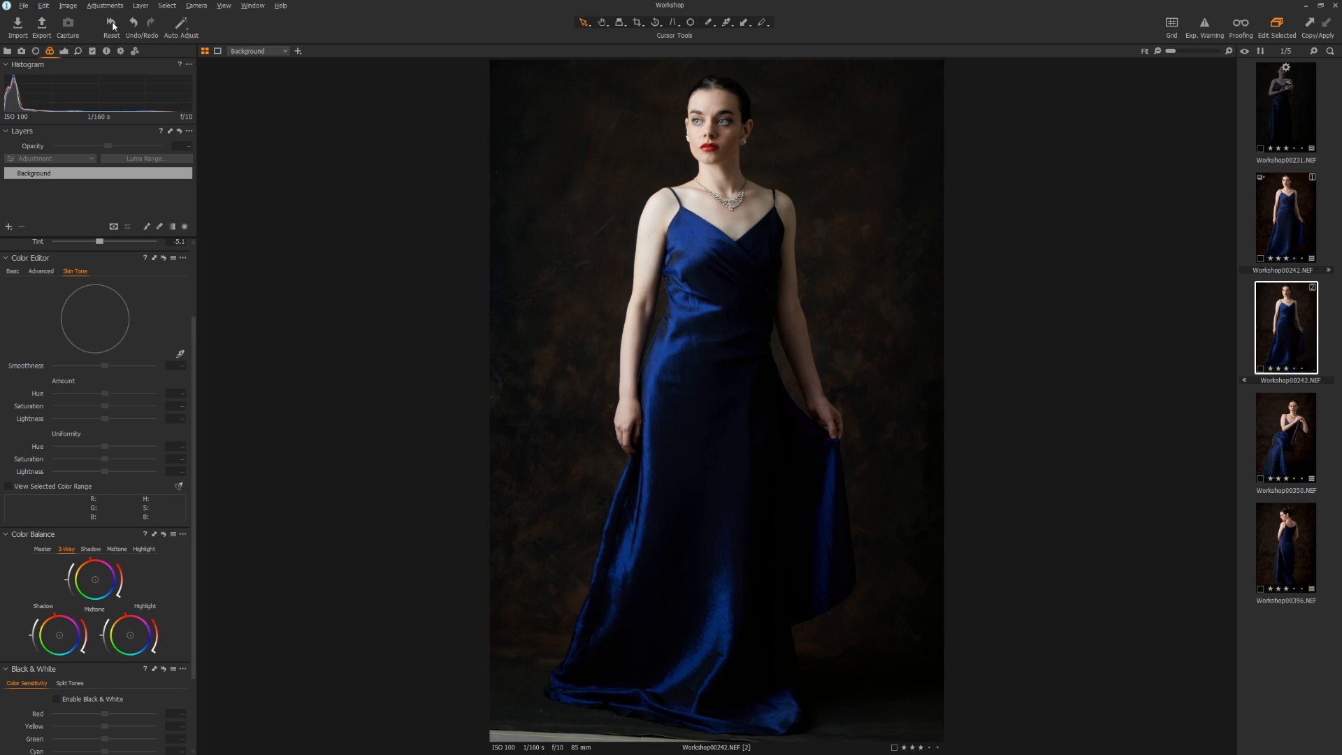
{"action": "key", "text": "ctrl+z"}
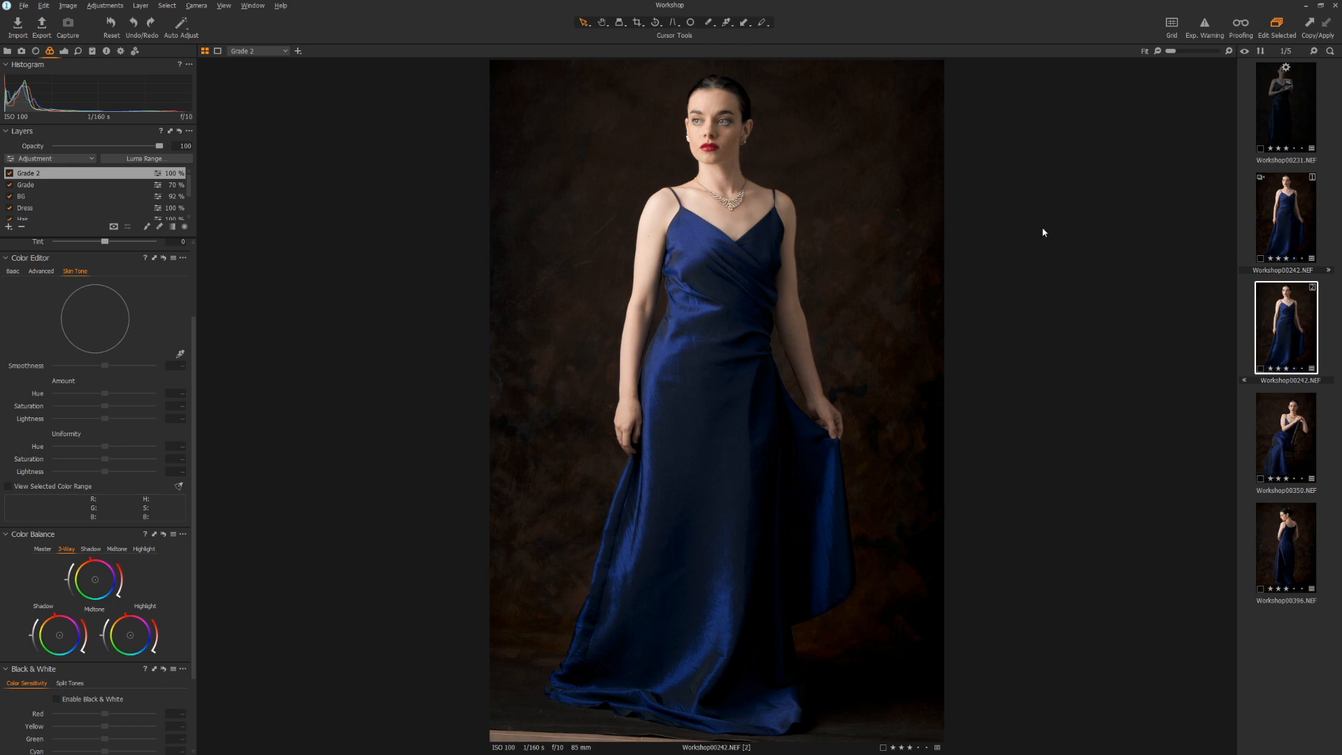
Step: Switch between the two Workshop00242.NEF variants to compare their finished edits, ending on the first variant
{"action": "left_click", "coordinate": [1280, 214]}
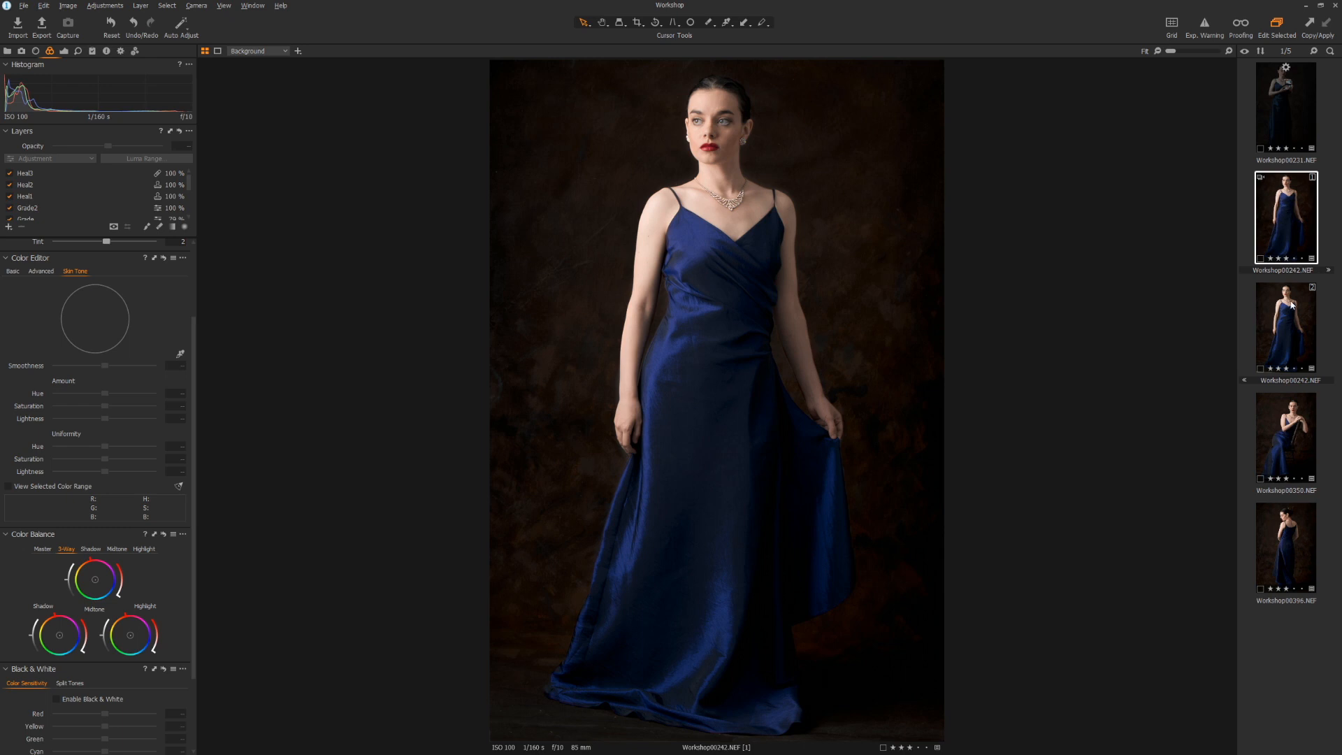
{"action": "left_click", "coordinate": [1291, 306]}
{"action": "left_click", "coordinate": [1292, 199]}
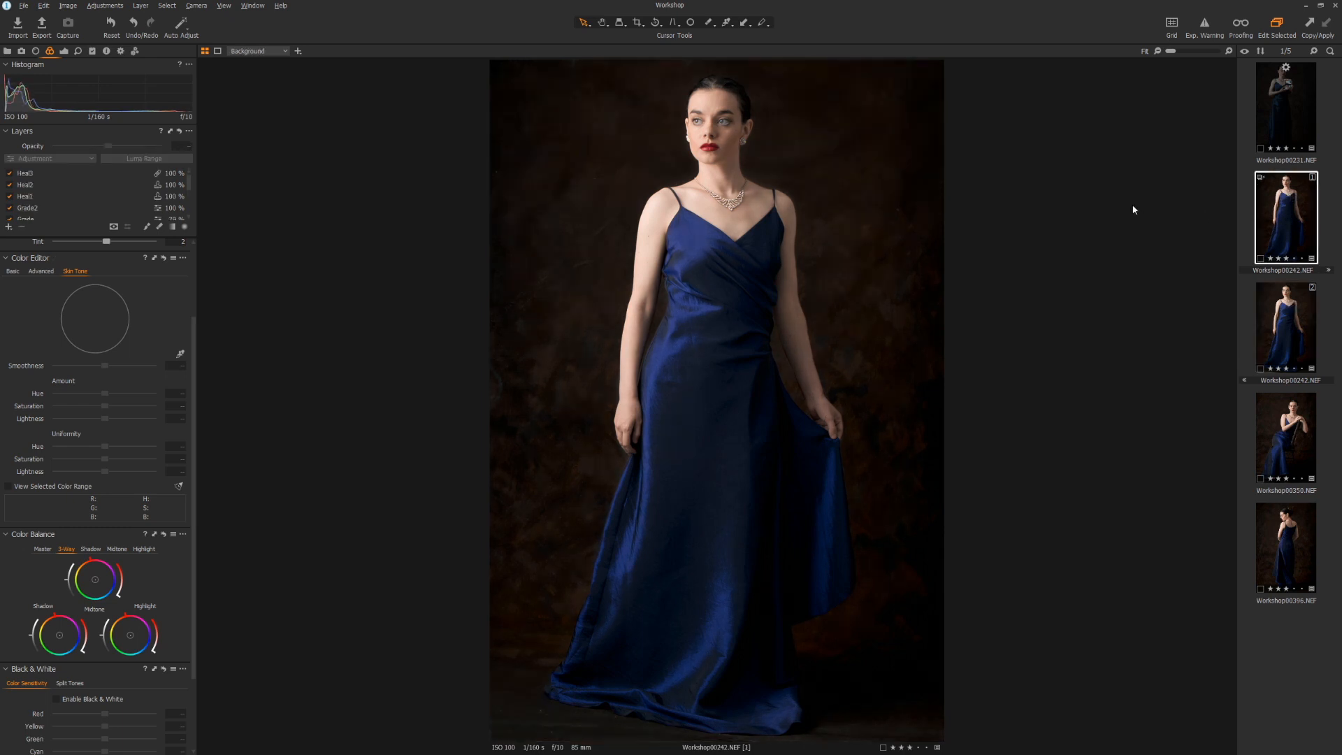